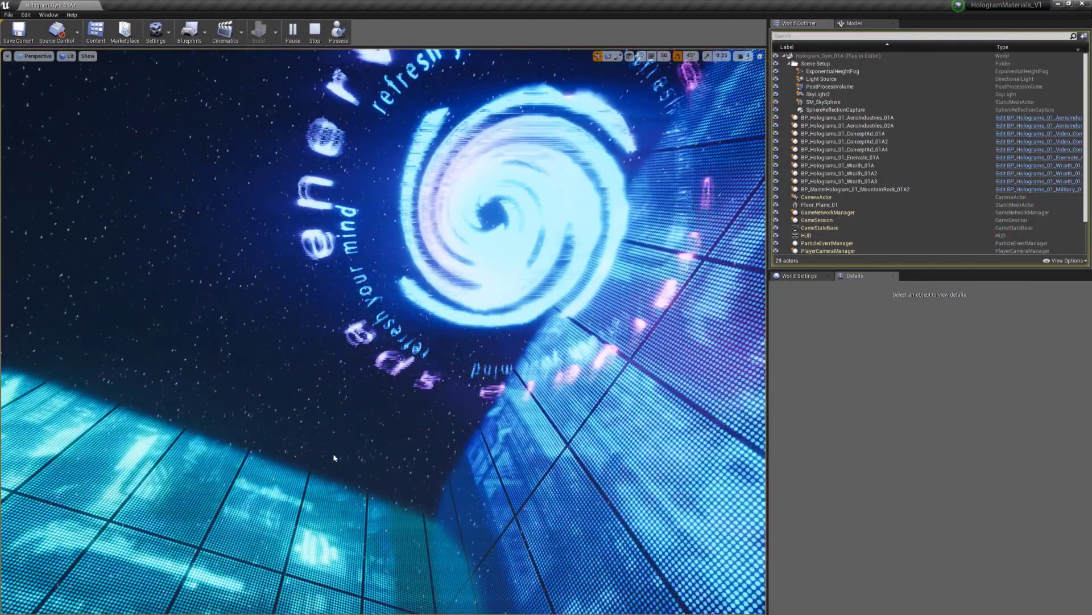
Stop the play session, then open the spa hologram's skeletal mesh SK_Holograms_01_Enervate_01A in a maximized editor.
{"action": "key", "text": "Escape"}
{"action": "right_click_drag", "start_coordinate": [383, 331], "coordinate": [350, 364]}
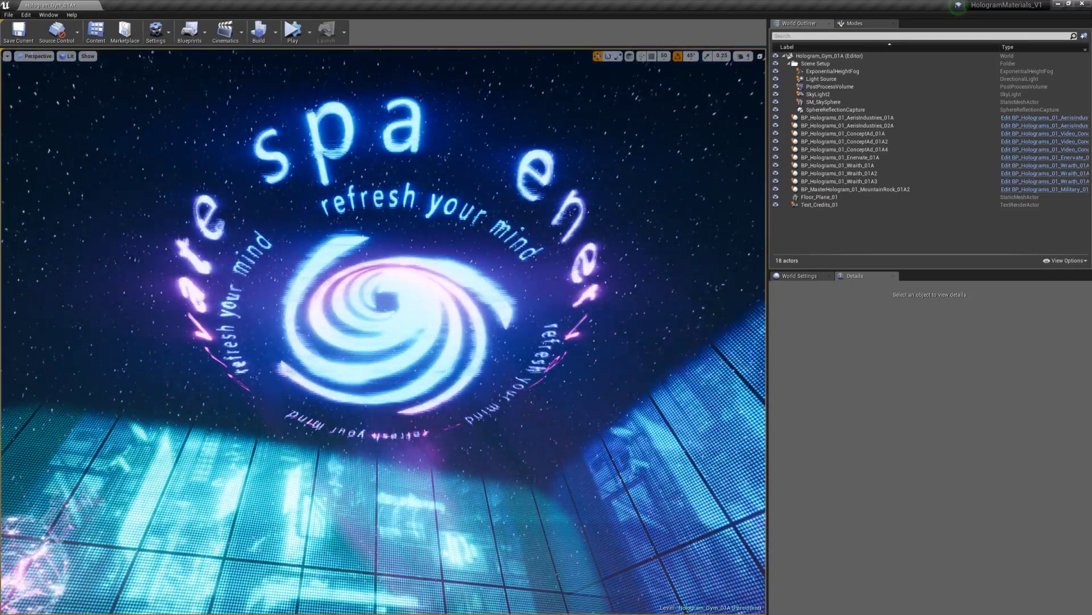
{"action": "left_click", "coordinate": [501, 225]}
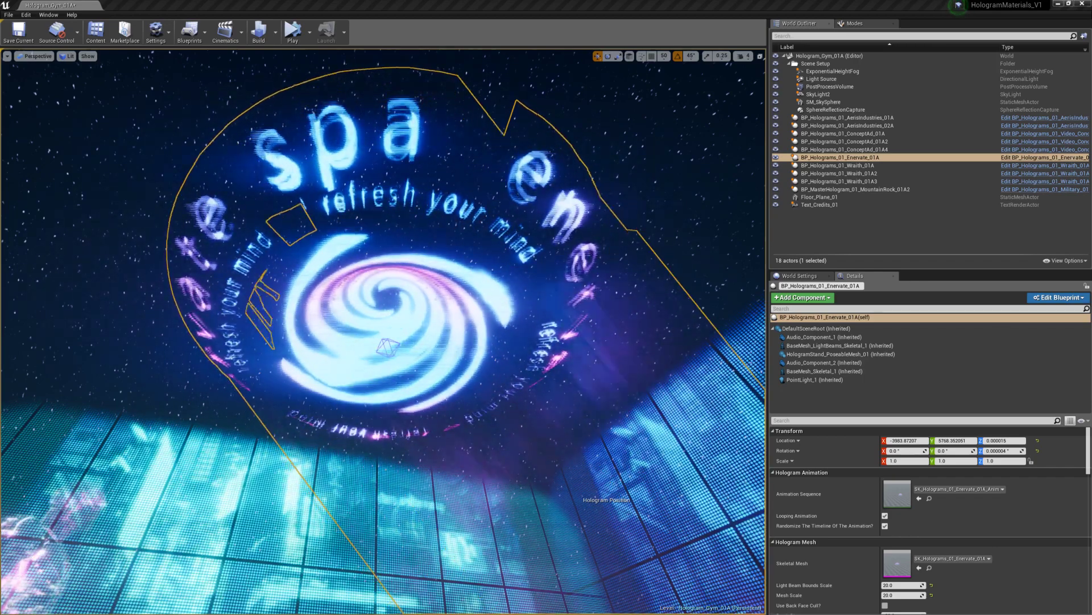
{"action": "double_click", "coordinate": [897, 563]}
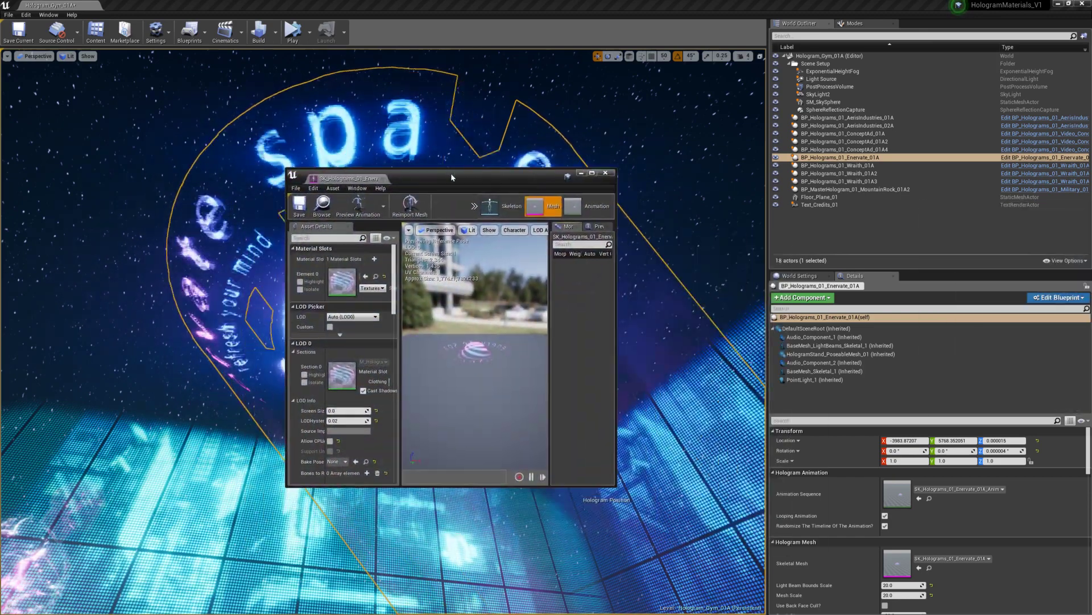
{"action": "double_click", "coordinate": [477, 177]}
Examine the Enervate mesh with its hologram material from below in the preview.
{"action": "left_click_drag", "start_coordinate": [524, 195], "coordinate": [524, 80], "text": "alt"}
{"action": "scroll", "coordinate": [639, 285], "scroll_direction": "up", "scroll_amount": 4}
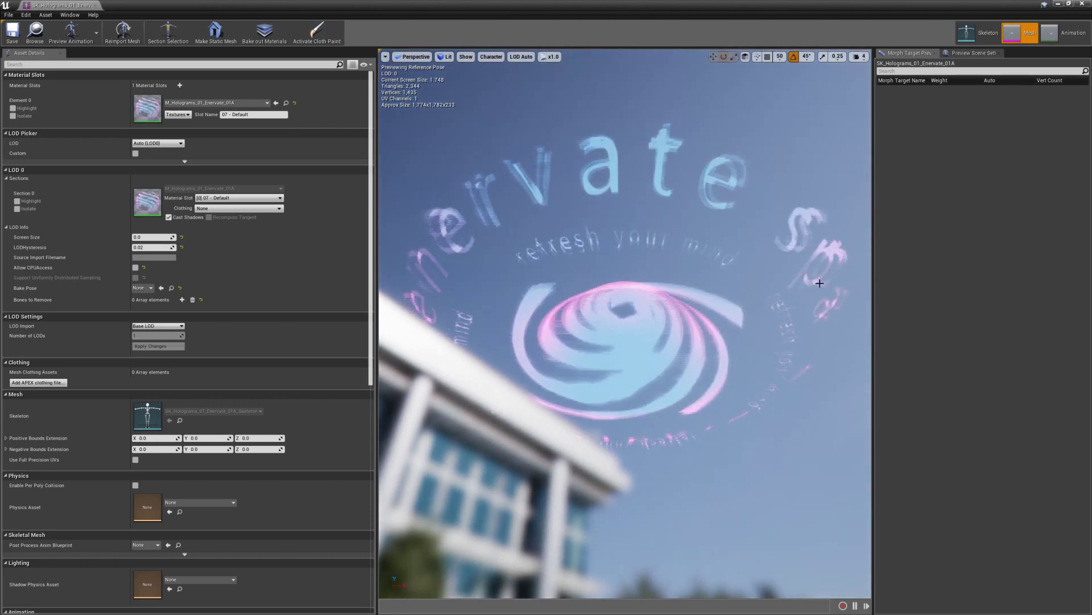
{"action": "right_click_drag", "start_coordinate": [653, 312], "coordinate": [653, 347], "text": "alt"}
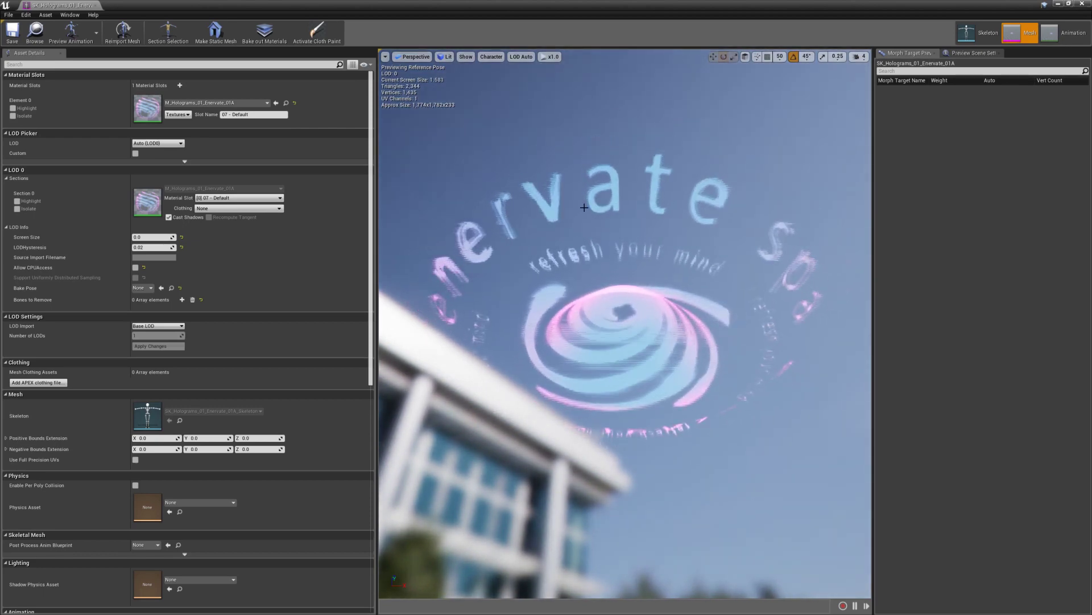
{"action": "left_click_drag", "start_coordinate": [611, 262], "coordinate": [447, 255], "text": "alt"}
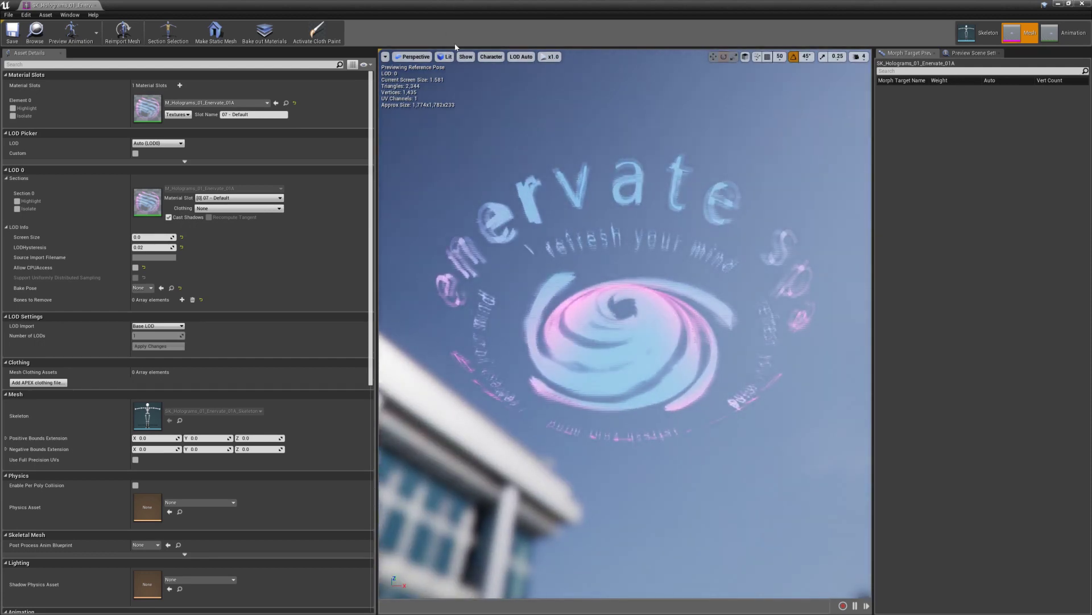
Check the Enervate mesh's geometry in Wireframe view and return the preview to Lit shading.
{"action": "left_click", "coordinate": [441, 56]}
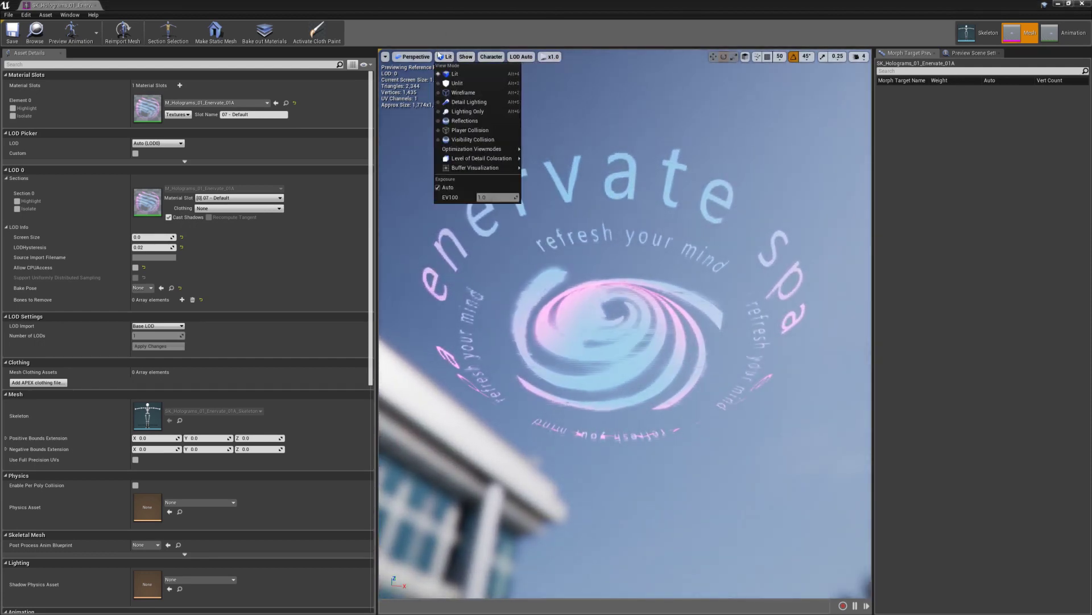
{"action": "left_click", "coordinate": [458, 92]}
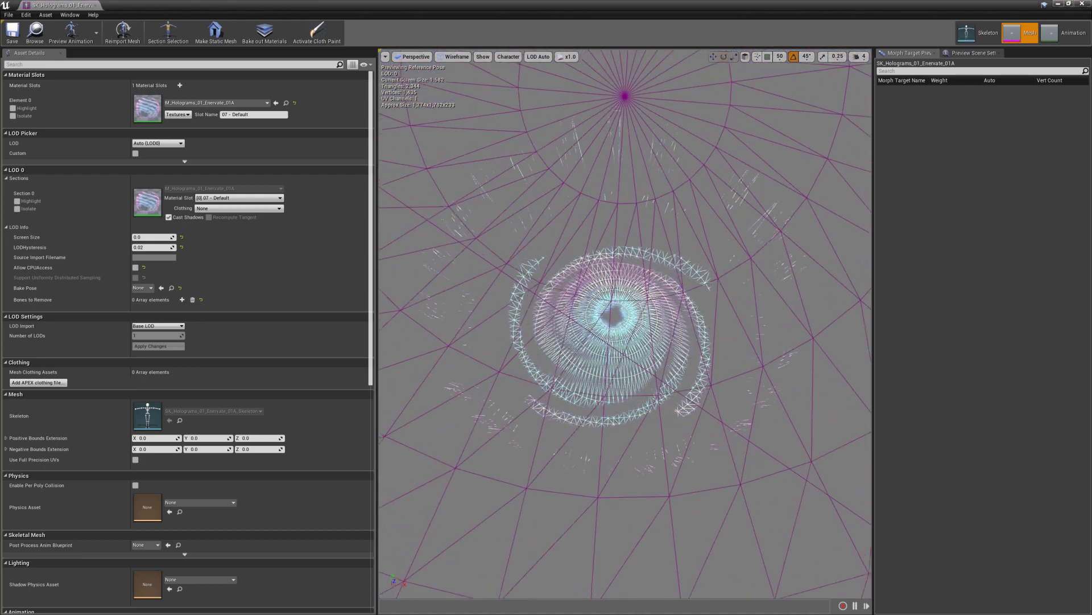
{"action": "mouse_move", "coordinate": [690, 228]}
{"action": "left_mouse_down", "text": "alt"}
{"action": "mouse_move", "coordinate": [681, 268]}
{"action": "mouse_move", "coordinate": [686, 193]}
{"action": "mouse_move", "coordinate": [690, 236]}
{"action": "mouse_move", "coordinate": [681, 233]}
{"action": "left_mouse_up", "text": "alt"}
{"action": "key", "text": "alt+4"}
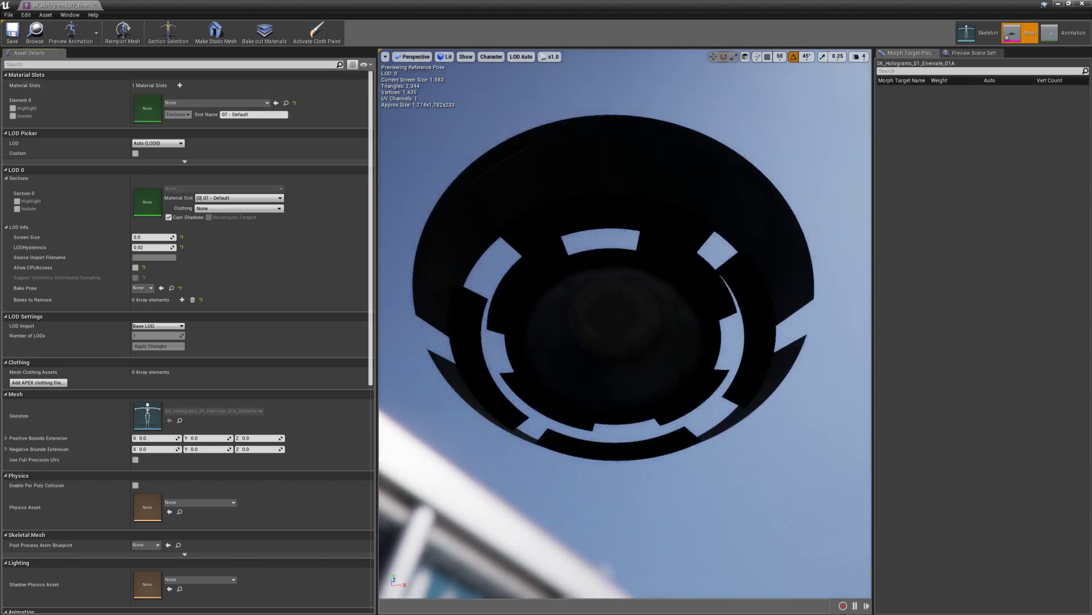
{"action": "left_click_drag", "start_coordinate": [626, 318], "coordinate": [535, 347], "text": "alt"}
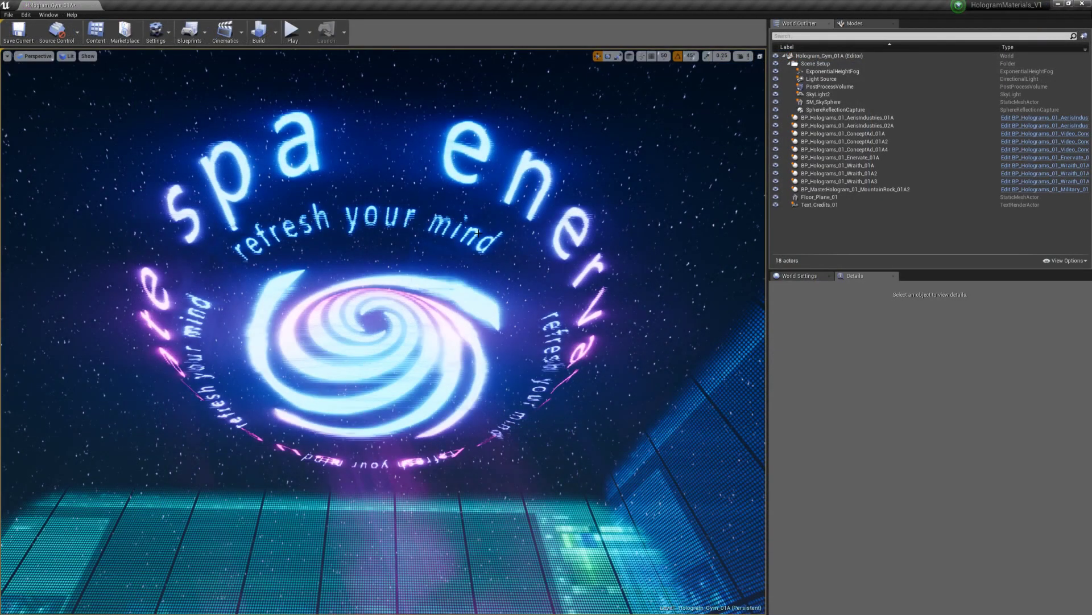
Play the level to preview the spa hologram, end the session and look at it in the level.
{"action": "right_click_drag", "start_coordinate": [478, 232], "coordinate": [460, 224]}
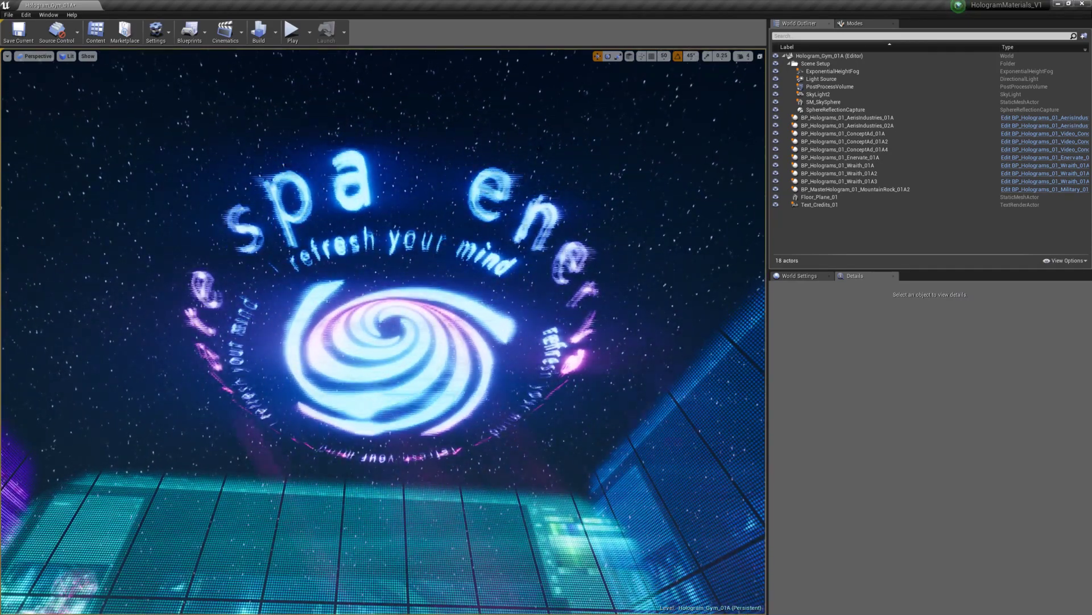
{"action": "left_click", "coordinate": [292, 33]}
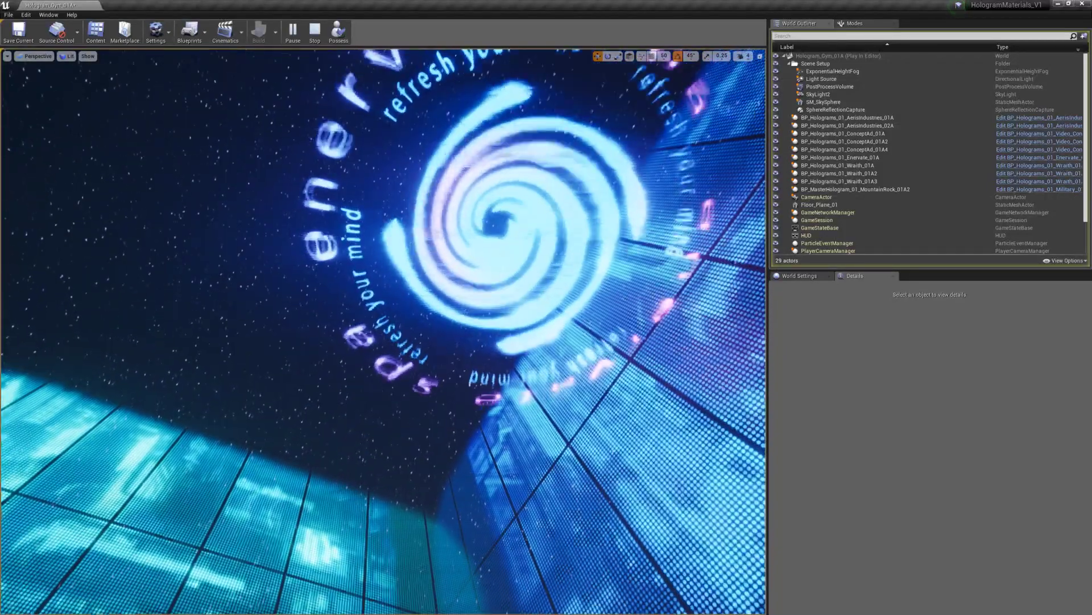
{"action": "key", "text": "Escape"}
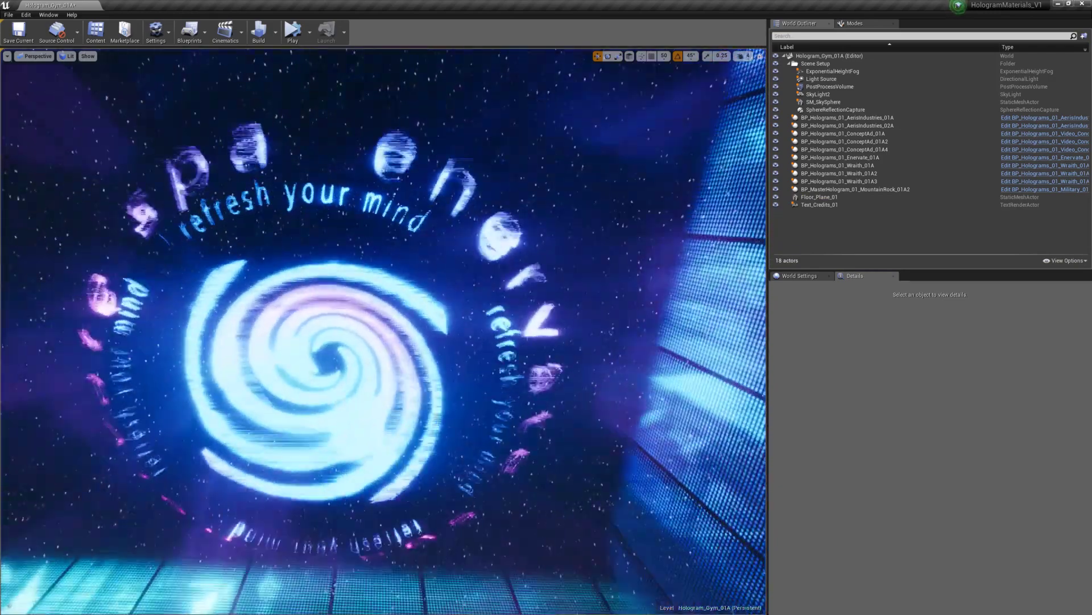
{"action": "mouse_move", "coordinate": [342, 304]}
{"action": "right_mouse_down"}
{"action": "mouse_move", "coordinate": [342, 376]}
{"action": "mouse_move", "coordinate": [342, 304]}
{"action": "right_mouse_up"}
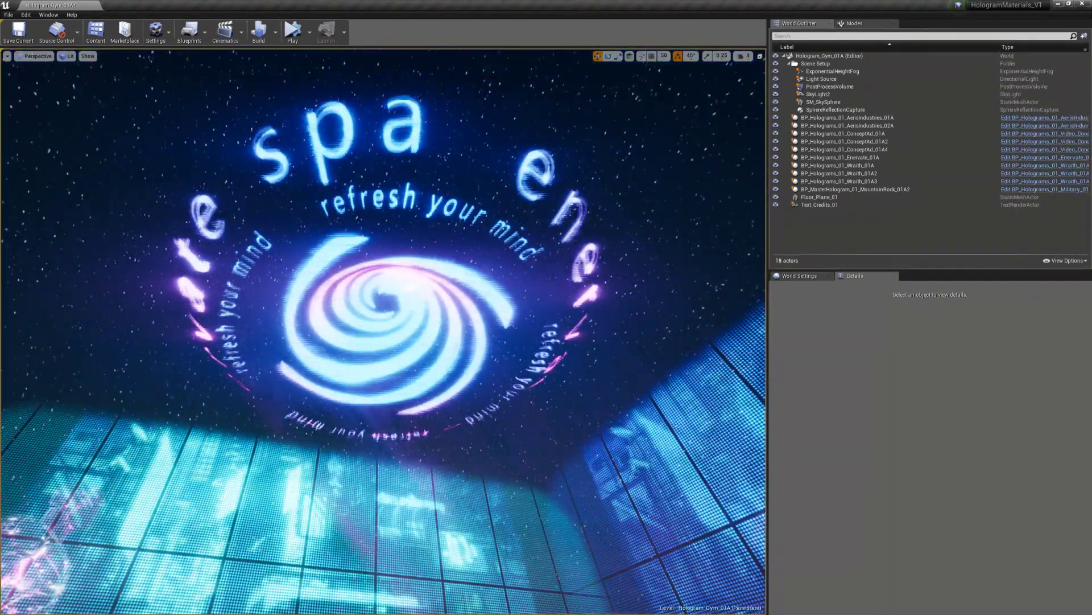
{"action": "left_click", "coordinate": [342, 304]}
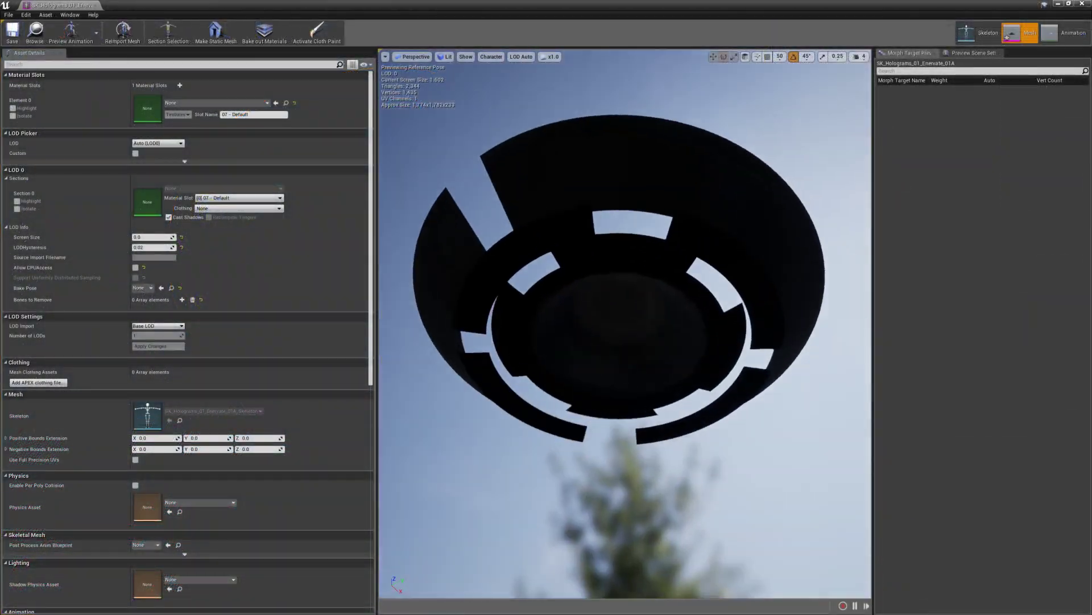
Examine the Enervate mesh without a material from several angles in the mesh preview.
{"action": "mouse_move", "coordinate": [625, 330]}
{"action": "left_mouse_down", "text": "alt"}
{"action": "mouse_move", "coordinate": [506, 378]}
{"action": "mouse_move", "coordinate": [490, 261]}
{"action": "mouse_move", "coordinate": [603, 265]}
{"action": "mouse_move", "coordinate": [614, 338]}
{"action": "left_mouse_up", "text": "alt"}
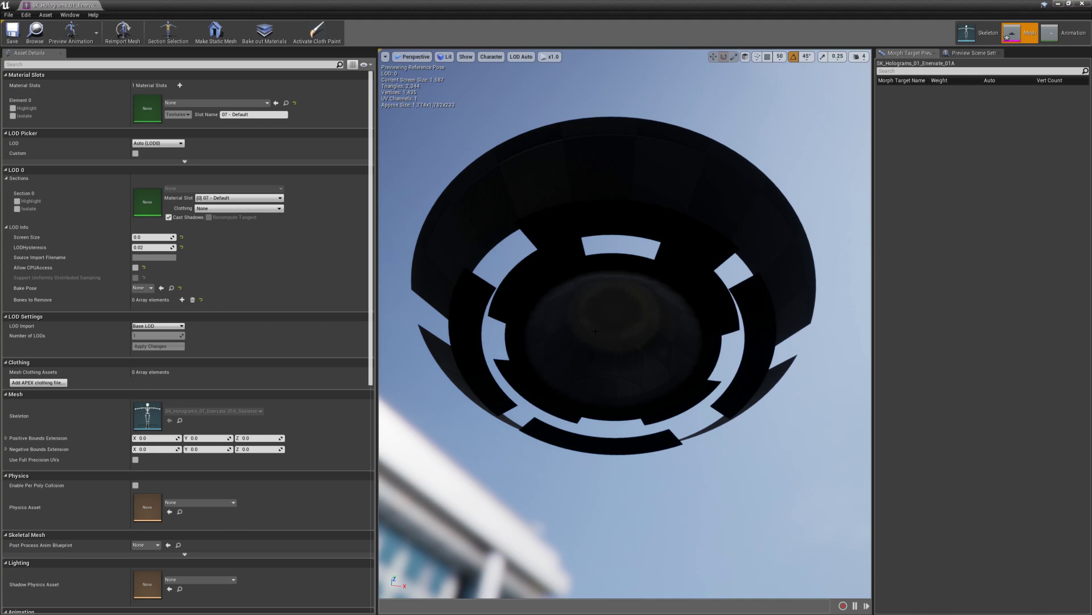
{"action": "left_click_drag", "start_coordinate": [632, 336], "coordinate": [623, 352], "text": "alt"}
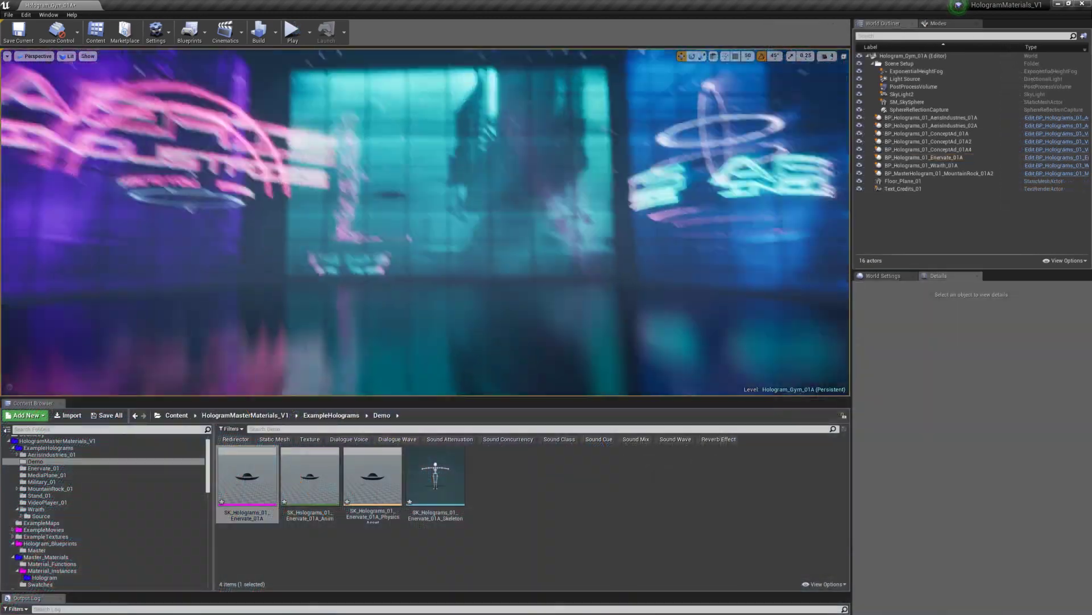
Browse from ExampleHolograms to Master_Materials and open the Hologram folder inside Material_Instances.
{"action": "right_click_drag", "start_coordinate": [425, 222], "coordinate": [456, 165]}
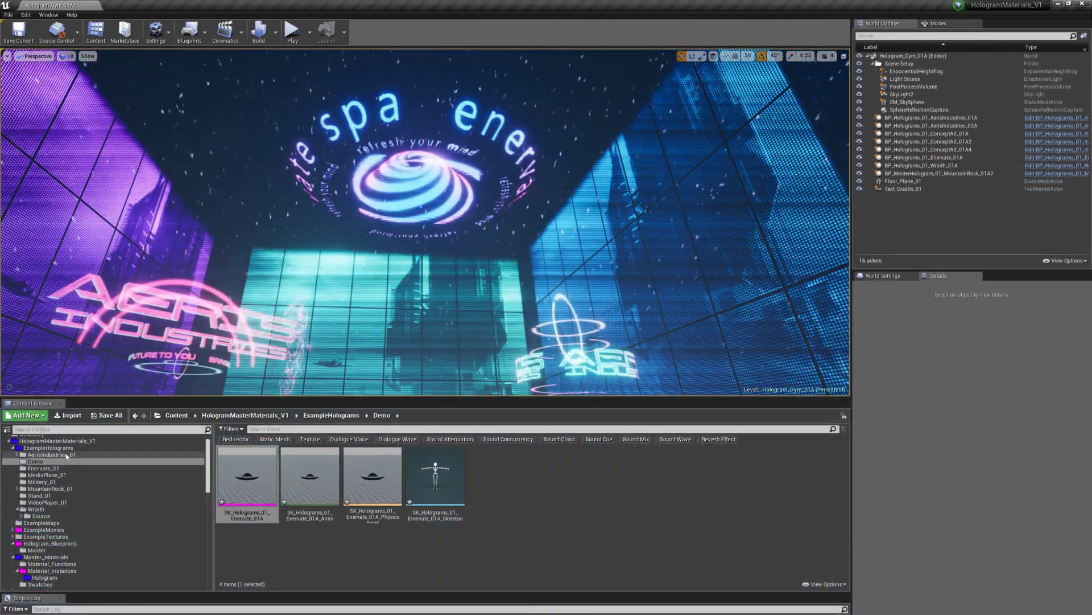
{"action": "left_click", "coordinate": [47, 448]}
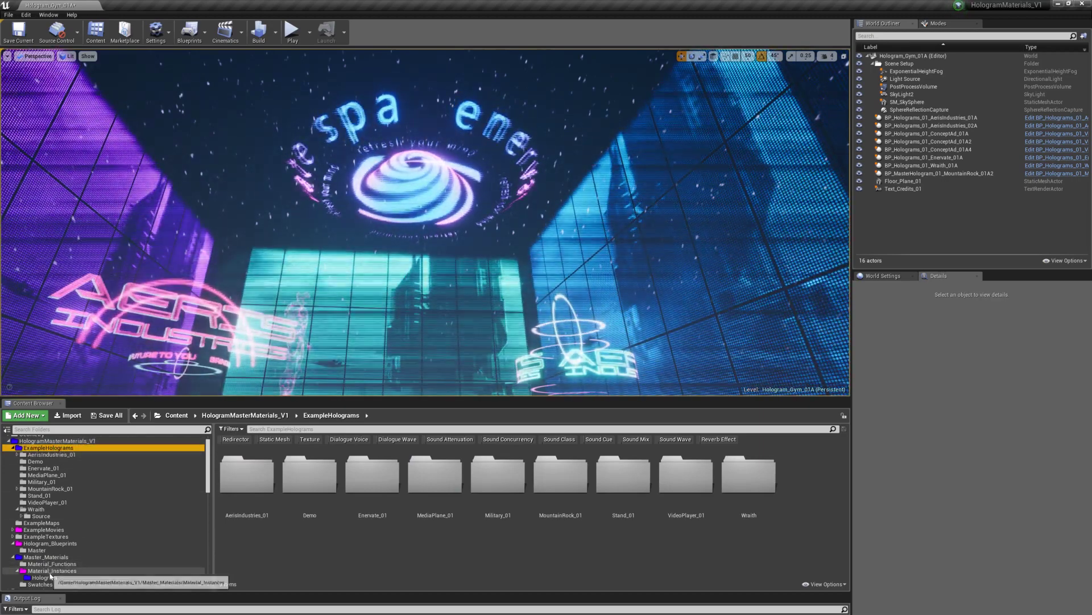
{"action": "left_click", "coordinate": [41, 559]}
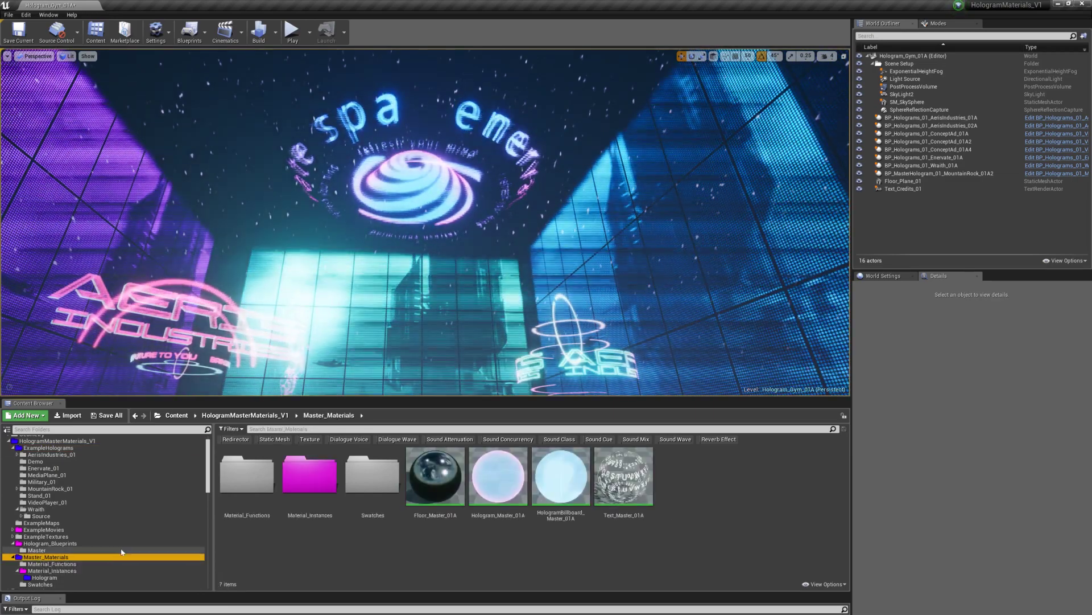
{"action": "double_click", "coordinate": [326, 470]}
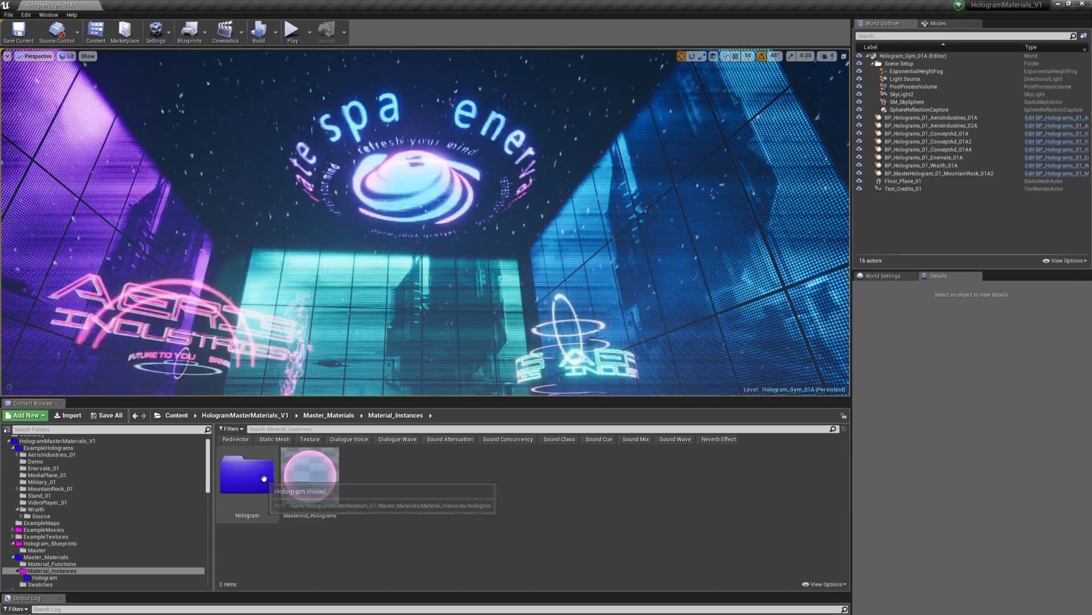
{"action": "double_click", "coordinate": [259, 478]}
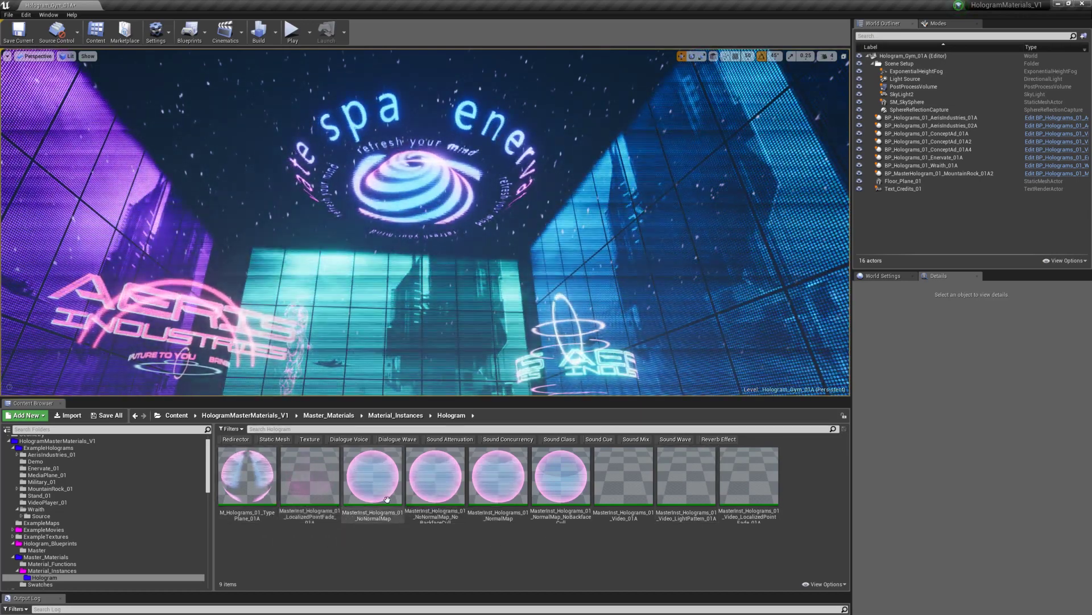
Select the hologram type plane, the four NormalMap and NoNormalMap variants, Video_01A and Video_LightPattern_01A, skipping the LocalizedPointFade assets.
{"action": "left_click", "coordinate": [248, 477]}
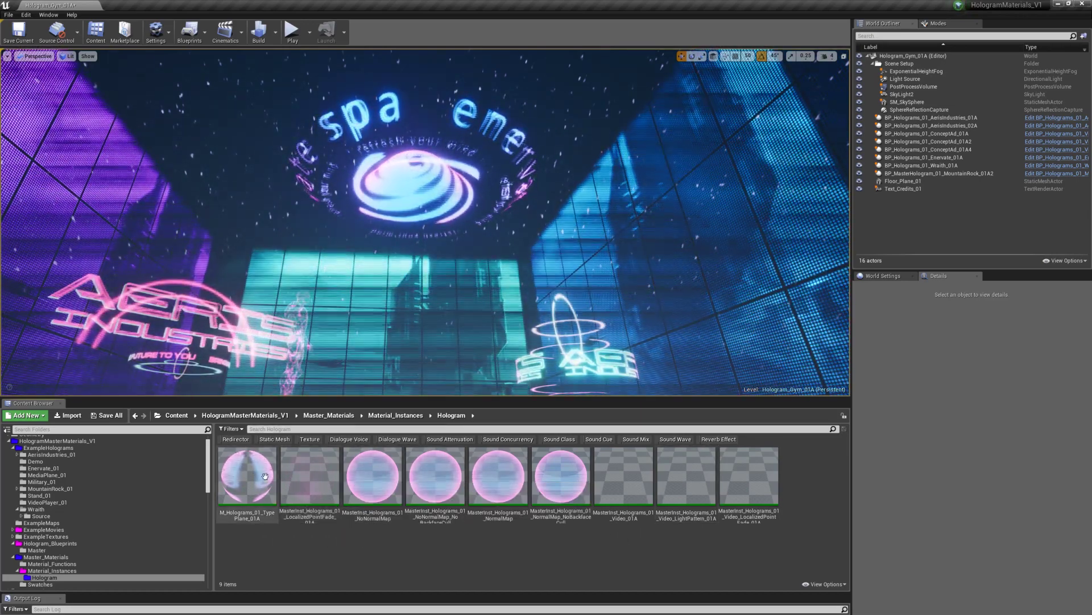
{"action": "left_click", "coordinate": [435, 481], "text": "ctrl"}
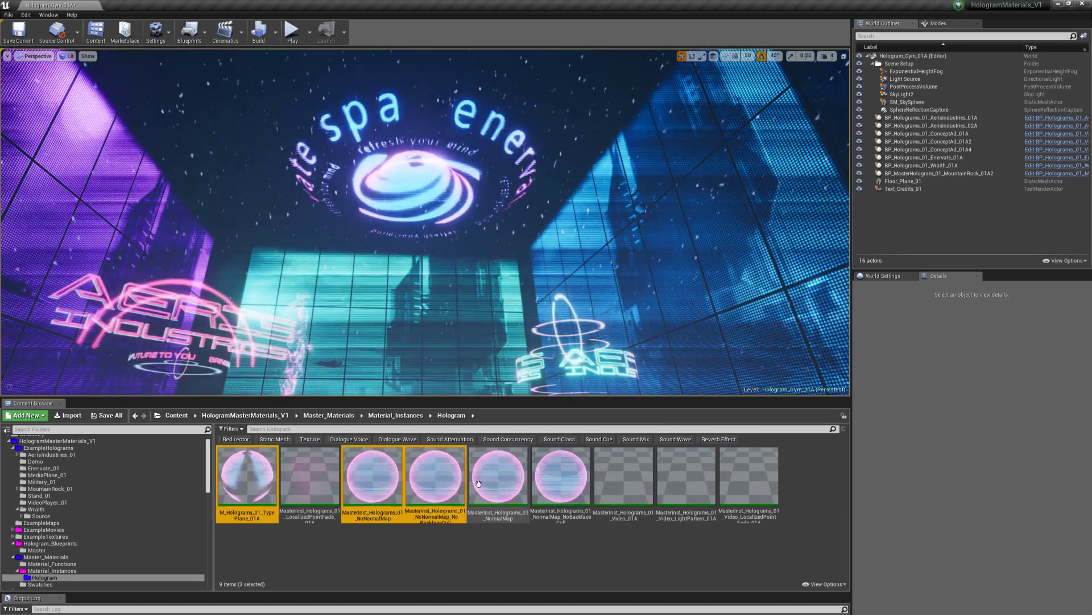
{"action": "left_click", "coordinate": [498, 479], "text": "ctrl"}
{"action": "left_click", "coordinate": [567, 478], "text": "ctrl"}
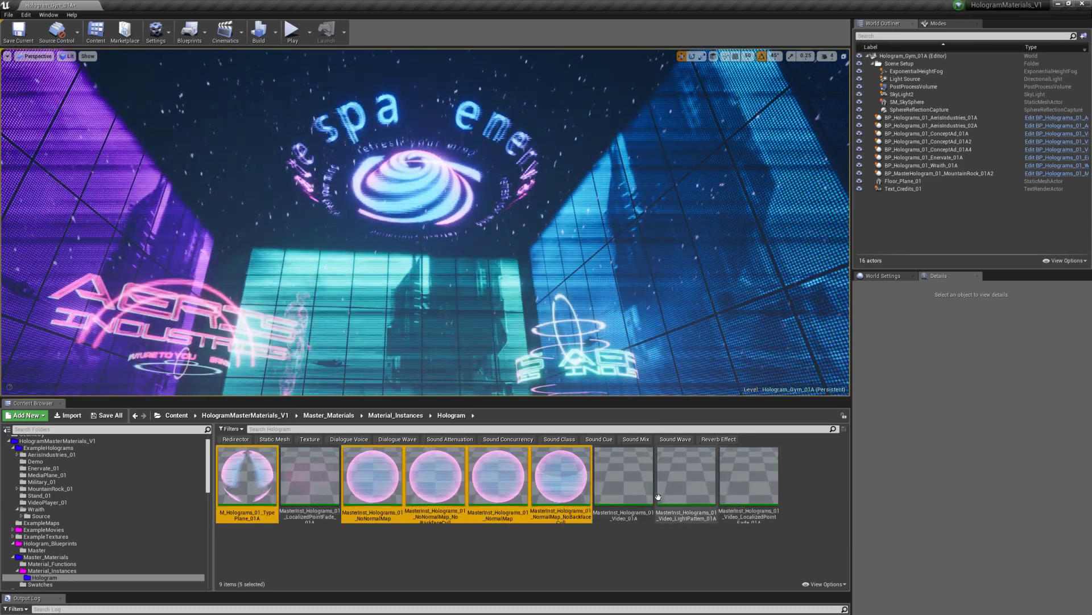
{"action": "left_click", "coordinate": [626, 481], "text": "ctrl"}
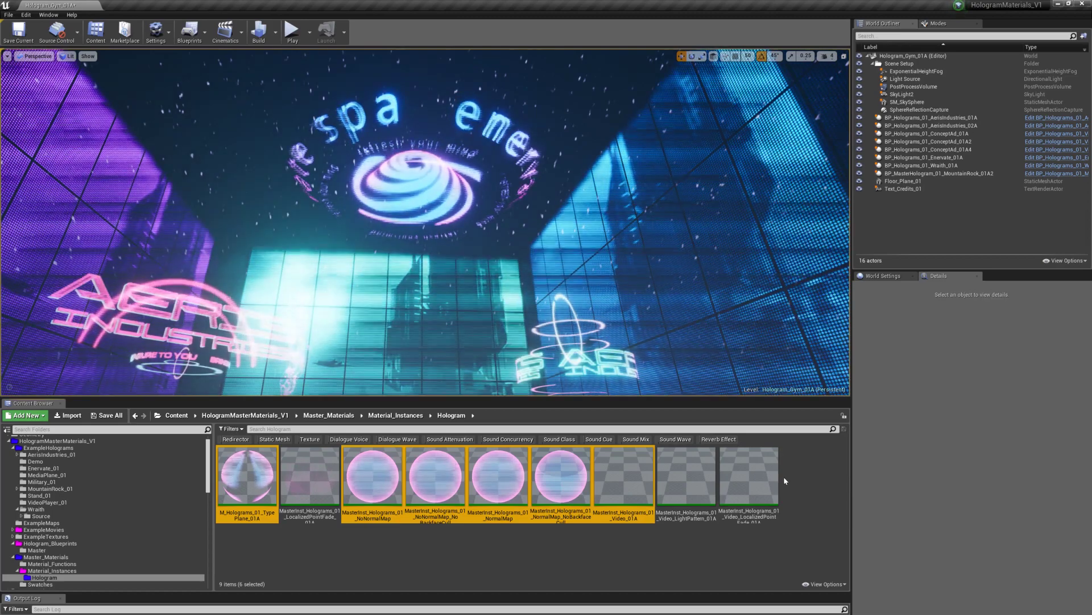
{"action": "left_click", "coordinate": [687, 478], "text": "ctrl"}
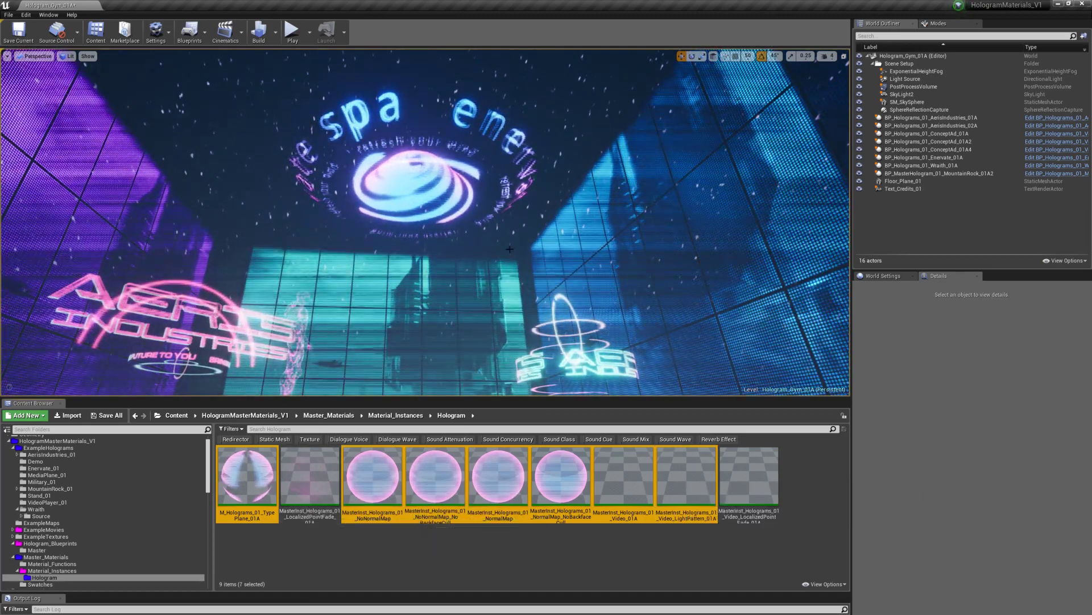
Look over the Aeris Industries hologram and the room, and inspect the hologram light beams in Shader Complexity view.
{"action": "right_click_drag", "start_coordinate": [410, 273], "coordinate": [444, 364]}
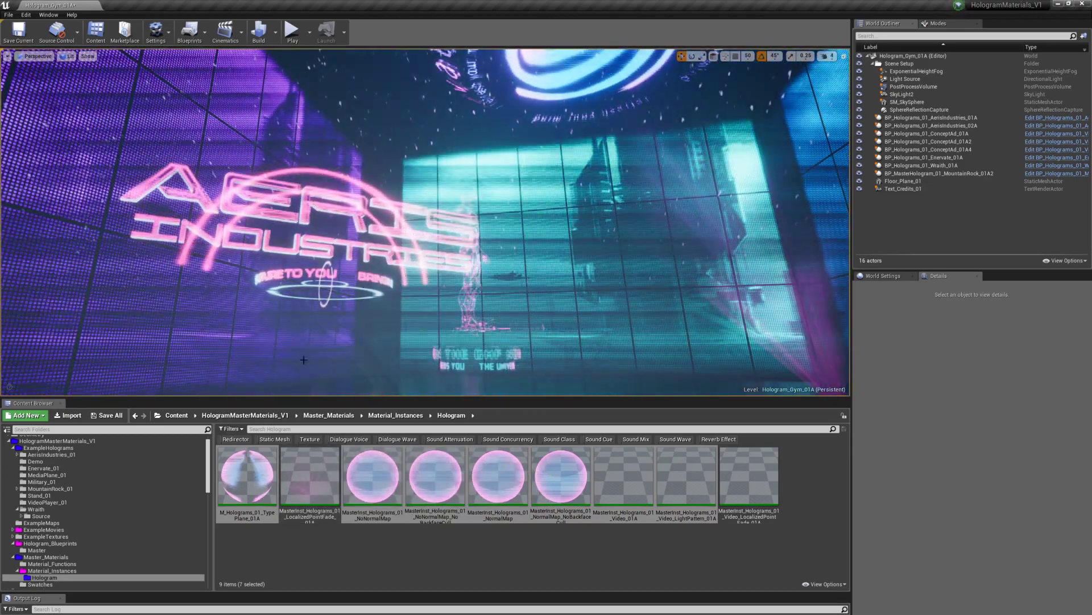
{"action": "right_click_drag", "start_coordinate": [327, 324], "coordinate": [320, 344]}
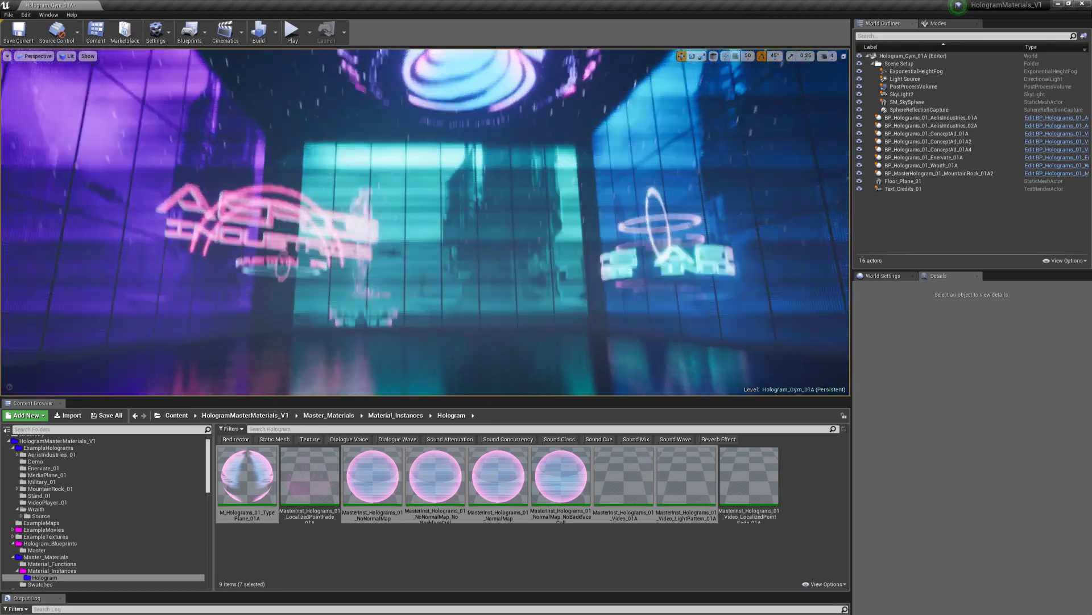
{"action": "right_click_drag", "start_coordinate": [426, 222], "coordinate": [389, 234]}
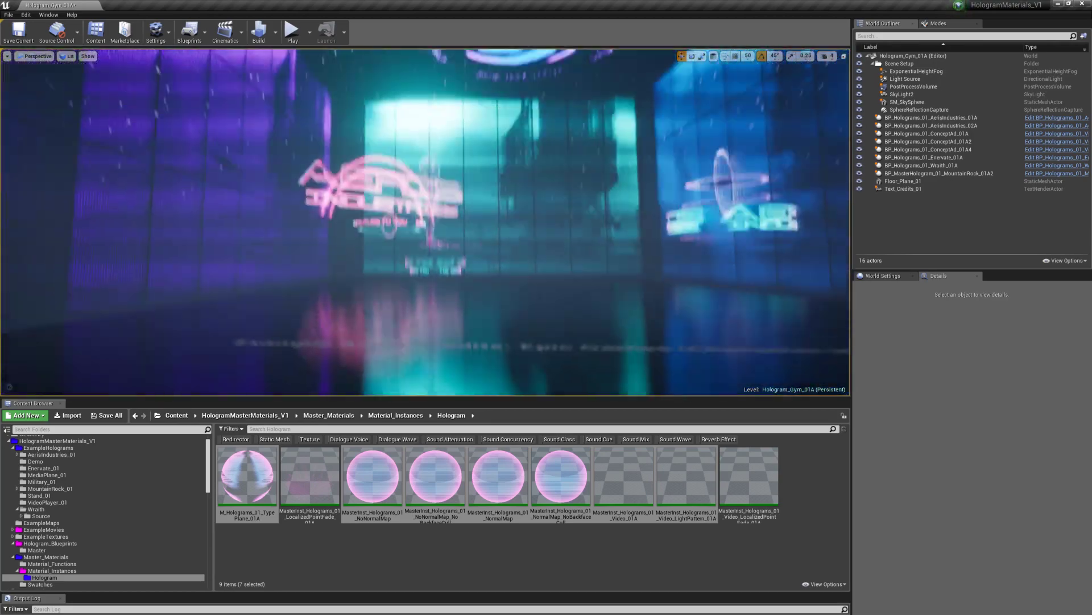
{"action": "key", "text": "alt+8"}
{"action": "mouse_move", "coordinate": [526, 262]}
{"action": "right_mouse_down"}
{"action": "mouse_move", "coordinate": [521, 241]}
{"action": "mouse_move", "coordinate": [531, 254]}
{"action": "right_mouse_up"}
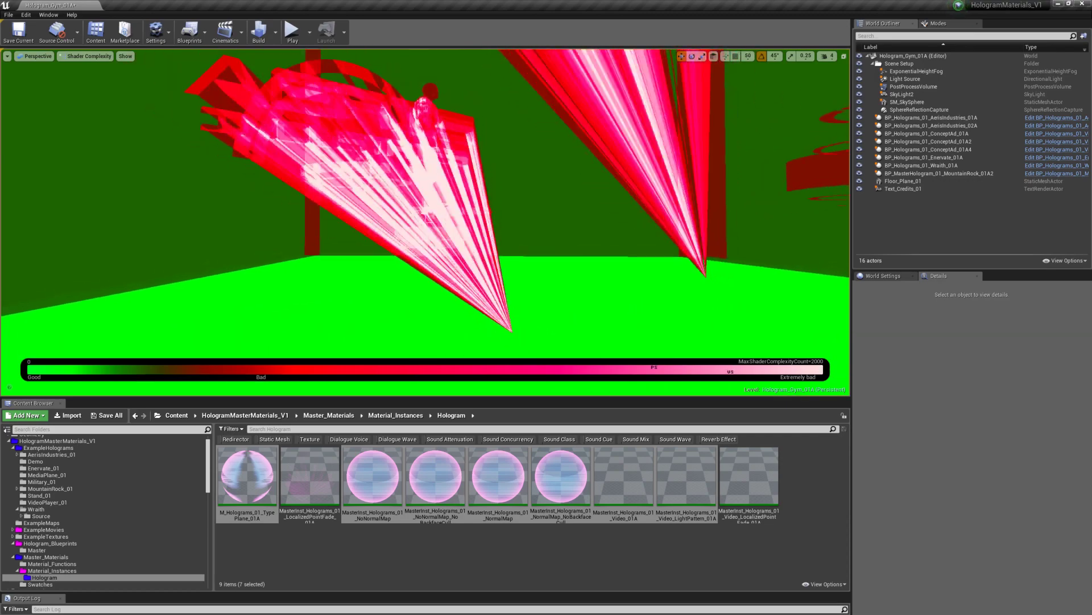
{"action": "right_click_drag", "start_coordinate": [425, 222], "coordinate": [432, 176]}
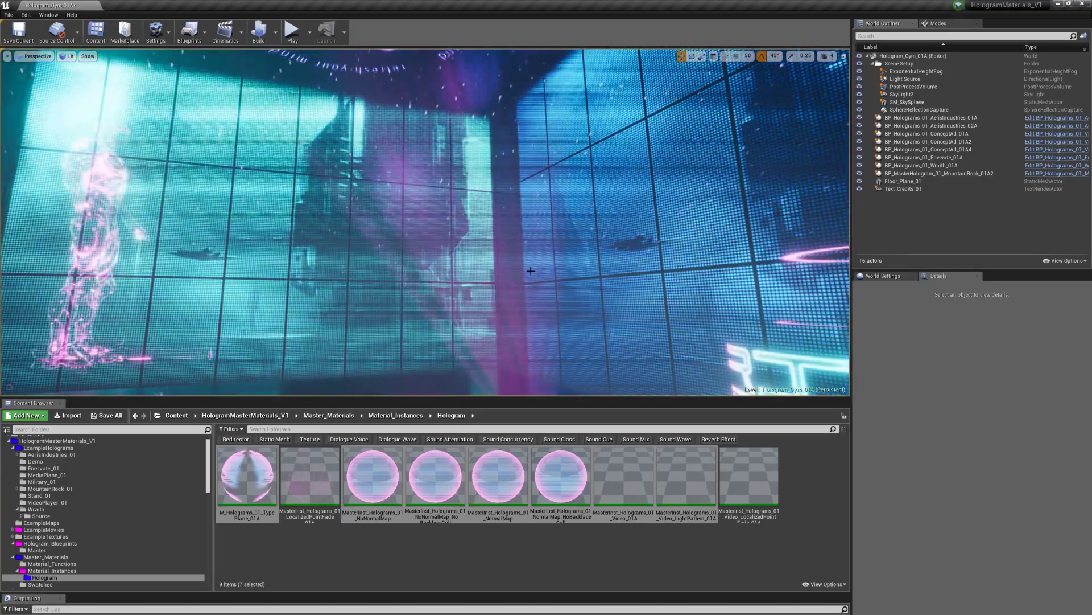
Show the level viewport in full screen and look over the spa hologram and the surrounding video walls.
{"action": "key", "text": "F11"}
{"action": "right_click_drag", "start_coordinate": [539, 289], "coordinate": [550, 236]}
{"action": "key", "text": "s"}
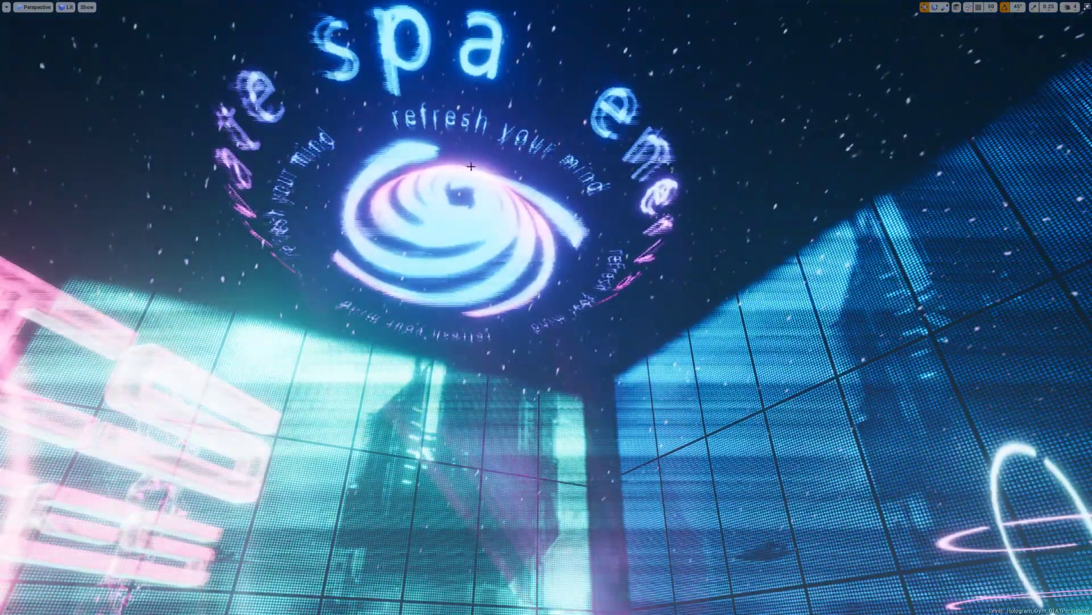
{"action": "right_click_drag", "start_coordinate": [267, 64], "coordinate": [259, 85]}
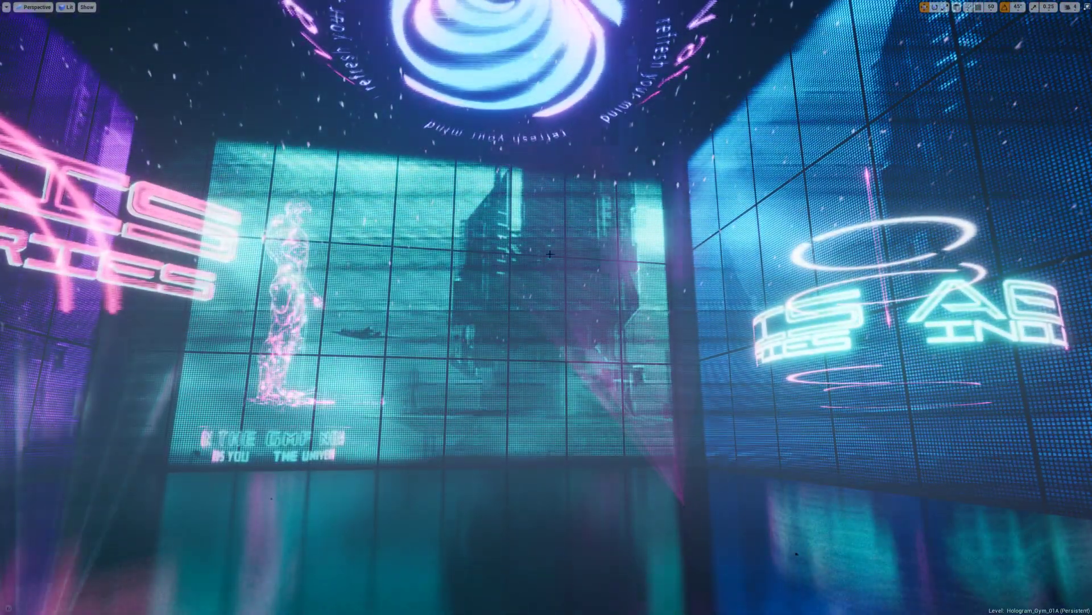
Examine the shader complexity of the whole hologram scene in the full-screen viewport.
{"action": "key", "text": "alt+8"}
{"action": "mouse_move", "coordinate": [558, 215]}
{"action": "right_mouse_down"}
{"action": "mouse_move", "coordinate": [558, 185]}
{"action": "mouse_move", "coordinate": [564, 223]}
{"action": "mouse_move", "coordinate": [563, 211]}
{"action": "right_mouse_up"}
{"action": "right_click_drag", "start_coordinate": [547, 308], "coordinate": [546, 273]}
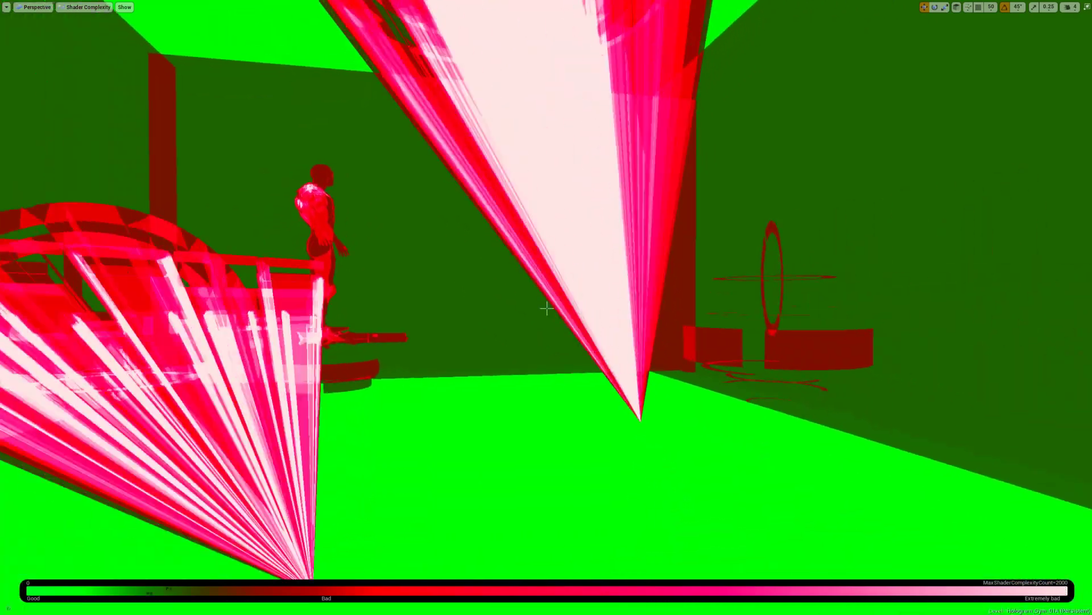
Inspect the shader complexity of the spa hologram's overlapping light beams from near and far.
{"action": "key", "text": "s"}
{"action": "right_click_drag", "start_coordinate": [547, 307], "coordinate": [547, 301]}
{"action": "key", "text": "w"}
{"action": "key", "text": "w"}
{"action": "key", "text": "s"}
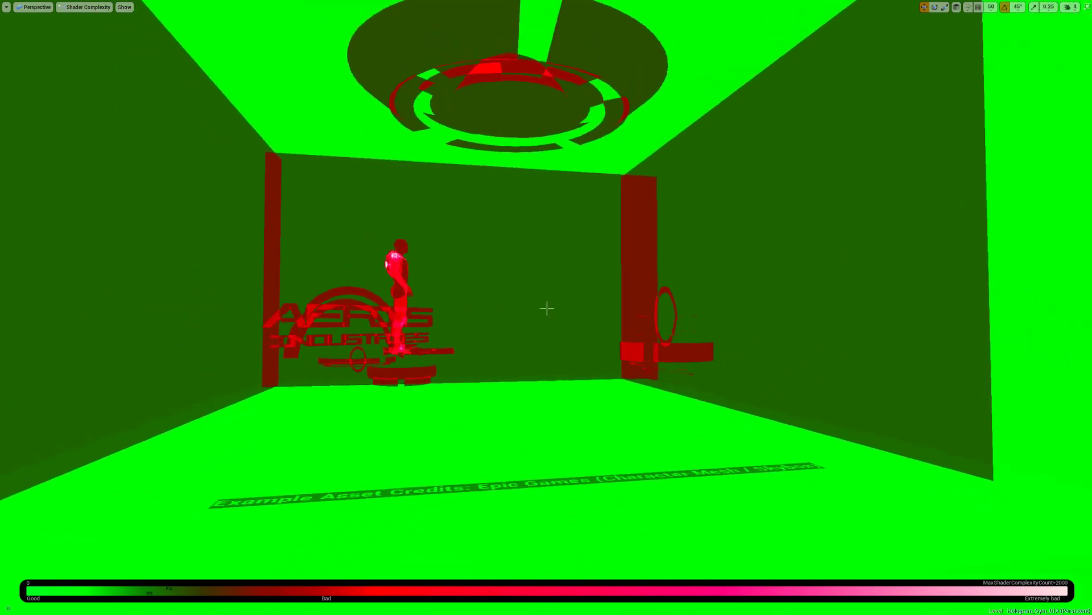
{"action": "key", "text": "w"}
{"action": "right_click_drag", "start_coordinate": [547, 307], "coordinate": [539, 289]}
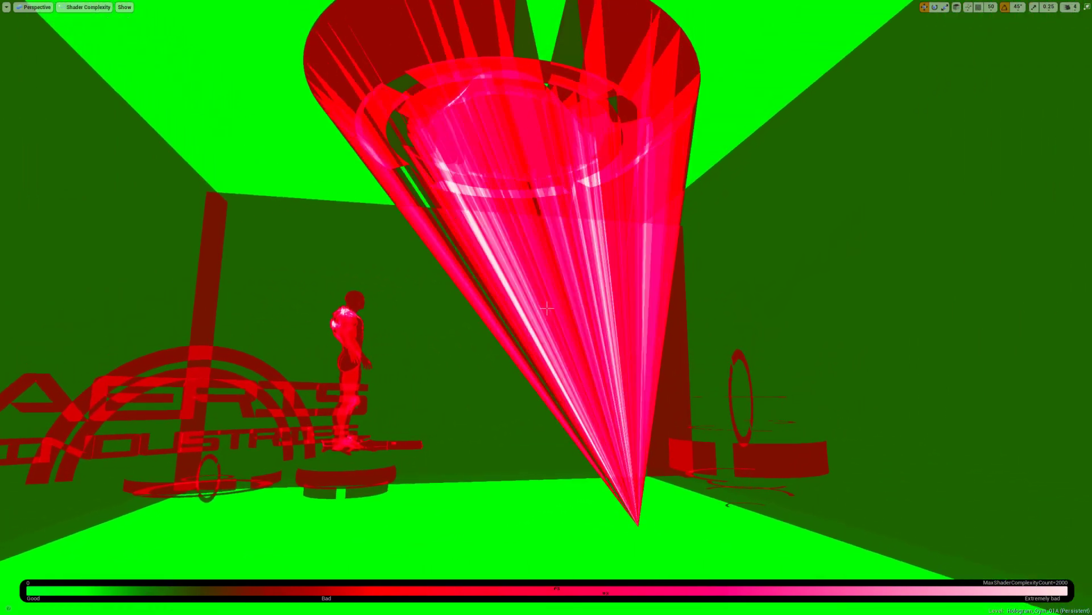
Restore the Lit view mode, look over the spa hologram, and take the viewport out of full screen.
{"action": "key", "text": "alt+4"}
{"action": "key", "text": "w"}
{"action": "right_click_drag", "start_coordinate": [579, 222], "coordinate": [584, 180]}
{"action": "key", "text": "s"}
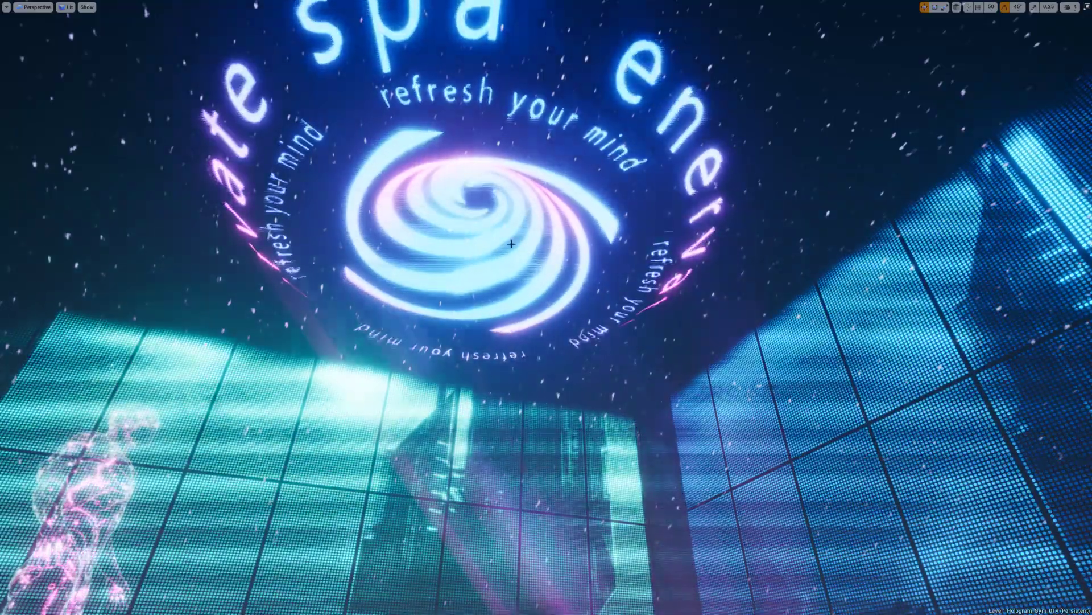
{"action": "mouse_move", "coordinate": [526, 248]}
{"action": "right_mouse_down"}
{"action": "mouse_move", "coordinate": [523, 289]}
{"action": "mouse_move", "coordinate": [522, 268]}
{"action": "right_mouse_up"}
{"action": "key", "text": "s"}
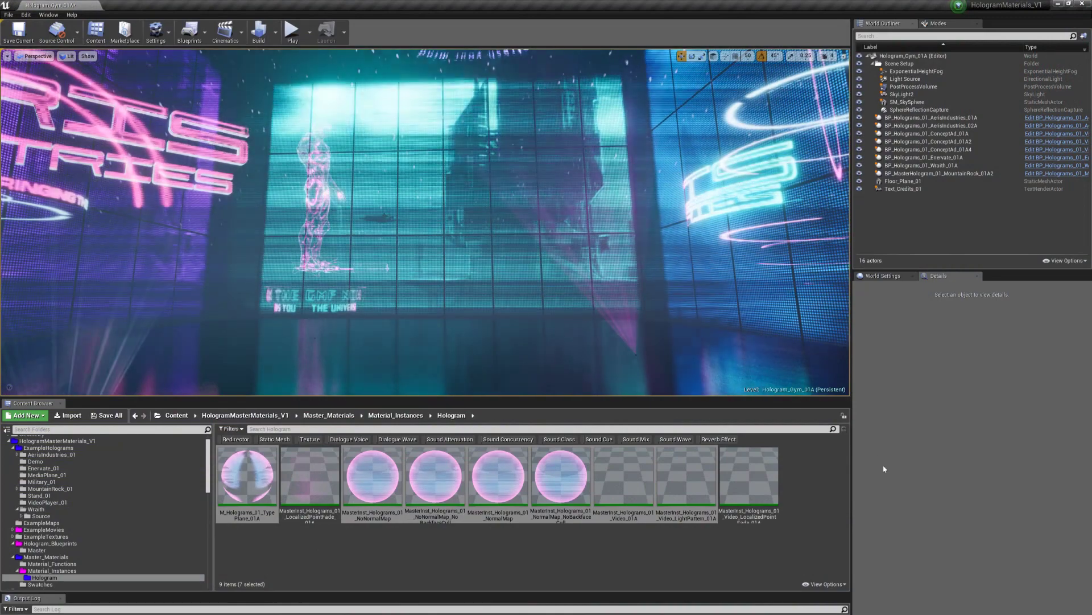
Clear the asset selection and compare the TypePlane, NoNormalMap and NoNormalMap_NoBackfaceCull instances against the Aeris Industries lettering.
{"action": "left_click", "coordinate": [447, 552]}
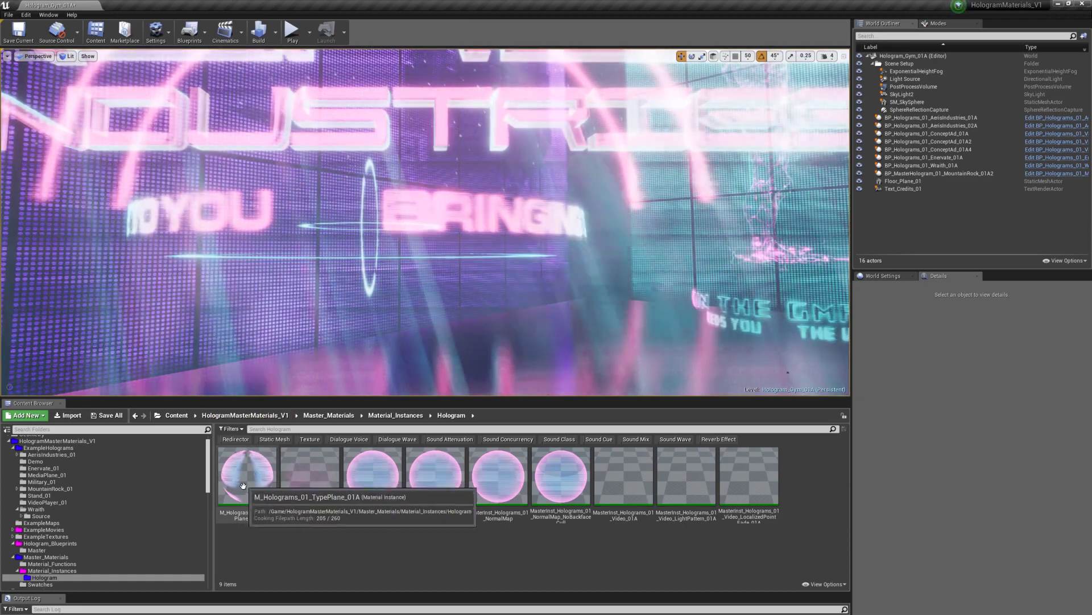
{"action": "left_click", "coordinate": [247, 477]}
{"action": "left_click", "coordinate": [372, 477]}
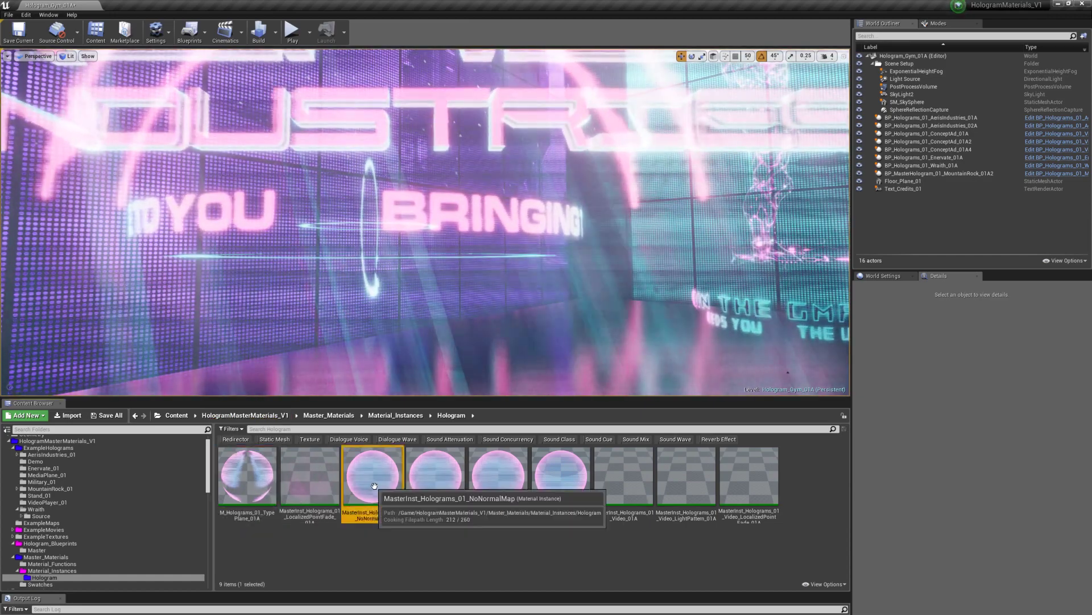
{"action": "right_click_drag", "start_coordinate": [490, 169], "coordinate": [488, 169]}
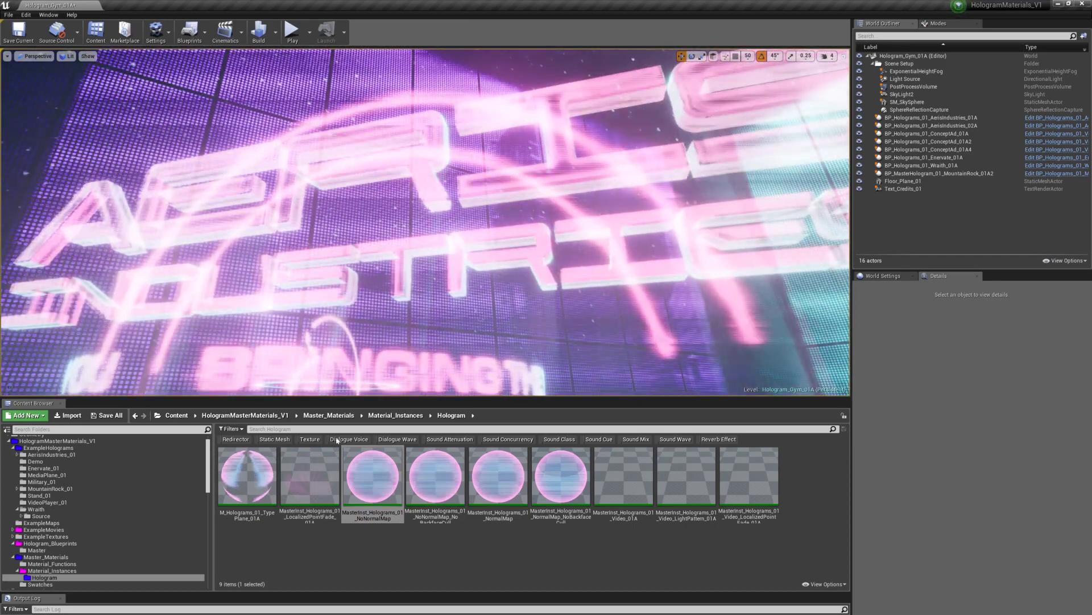
{"action": "left_click", "coordinate": [448, 490]}
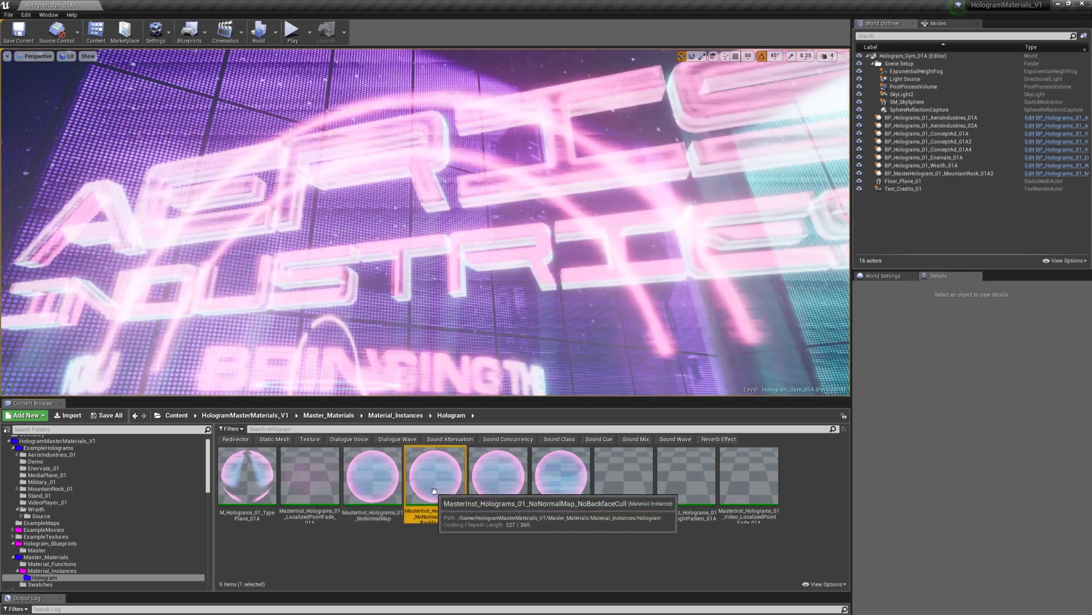
Examine the human figure hologram against the range of instances from NoNormalMap to NormalMap_NoBackfaceCull, ending with only NoNormalMap selected.
{"action": "right_click_drag", "start_coordinate": [464, 285], "coordinate": [512, 285]}
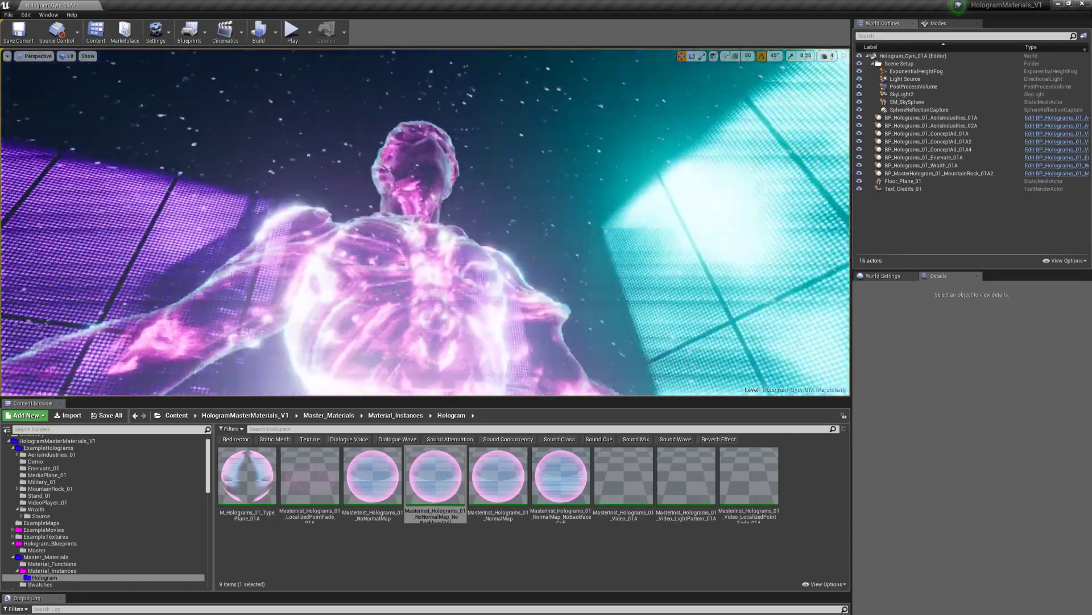
{"action": "mouse_move", "coordinate": [425, 222]}
{"action": "right_mouse_down"}
{"action": "mouse_move", "coordinate": [407, 256]}
{"action": "mouse_move", "coordinate": [415, 228]}
{"action": "right_mouse_up"}
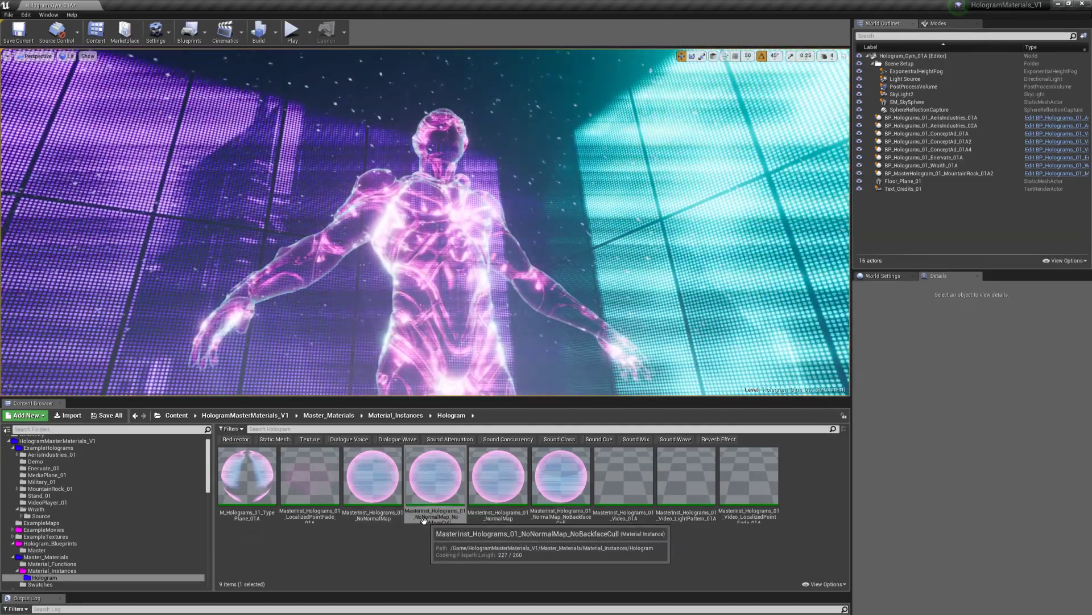
{"action": "left_click", "coordinate": [382, 501]}
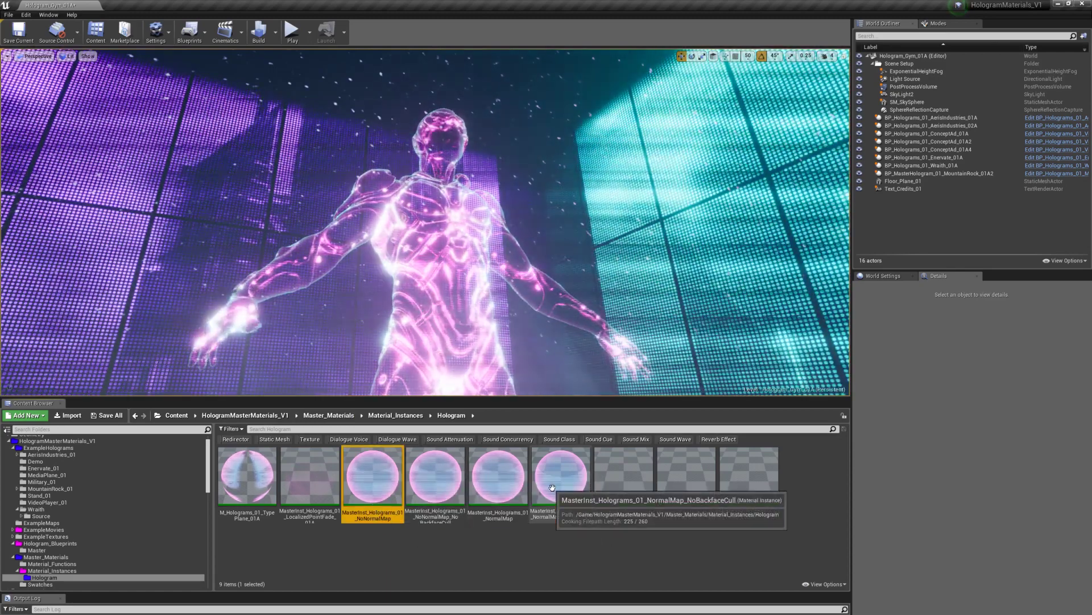
{"action": "left_click", "coordinate": [551, 488], "text": "shift"}
{"action": "left_click", "coordinate": [371, 487]}
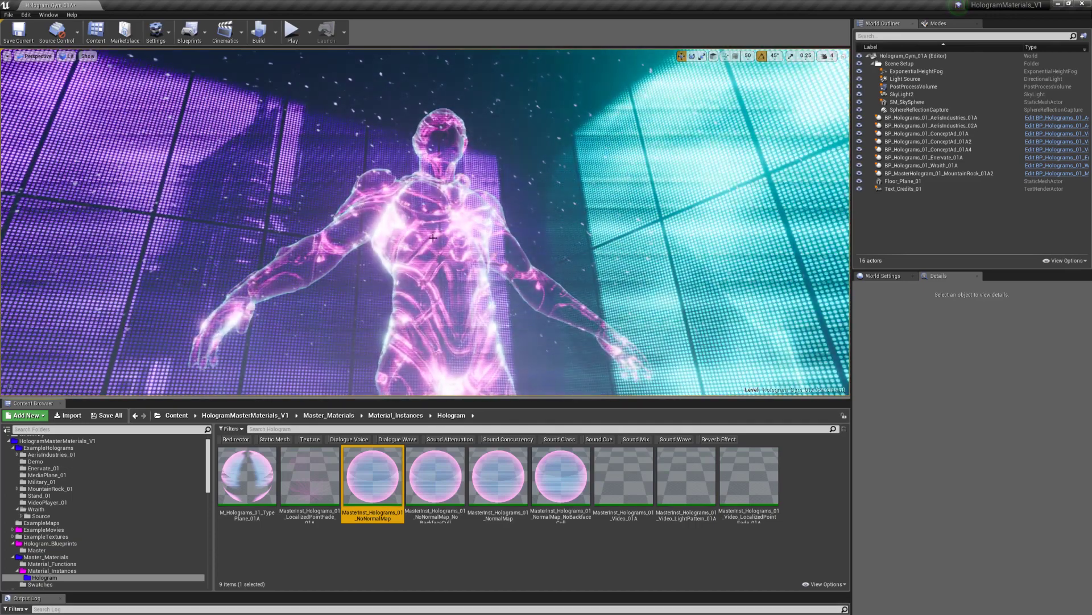
{"action": "right_click_drag", "start_coordinate": [477, 248], "coordinate": [470, 245]}
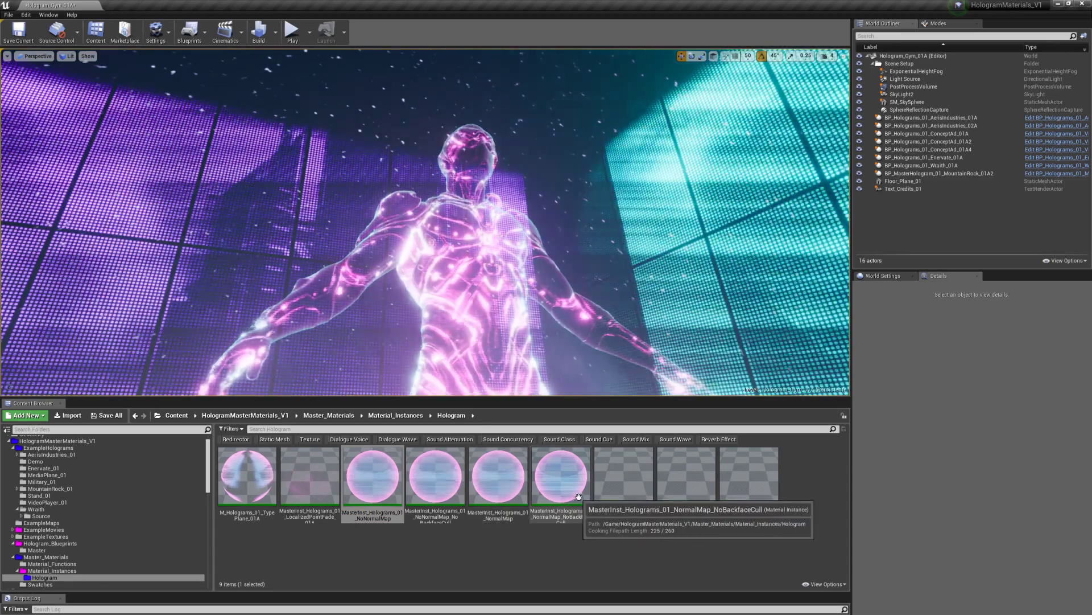
Select NormalMap and NormalMap_NoBackfaceCull in turn, and view the human figure hologram's surface detail from several distances.
{"action": "left_click", "coordinate": [493, 487]}
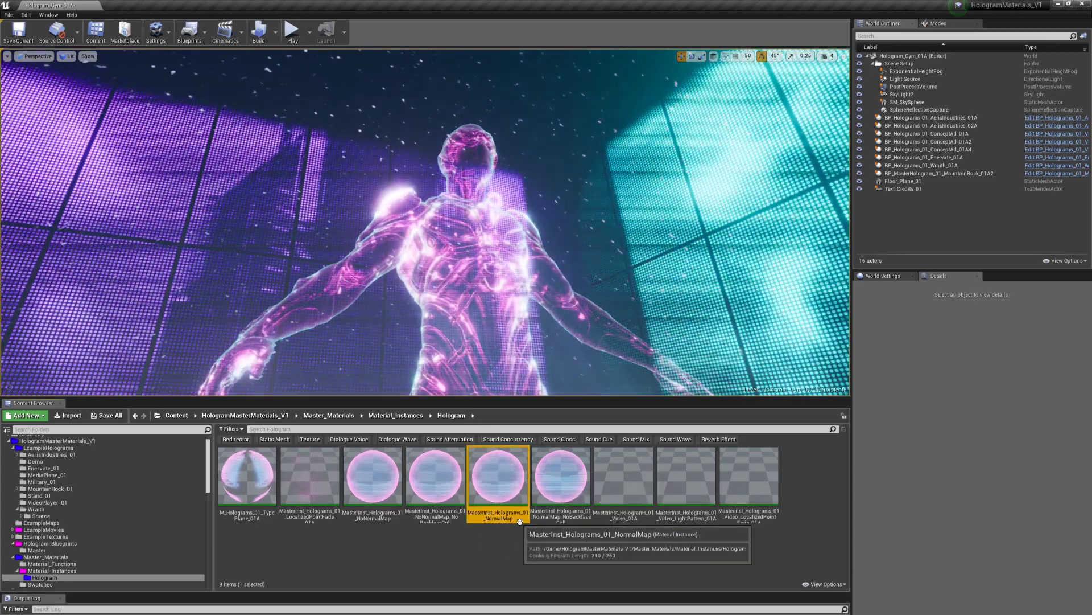
{"action": "left_click", "coordinate": [576, 499]}
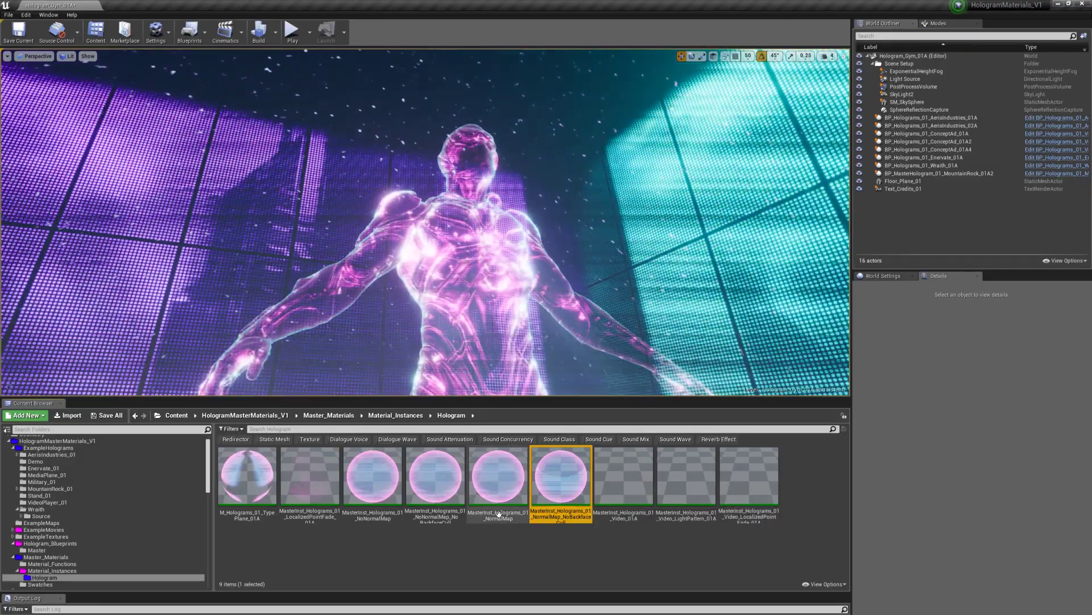
{"action": "key", "text": "s"}
{"action": "right_click_drag", "start_coordinate": [503, 341], "coordinate": [490, 301]}
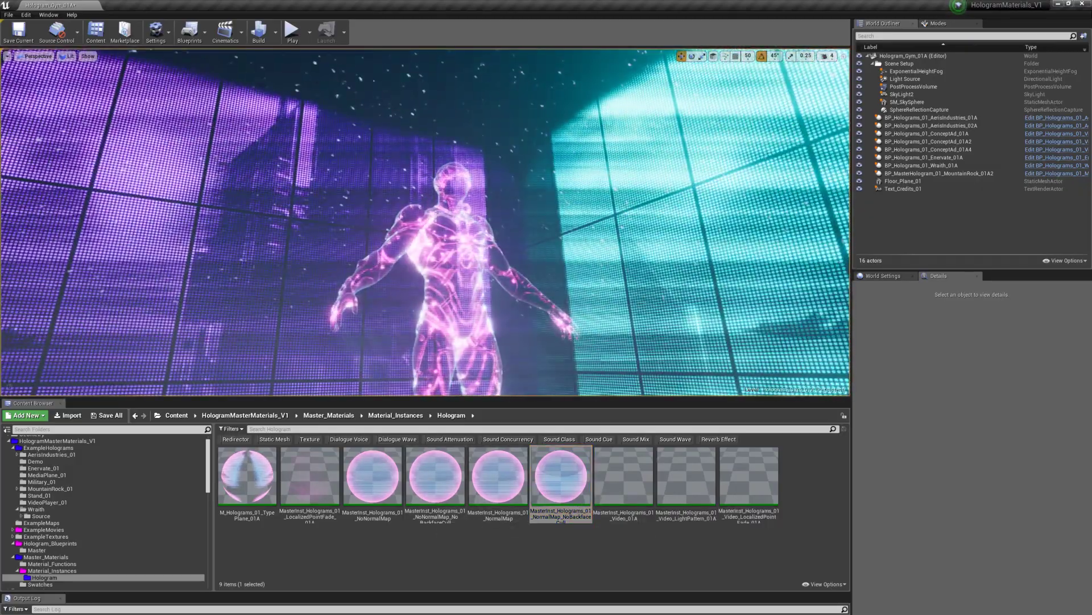
{"action": "mouse_move", "coordinate": [357, 304]}
{"action": "right_mouse_down"}
{"action": "mouse_move", "coordinate": [370, 333]}
{"action": "mouse_move", "coordinate": [358, 304]}
{"action": "right_mouse_up"}
{"action": "key", "text": "w"}
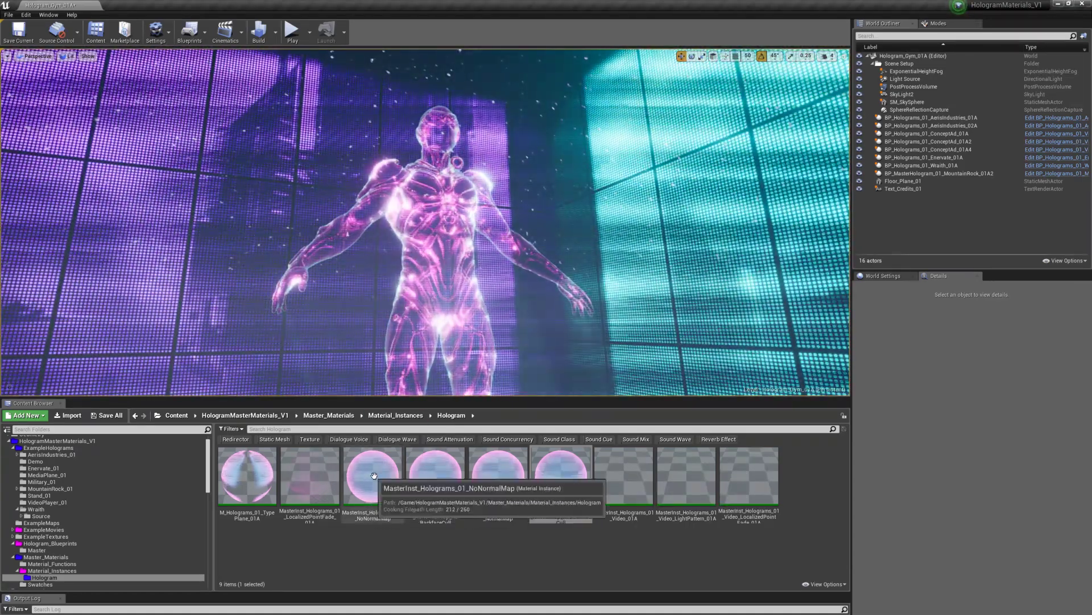
{"action": "right_click_drag", "start_coordinate": [528, 261], "coordinate": [521, 278]}
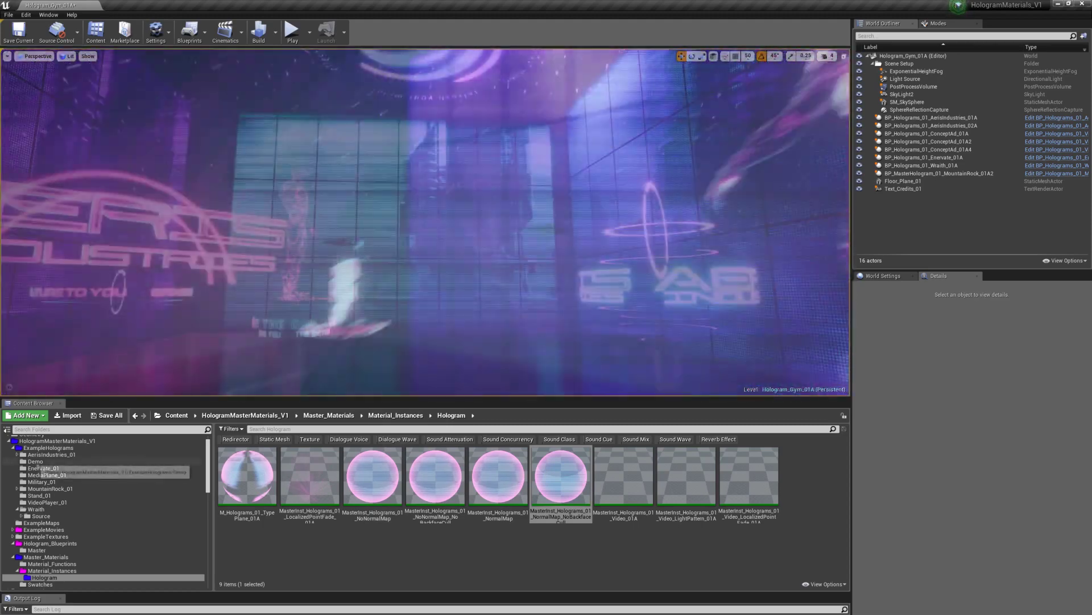
With the spa hologram in view, create a material instance from M_Holograms_01_TypePlane_01A and name it Demo_Material.
{"action": "right_click_drag", "start_coordinate": [520, 267], "coordinate": [469, 180]}
{"action": "key", "text": "w"}
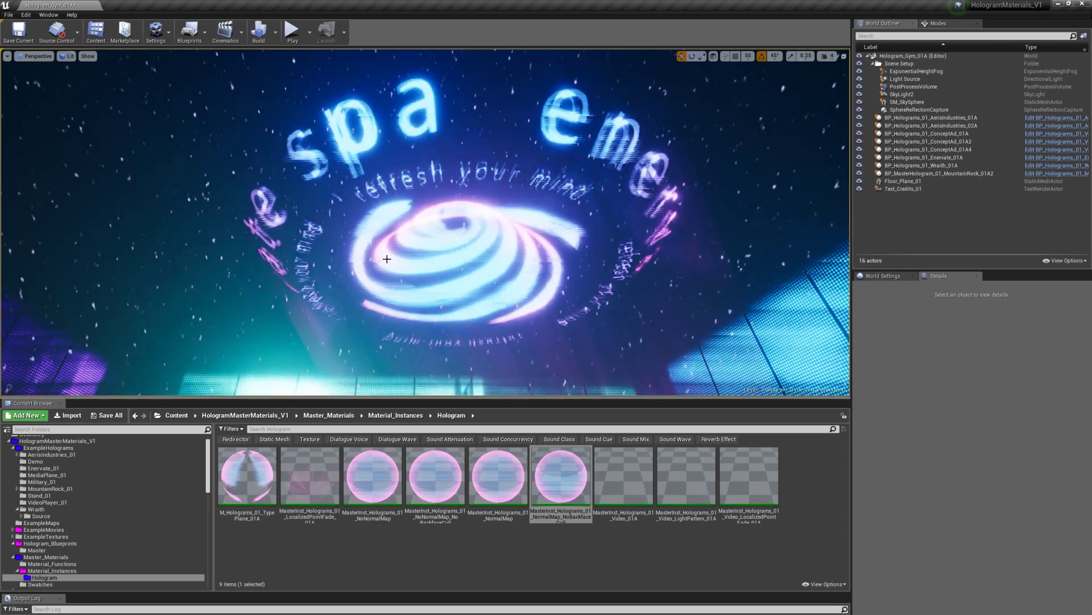
{"action": "left_click", "coordinate": [243, 462]}
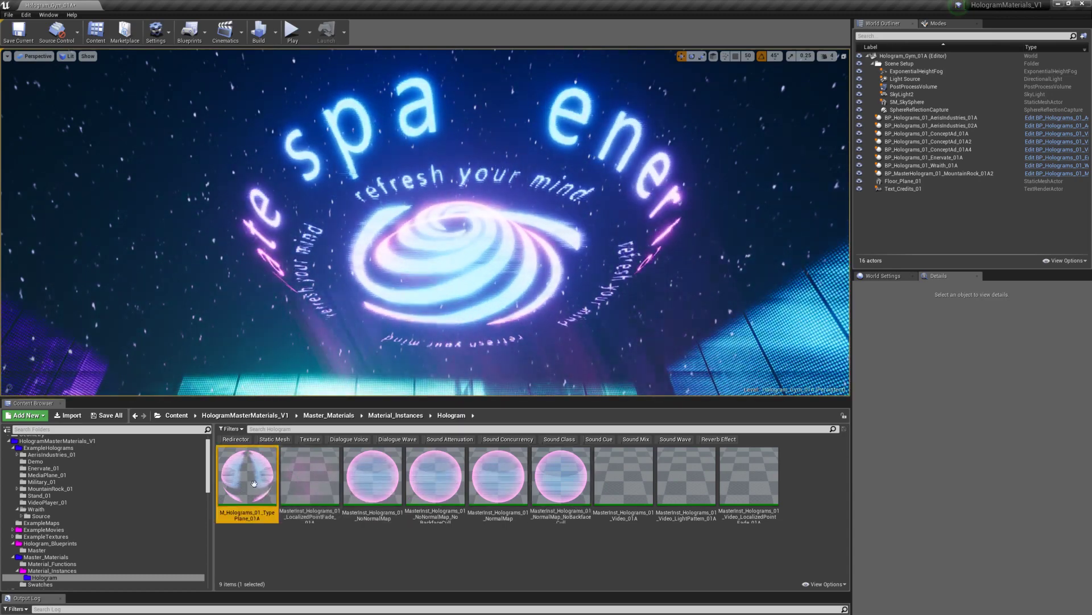
{"action": "right_click", "coordinate": [233, 491]}
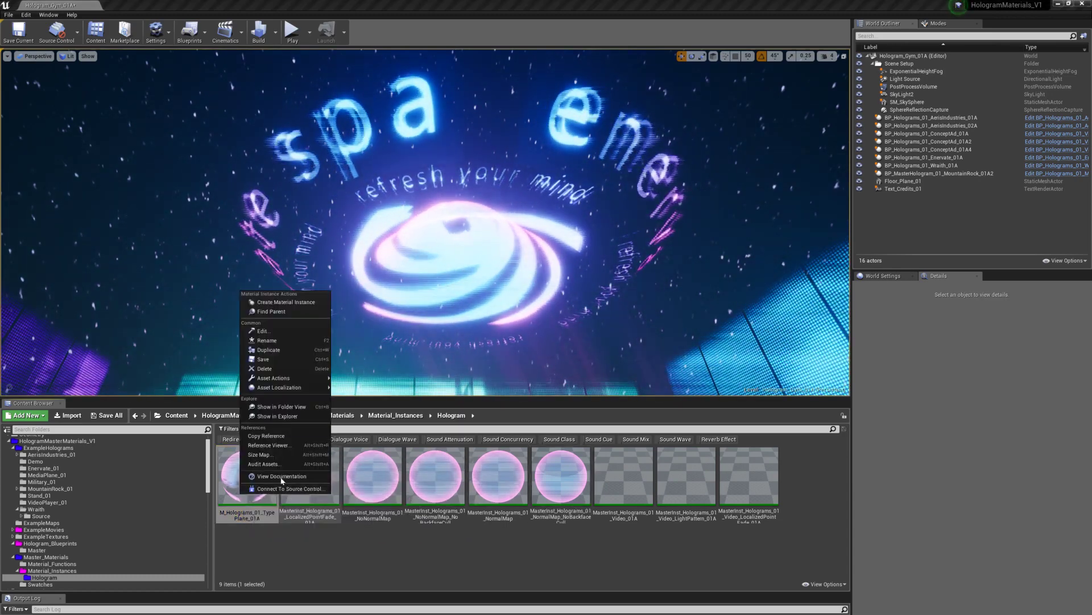
{"action": "left_click", "coordinate": [286, 302]}
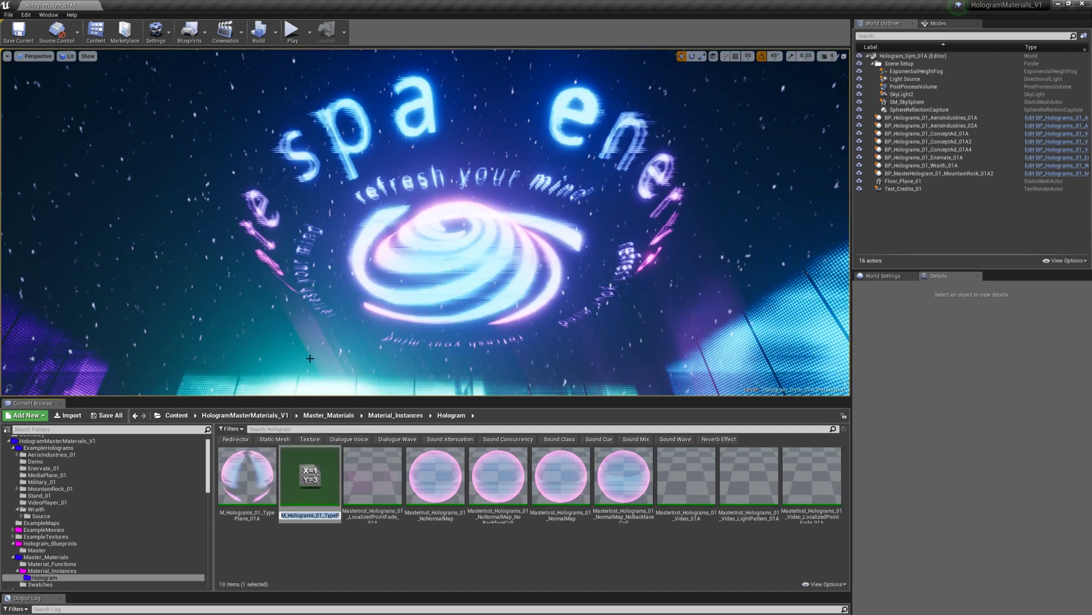
{"action": "type", "text": "Demo"}
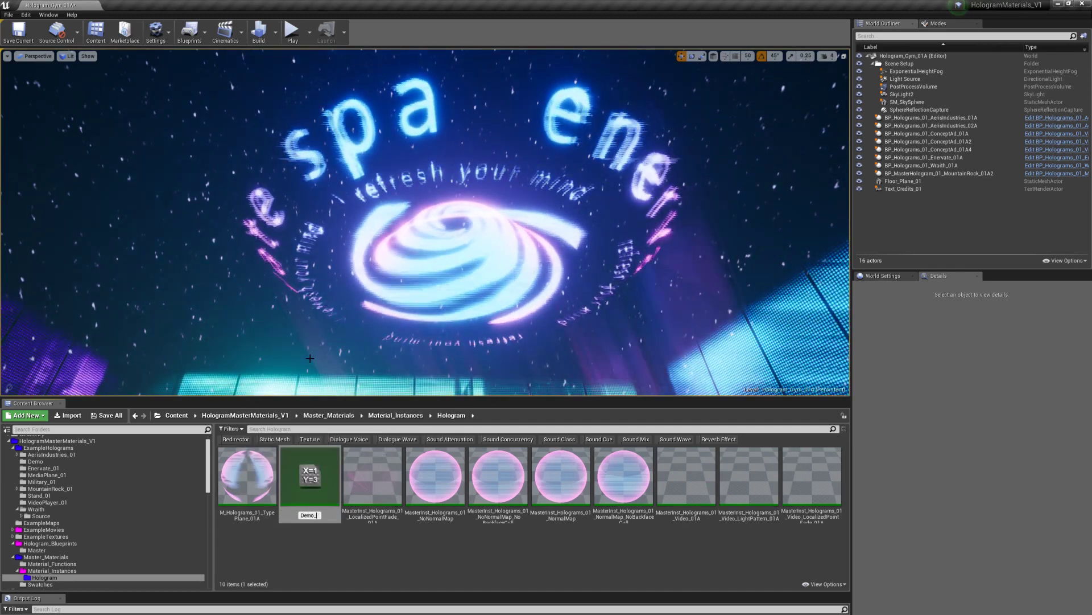
{"action": "type", "text": "_Material"}
{"action": "key", "text": "Return"}
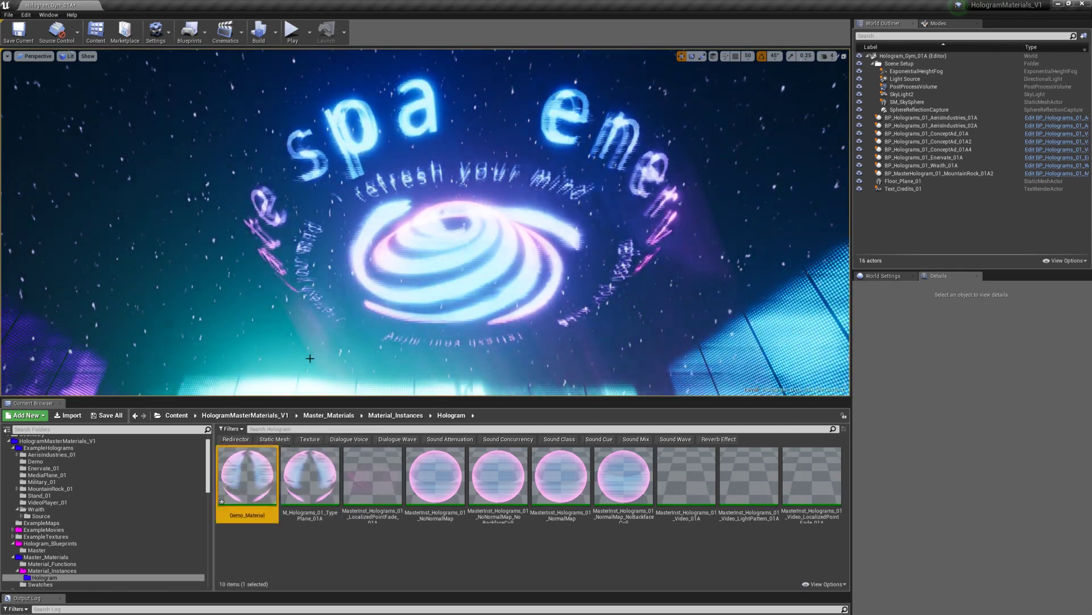
Move Demo_Material into the Demo folder under ExampleHolograms and open that folder.
{"action": "scroll", "coordinate": [134, 519], "scroll_direction": "down", "scroll_amount": 2}
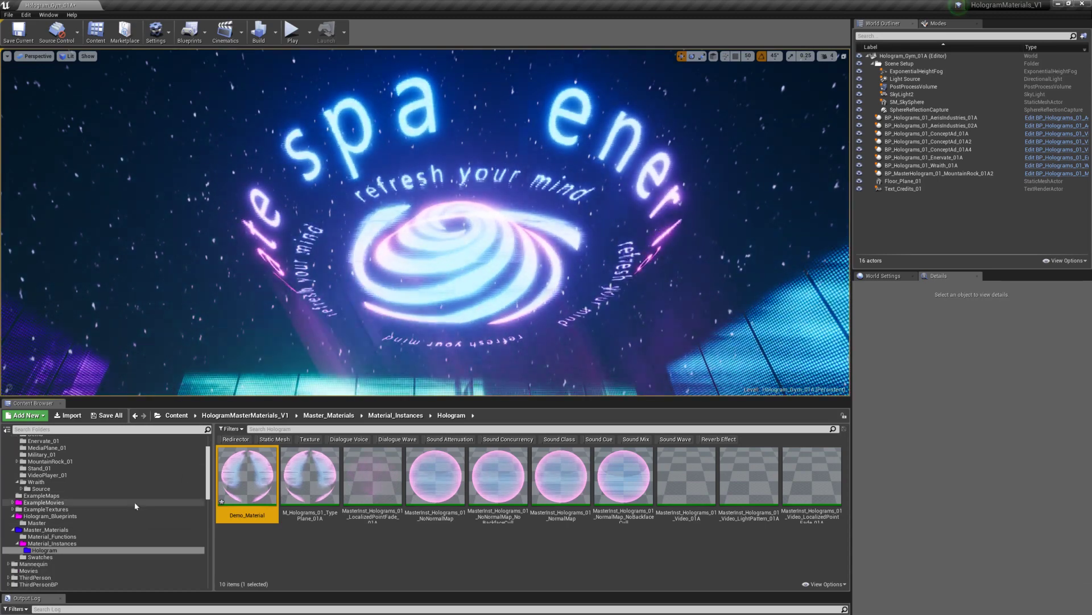
{"action": "scroll", "coordinate": [134, 505], "scroll_direction": "up", "scroll_amount": 2}
{"action": "left_click_drag", "start_coordinate": [232, 468], "coordinate": [38, 462]}
{"action": "left_click", "coordinate": [44, 483]}
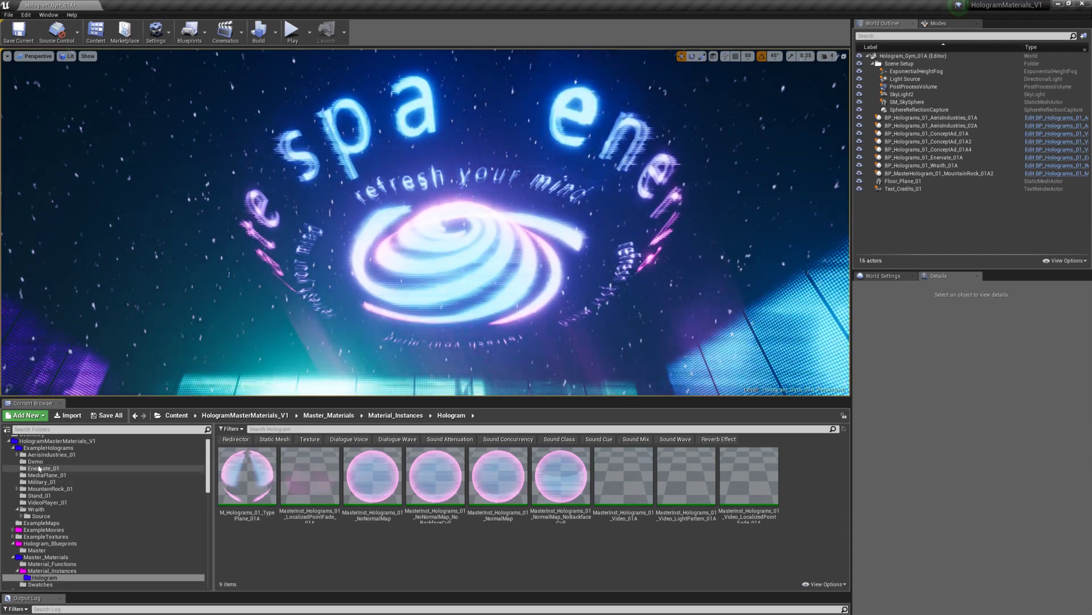
{"action": "left_click", "coordinate": [35, 462]}
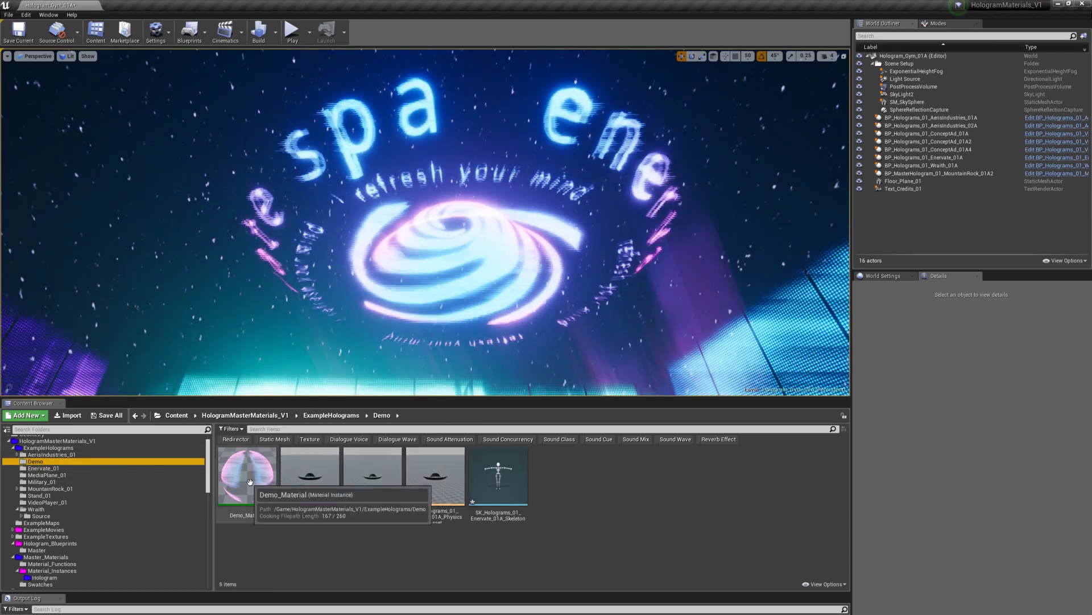
Open the skeletal mesh SK_Holograms_01_Enervate_01A in an enlarged window above the assets and assign Demo_Material to its Element 0 slot.
{"action": "left_click", "coordinate": [249, 482]}
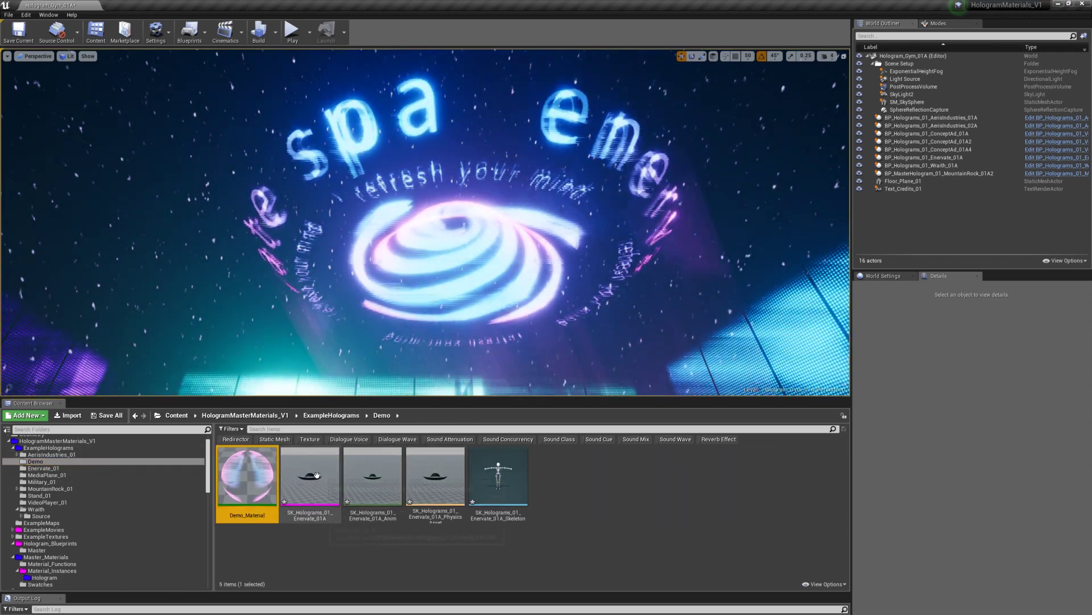
{"action": "double_click", "coordinate": [310, 475]}
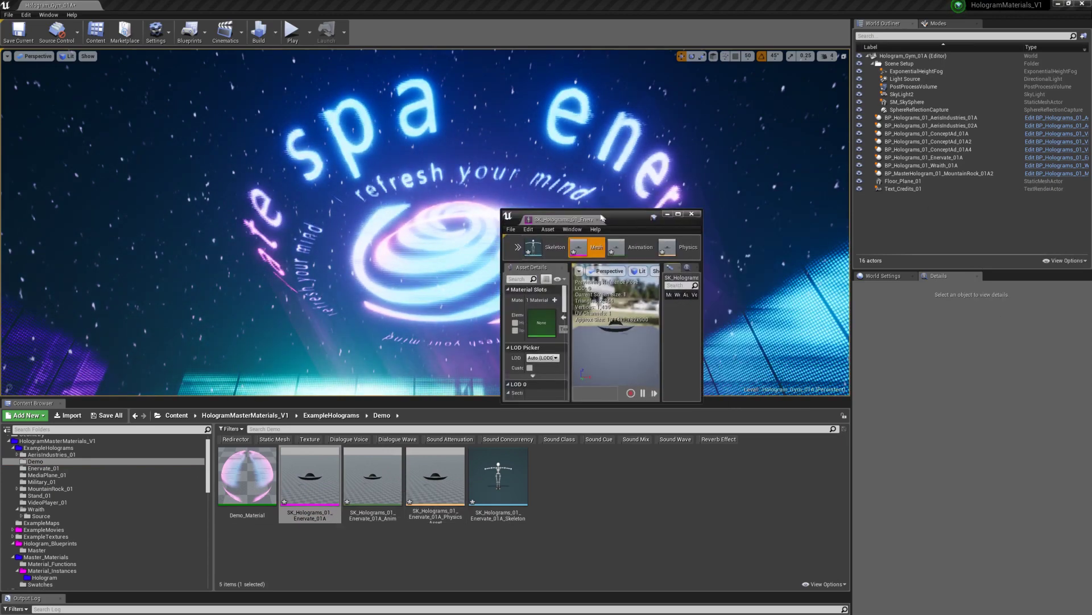
{"action": "left_click_drag", "start_coordinate": [628, 218], "coordinate": [532, 103]}
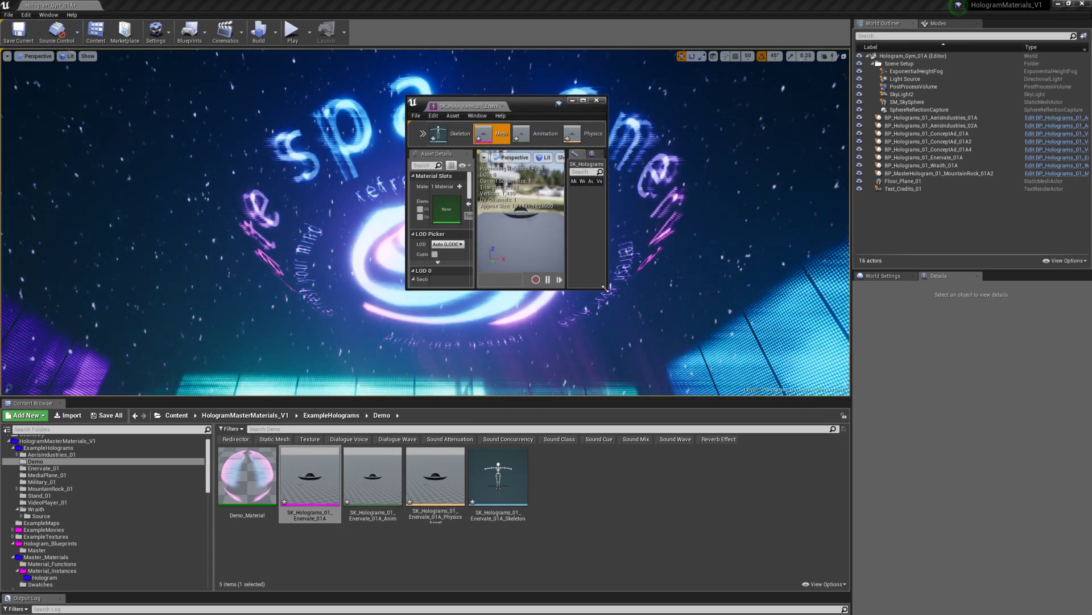
{"action": "left_click_drag", "start_coordinate": [607, 289], "coordinate": [944, 479]}
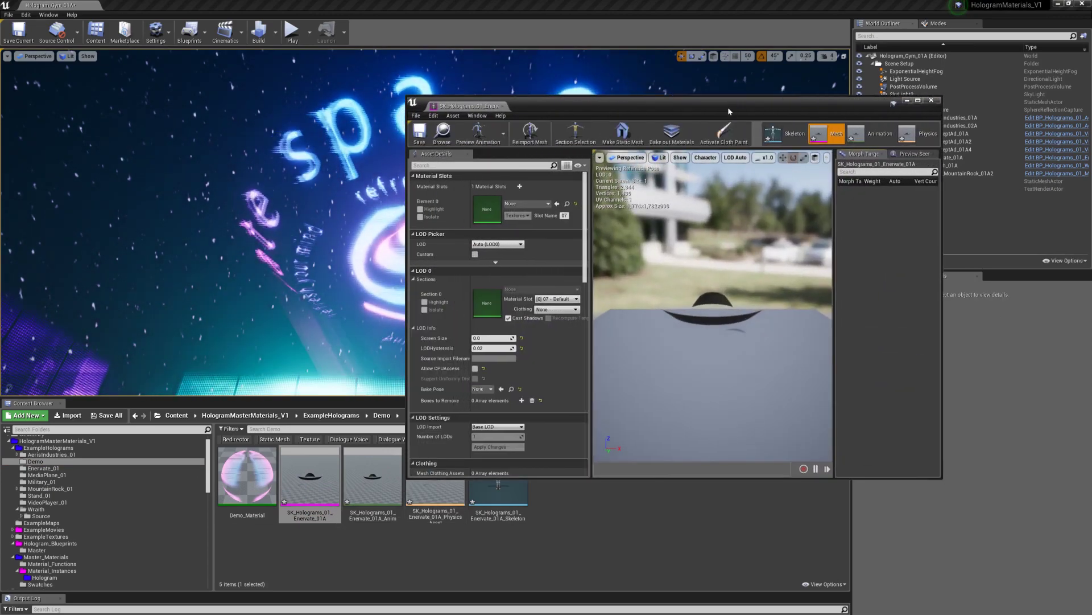
{"action": "left_click_drag", "start_coordinate": [729, 106], "coordinate": [570, 56]}
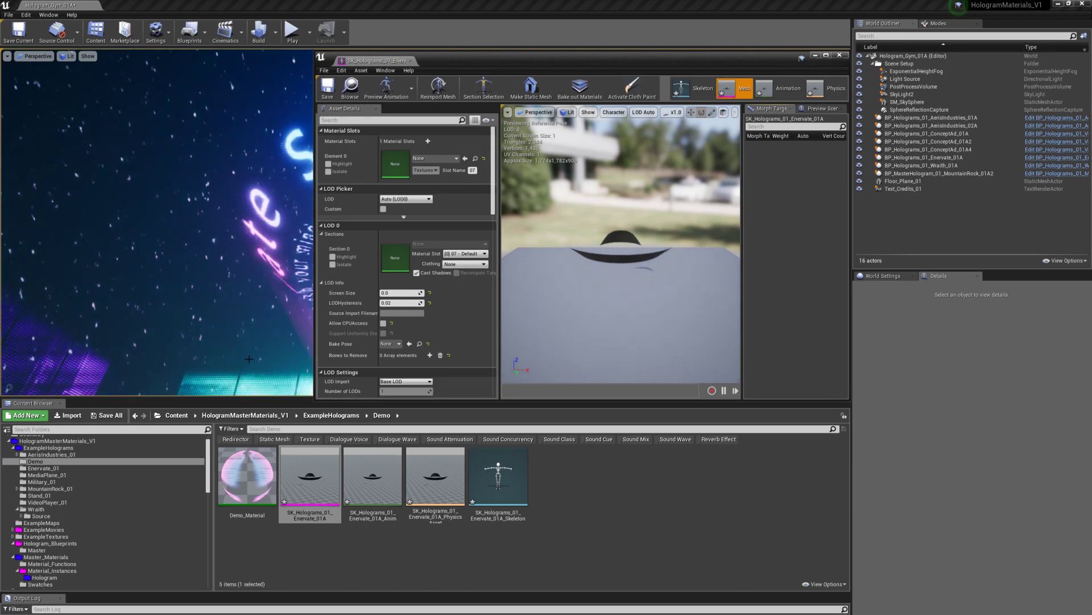
{"action": "left_click", "coordinate": [249, 505]}
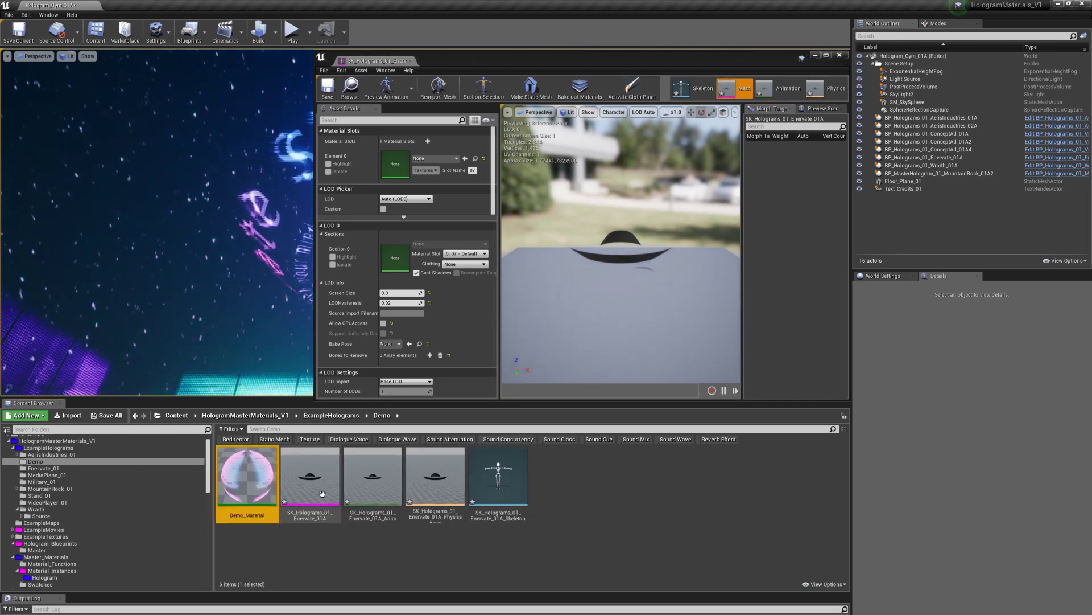
{"action": "left_click", "coordinate": [466, 159]}
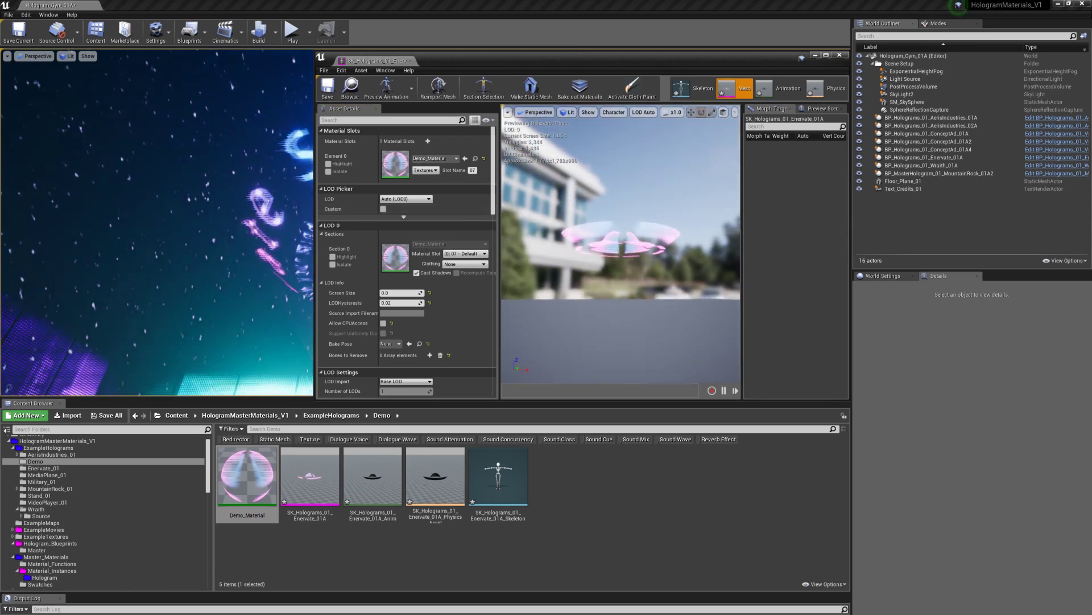
Copy the texture T_Holograms_01_Enervate_01A_E from the Enervate_01 folder into the Demo folder.
{"action": "left_click", "coordinate": [43, 468]}
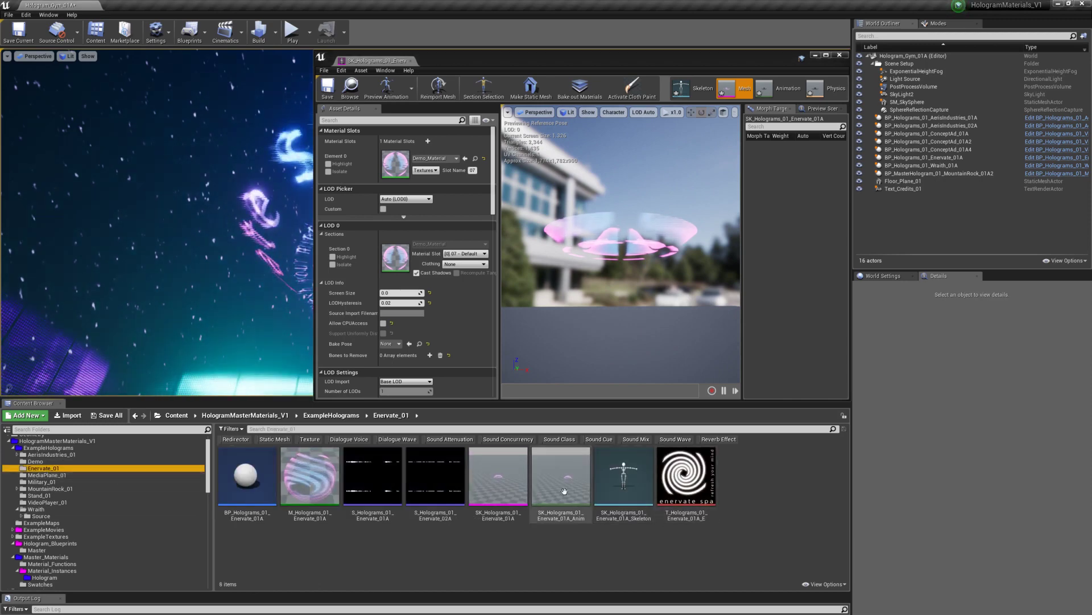
{"action": "left_click", "coordinate": [687, 478]}
{"action": "left_click", "coordinate": [33, 462]}
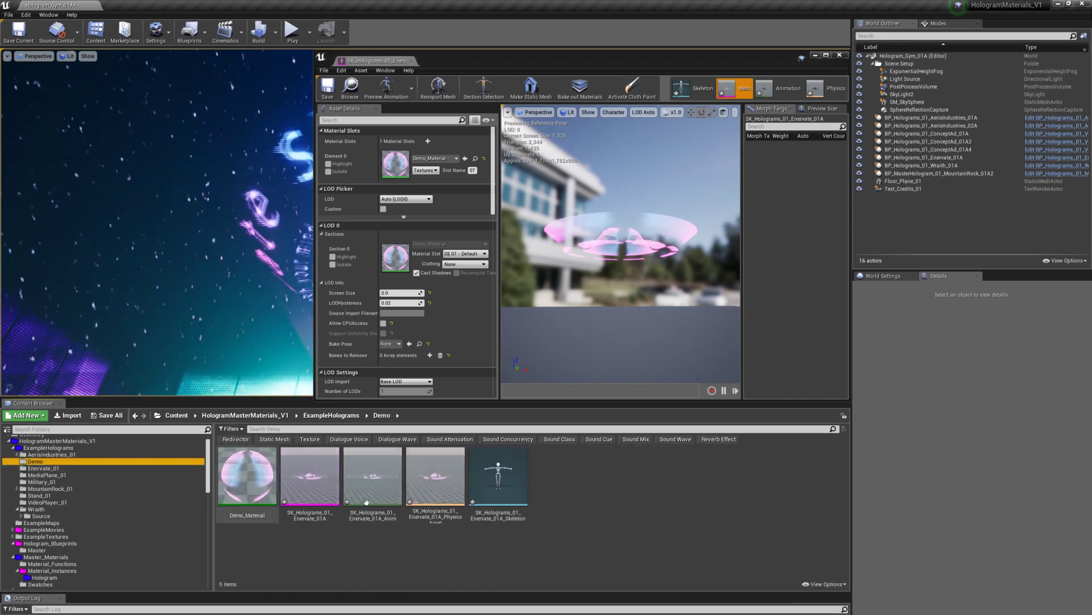
{"action": "left_click", "coordinate": [568, 533]}
{"action": "key", "text": "ctrl+v"}
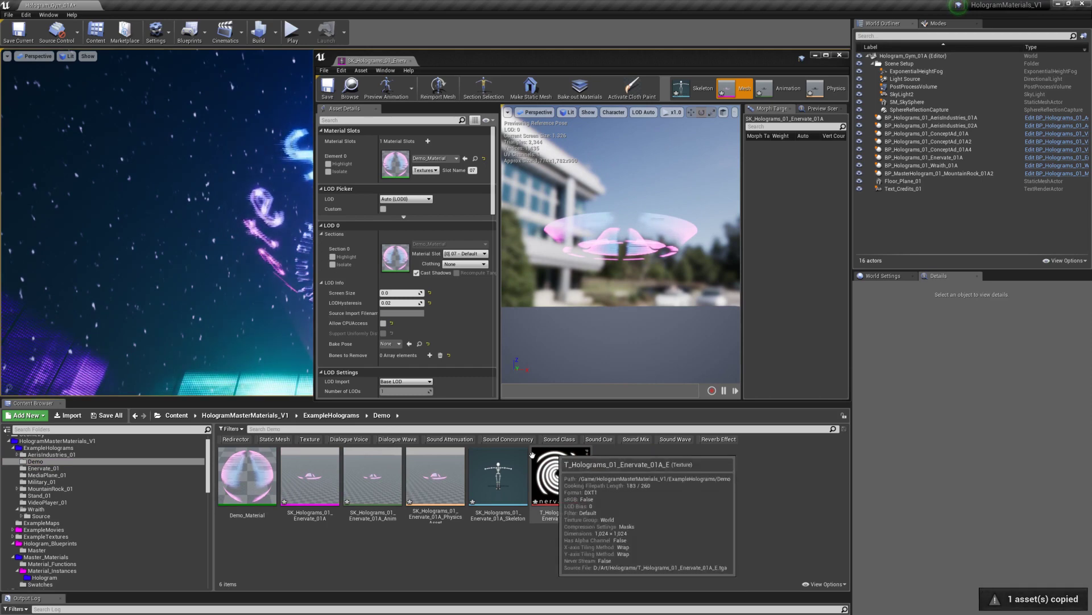
Open the copied Enervate texture and examine its compression settings and the available options.
{"action": "double_click", "coordinate": [565, 475]}
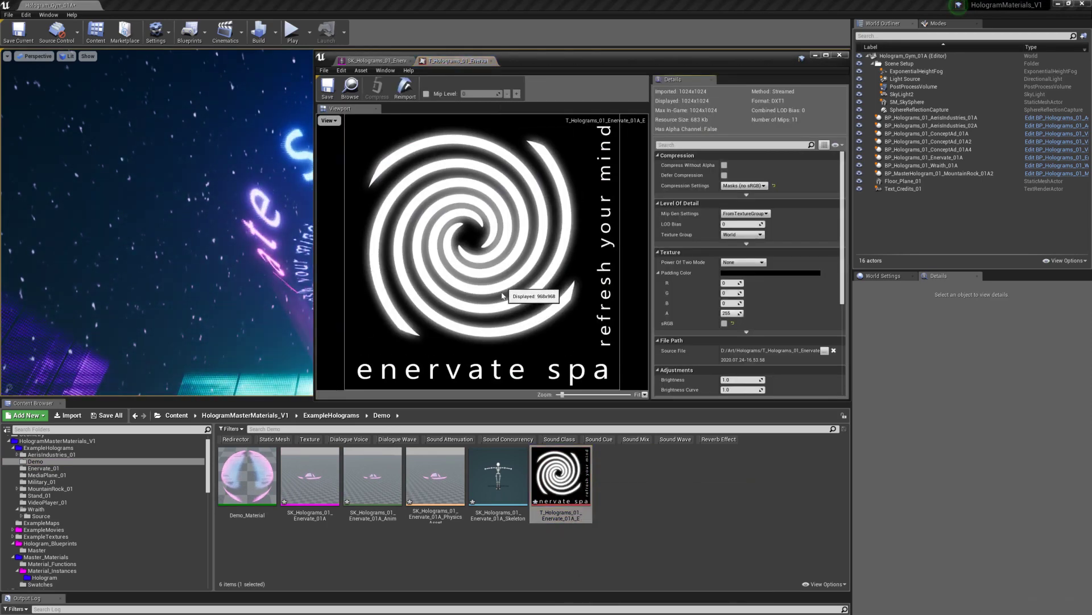
{"action": "left_click", "coordinate": [745, 186]}
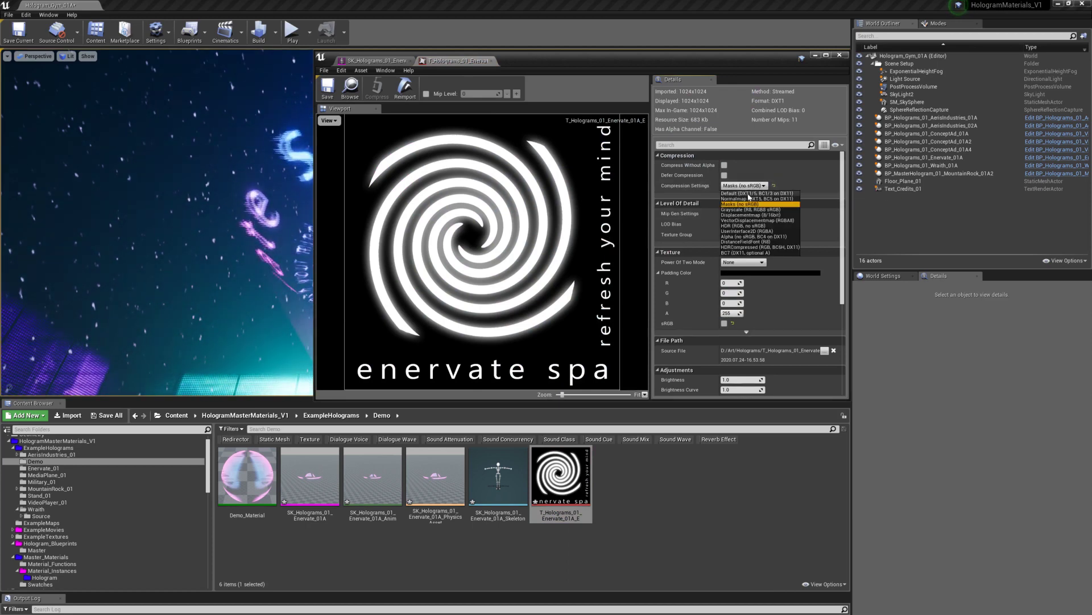
{"action": "left_click", "coordinate": [748, 187]}
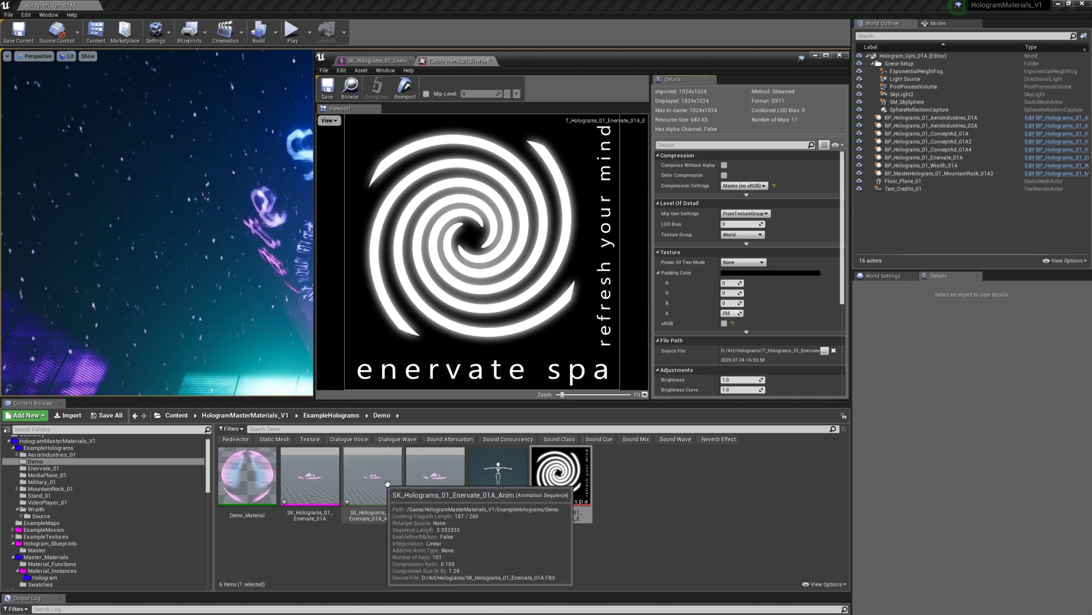
Open Demo_Material, enable its Base Emissive Texture parameter and assign T_Holograms_01_Enervate_01A_E to it.
{"action": "double_click", "coordinate": [261, 477]}
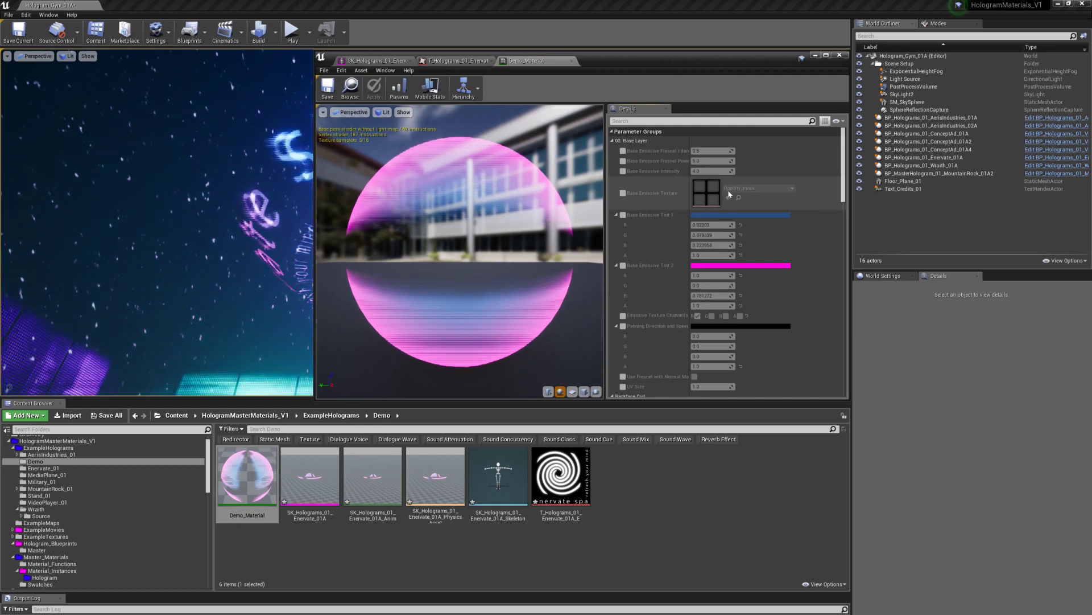
{"action": "scroll", "coordinate": [734, 227], "scroll_direction": "down", "scroll_amount": 3}
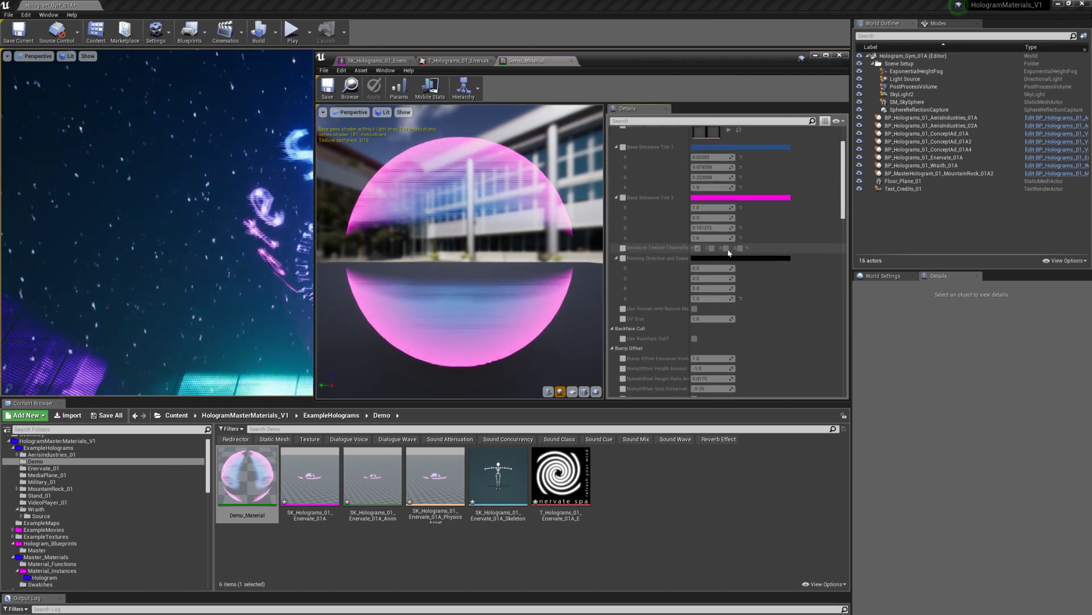
{"action": "scroll", "coordinate": [718, 161], "scroll_direction": "up", "scroll_amount": 2}
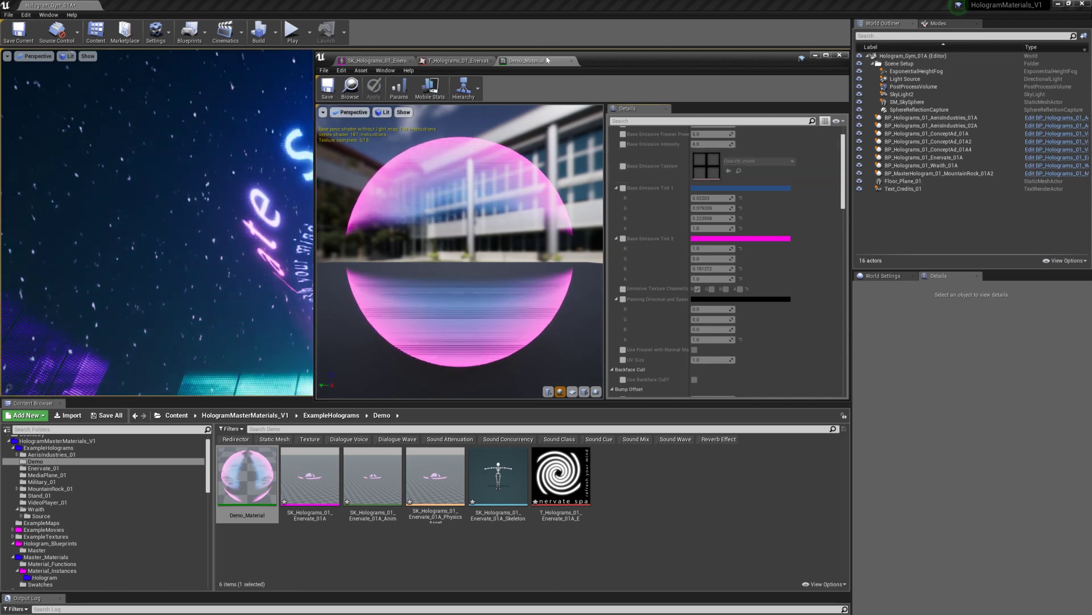
{"action": "left_click", "coordinate": [560, 478]}
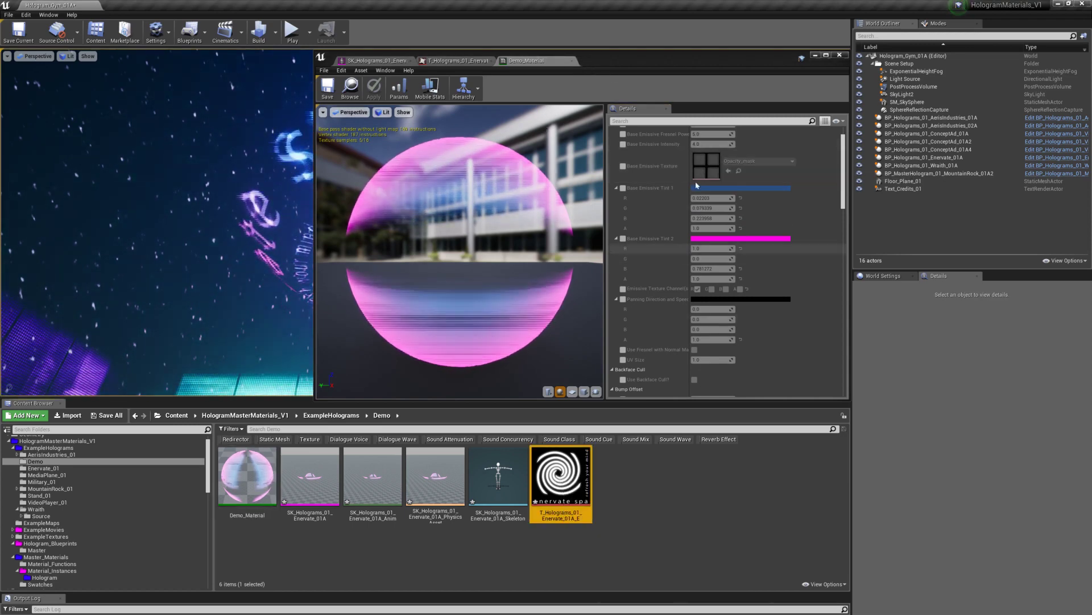
{"action": "left_click", "coordinate": [623, 167]}
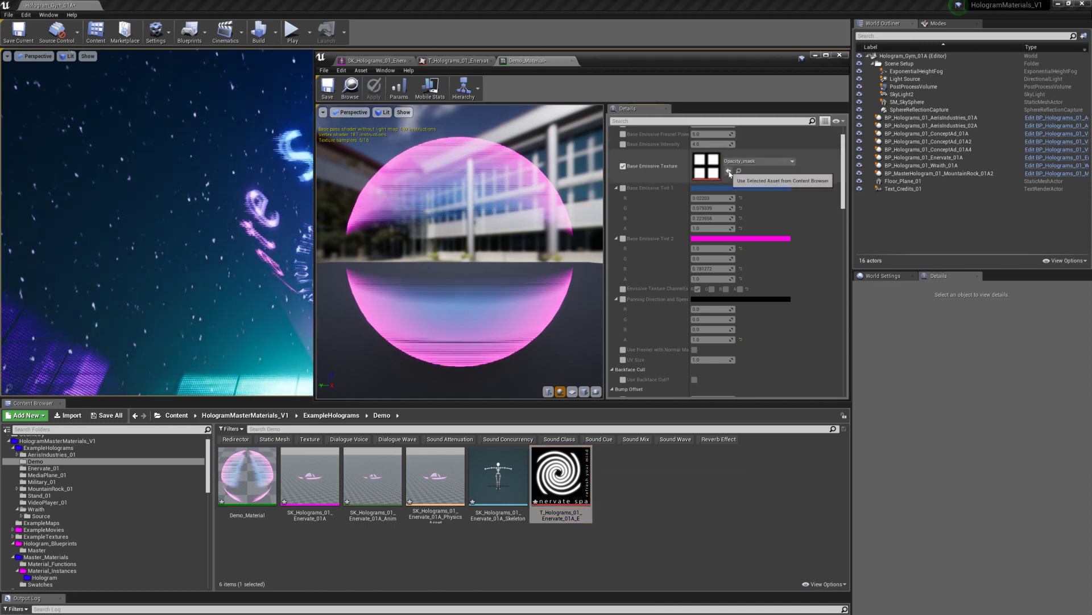
{"action": "left_click", "coordinate": [728, 171]}
{"action": "left_click_drag", "start_coordinate": [483, 245], "coordinate": [581, 228]}
Enlarge the Enervate skeletal mesh editor and examine the textured hologram from below, close up, from a distance and from above.
{"action": "left_click", "coordinate": [377, 61]}
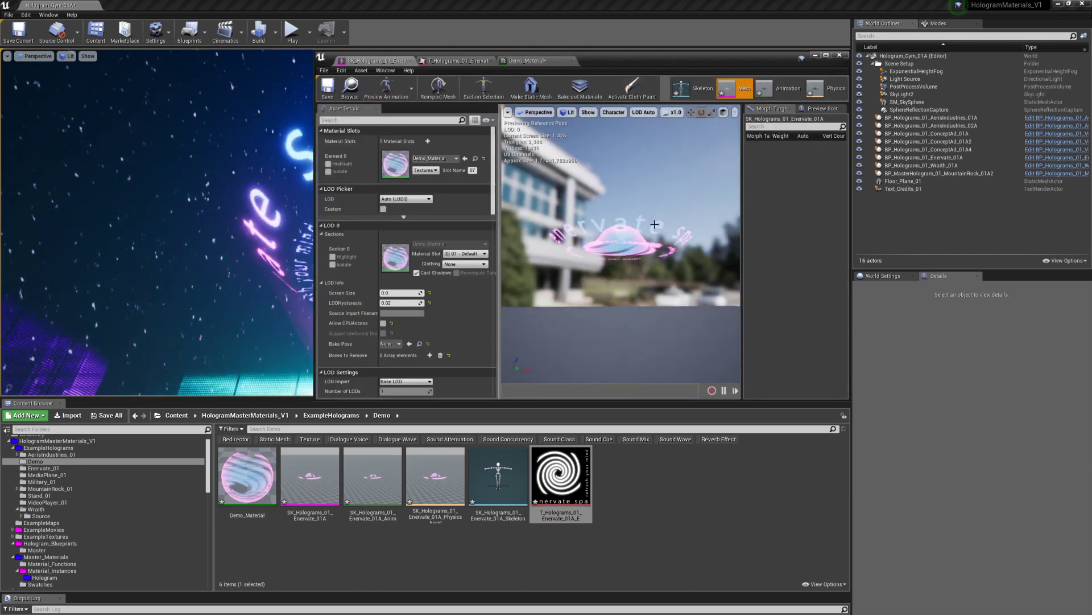
{"action": "double_click", "coordinate": [612, 58]}
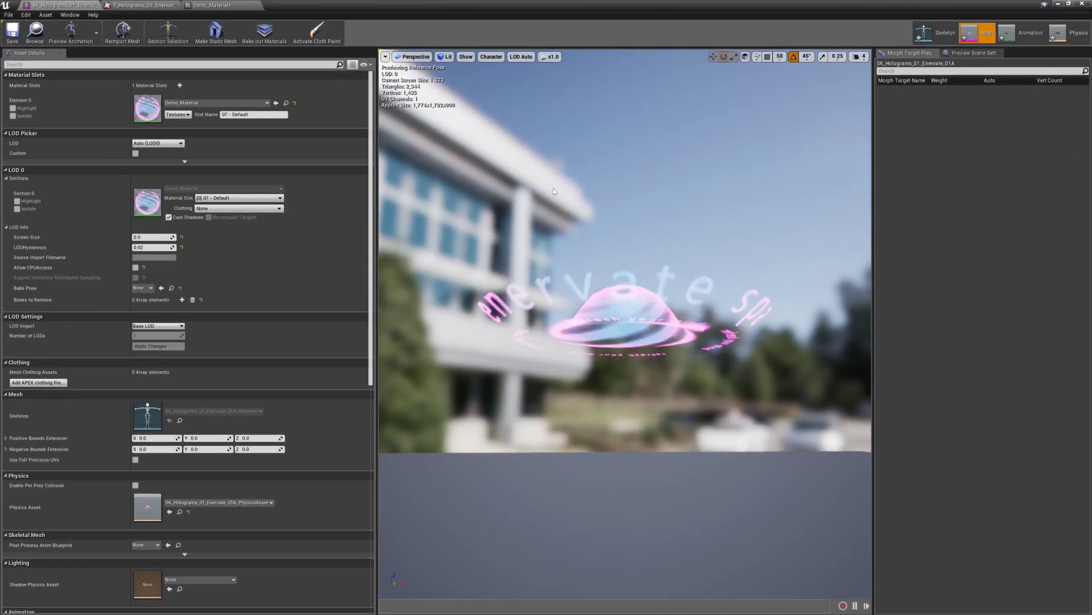
{"action": "left_click_drag", "start_coordinate": [553, 188], "coordinate": [552, 103], "text": "alt"}
{"action": "scroll", "coordinate": [635, 238], "scroll_direction": "up", "scroll_amount": 5}
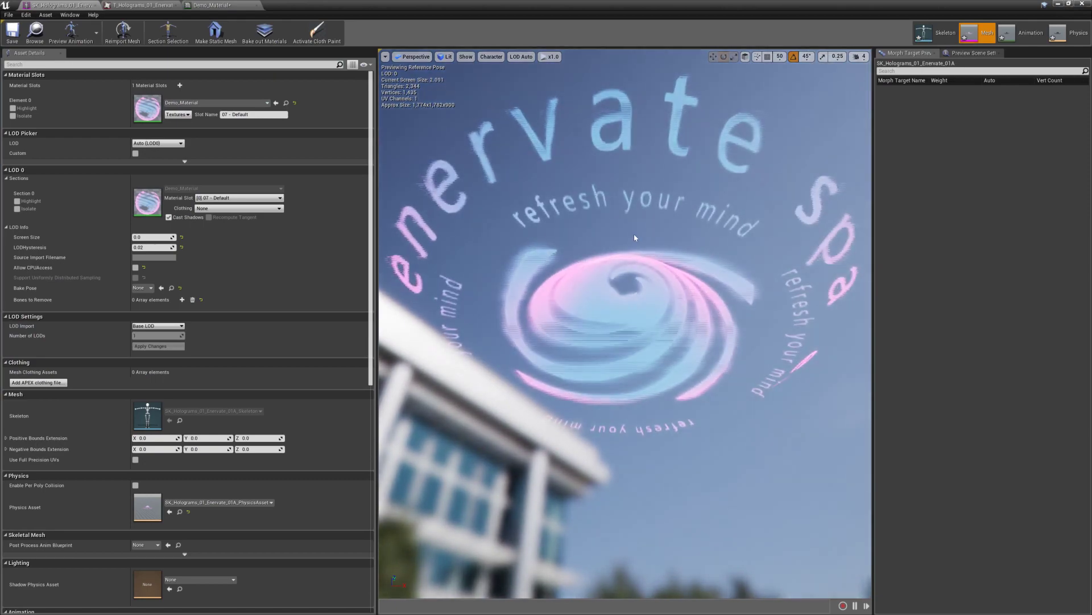
{"action": "left_click_drag", "start_coordinate": [634, 238], "coordinate": [320, 213], "text": "alt"}
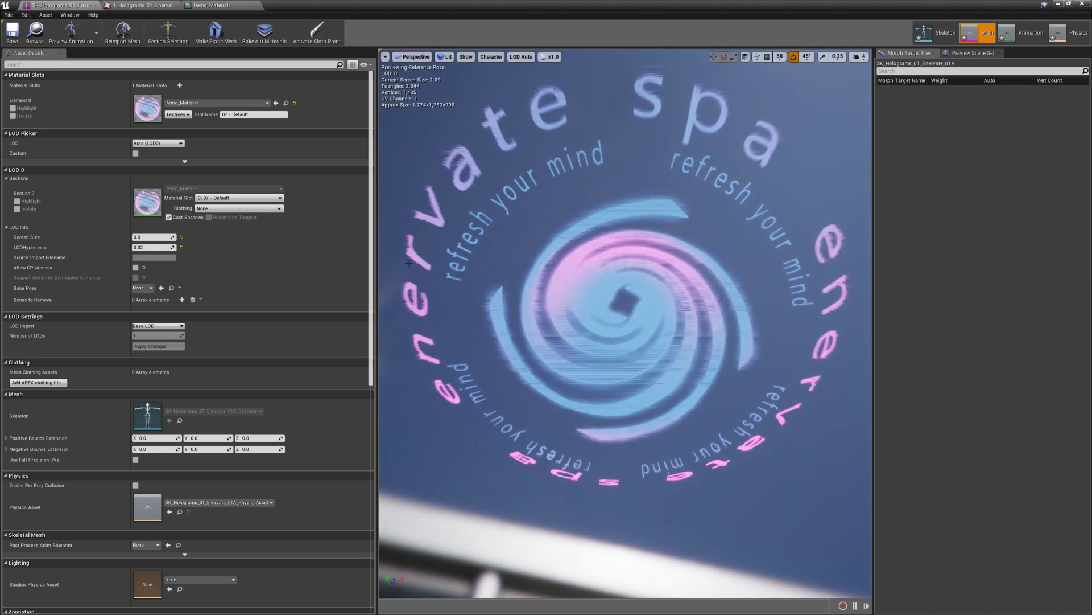
{"action": "scroll", "coordinate": [681, 335], "scroll_direction": "down", "scroll_amount": 5}
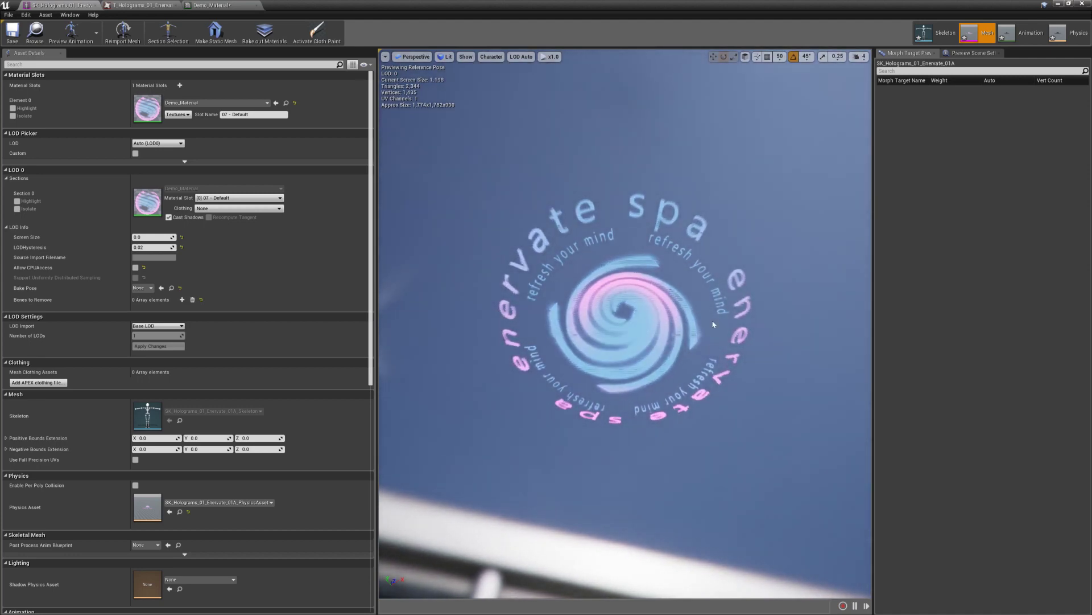
{"action": "left_click_drag", "start_coordinate": [713, 324], "coordinate": [703, 473], "text": "alt"}
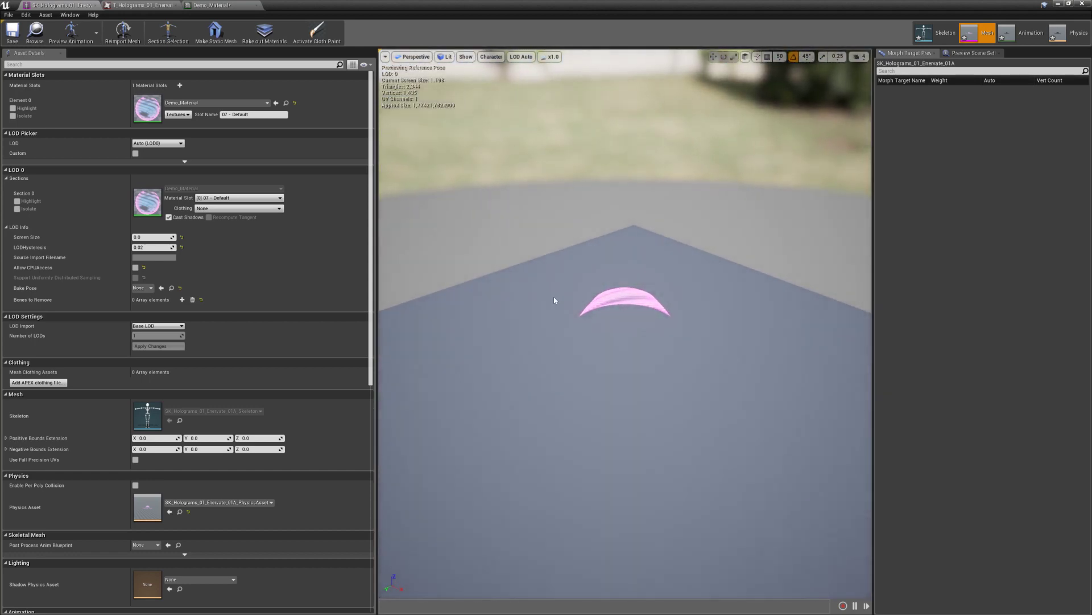
Override the Two Sided material property of Demo_Material and turn it on.
{"action": "left_click", "coordinate": [217, 7]}
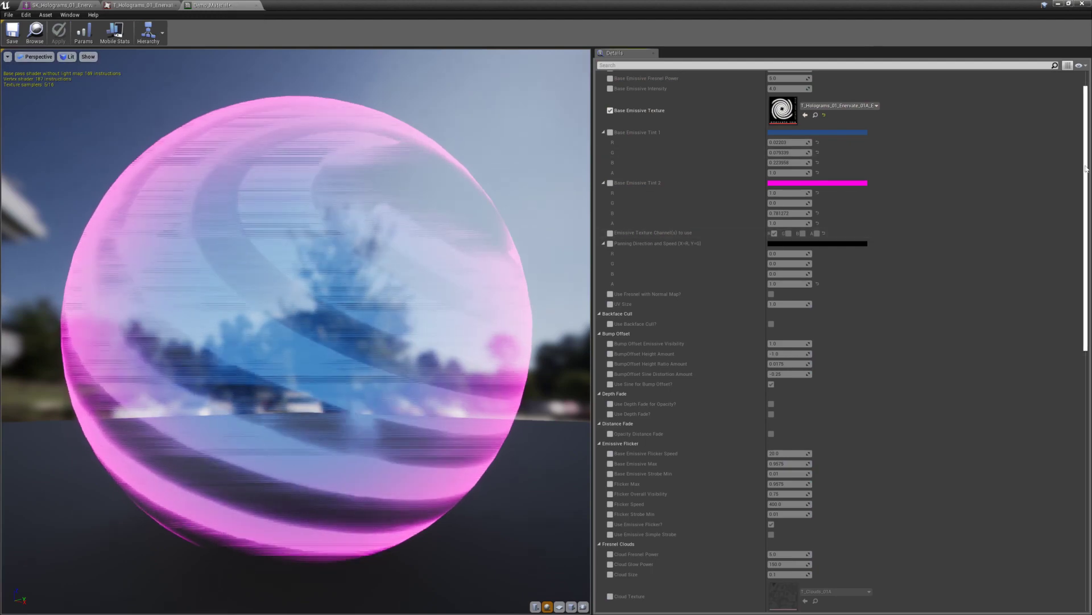
{"action": "left_click_drag", "start_coordinate": [1087, 169], "coordinate": [1074, 428]}
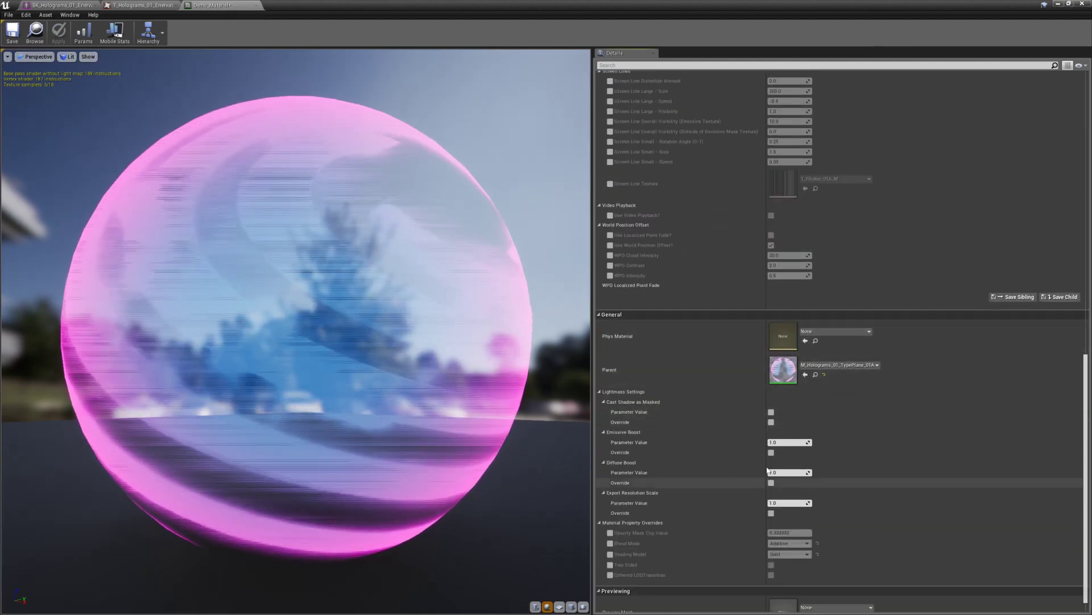
{"action": "left_click", "coordinate": [611, 564]}
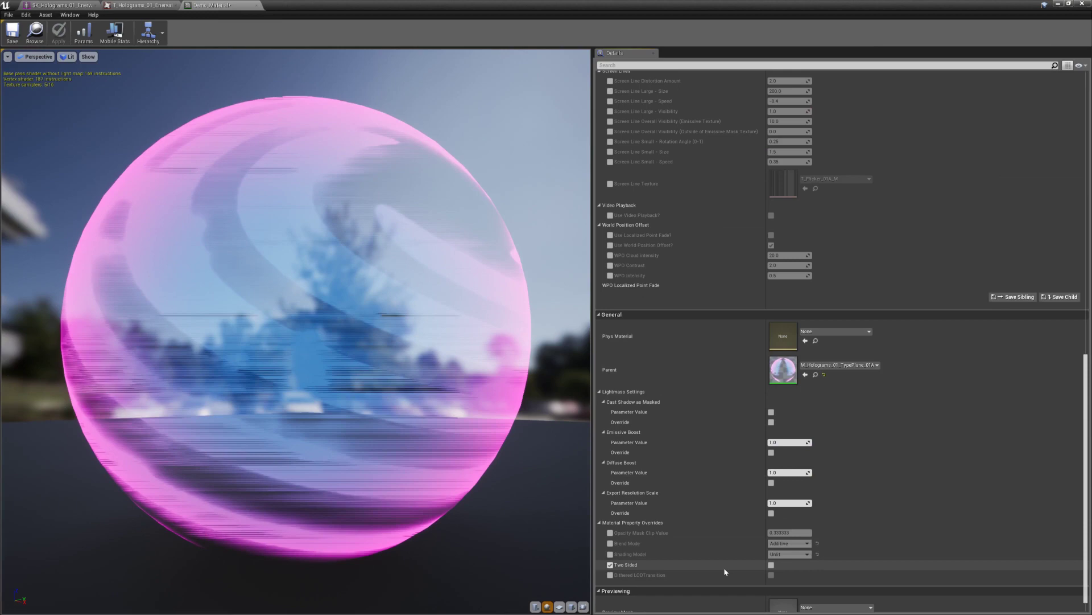
{"action": "left_click", "coordinate": [771, 565]}
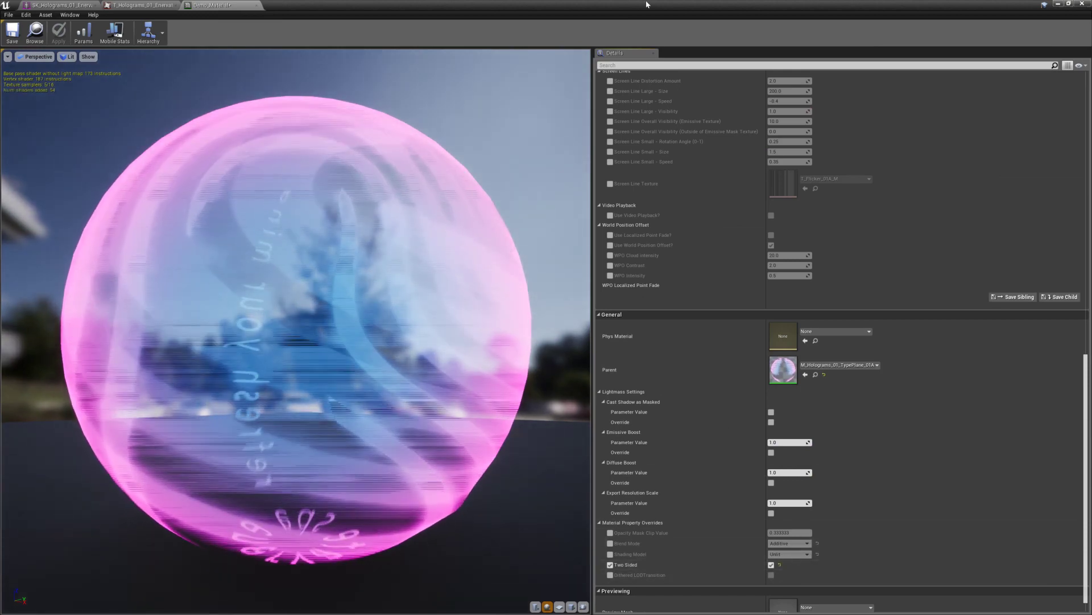
Uncover the level and place the skeletal mesh SK_Holograms_01_Enervate_01A on the floor near the asset credits text.
{"action": "left_click_drag", "start_coordinate": [630, 4], "coordinate": [885, 368]}
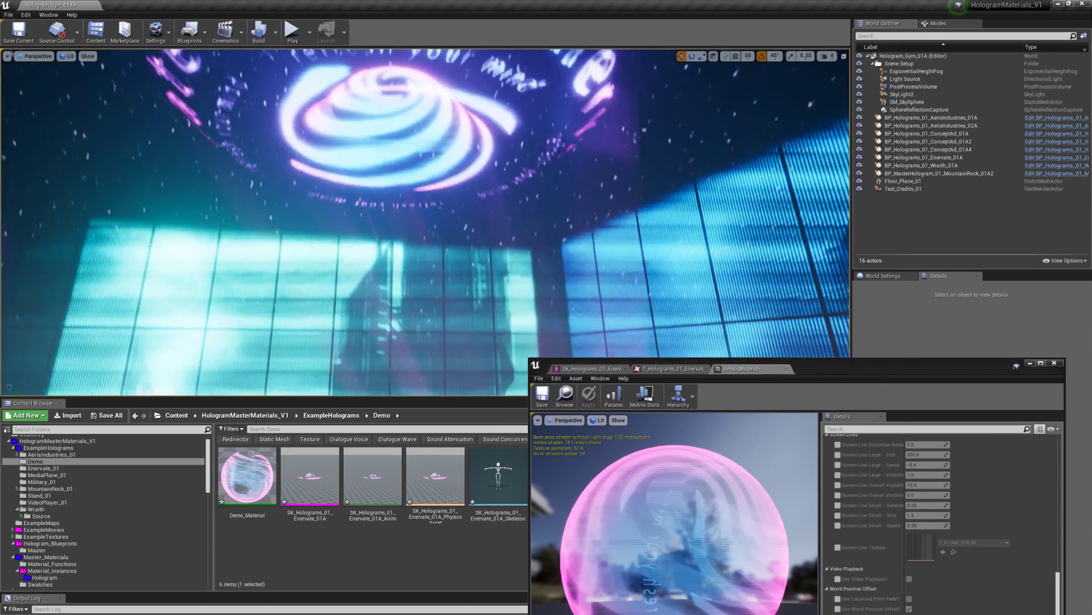
{"action": "right_click_drag", "start_coordinate": [426, 222], "coordinate": [364, 318]}
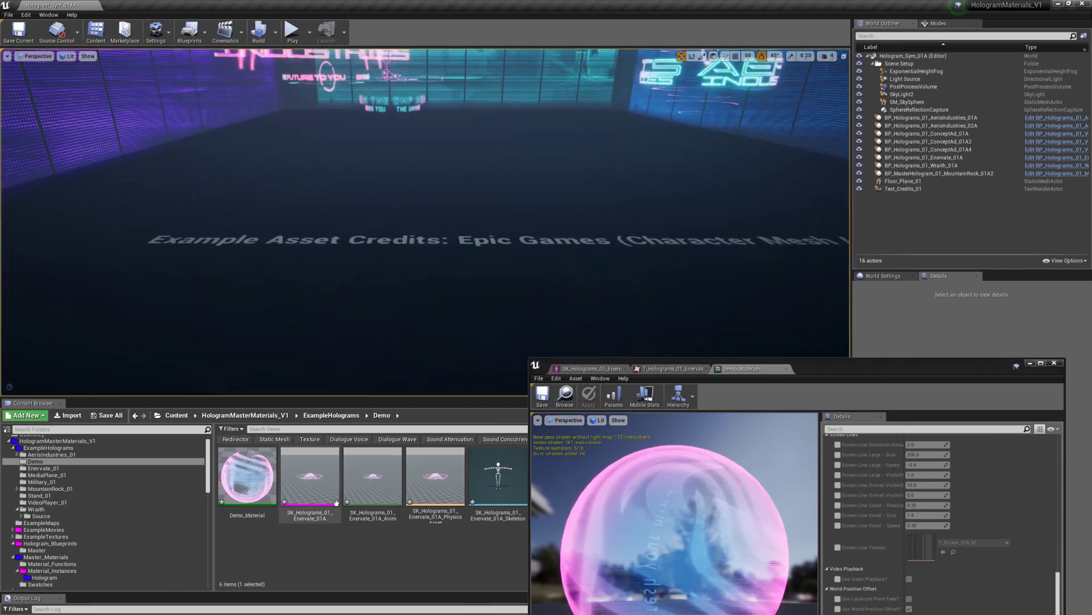
{"action": "left_click_drag", "start_coordinate": [336, 502], "coordinate": [515, 255]}
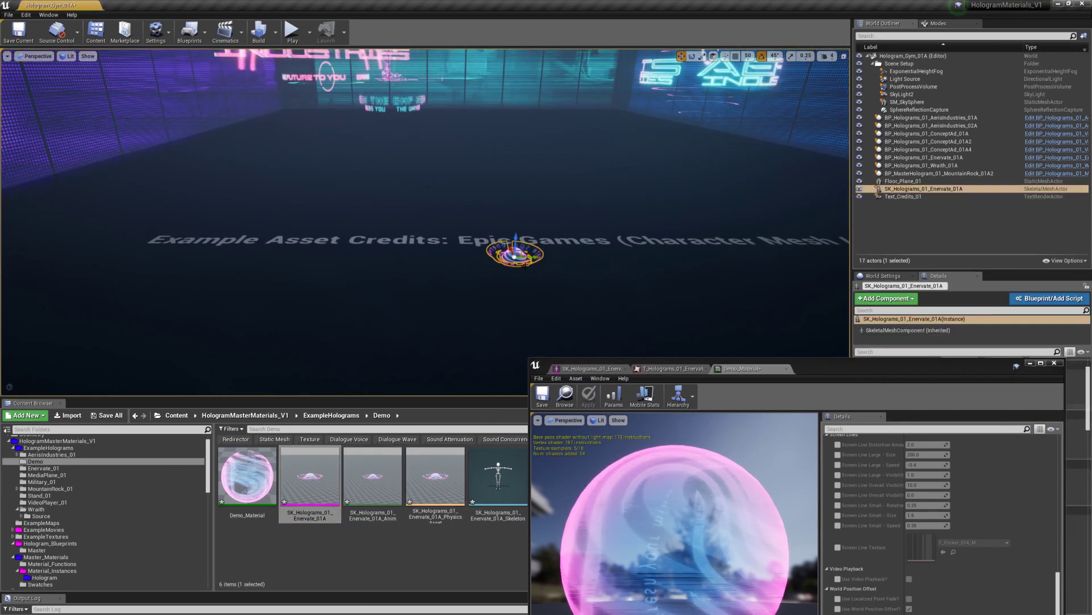
{"action": "key", "text": "f"}
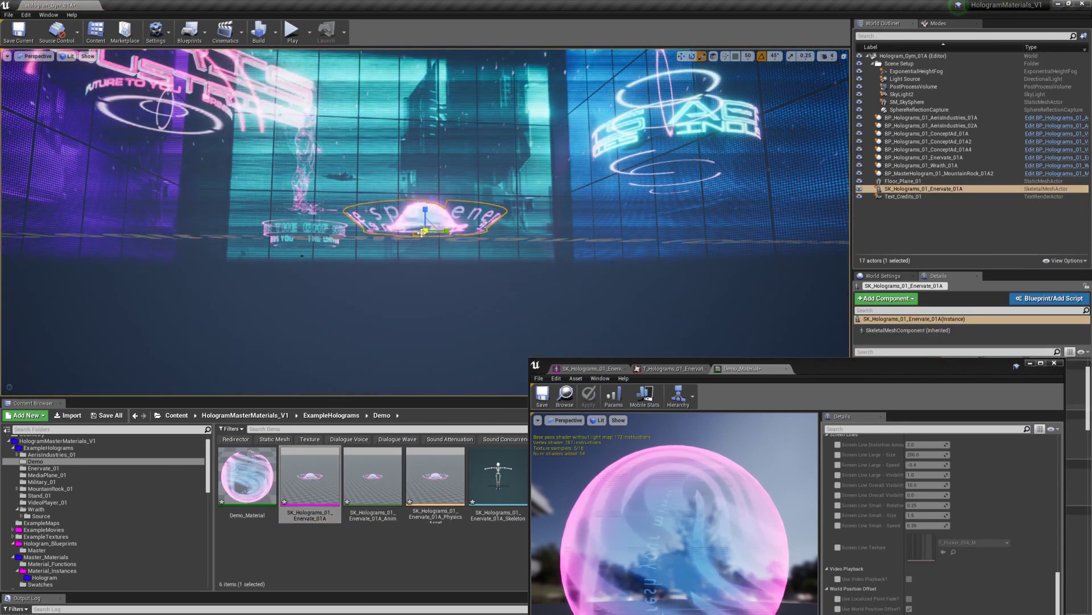
Undo the last scaling, scale up the placed Enervate mesh uniformly, raise it into the sky and view it from below.
{"action": "key", "text": "ctrl+z"}
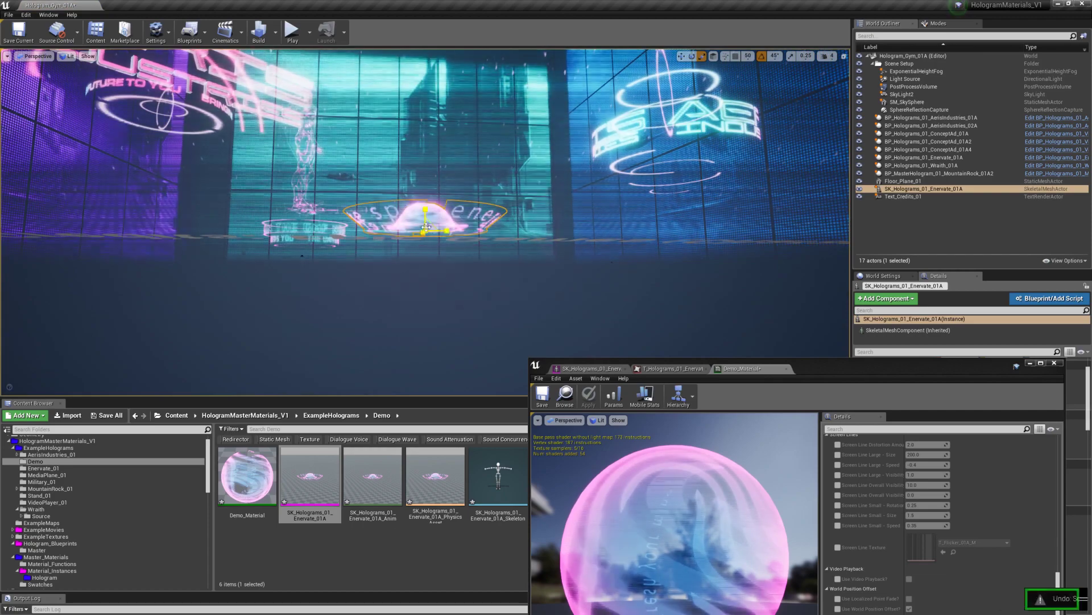
{"action": "left_click_drag", "start_coordinate": [425, 229], "coordinate": [463, 208]}
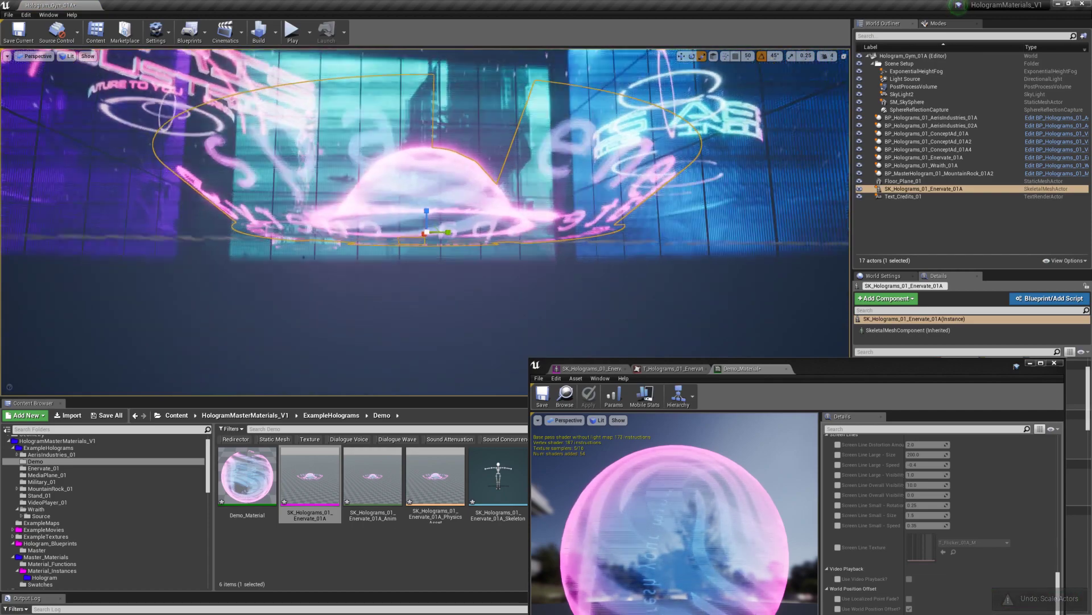
{"action": "right_click_drag", "start_coordinate": [517, 231], "coordinate": [392, 231]}
{"action": "key", "text": "w"}
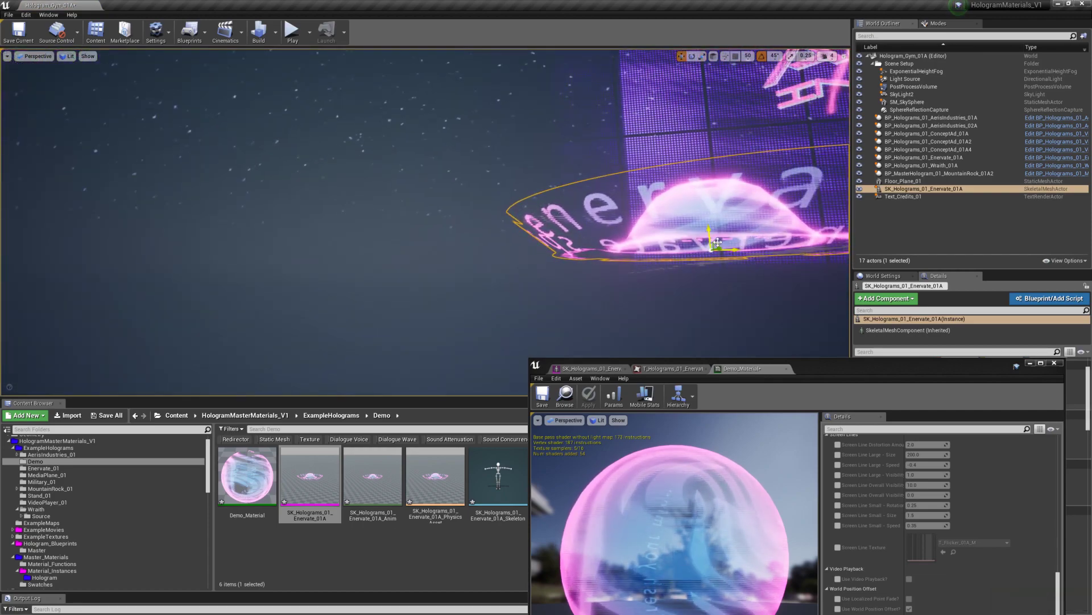
{"action": "right_click_drag", "start_coordinate": [410, 153], "coordinate": [341, 107]}
{"action": "key", "text": "Escape"}
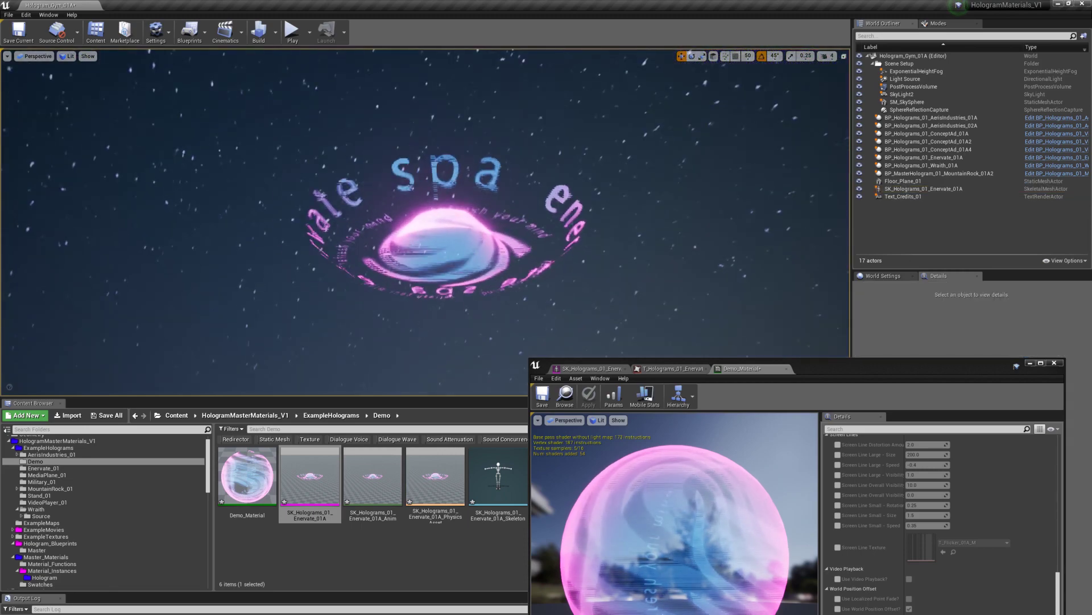
{"action": "right_click_drag", "start_coordinate": [432, 228], "coordinate": [431, 147]}
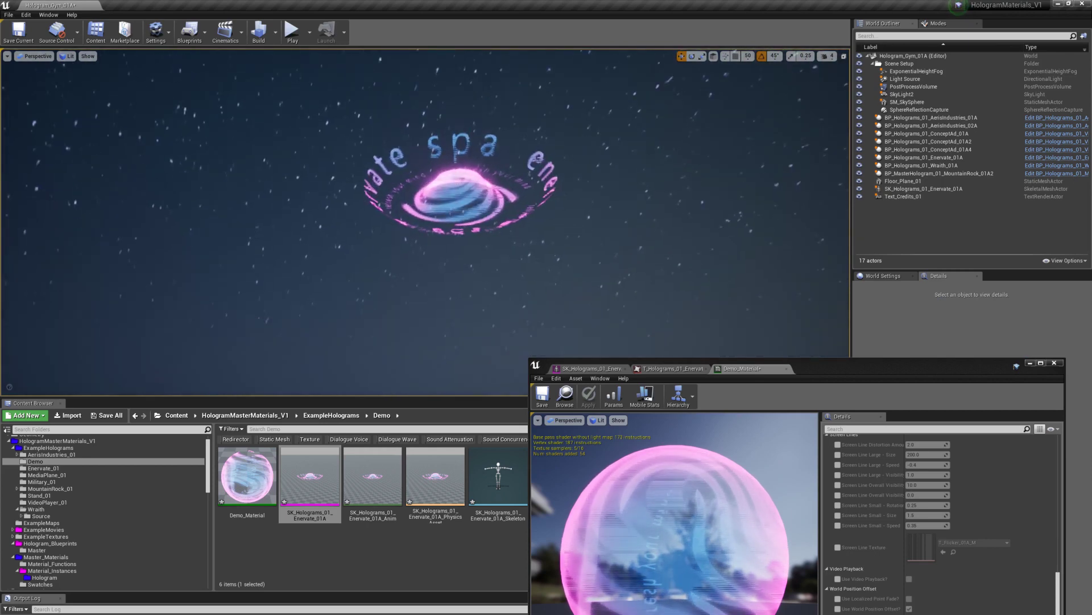
Select the Enervate animation and skeletal mesh in turn, move the material editor aside, and open the Hologram_Blueprints folder.
{"action": "left_click", "coordinate": [371, 484]}
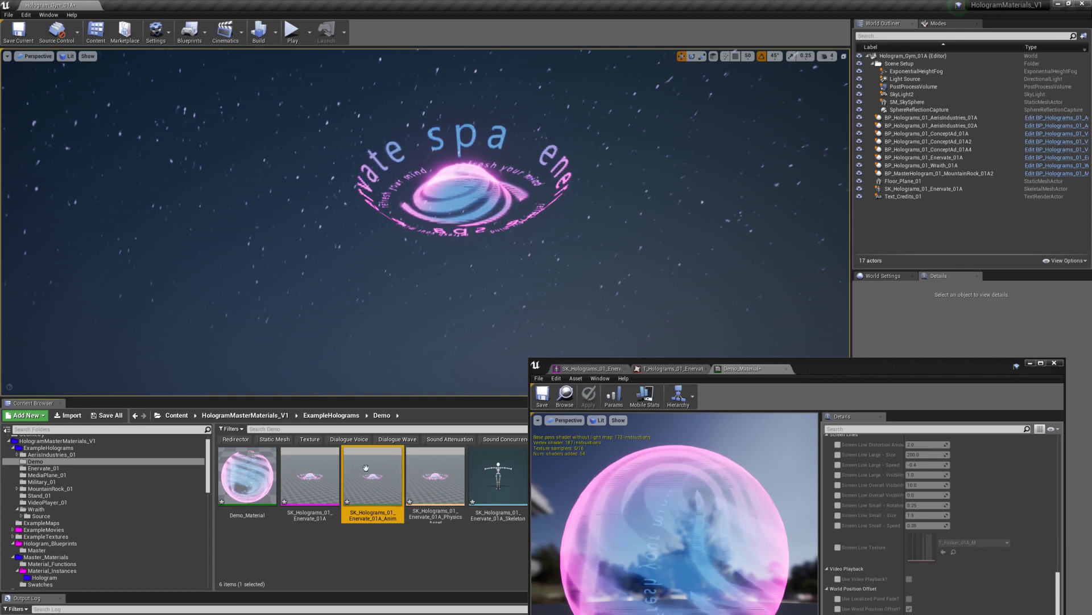
{"action": "left_click", "coordinate": [325, 479]}
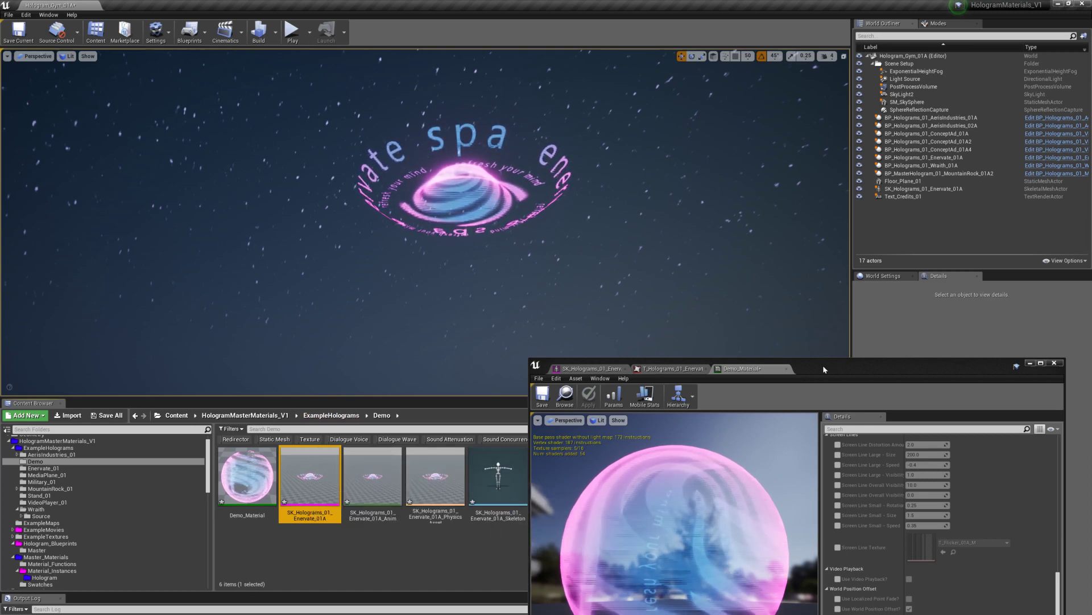
{"action": "left_click_drag", "start_coordinate": [823, 369], "coordinate": [844, 244]}
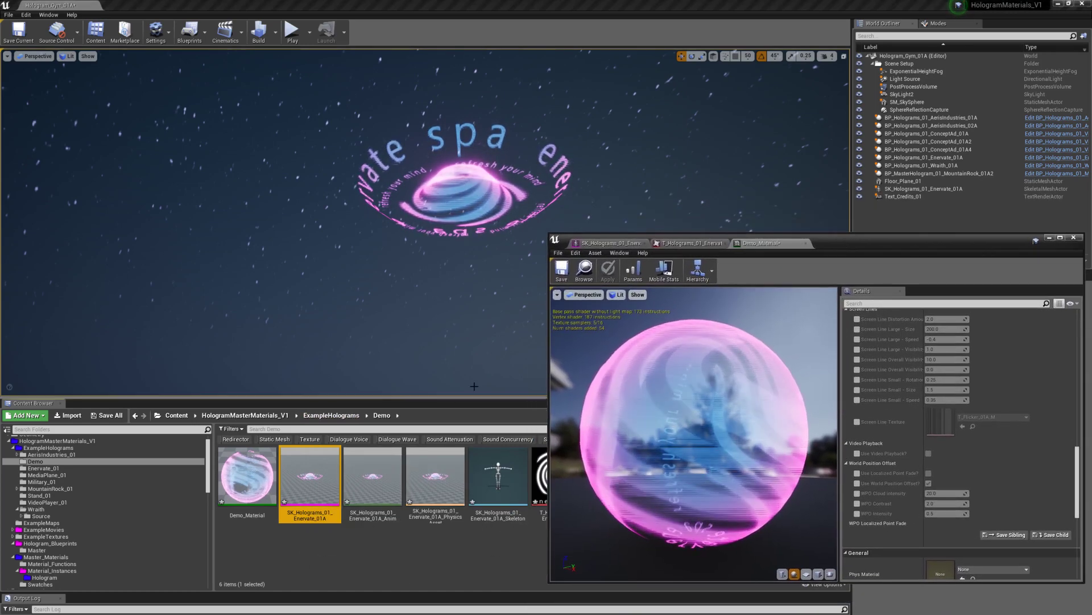
{"action": "left_click_drag", "start_coordinate": [210, 465], "coordinate": [206, 486]}
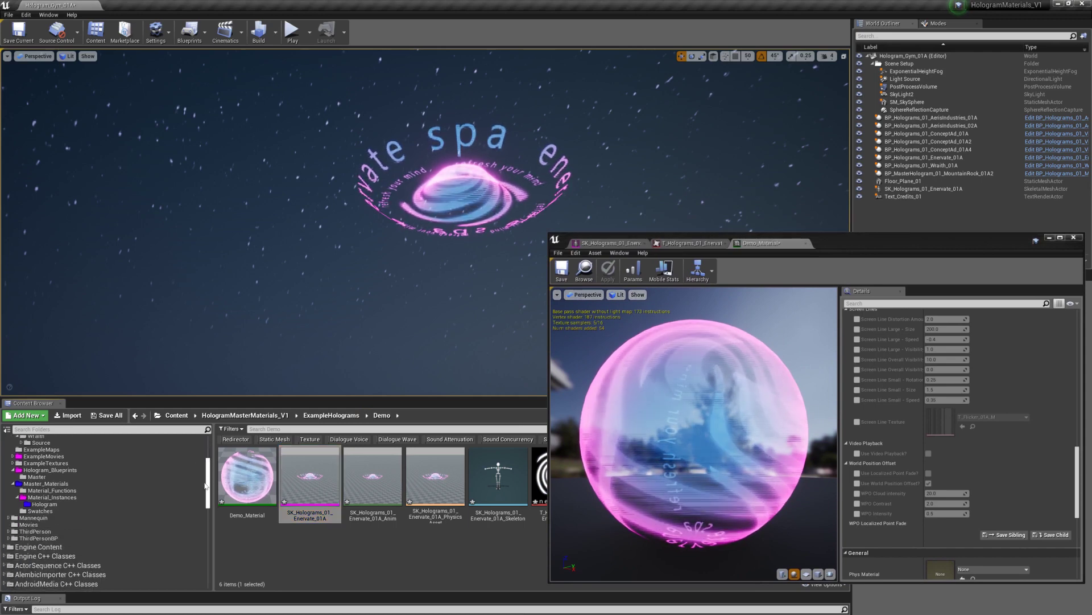
{"action": "left_click", "coordinate": [51, 470]}
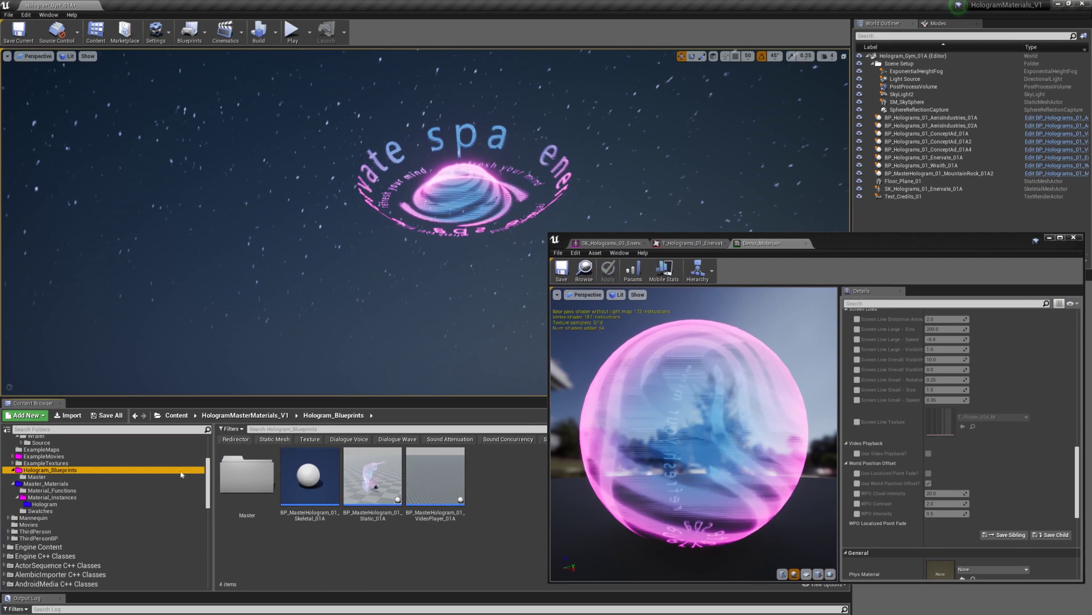
Create a child Blueprint class of BP_MasterHologram_01_Skeletal_01A and accept the suggested name.
{"action": "left_click", "coordinate": [310, 478]}
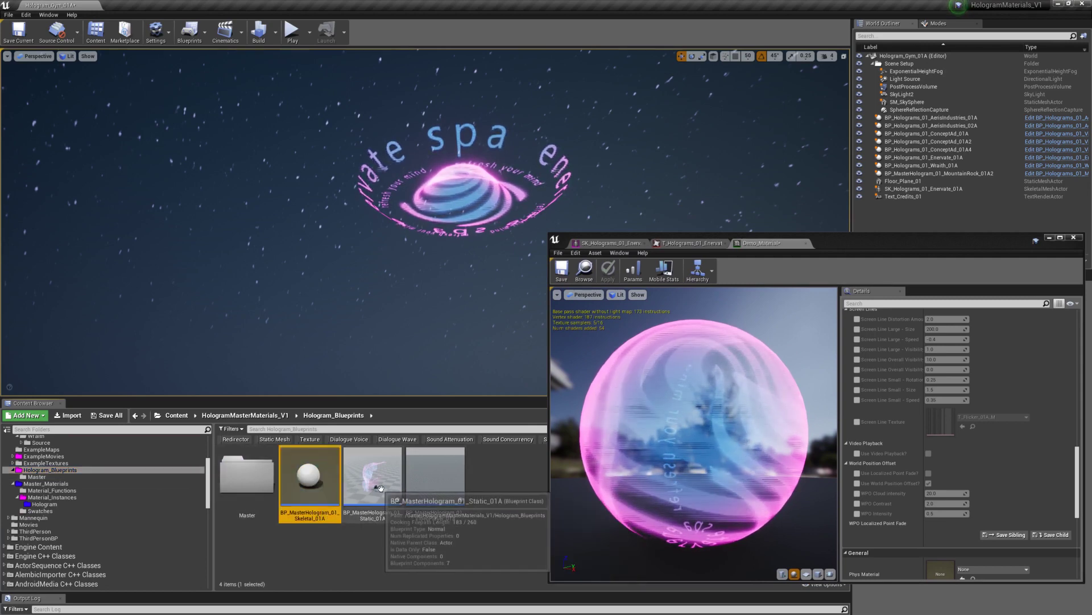
{"action": "left_click", "coordinate": [380, 488]}
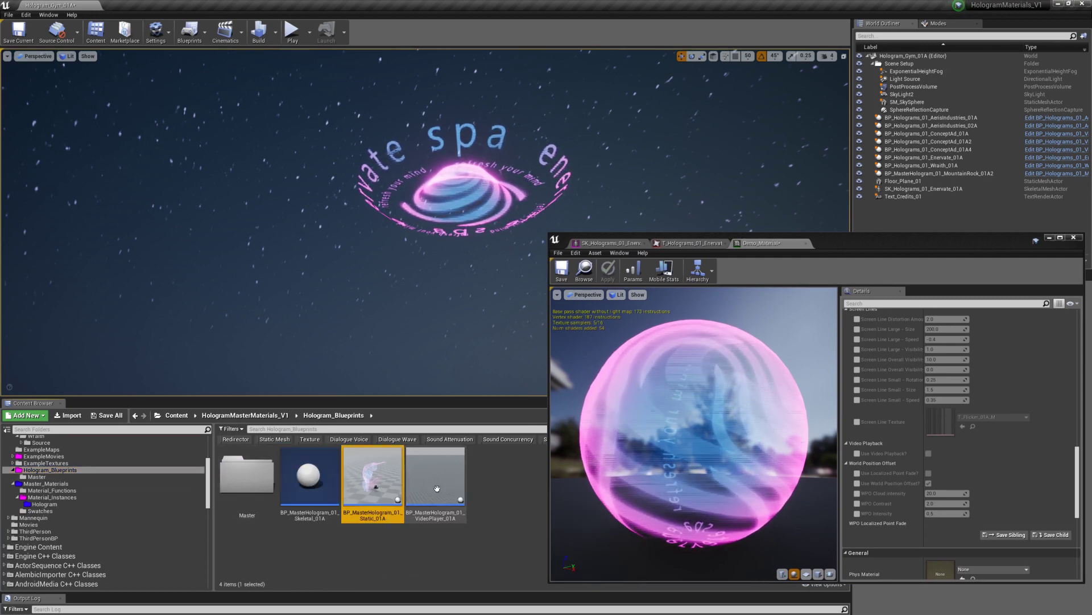
{"action": "left_click", "coordinate": [309, 484]}
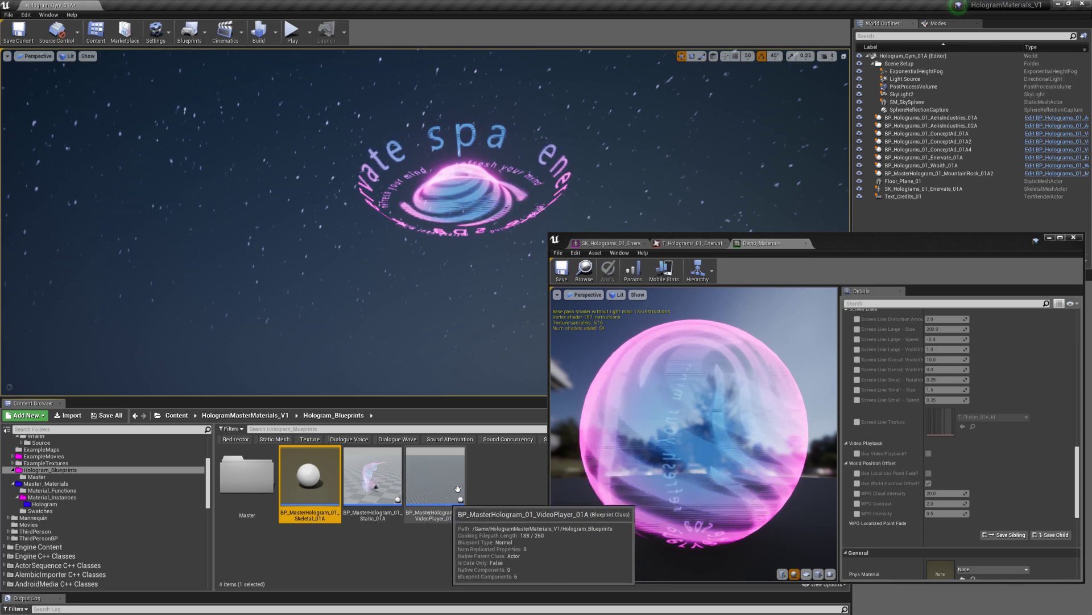
{"action": "right_click", "coordinate": [314, 474]}
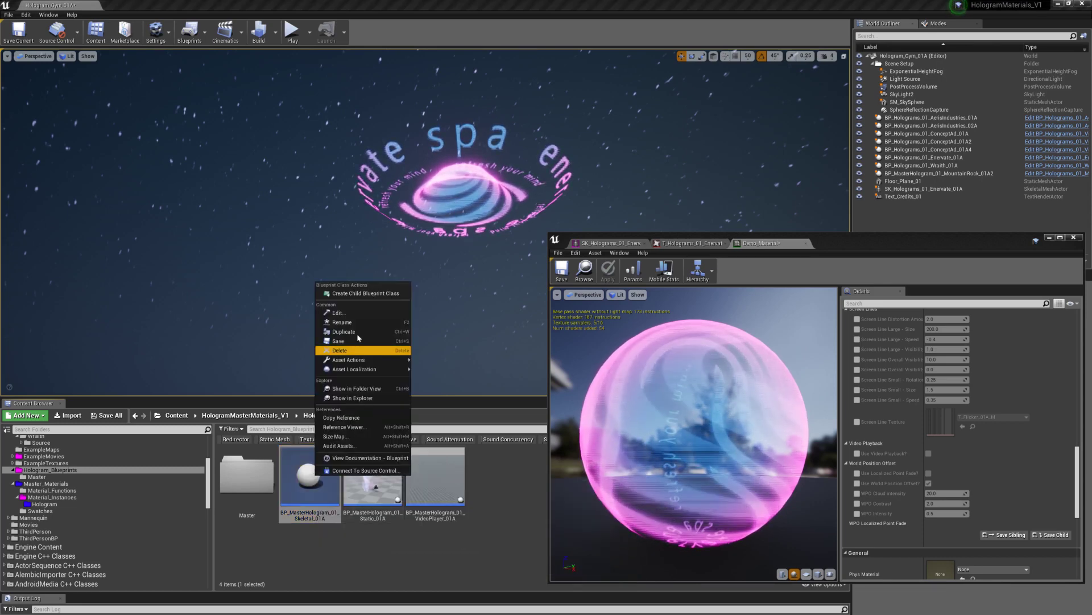
{"action": "left_click", "coordinate": [369, 294]}
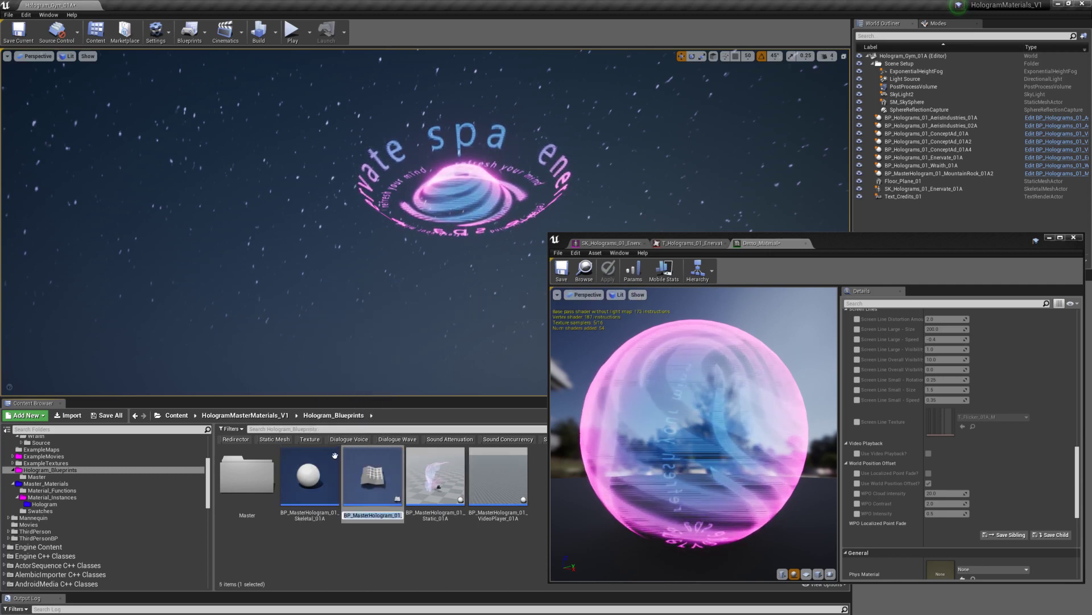
{"action": "left_click", "coordinate": [380, 486]}
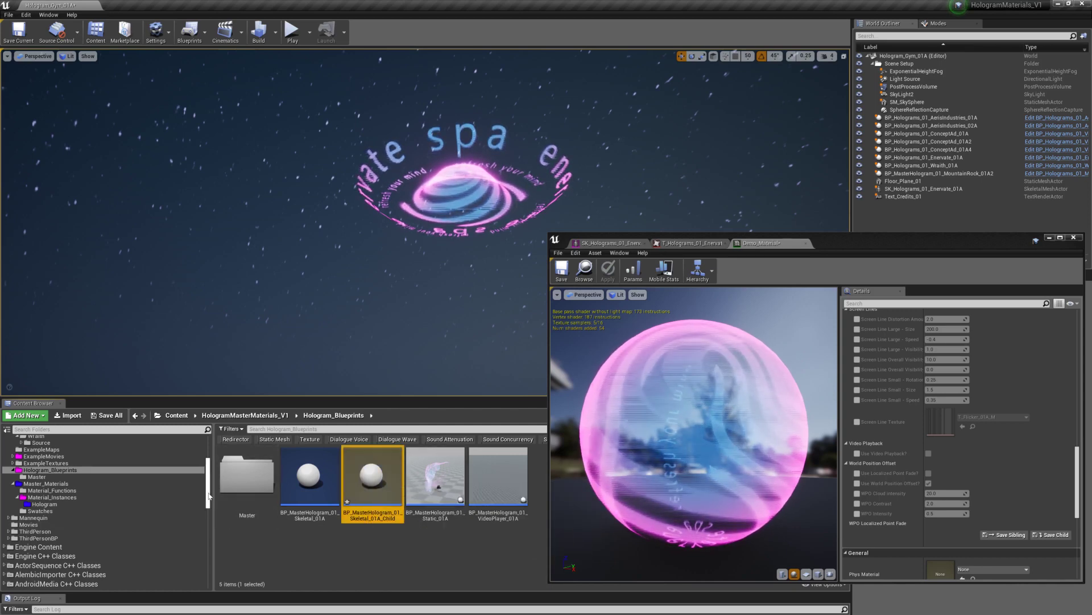
Move the new child blueprint into the Demo folder under ExampleHolograms and open that folder.
{"action": "scroll", "coordinate": [143, 495], "scroll_direction": "up", "scroll_amount": 5}
{"action": "left_click_drag", "start_coordinate": [373, 478], "coordinate": [35, 475]}
{"action": "left_click", "coordinate": [67, 496]}
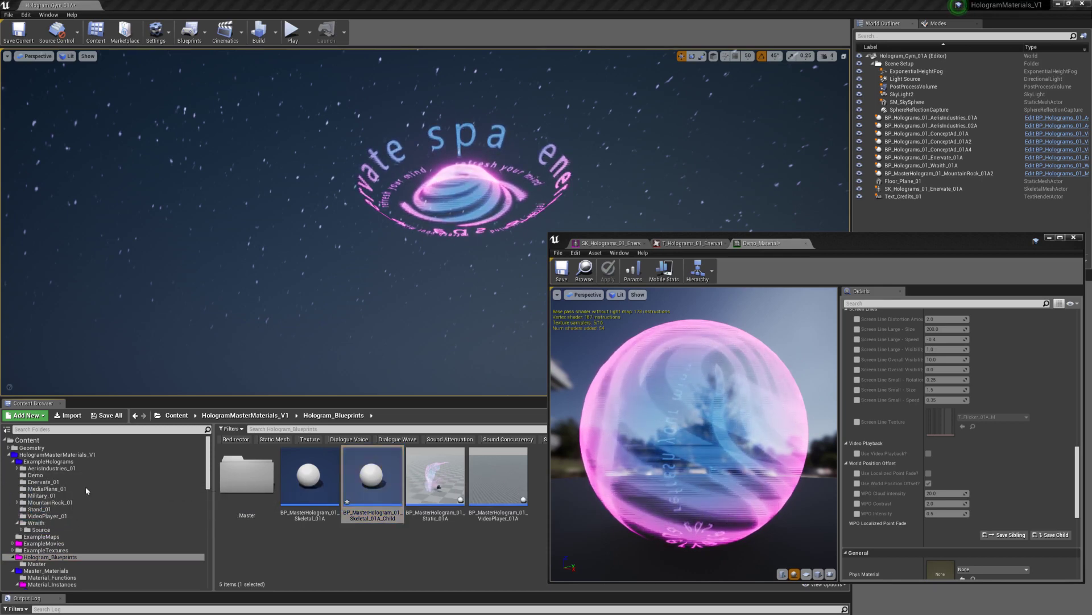
{"action": "left_click", "coordinate": [34, 475]}
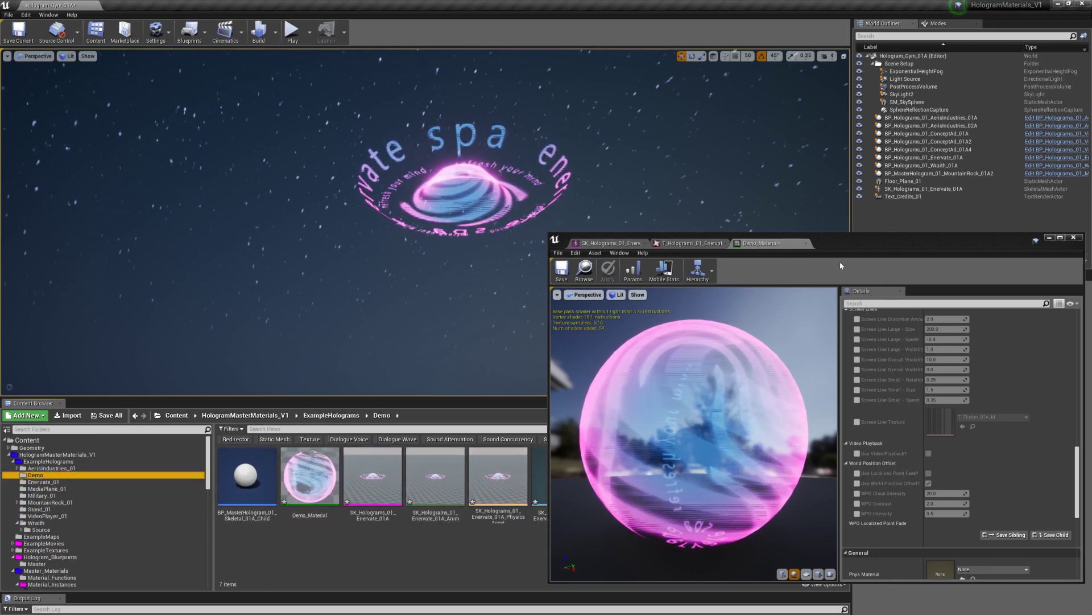
Rename the child blueprint as BP_Demo_Mesh_01A.
{"action": "left_click", "coordinate": [253, 473]}
{"action": "key", "text": "F2"}
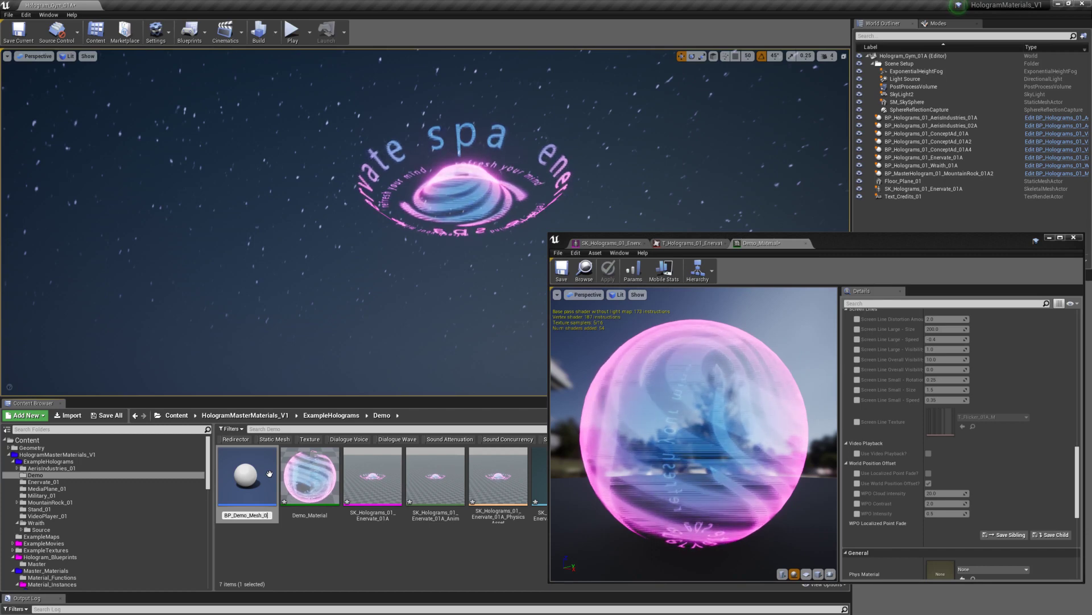
{"action": "key", "text": "Return"}
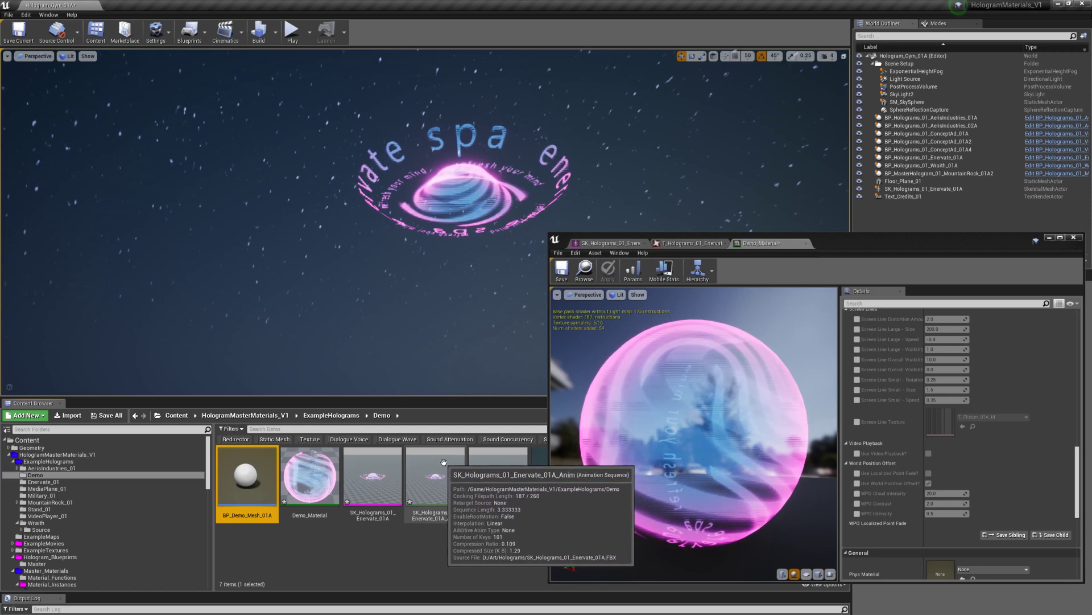
Open BP_Demo_Mesh_01A for editing, select the SK_Holograms_01_Enervate_01A asset as the mesh source, and maximize the blueprint editor.
{"action": "double_click", "coordinate": [265, 471]}
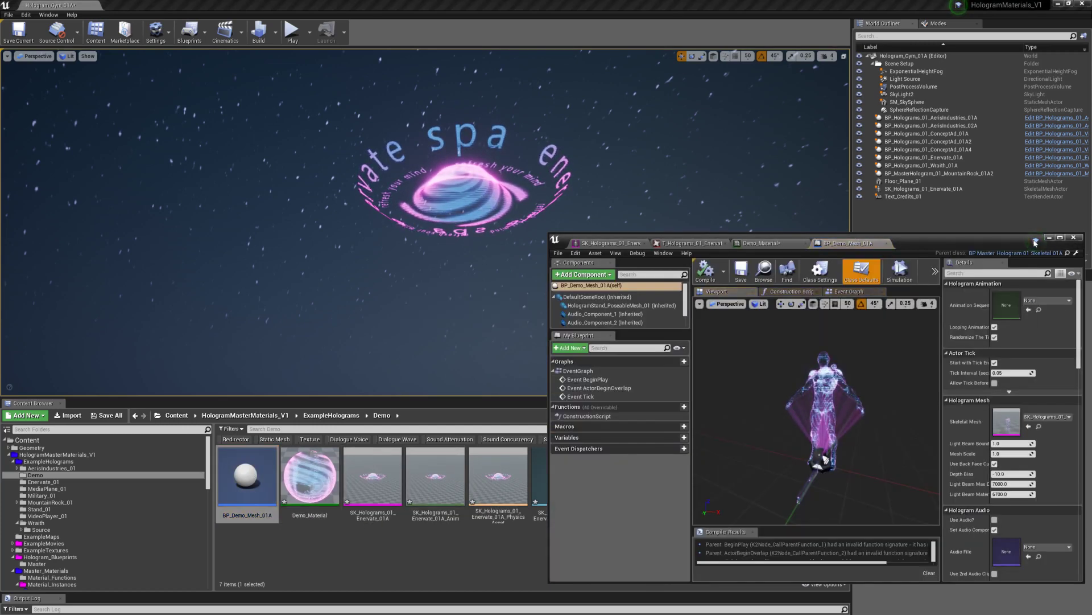
{"action": "left_click_drag", "start_coordinate": [960, 244], "coordinate": [962, 69]}
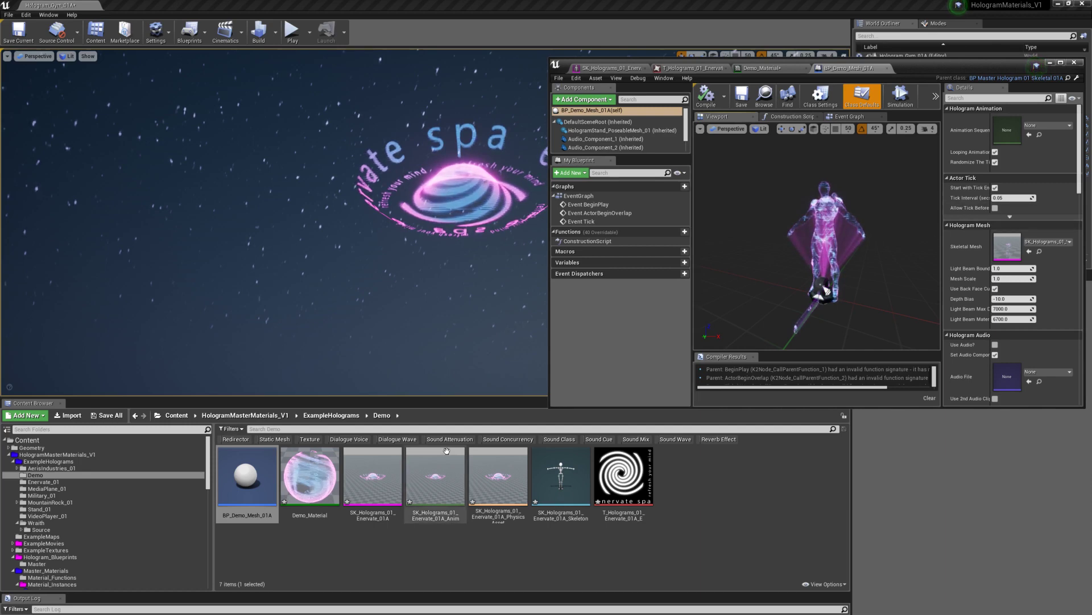
{"action": "left_click", "coordinate": [377, 471]}
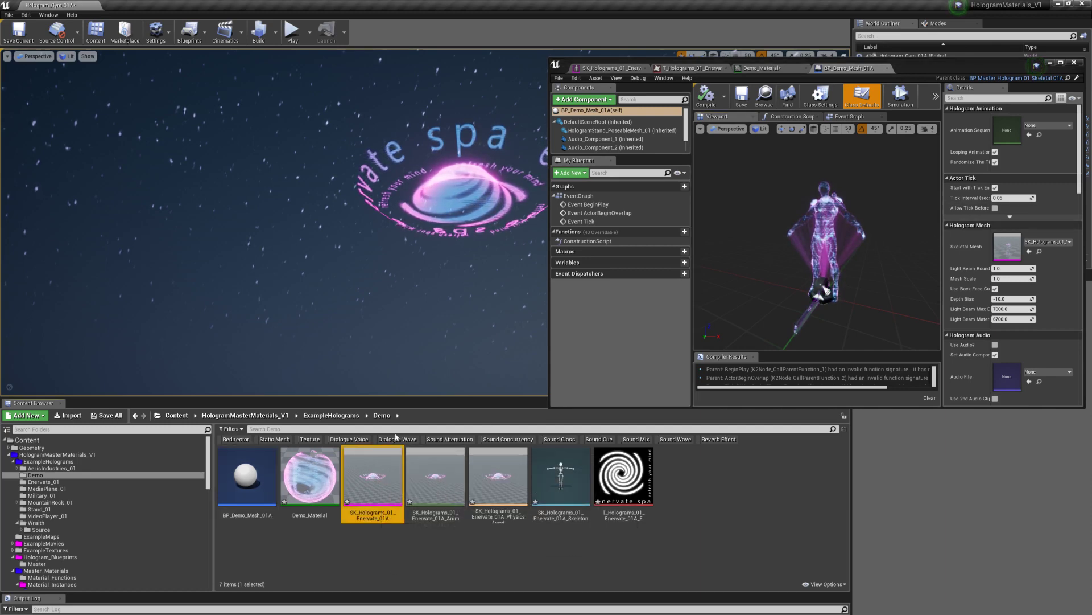
{"action": "double_click", "coordinate": [940, 64]}
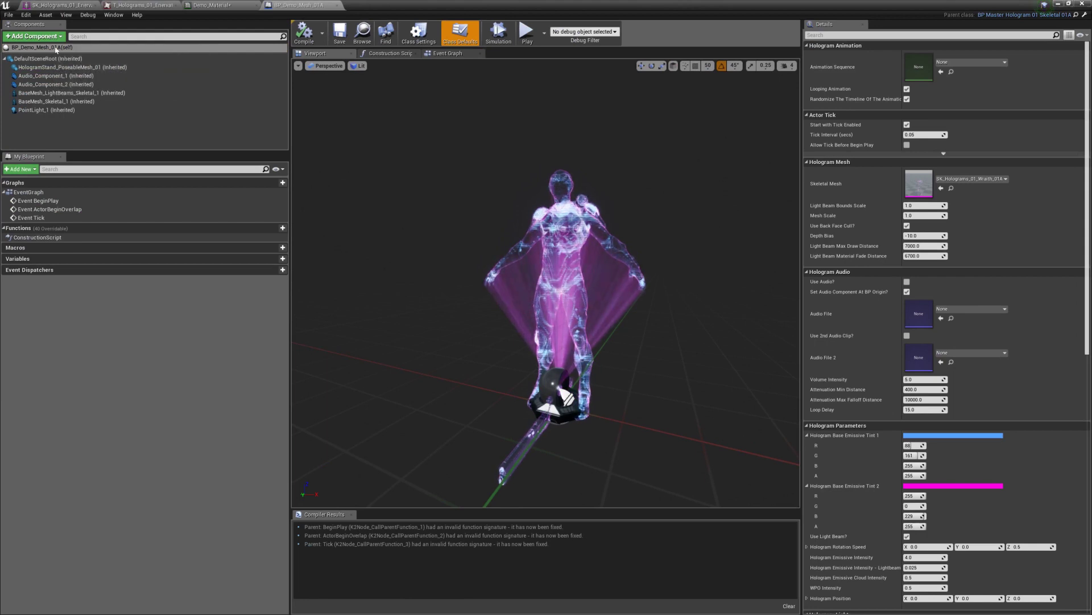
Inspect the inherited audio, light beam and hologram stand components of BP_Demo_Mesh_01A, then return to the blueprint's own defaults.
{"action": "left_click", "coordinate": [54, 48]}
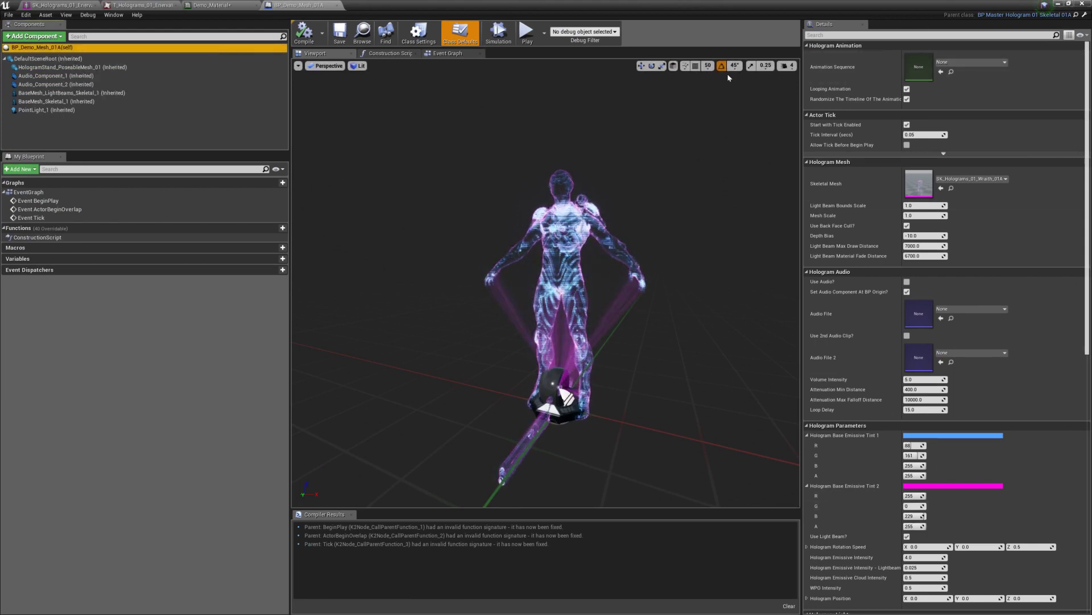
{"action": "left_click", "coordinate": [54, 78]}
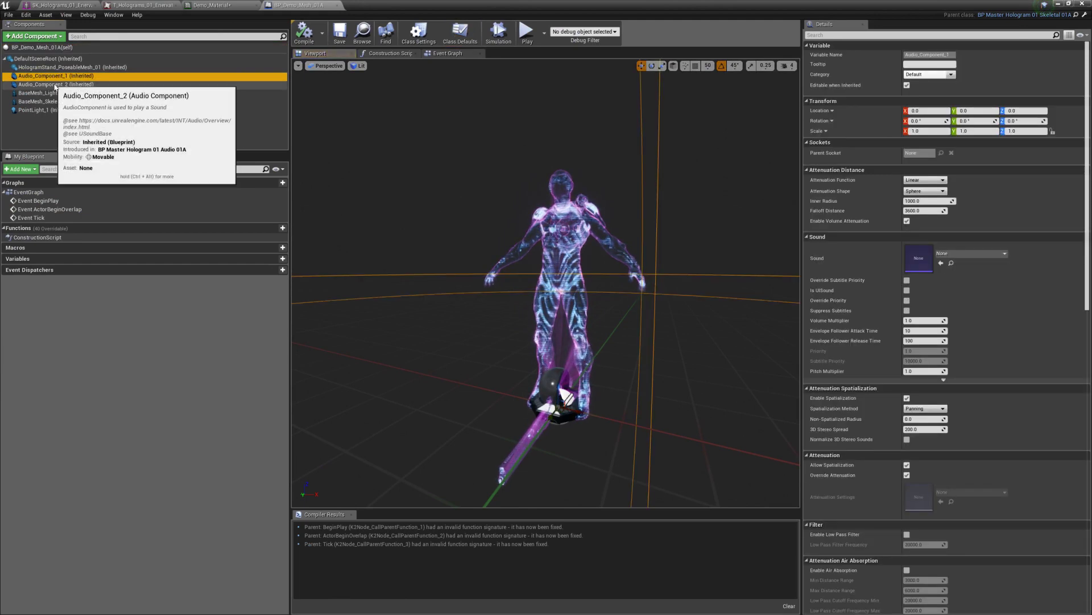
{"action": "left_click", "coordinate": [53, 85]}
{"action": "left_click", "coordinate": [54, 94]}
{"action": "left_click", "coordinate": [51, 86]}
{"action": "left_click", "coordinate": [54, 77]}
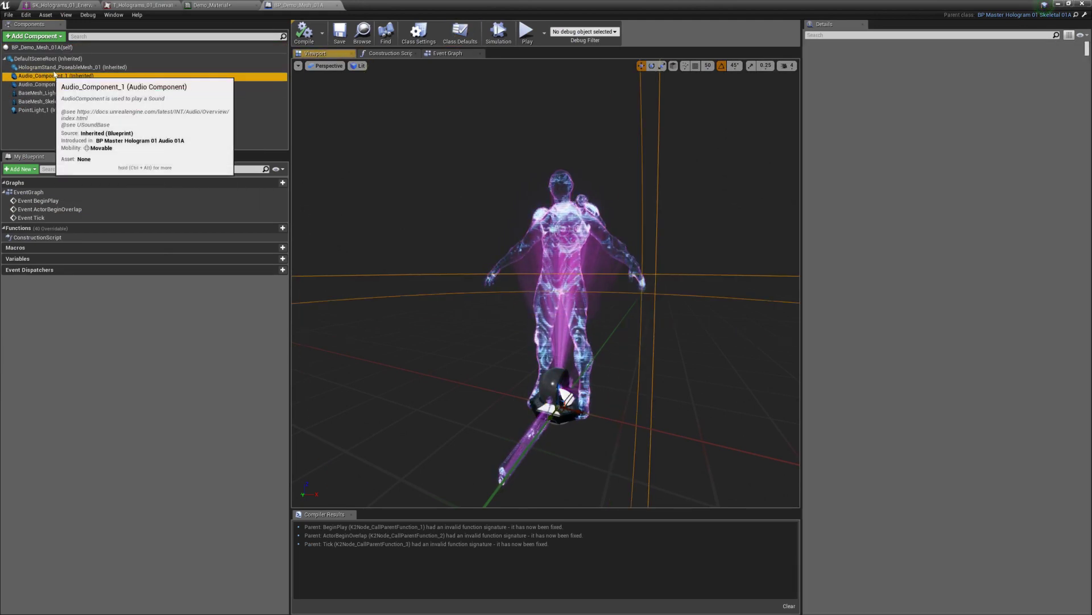
{"action": "left_click", "coordinate": [56, 69]}
{"action": "left_click", "coordinate": [54, 50]}
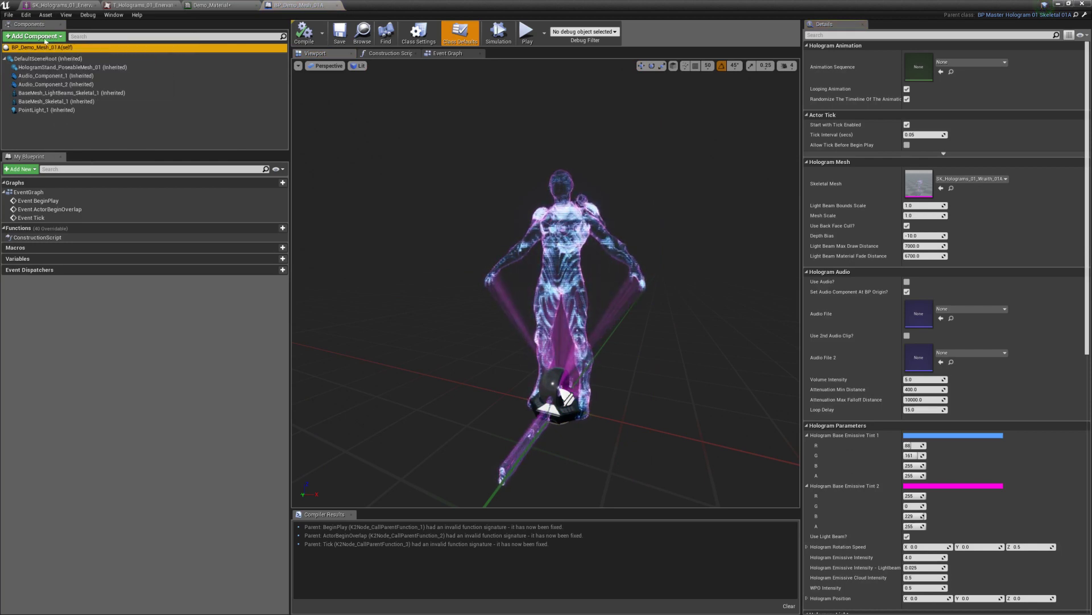
Assign SK_Holograms_01_Enervate_01A as the blueprint's skeletal mesh, view the hologram from another angle, and compile.
{"action": "left_click", "coordinate": [940, 189]}
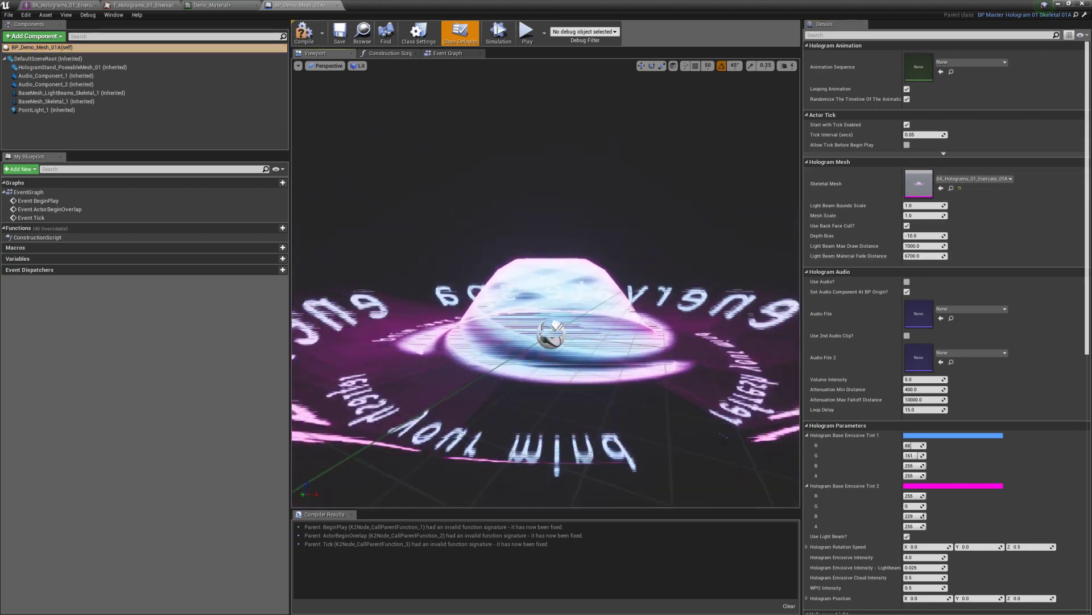
{"action": "left_click_drag", "start_coordinate": [591, 239], "coordinate": [666, 327], "text": "alt"}
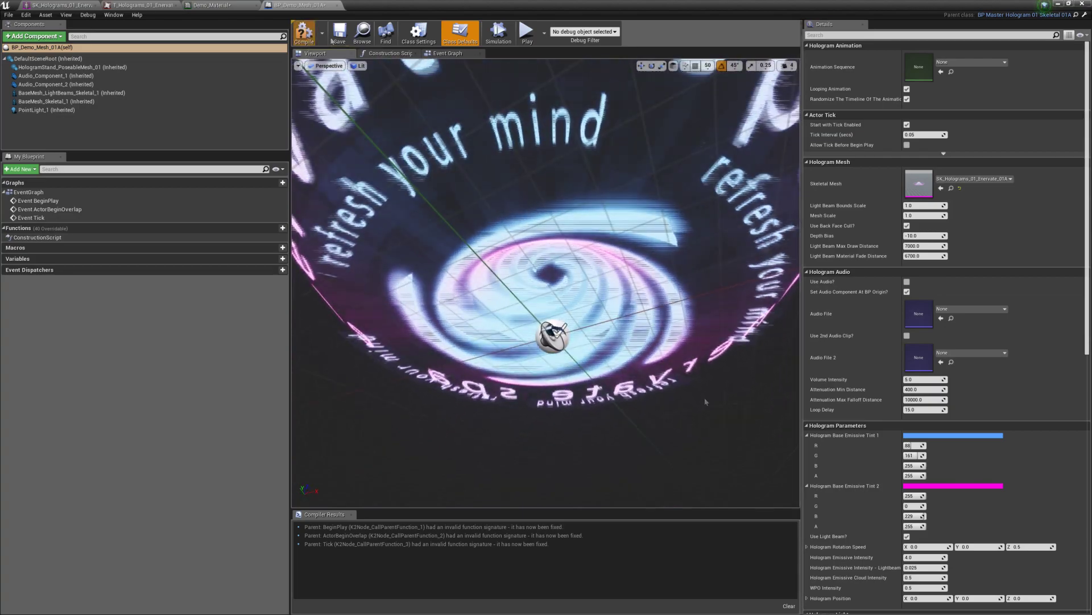
{"action": "left_click", "coordinate": [300, 43]}
Shrink the blueprint editor to uncover the level and delete the Enervate skeletal mesh hanging in the sky.
{"action": "left_click_drag", "start_coordinate": [626, 6], "coordinate": [857, 62]}
{"action": "right_click_drag", "start_coordinate": [394, 206], "coordinate": [415, 206]}
{"action": "left_click", "coordinate": [394, 206]}
{"action": "key", "text": "Delete"}
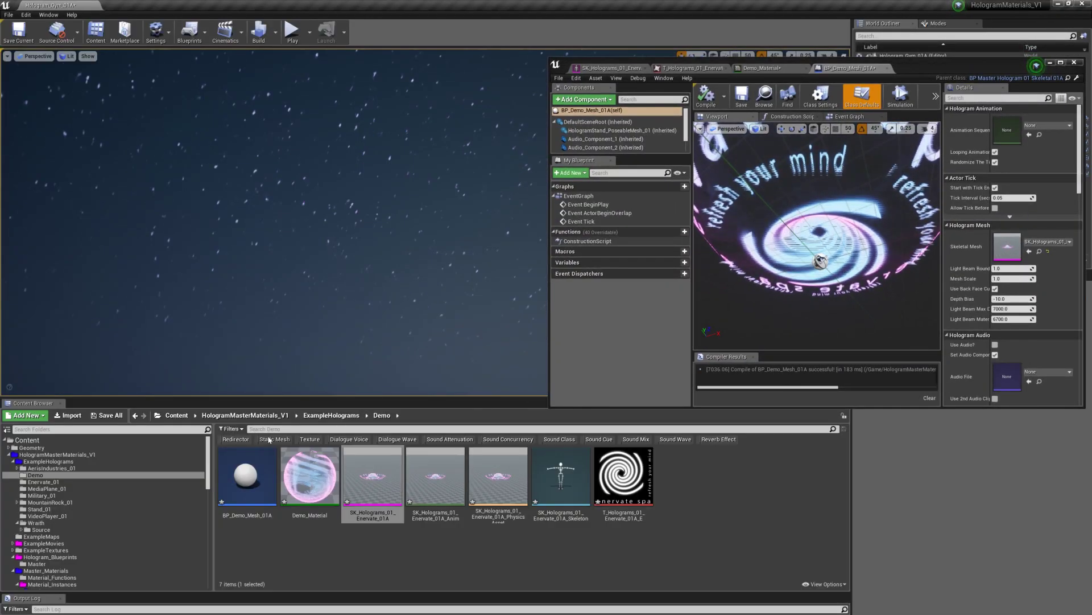
Place BP_Demo_Mesh_01A in the level near the credits text and focus the view on it.
{"action": "right_click_drag", "start_coordinate": [296, 256], "coordinate": [285, 347]}
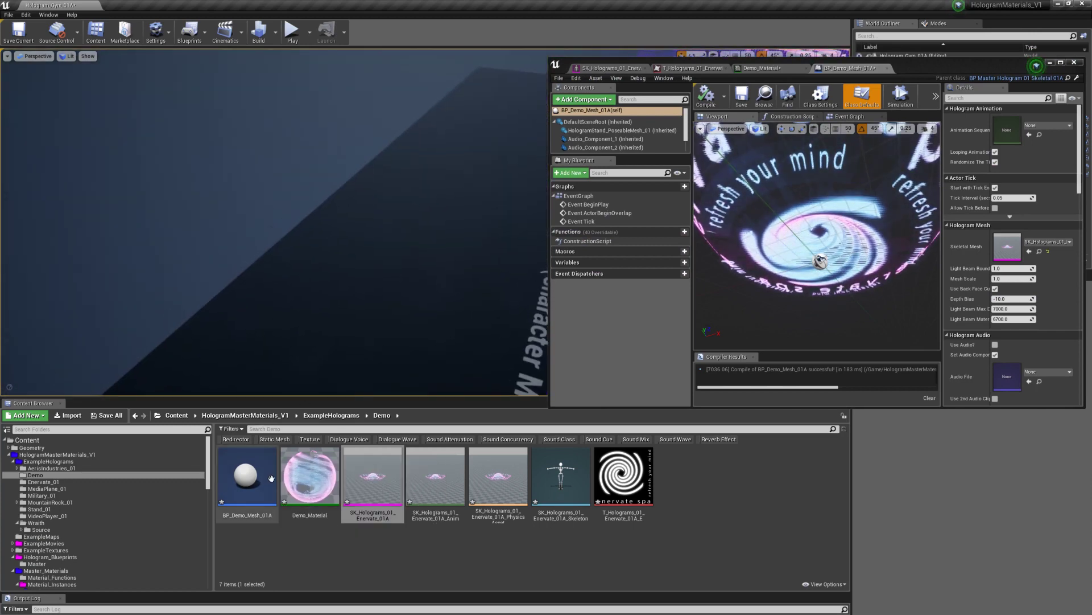
{"action": "left_click_drag", "start_coordinate": [241, 481], "coordinate": [404, 219]}
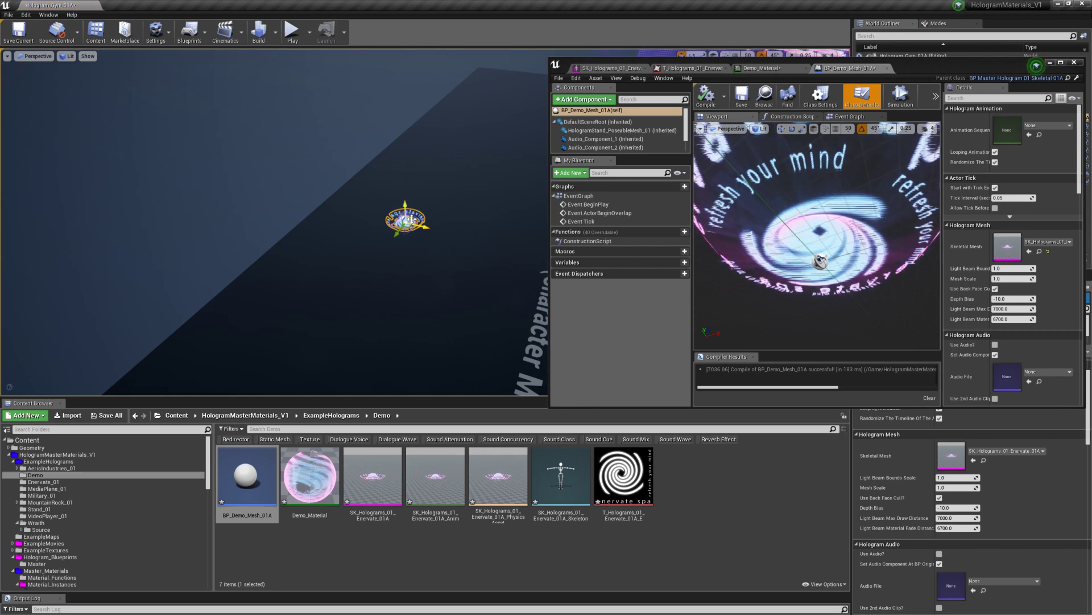
{"action": "key", "text": "f"}
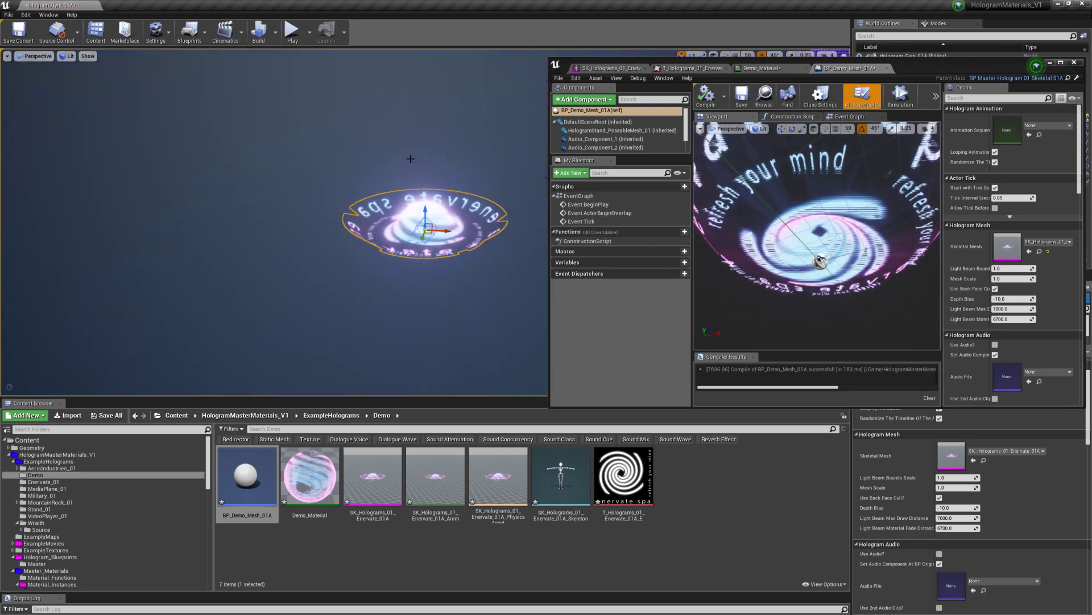
View the placed hologram from below, play the level in the viewport, and stop the play session.
{"action": "left_click", "coordinate": [410, 158]}
{"action": "right_click_drag", "start_coordinate": [410, 159], "coordinate": [465, 246]}
{"action": "key", "text": "w"}
{"action": "key", "text": "s"}
{"action": "key", "text": "w"}
{"action": "left_click", "coordinate": [446, 273]}
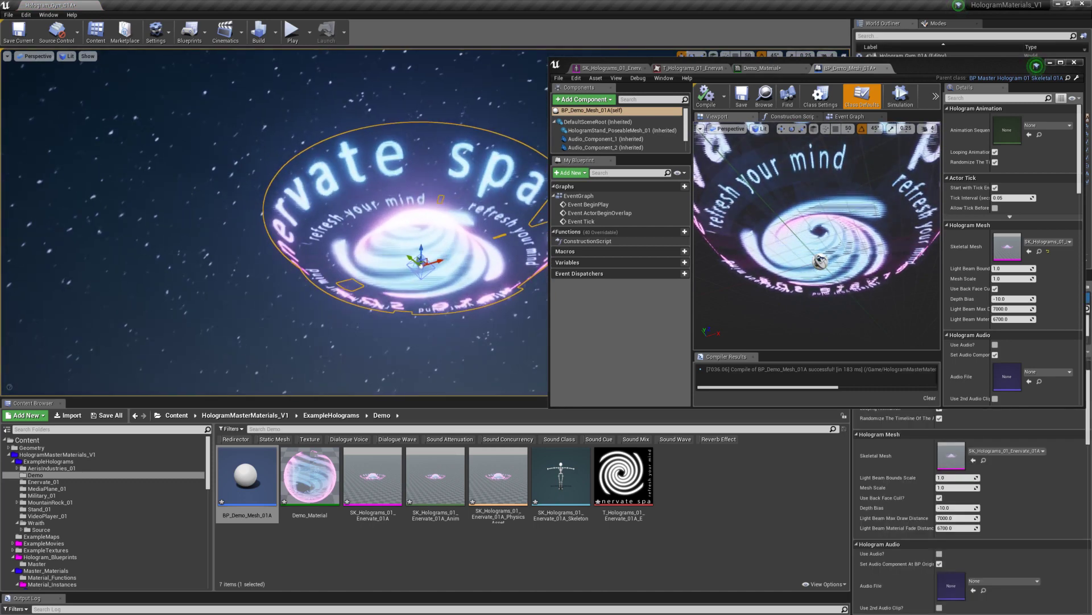
{"action": "key", "text": "Escape"}
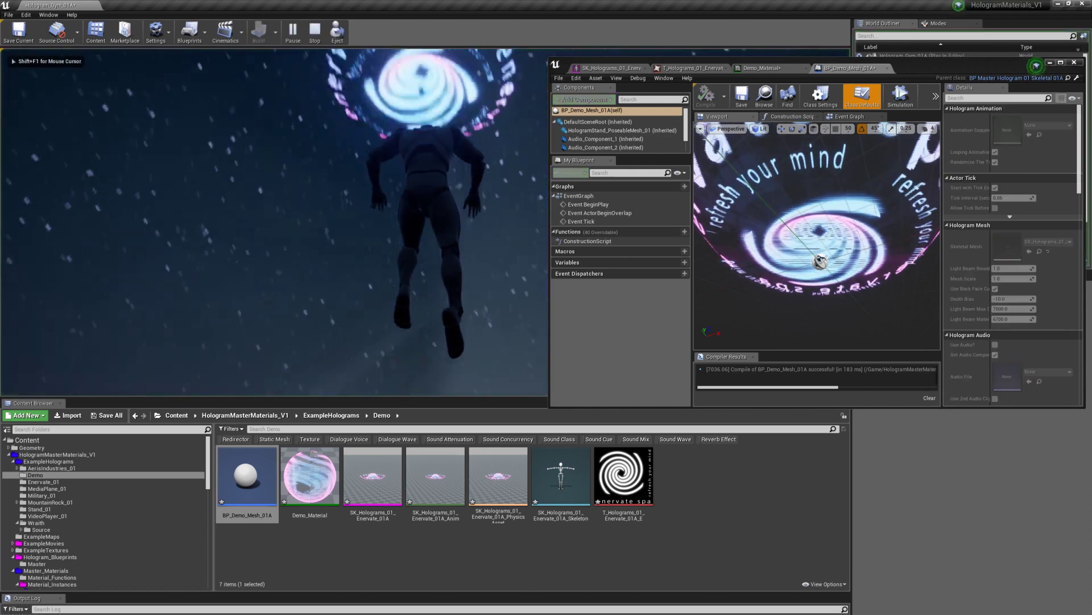
{"action": "key", "text": "Escape"}
Simulate the level to watch the hologram from below, move the blueprint editor out of the way, and stop the simulation.
{"action": "left_click", "coordinate": [311, 39]}
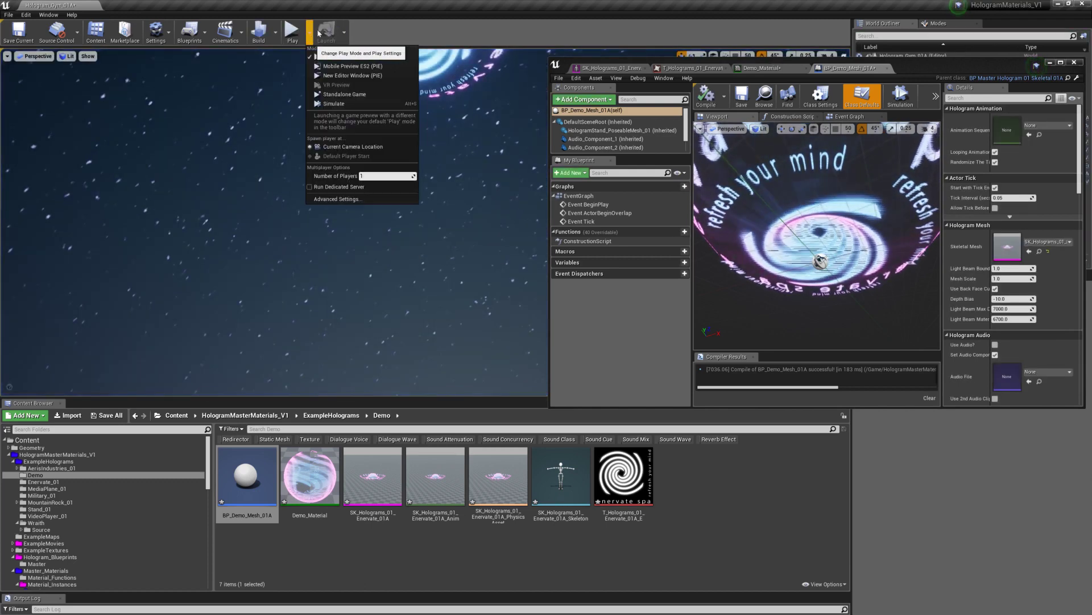
{"action": "left_click", "coordinate": [345, 104]}
{"action": "right_click_drag", "start_coordinate": [239, 188], "coordinate": [228, 136]}
{"action": "key", "text": "w"}
{"action": "key", "text": "s"}
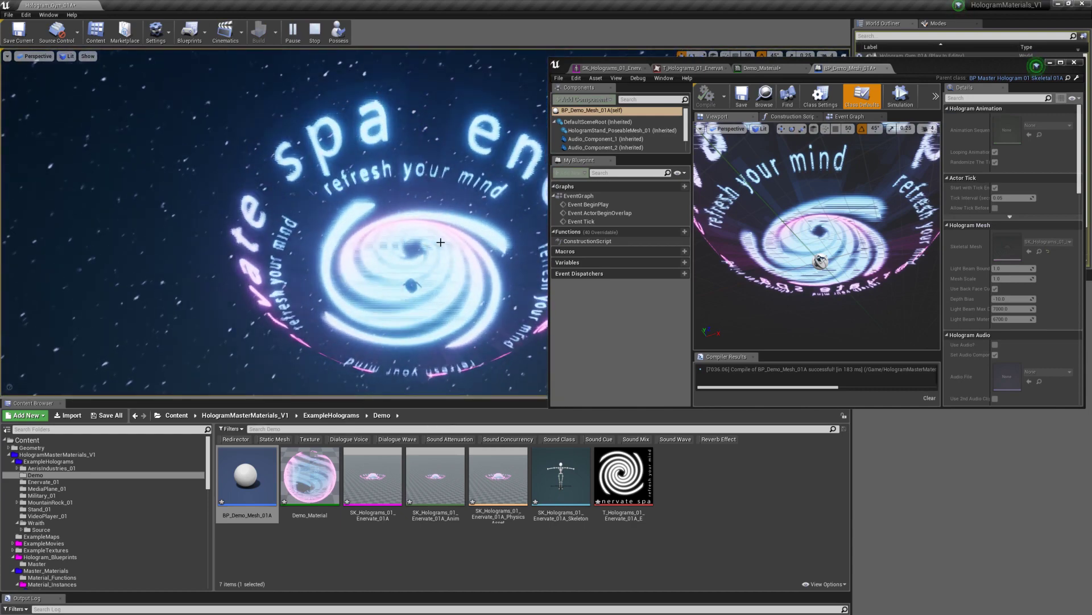
{"action": "left_click_drag", "start_coordinate": [926, 70], "coordinate": [1091, 238]}
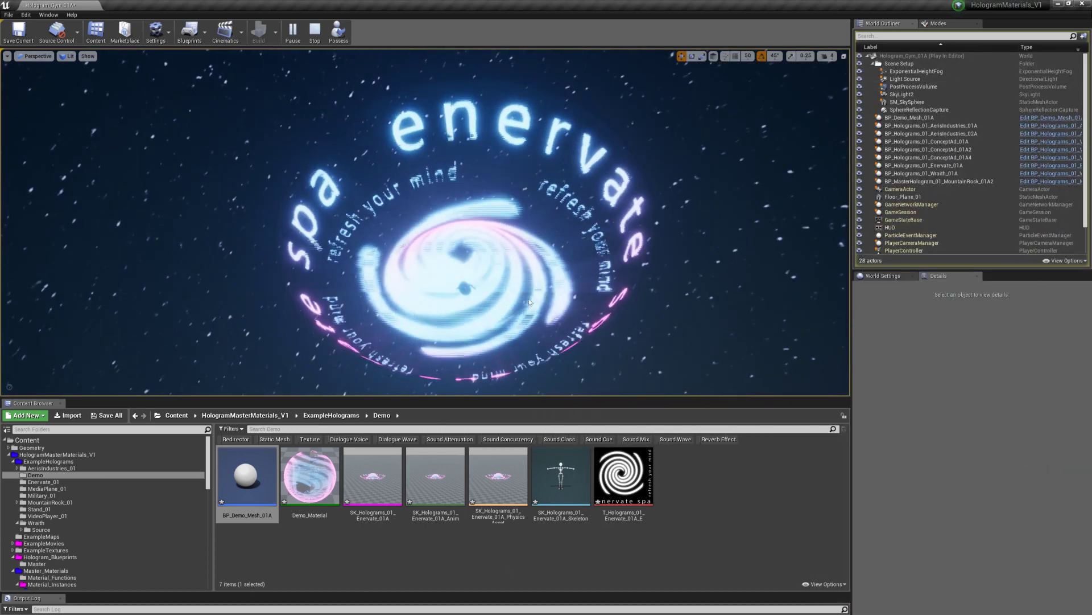
{"action": "key", "text": "Escape"}
Select BP_Demo_Mesh_01A in the level and examine its transform, animation, mesh and audio settings while viewing the hologram.
{"action": "left_click", "coordinate": [510, 247]}
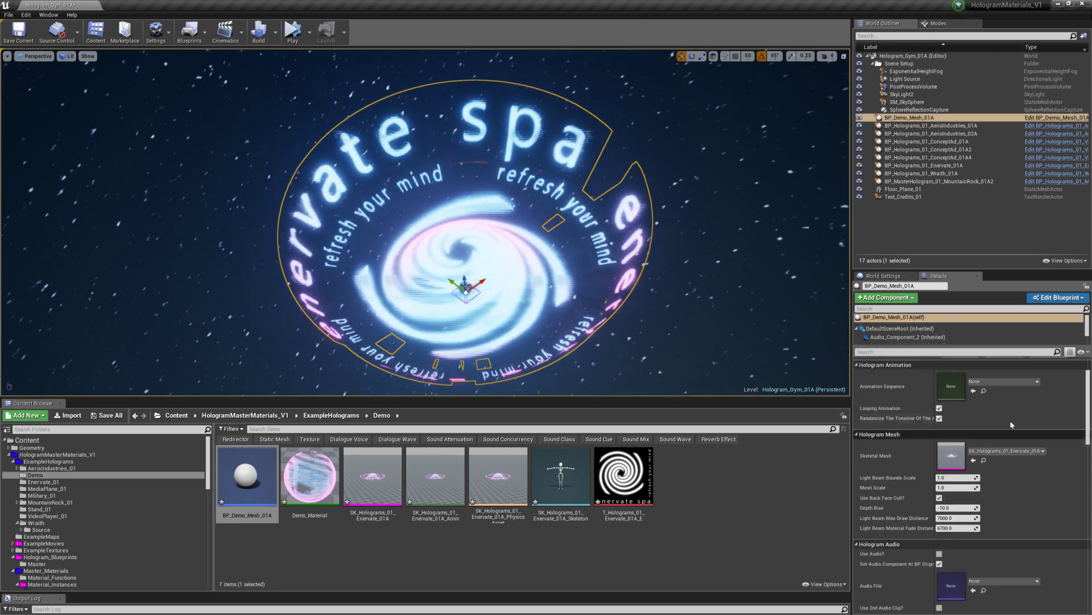
{"action": "scroll", "coordinate": [1016, 422], "scroll_direction": "down", "scroll_amount": 1}
{"action": "scroll", "coordinate": [1016, 422], "scroll_direction": "up", "scroll_amount": 3}
{"action": "right_click_drag", "start_coordinate": [739, 319], "coordinate": [702, 342]}
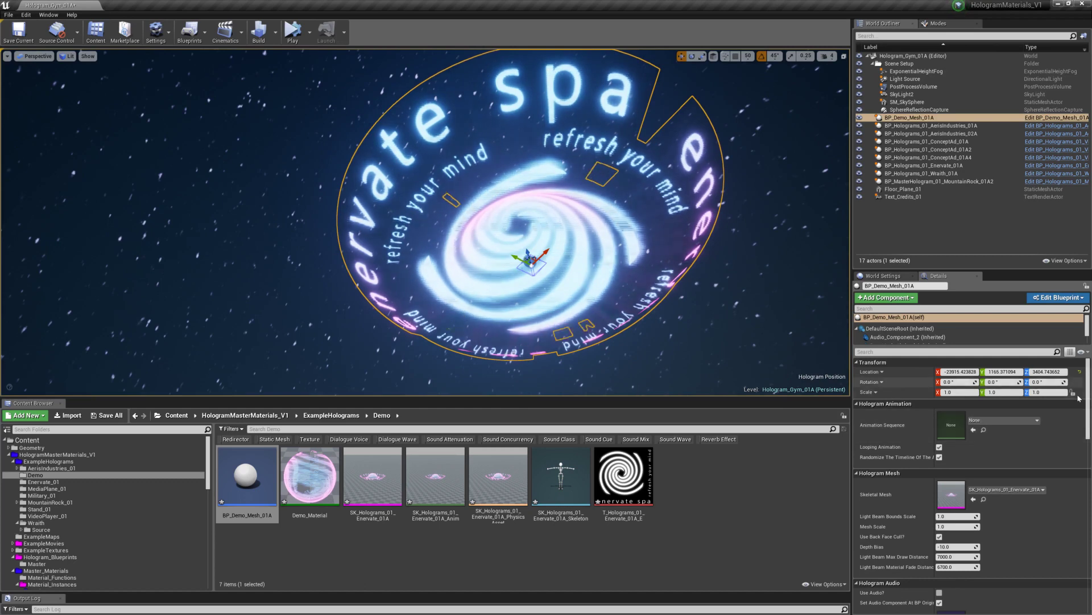
{"action": "right_click_drag", "start_coordinate": [740, 336], "coordinate": [754, 338]}
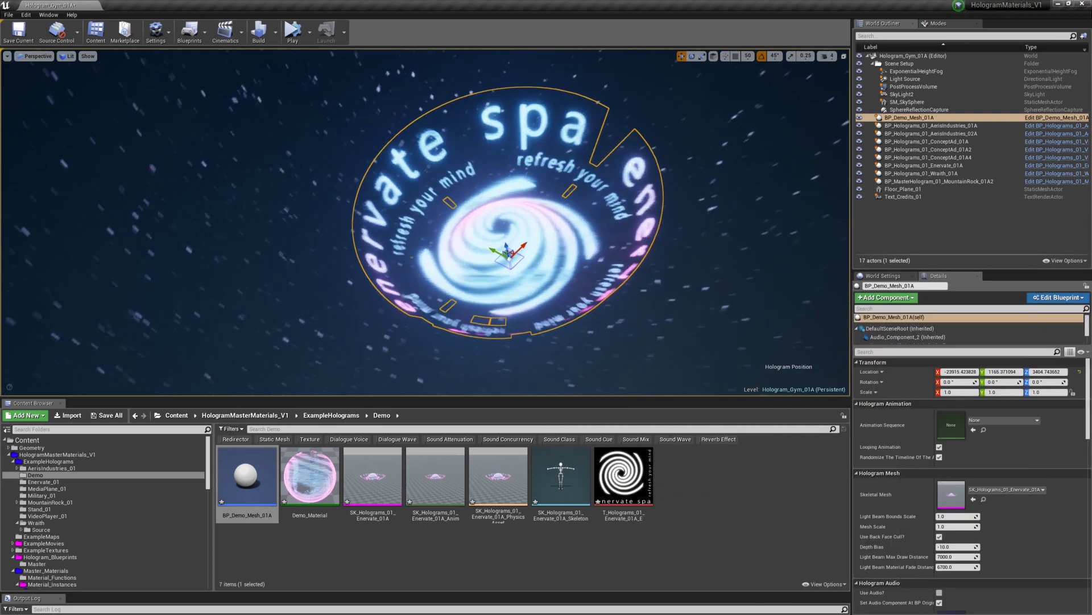
{"action": "right_click_drag", "start_coordinate": [782, 167], "coordinate": [767, 171]}
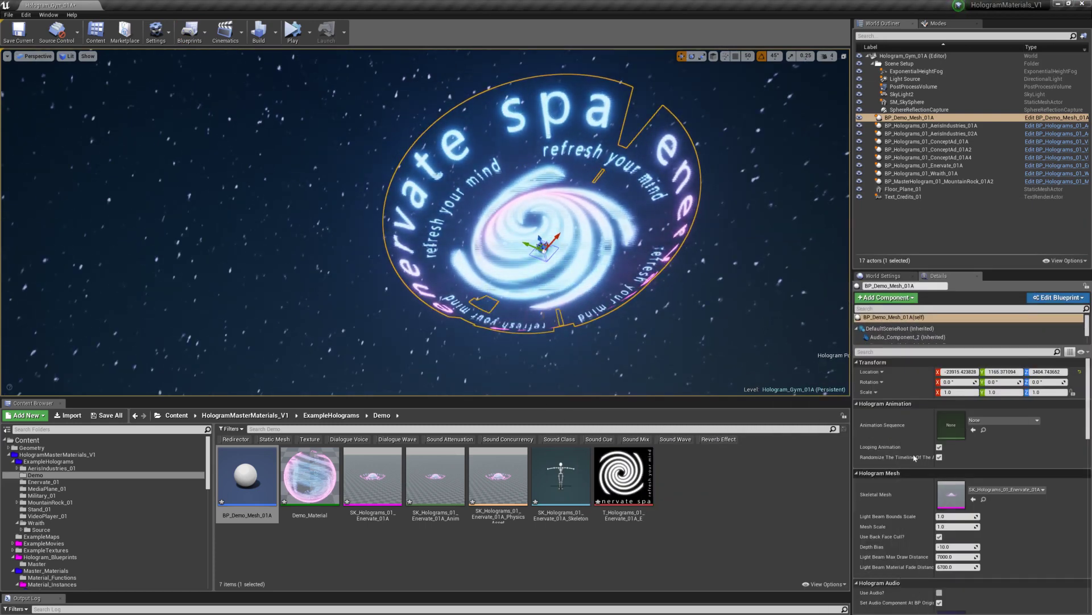
{"action": "scroll", "coordinate": [915, 457], "scroll_direction": "down", "scroll_amount": 3}
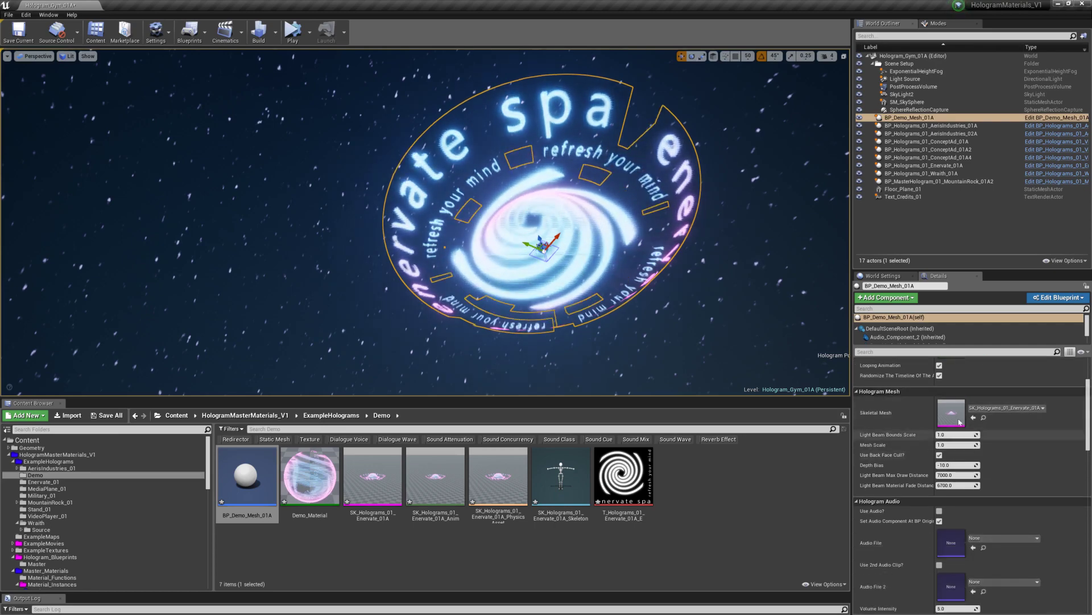
Bring the BP_Demo_Mesh_01A blueprint editor back over the level and maximize it.
{"action": "left_click_drag", "start_coordinate": [1091, 182], "coordinate": [803, 61]}
{"action": "double_click", "coordinate": [804, 59]}
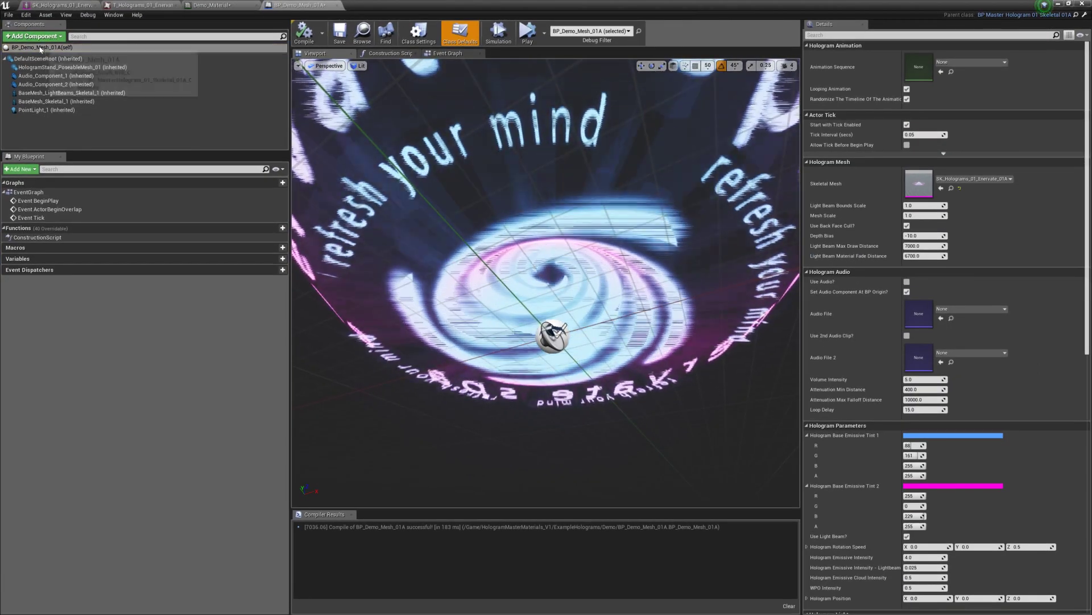
Select the BP_Demo_Mesh_01A root and set its Hologram Base Emissive Tint 1 to bright green (R 0, G 255, B 96).
{"action": "left_click", "coordinate": [32, 48]}
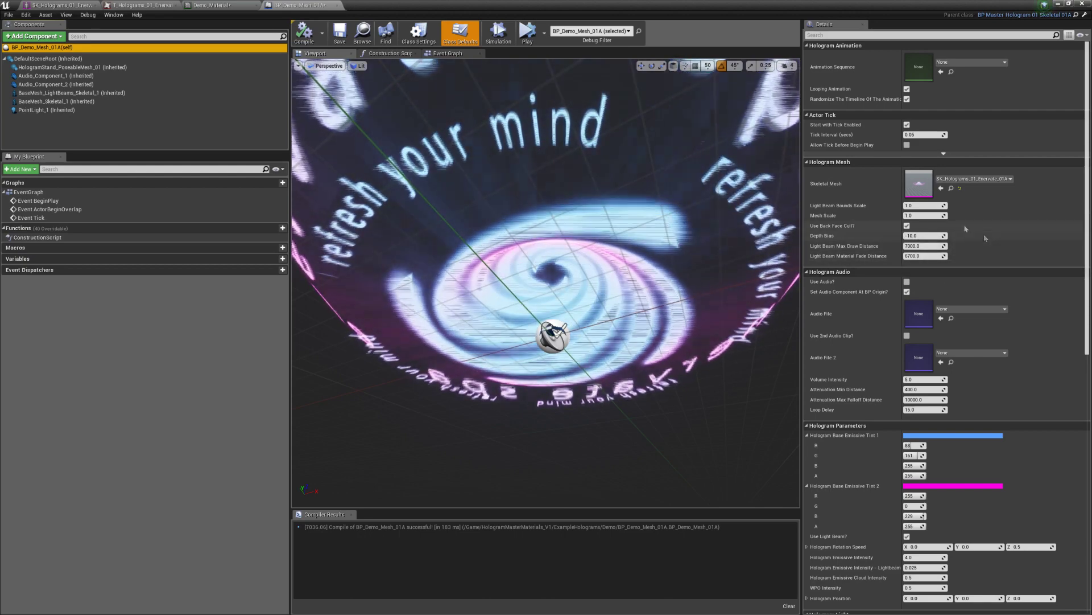
{"action": "scroll", "coordinate": [984, 233], "scroll_direction": "down", "scroll_amount": 5}
{"action": "left_click_drag", "start_coordinate": [1077, 263], "coordinate": [1073, 231]}
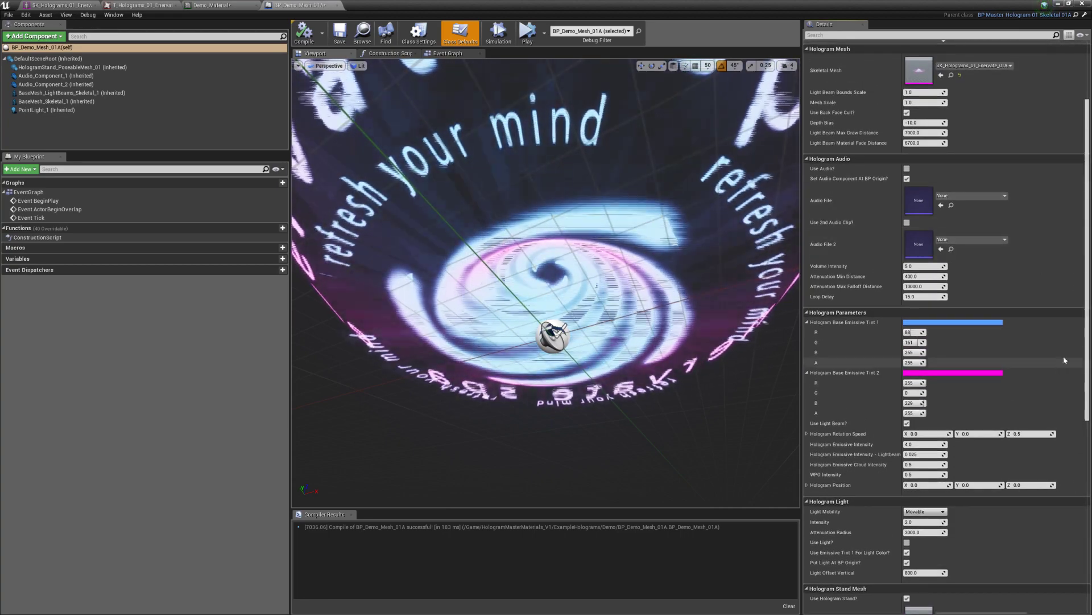
{"action": "left_click_drag", "start_coordinate": [1089, 285], "coordinate": [1085, 332]}
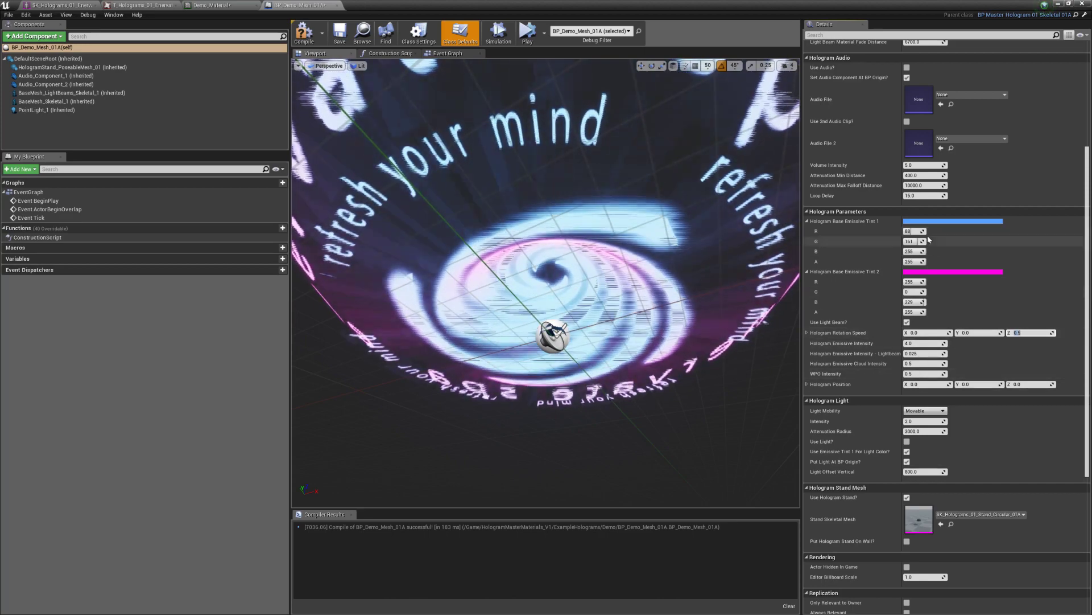
{"action": "left_click", "coordinate": [939, 222]}
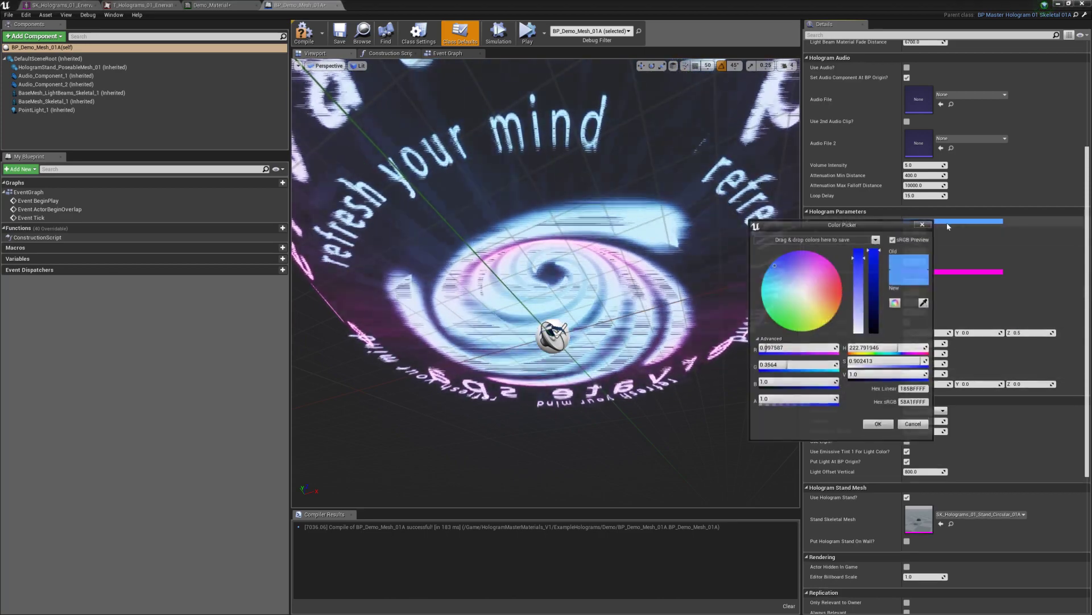
{"action": "left_click", "coordinate": [818, 284]}
{"action": "mouse_move", "coordinate": [853, 277]}
{"action": "left_mouse_down"}
{"action": "mouse_move", "coordinate": [840, 316]}
{"action": "mouse_move", "coordinate": [773, 336]}
{"action": "left_mouse_up"}
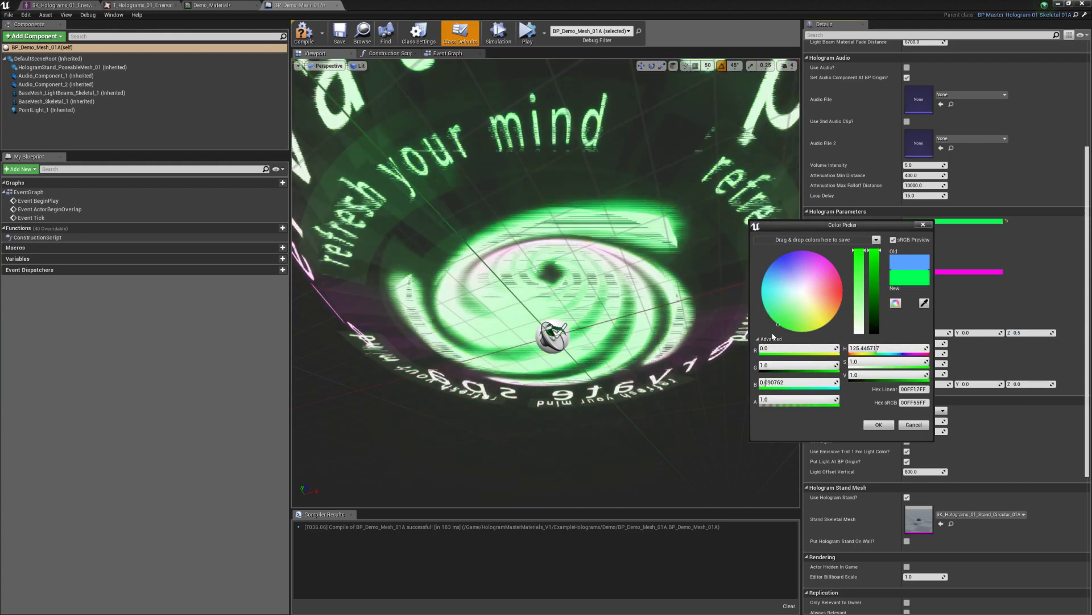
{"action": "left_click", "coordinate": [887, 426]}
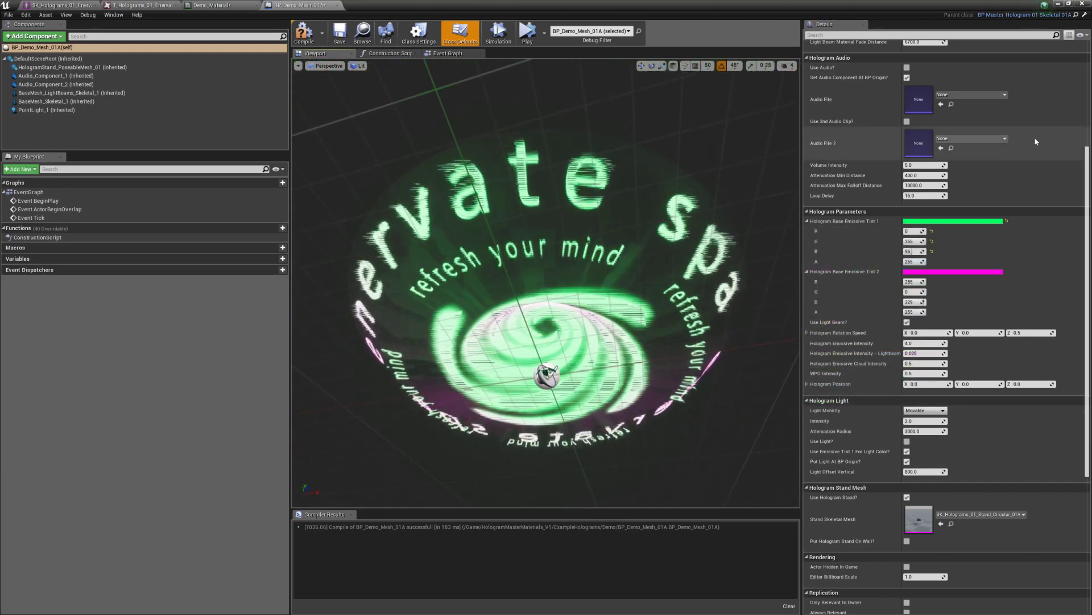
Change Hologram Base Emissive Tint 1 to cyan (R 0, G 255, B 255) and view the hologram from another angle.
{"action": "left_click", "coordinate": [953, 221]}
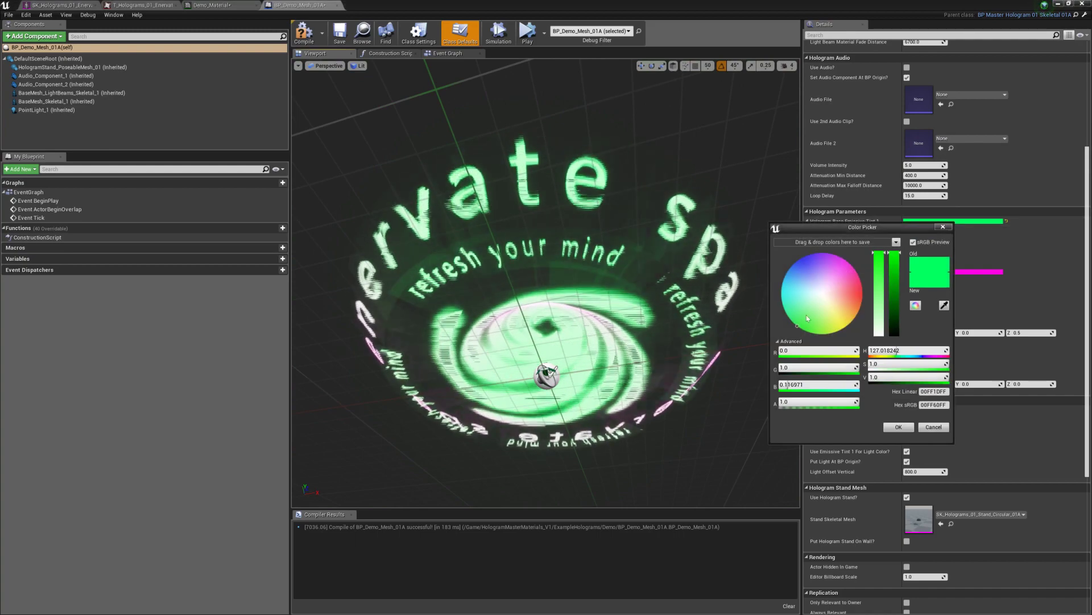
{"action": "left_click_drag", "start_coordinate": [807, 315], "coordinate": [760, 292]}
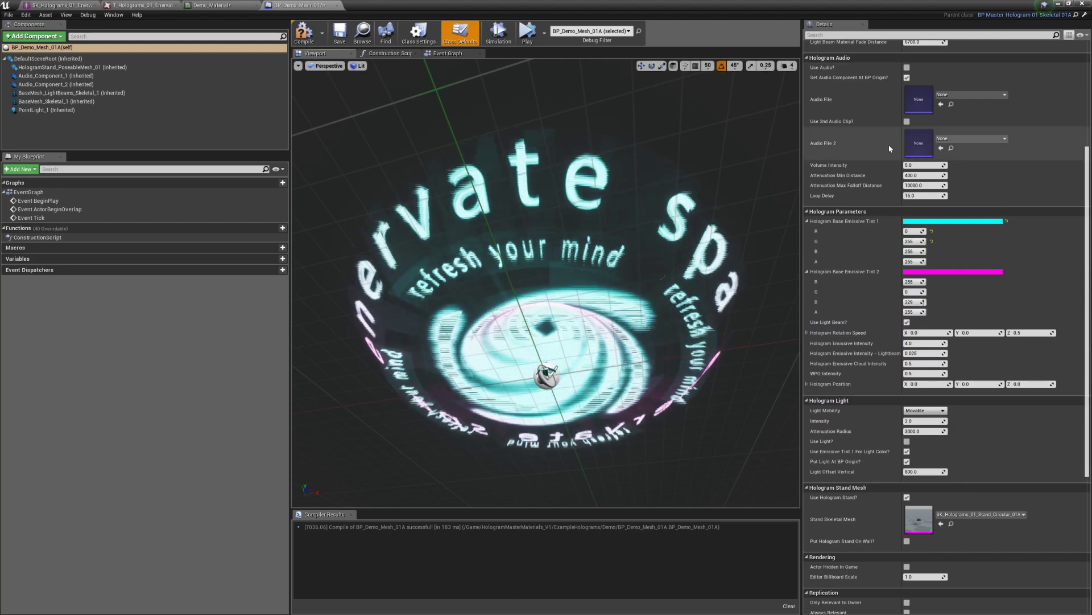
{"action": "right_click_drag", "start_coordinate": [706, 182], "coordinate": [762, 183]}
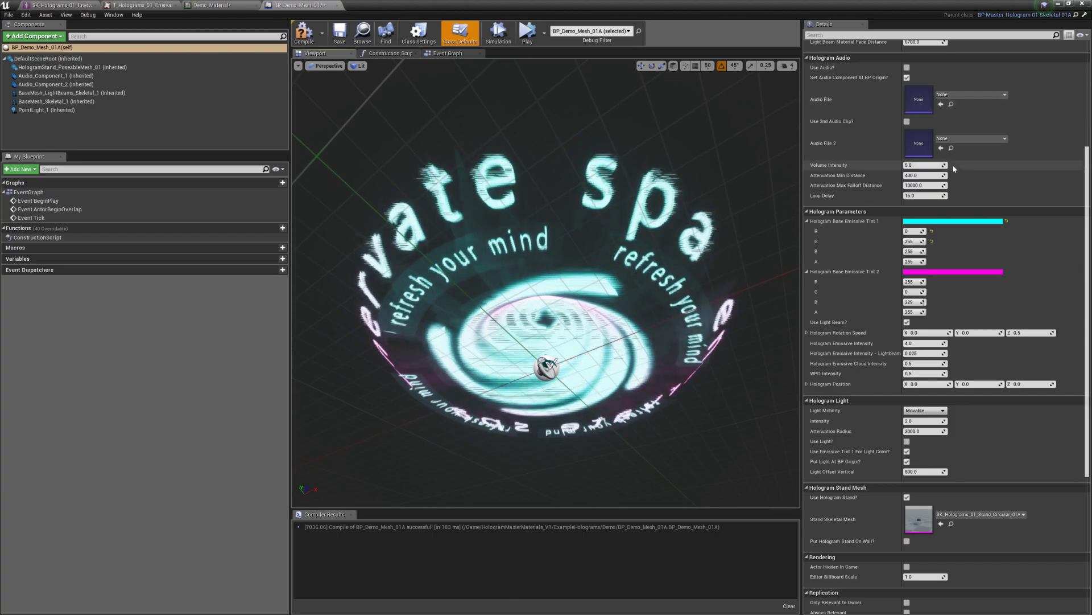
Copy the sound waves S_Holograms_01_Enervate_01A and S_Holograms_01_Enervate_02A from the Enervate_01 folder into the Demo folder.
{"action": "double_click", "coordinate": [792, 6]}
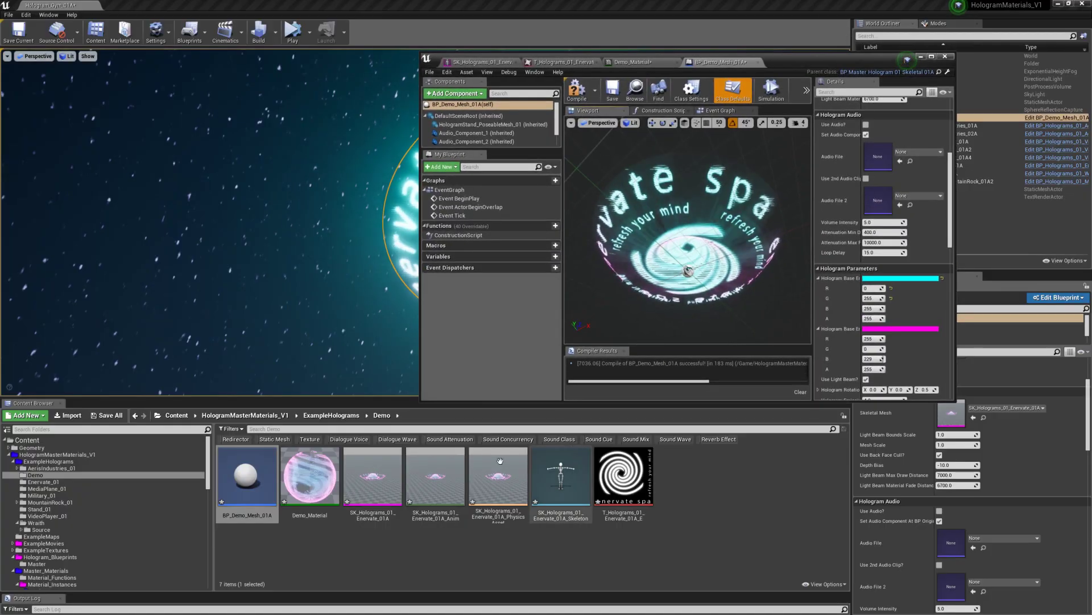
{"action": "left_click", "coordinate": [354, 545]}
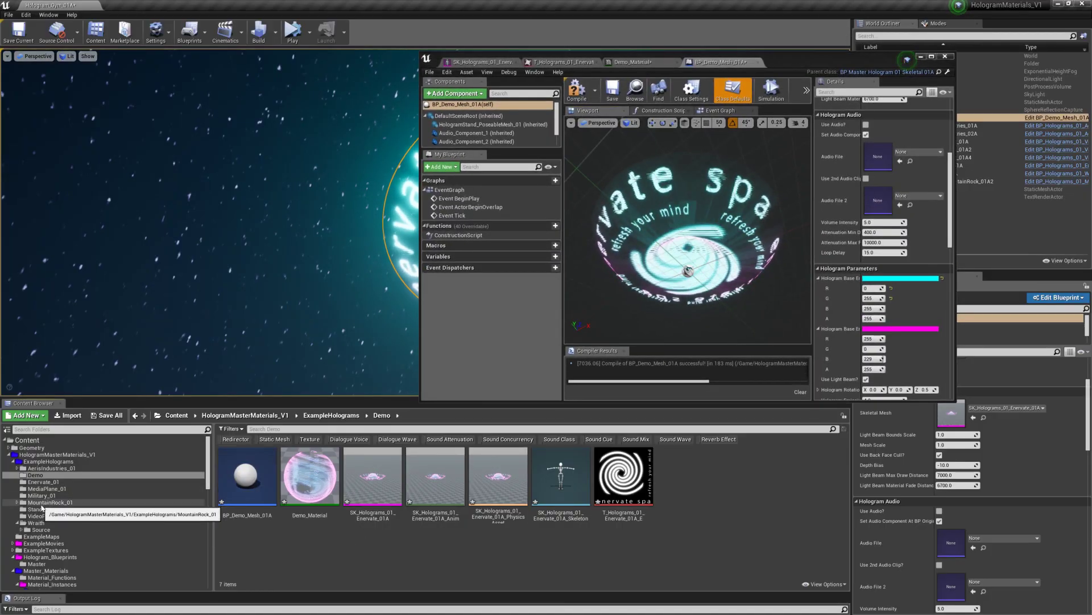
{"action": "left_click", "coordinate": [43, 481]}
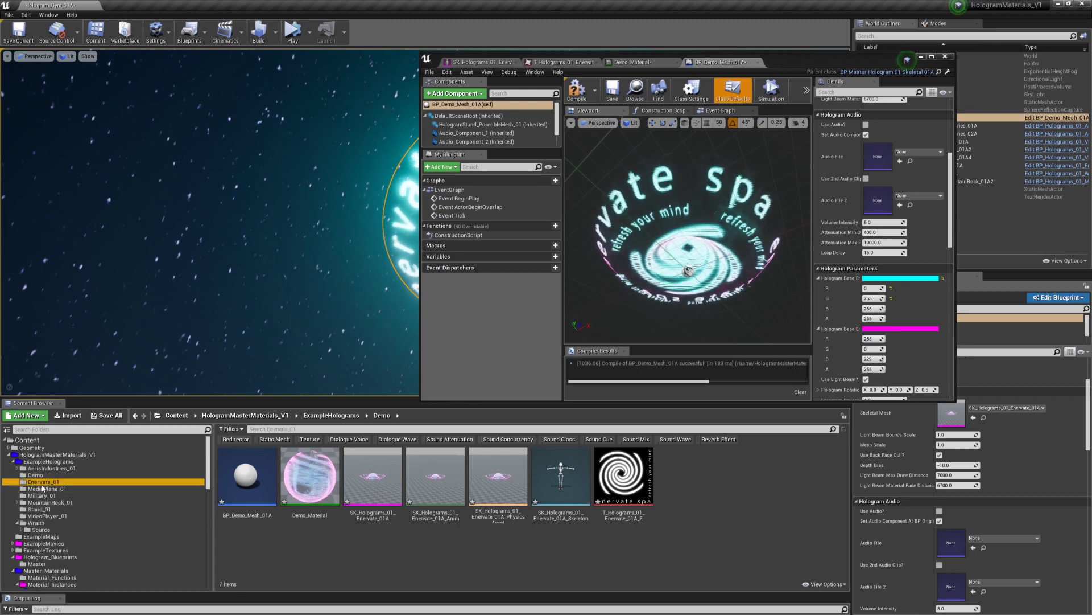
{"action": "left_click", "coordinate": [373, 478]}
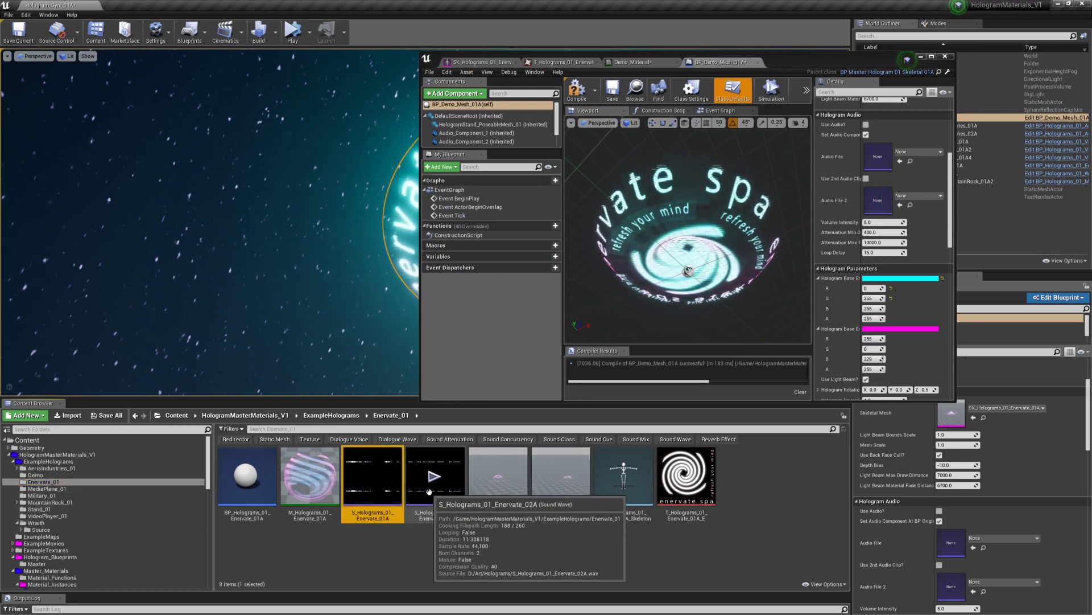
{"action": "left_click", "coordinate": [428, 488], "text": "ctrl"}
{"action": "left_click", "coordinate": [33, 476]}
{"action": "left_click", "coordinate": [409, 552]}
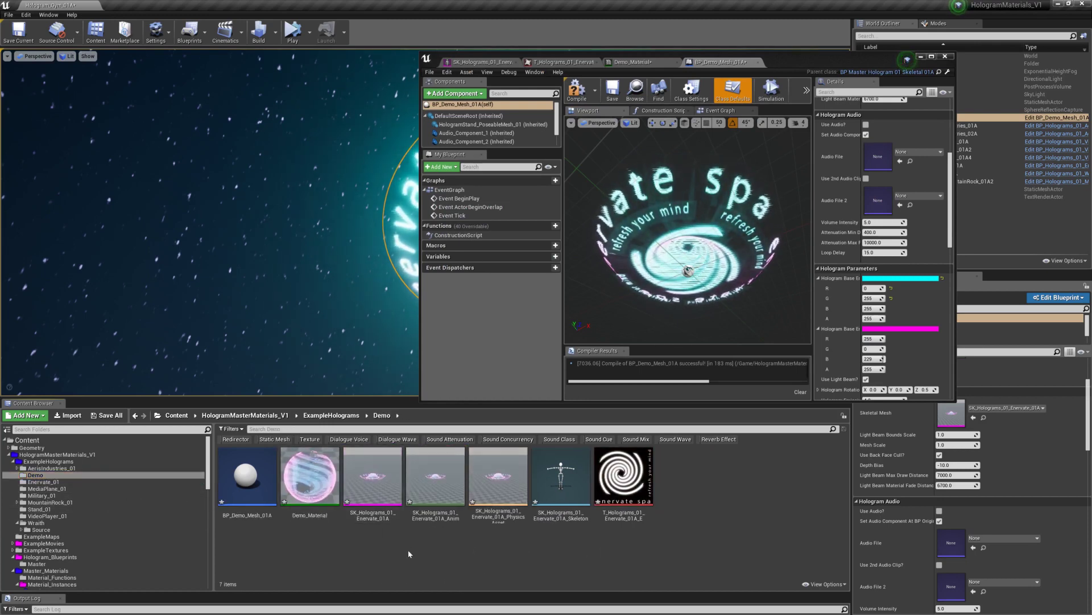
{"action": "key", "text": "ctrl+v"}
{"action": "left_click", "coordinate": [697, 488]}
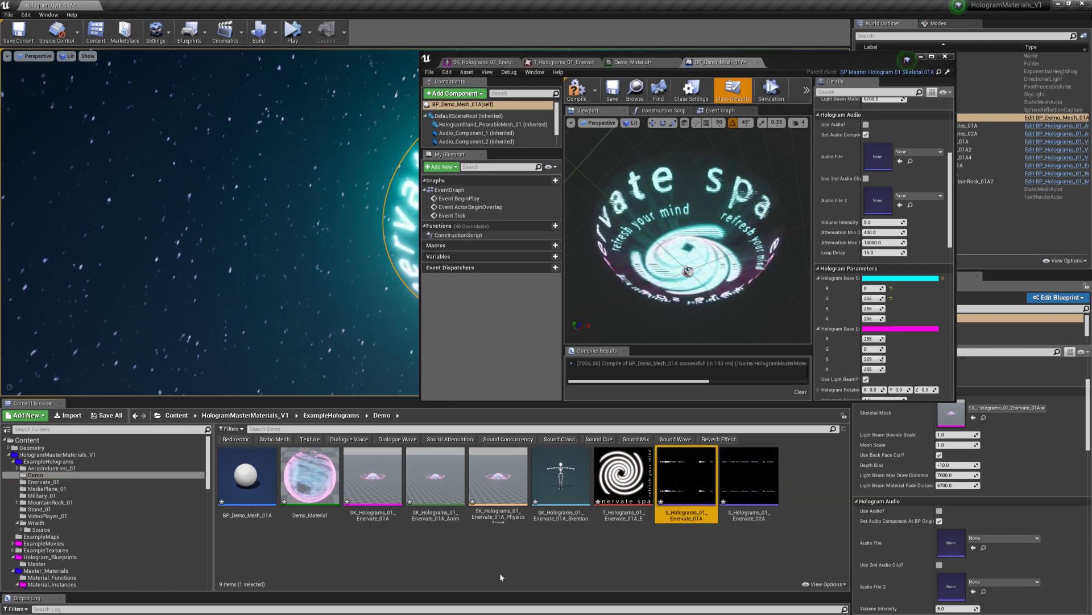
{"action": "left_click", "coordinate": [540, 568]}
{"action": "left_click", "coordinate": [684, 488]}
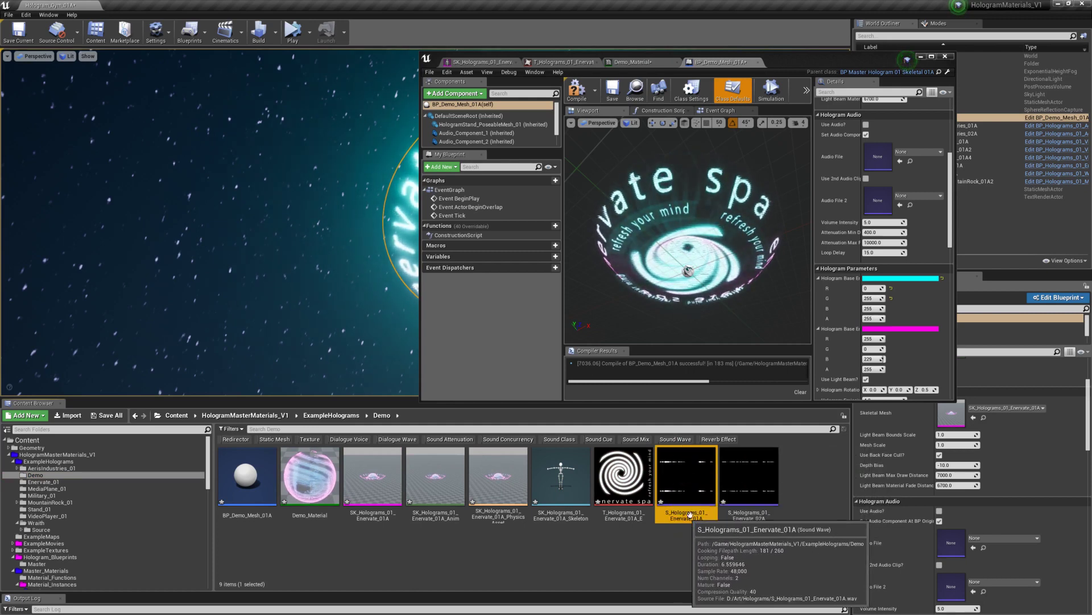
Switch to Audacity and record a stereo voice clip about 5.7 seconds long from the USB microphone.
{"action": "key", "text": "super"}
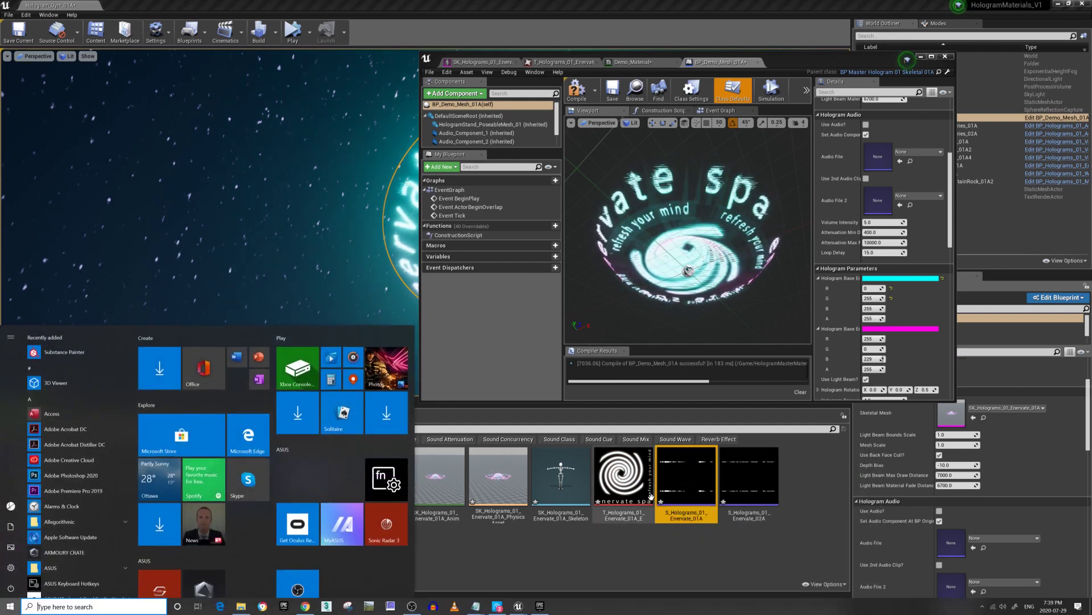
{"action": "type", "text": "audaci"}
{"action": "key", "text": "Return"}
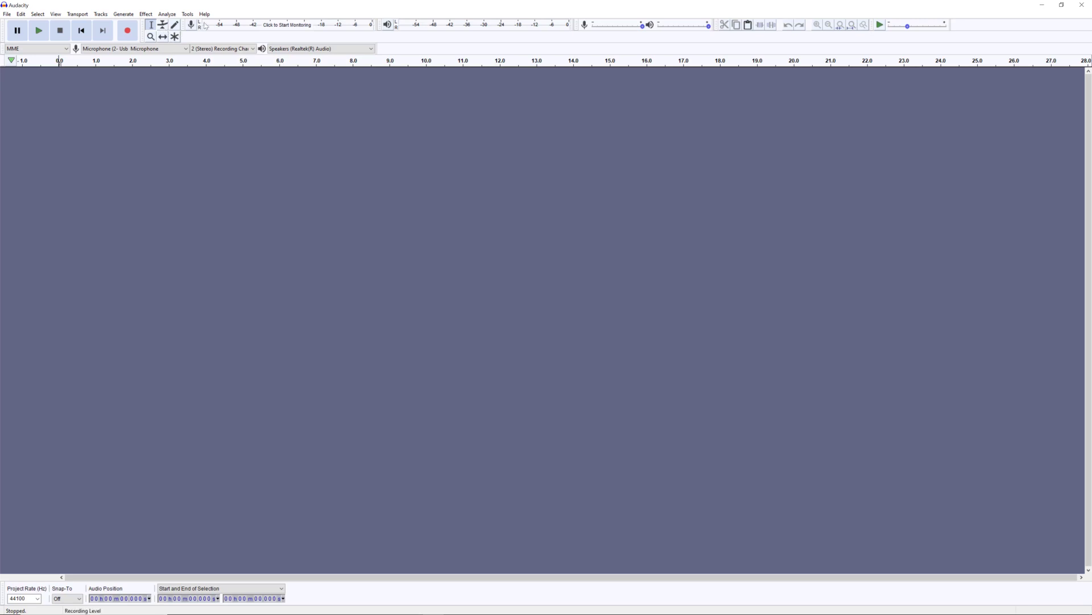
{"action": "left_click", "coordinate": [129, 37]}
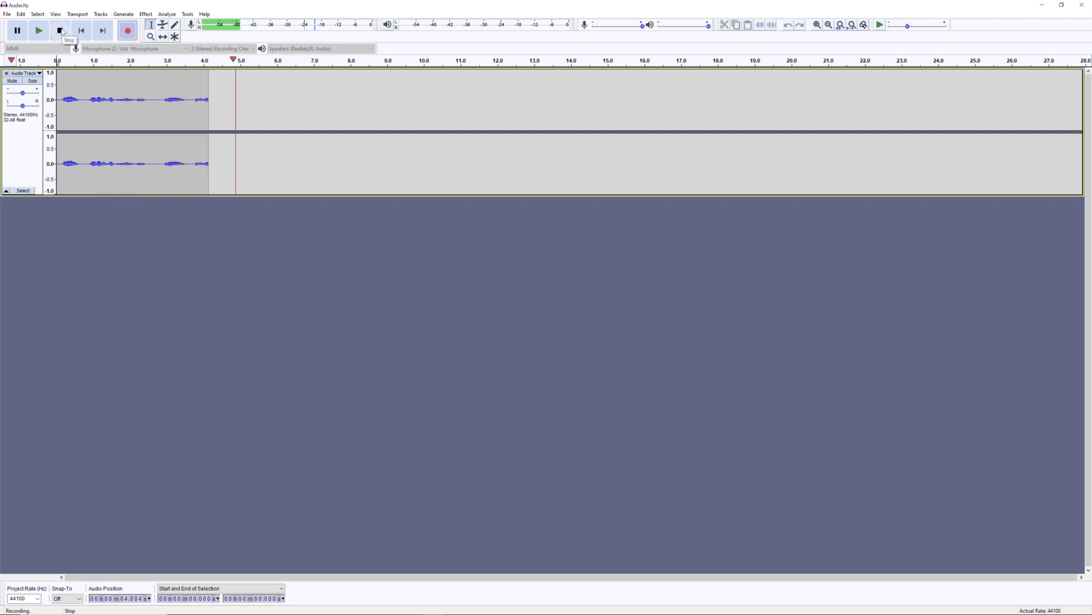
{"action": "left_click", "coordinate": [61, 31]}
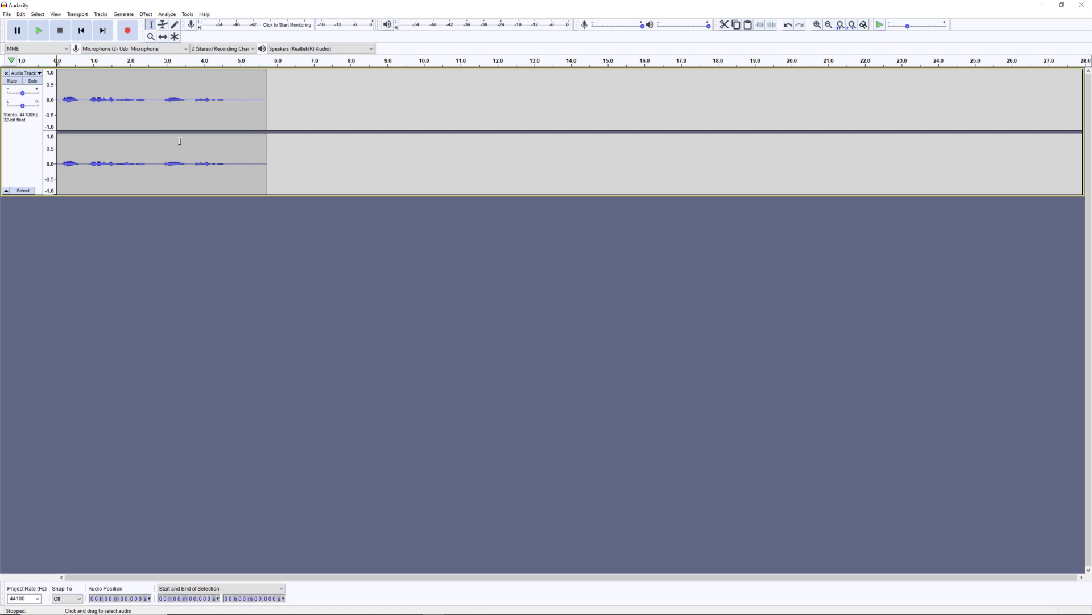
Play back the recording and trim the silence from its end, leaving about 4.8 seconds of audio.
{"action": "key", "text": "space"}
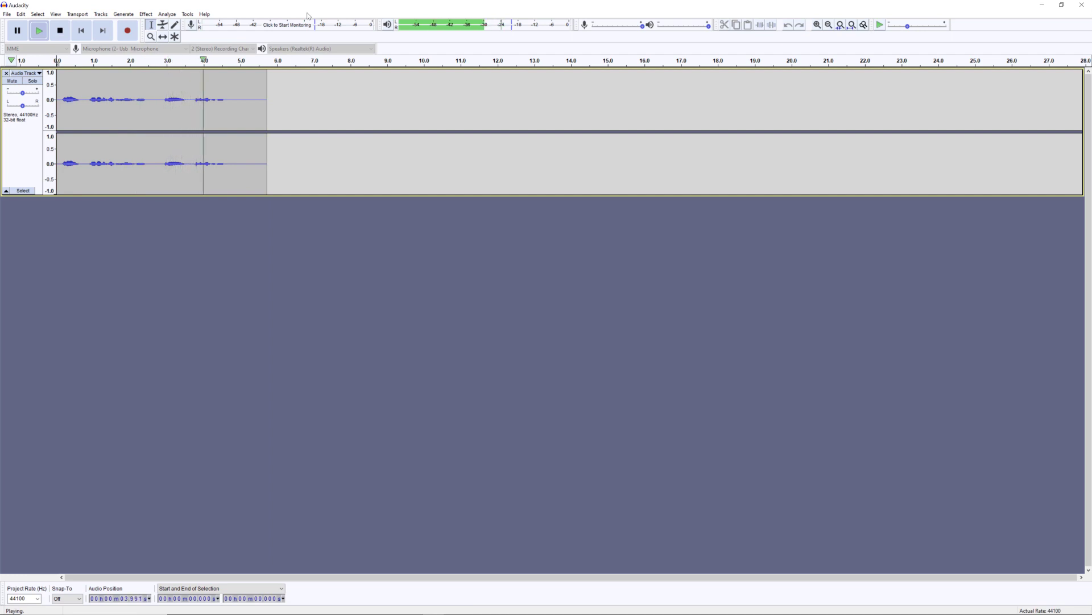
{"action": "key", "text": "space"}
{"action": "left_click_drag", "start_coordinate": [234, 109], "coordinate": [84, 109]}
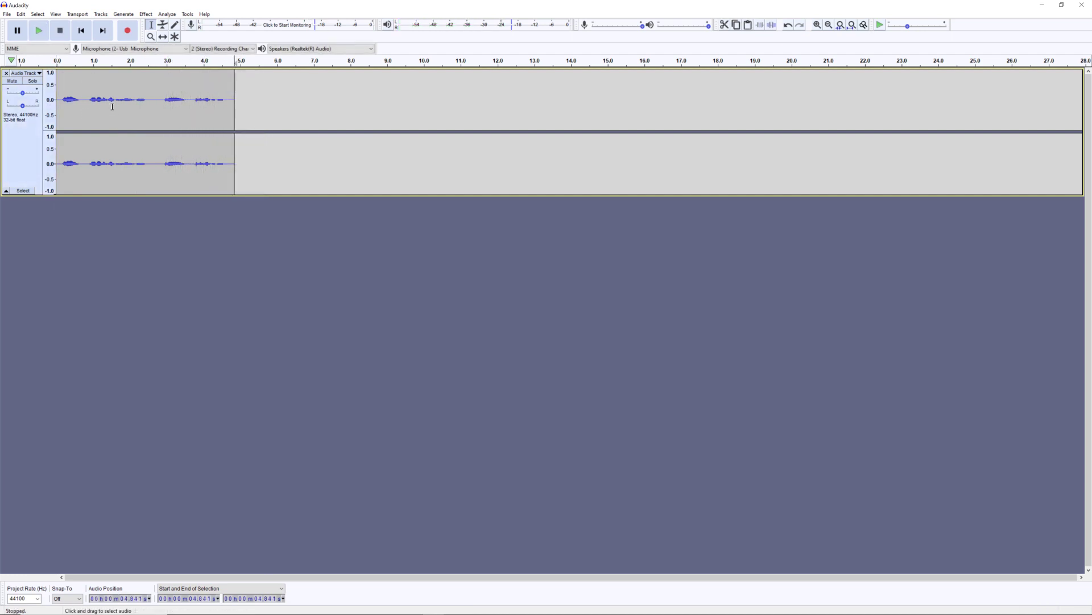
{"action": "left_click", "coordinate": [103, 30]}
Apply Reverb to the whole clip with room size 100%, pre-delay 10 ms and reverberance 50%, and listen to it.
{"action": "key", "text": "ctrl+a"}
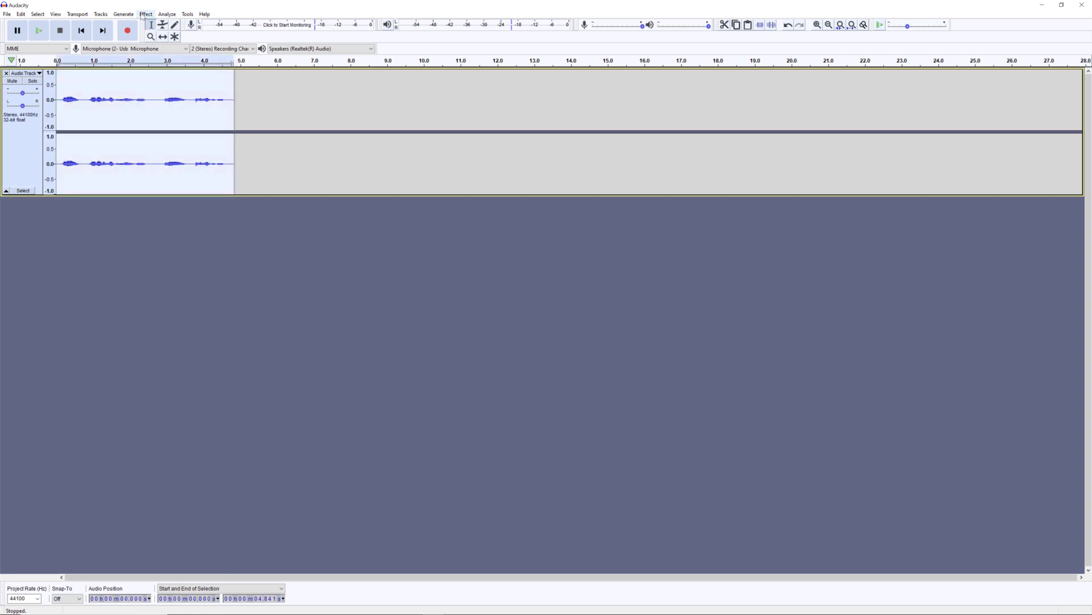
{"action": "left_click", "coordinate": [145, 14]}
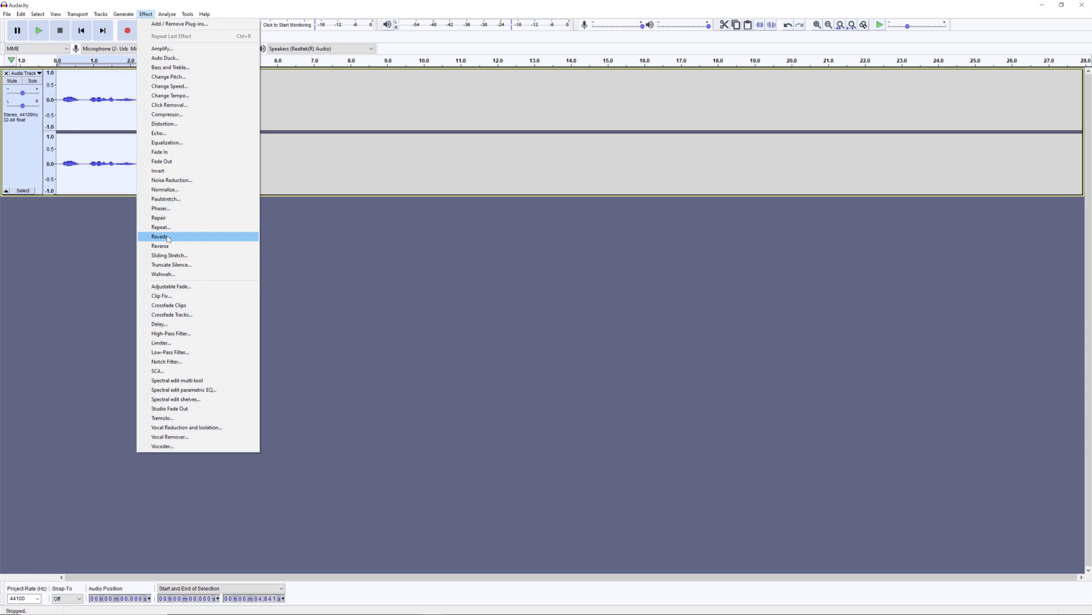
{"action": "left_click", "coordinate": [161, 236]}
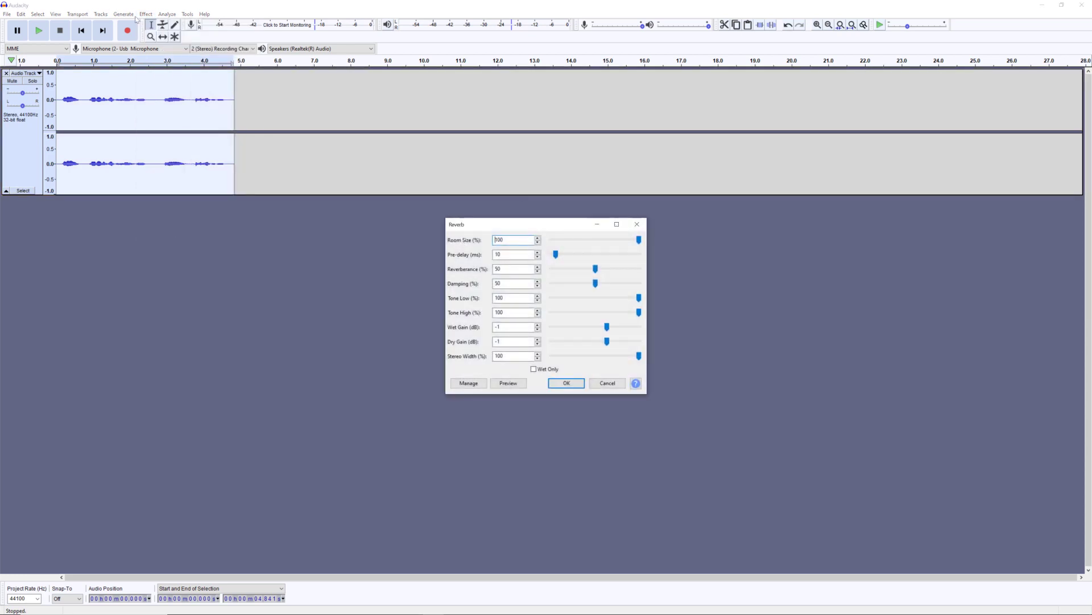
{"action": "left_click", "coordinate": [566, 382]}
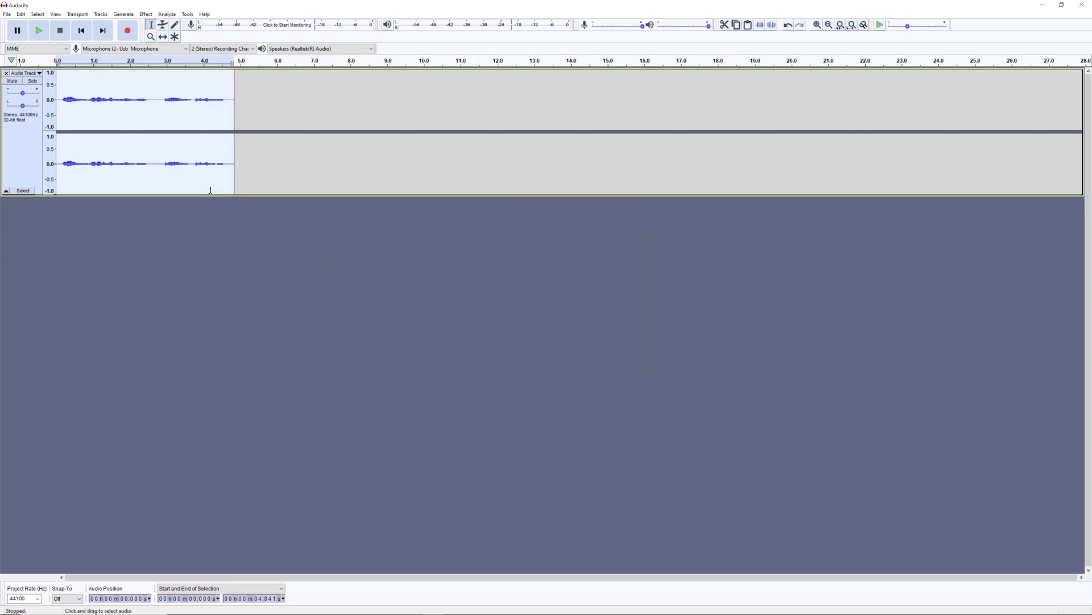
{"action": "key", "text": "space"}
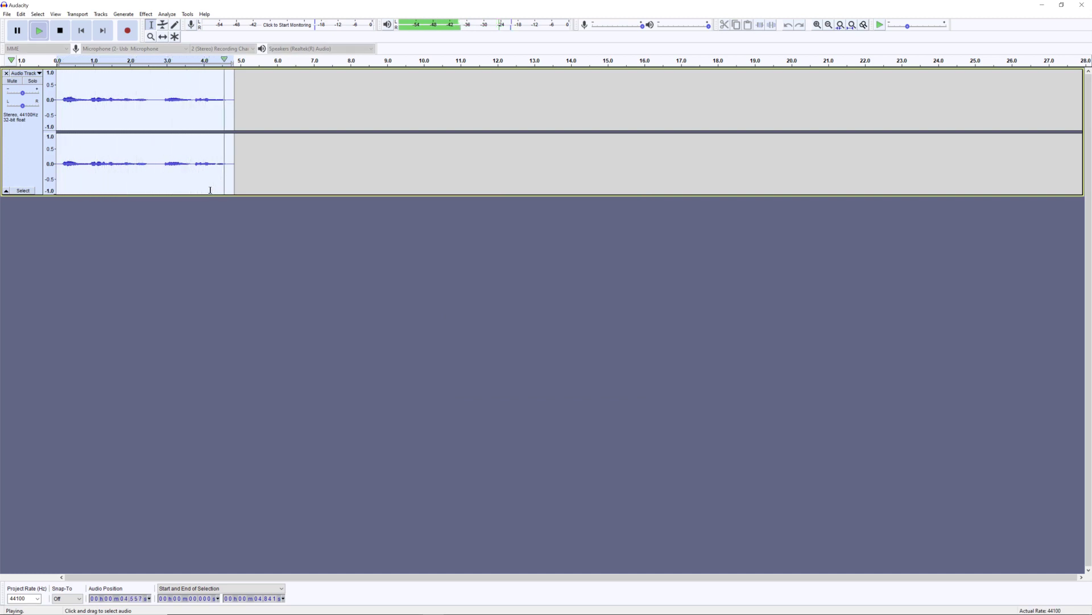
Apply the Reverb effect a second time with the same settings and play the clip back.
{"action": "left_click", "coordinate": [146, 14]}
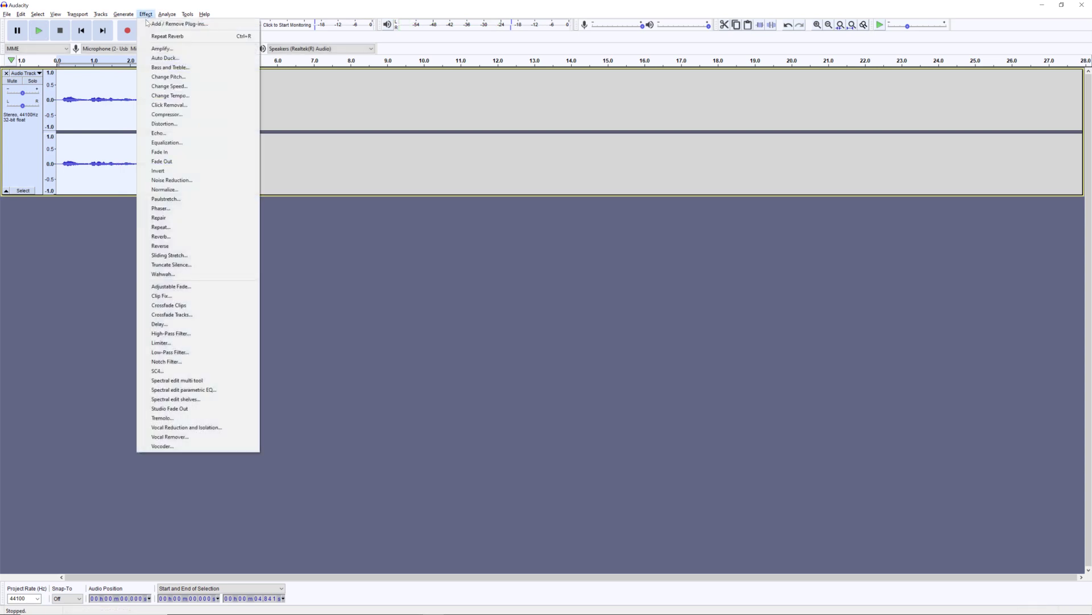
{"action": "left_click", "coordinate": [162, 235]}
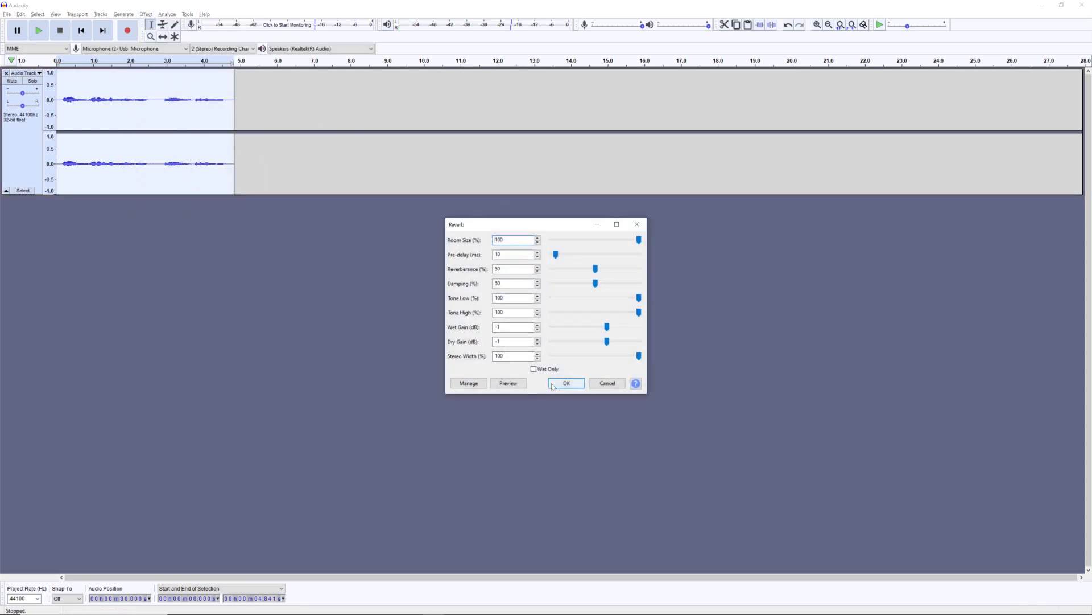
{"action": "left_click", "coordinate": [556, 384]}
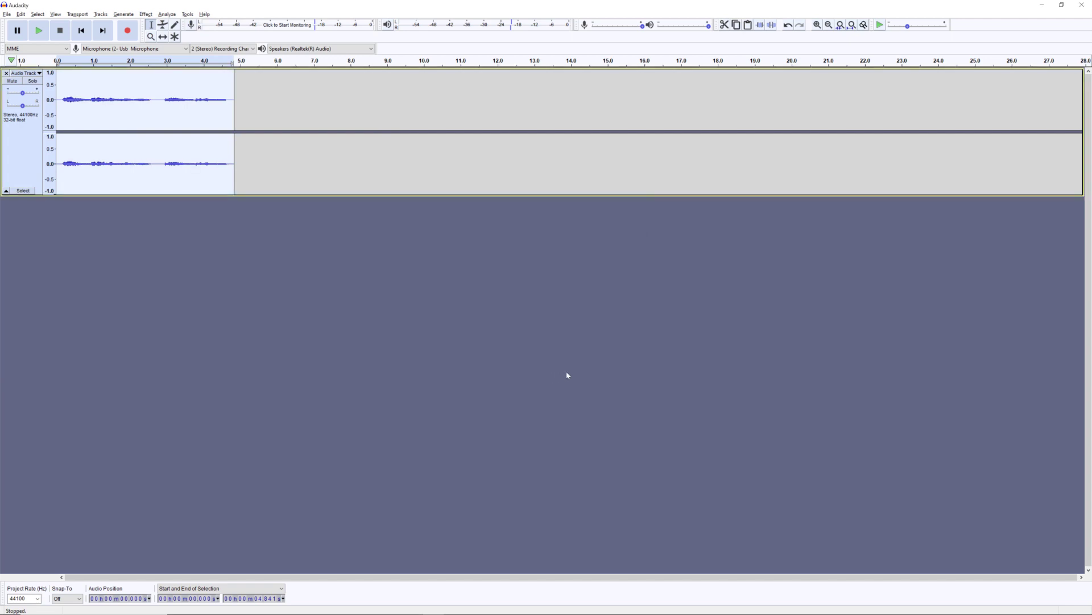
{"action": "key", "text": "space"}
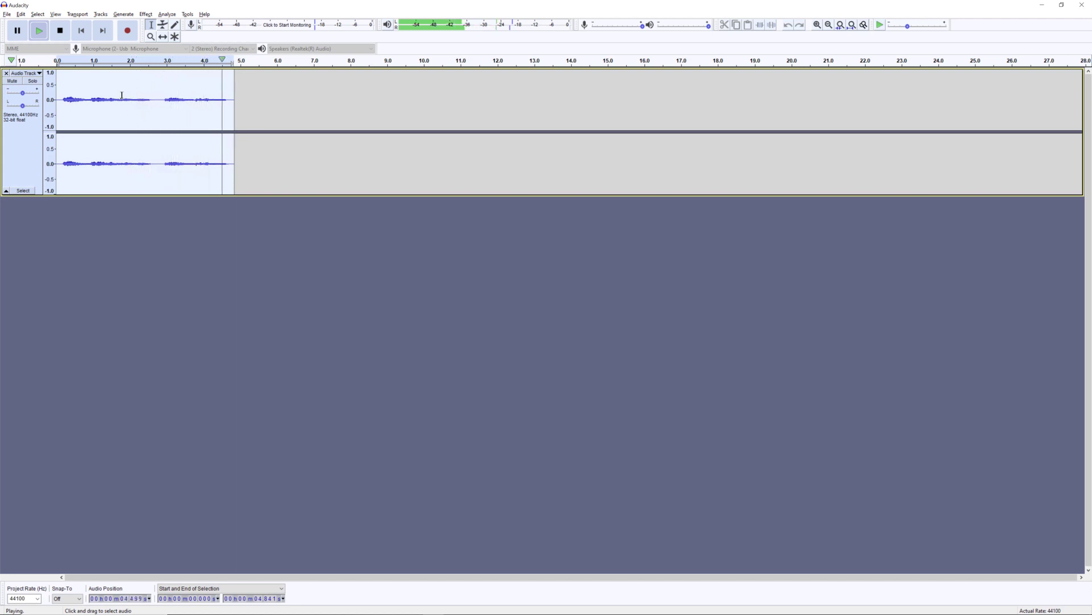
Export the clip as a 16-bit WAV file named Demo_Audio in the Holograms folder.
{"action": "left_click", "coordinate": [7, 14]}
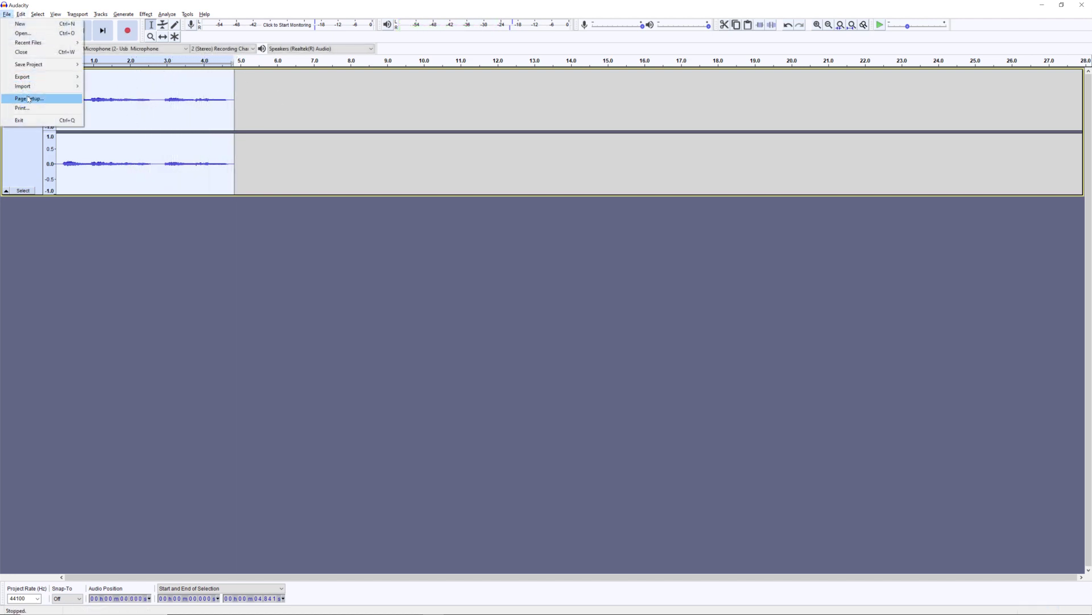
{"action": "mouse_move", "coordinate": [57, 76]}
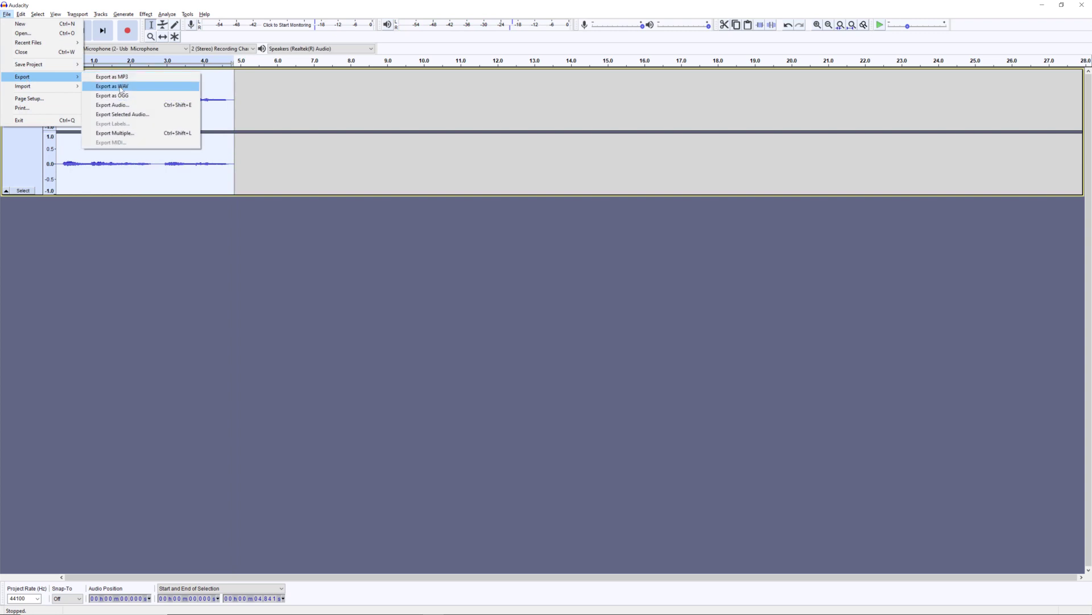
{"action": "left_click", "coordinate": [116, 88]}
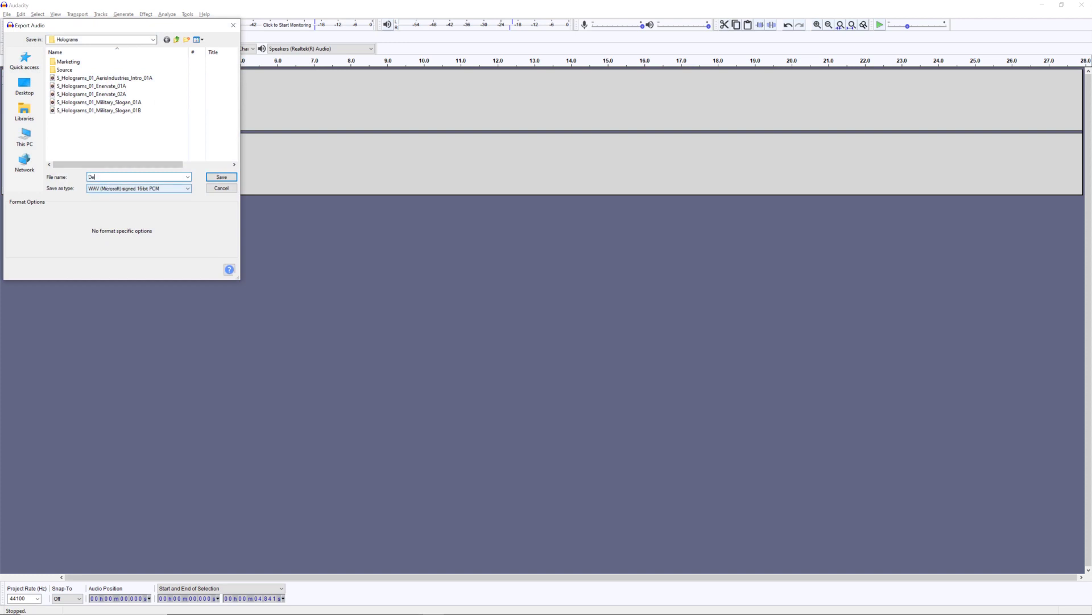
{"action": "type", "text": "Demo_Audio"}
{"action": "key", "text": "Return"}
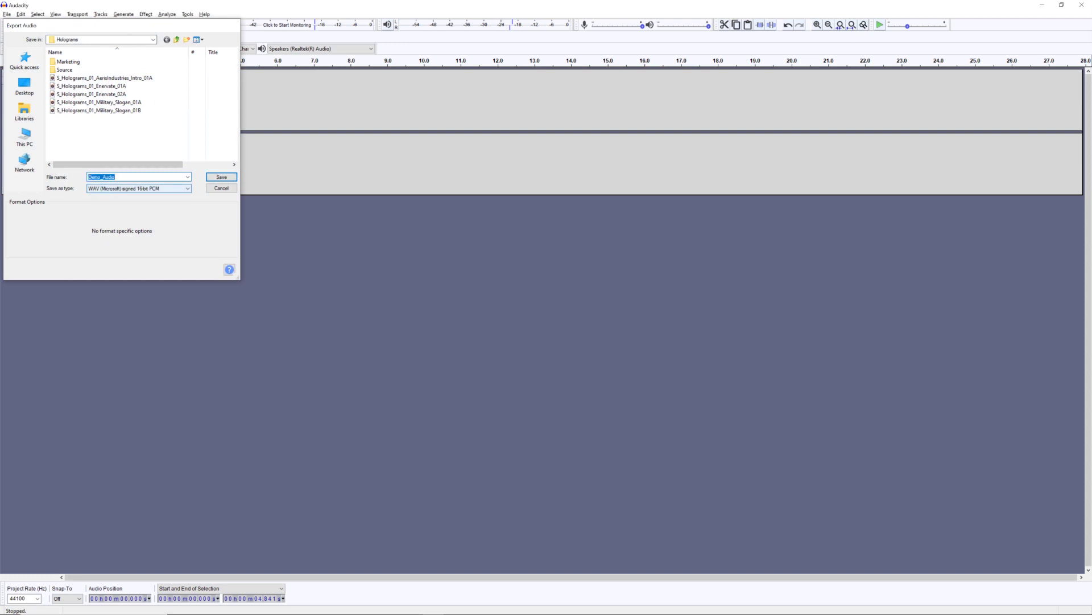
Save the WAV export and import Demo_Audio from the Holograms folder into the Demo content folder in Unreal Editor.
{"action": "key", "text": "Return"}
{"action": "key", "text": "alt+Tab"}
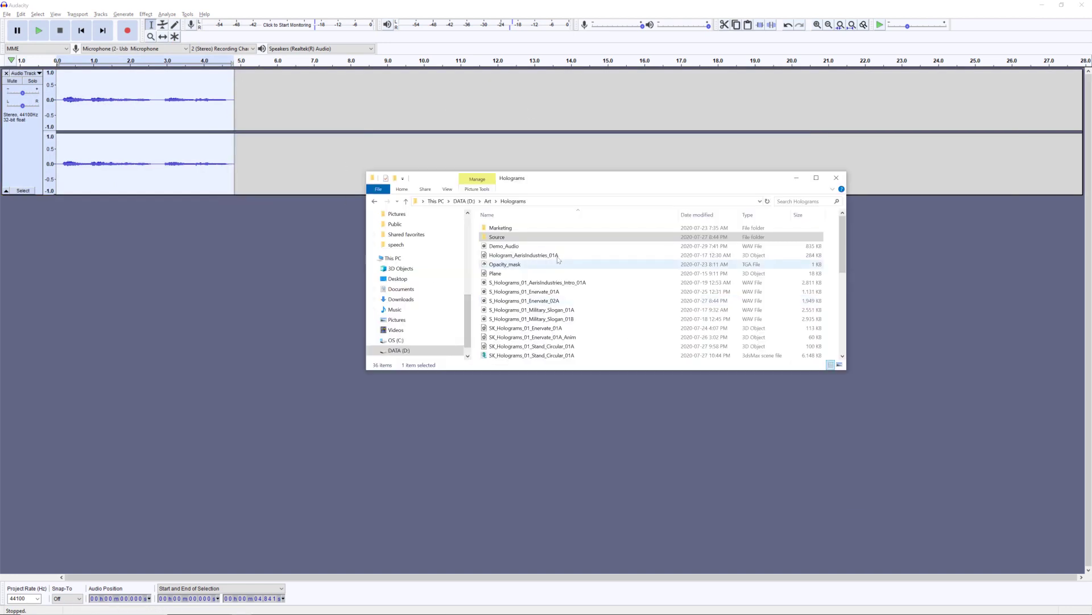
{"action": "left_click", "coordinate": [504, 246]}
{"action": "key", "text": "alt+Tab"}
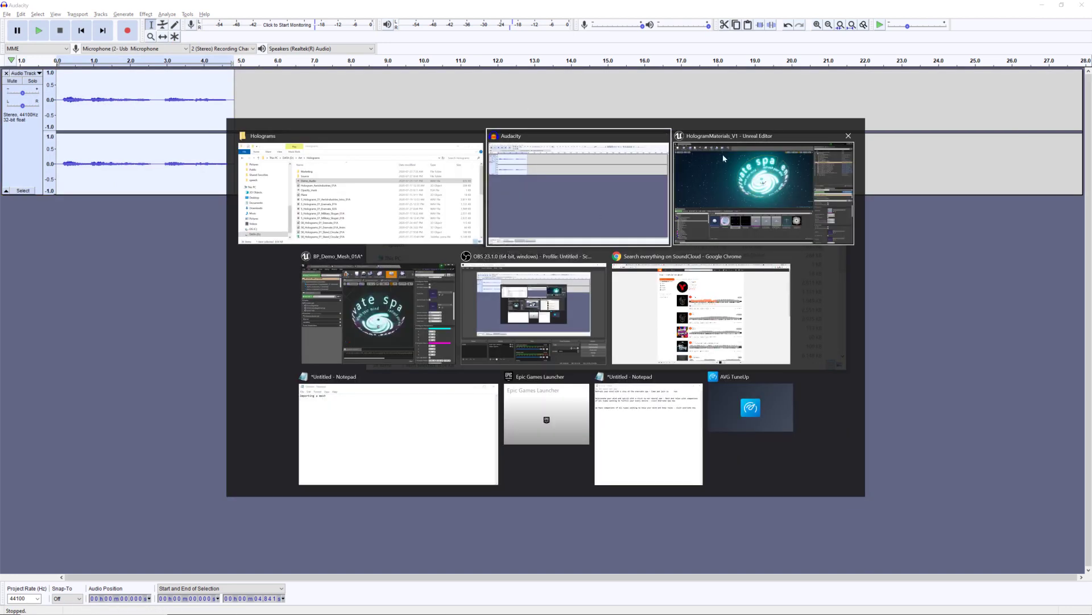
{"action": "key", "text": "alt+Tab"}
{"action": "key", "text": "alt+Tab"}
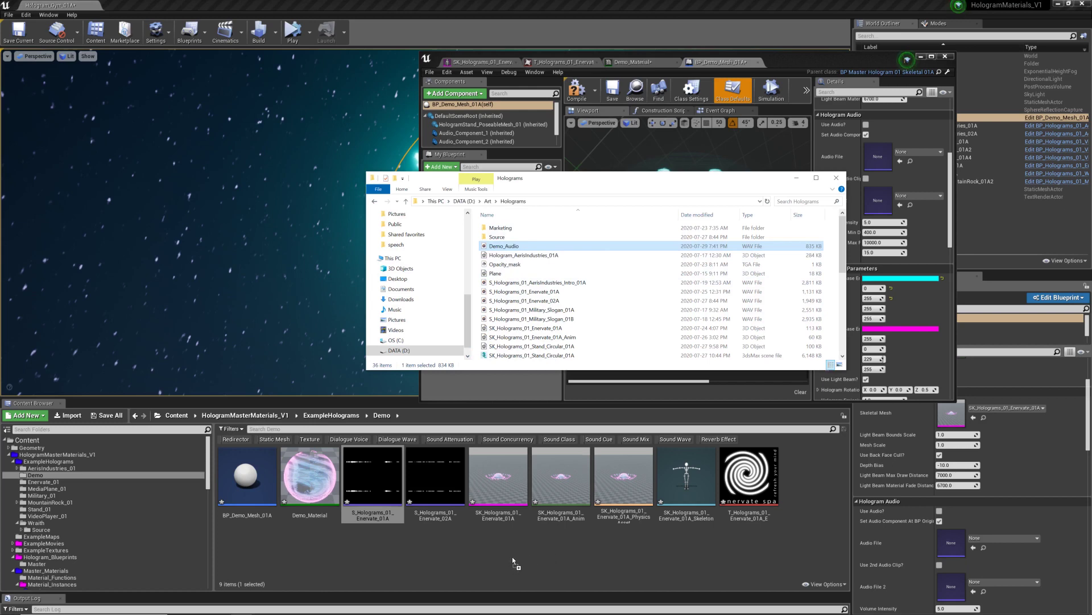
{"action": "left_click_drag", "start_coordinate": [512, 557], "coordinate": [511, 552]}
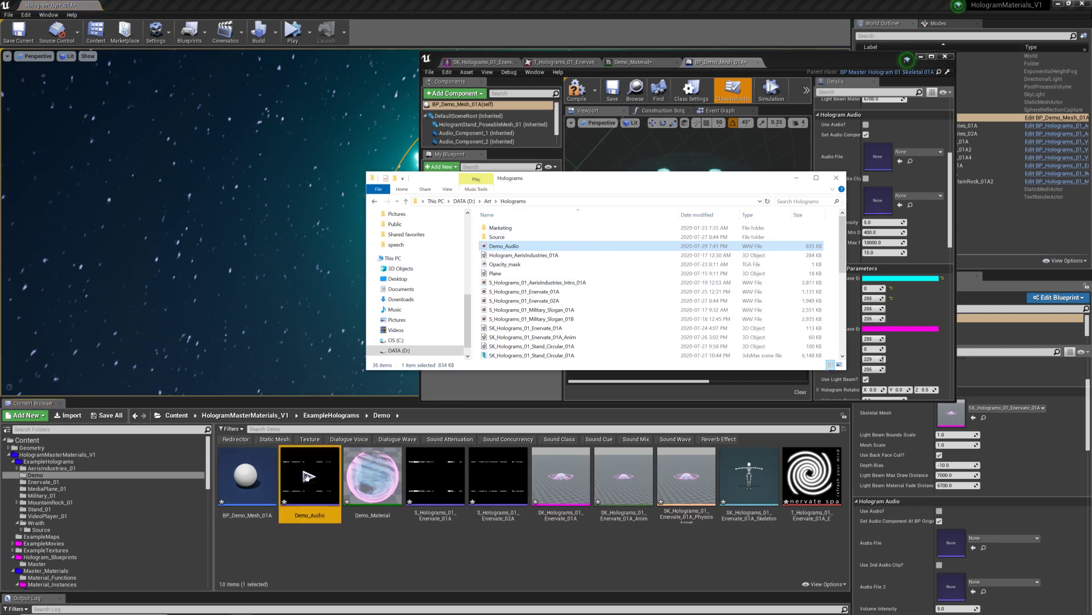
Preview the imported Demo_Audio sound and delete that asset from the Demo folder.
{"action": "left_click", "coordinate": [311, 477]}
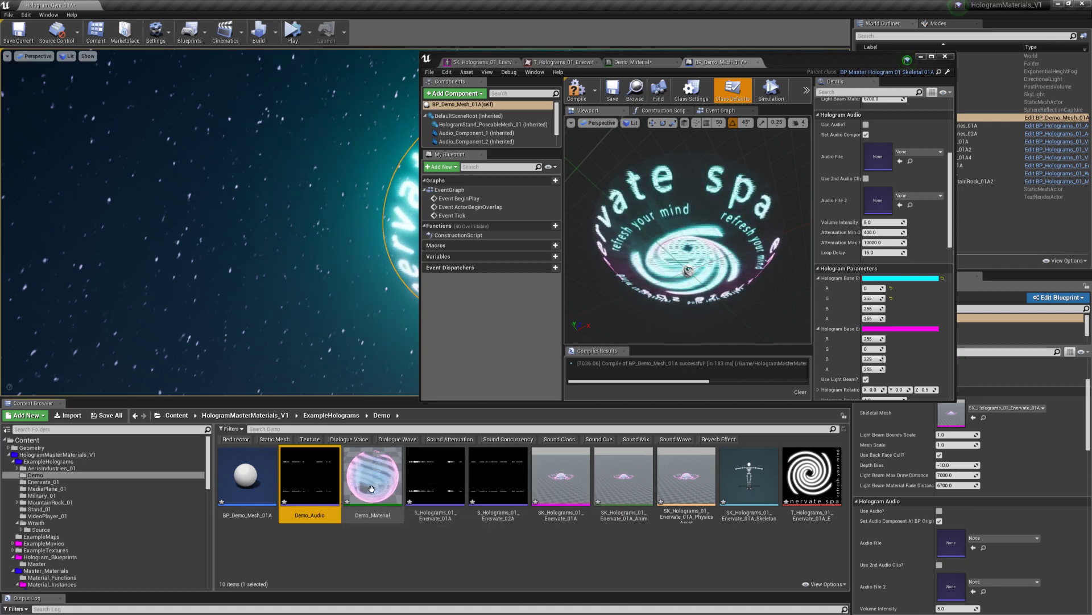
{"action": "left_click_drag", "start_coordinate": [369, 491], "coordinate": [317, 492]}
{"action": "left_click", "coordinate": [317, 491]}
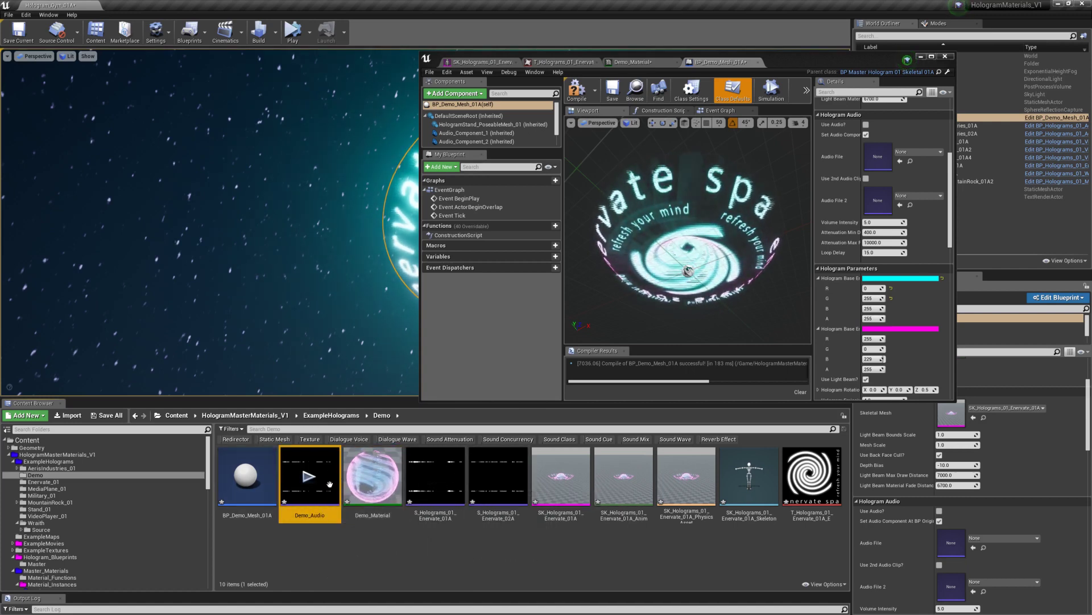
{"action": "key", "text": "Delete"}
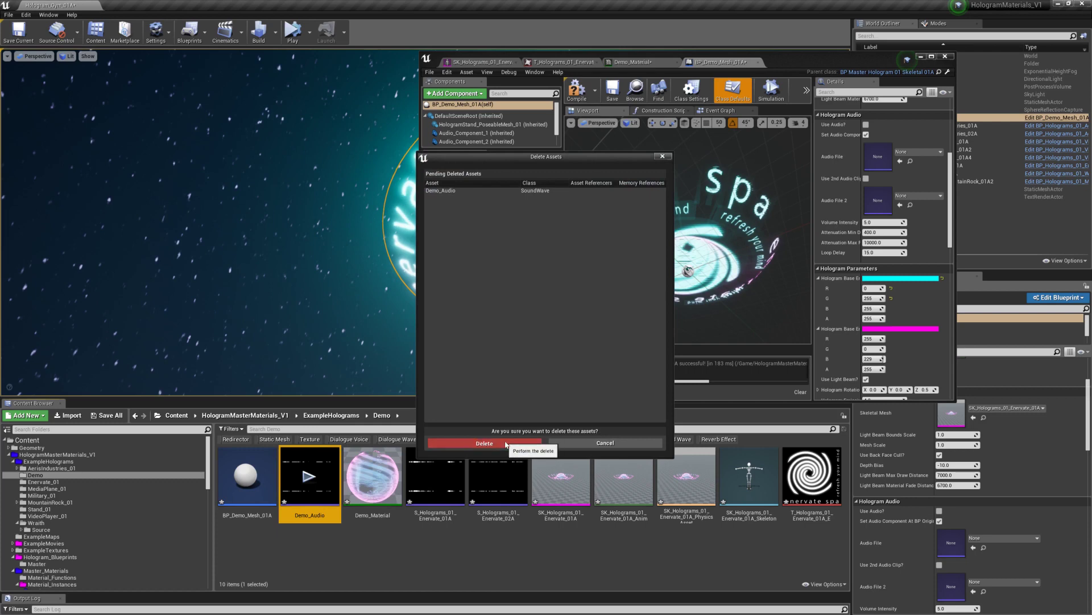
{"action": "left_click", "coordinate": [512, 444]}
Assign the S_Holograms_01_Enervate_01A sound as BP_Demo_Mesh_01A's Audio File and enable Use Audio.
{"action": "left_click", "coordinate": [402, 485]}
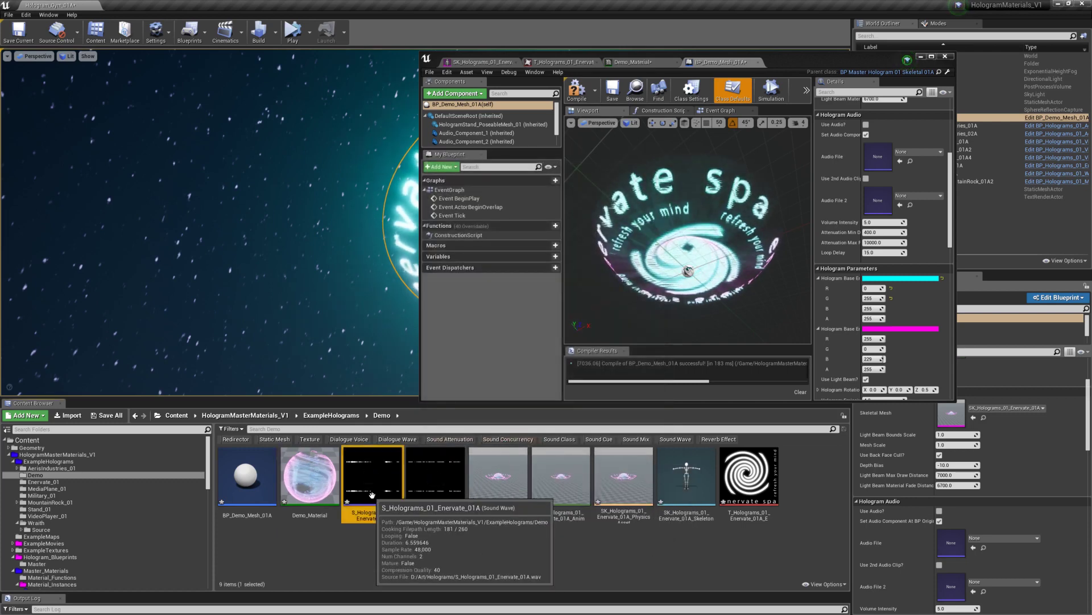
{"action": "mouse_move", "coordinate": [367, 474]}
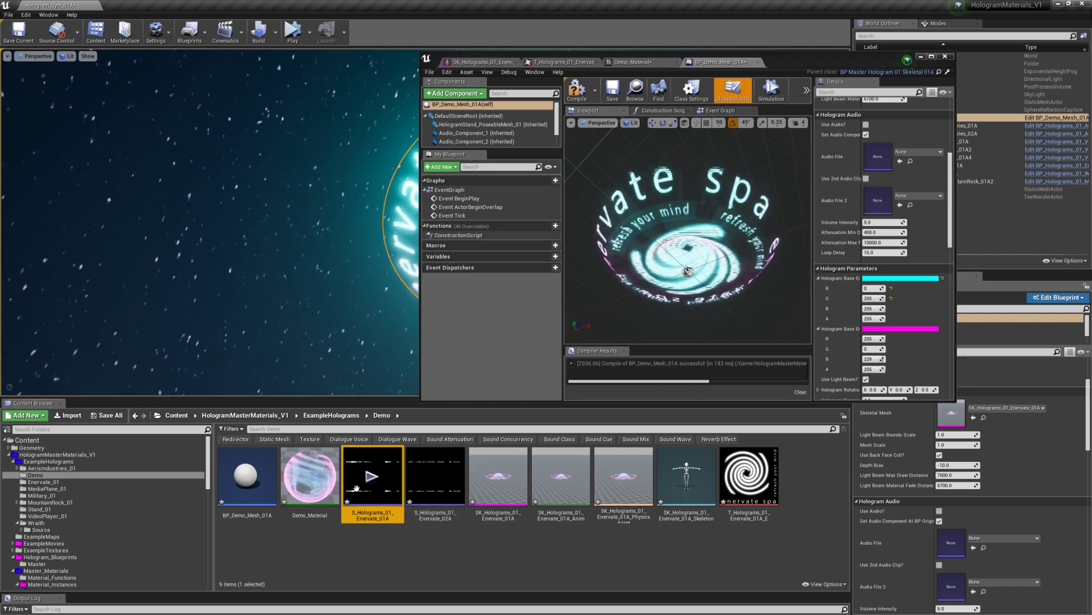
{"action": "left_click_drag", "start_coordinate": [951, 176], "coordinate": [952, 144]}
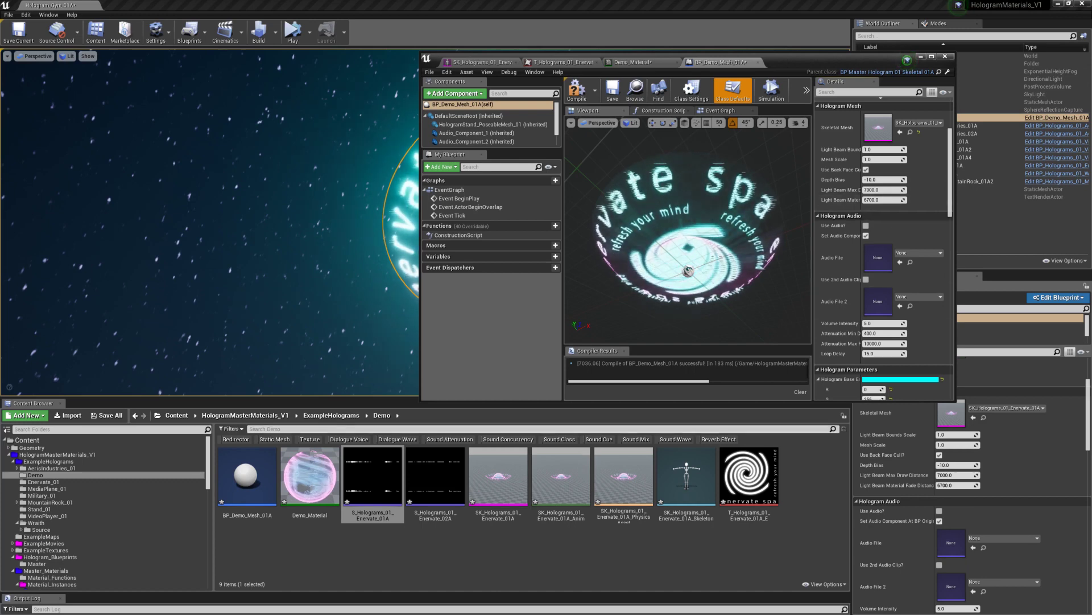
{"action": "left_click", "coordinate": [900, 261]}
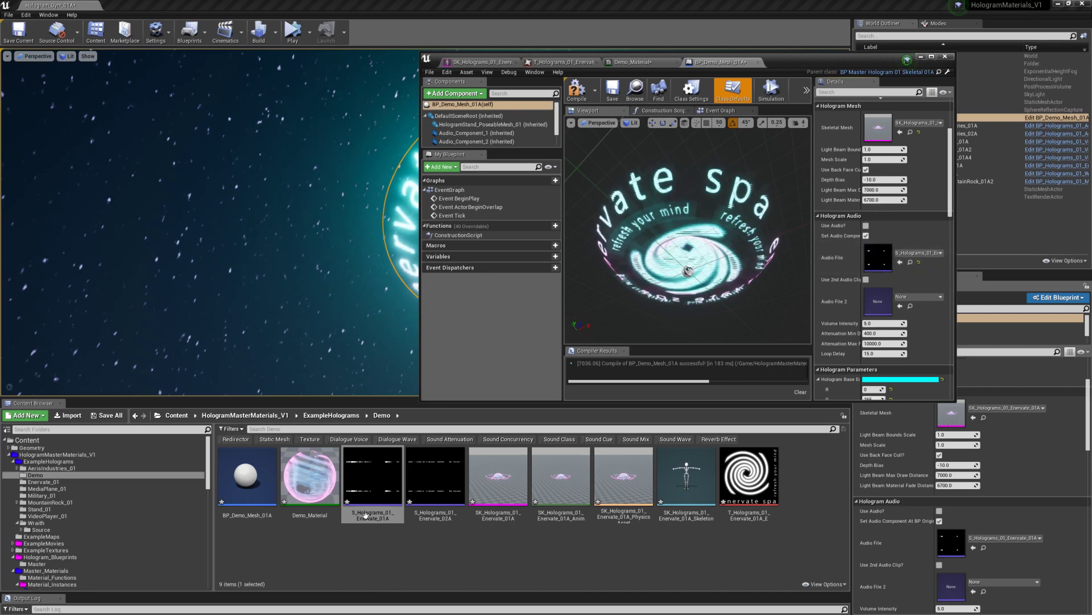
{"action": "left_click", "coordinate": [866, 226]}
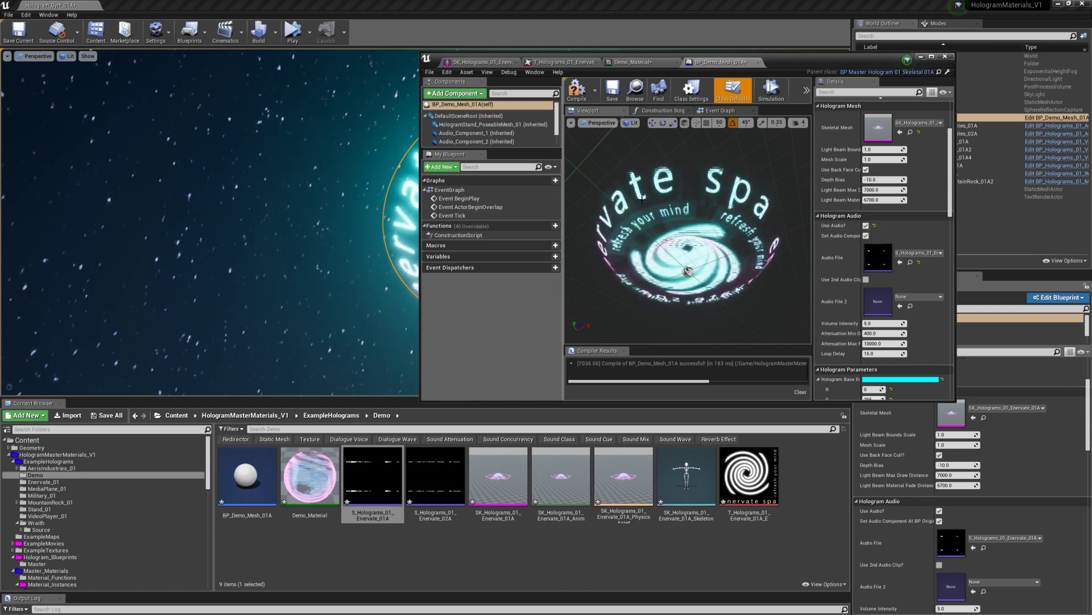
Enable the Use 2nd Audio Clip option in BP_Demo_Mesh_01A's Hologram Audio settings.
{"action": "left_click_drag", "start_coordinate": [951, 201], "coordinate": [951, 221]}
{"action": "left_click_drag", "start_coordinate": [861, 213], "coordinate": [871, 214]}
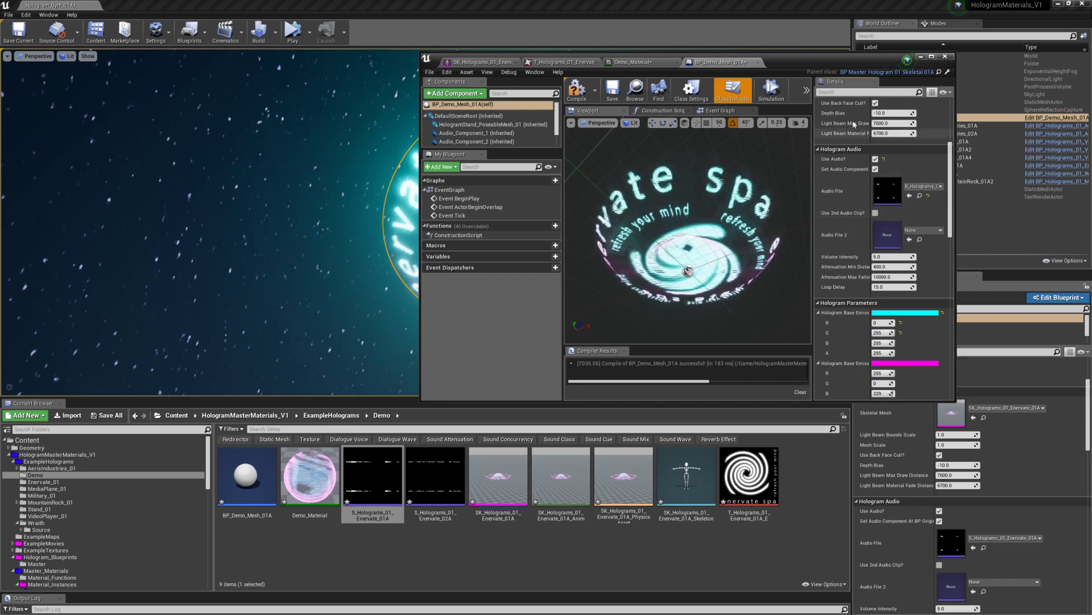
{"action": "left_click_drag", "start_coordinate": [809, 61], "coordinate": [804, 47]}
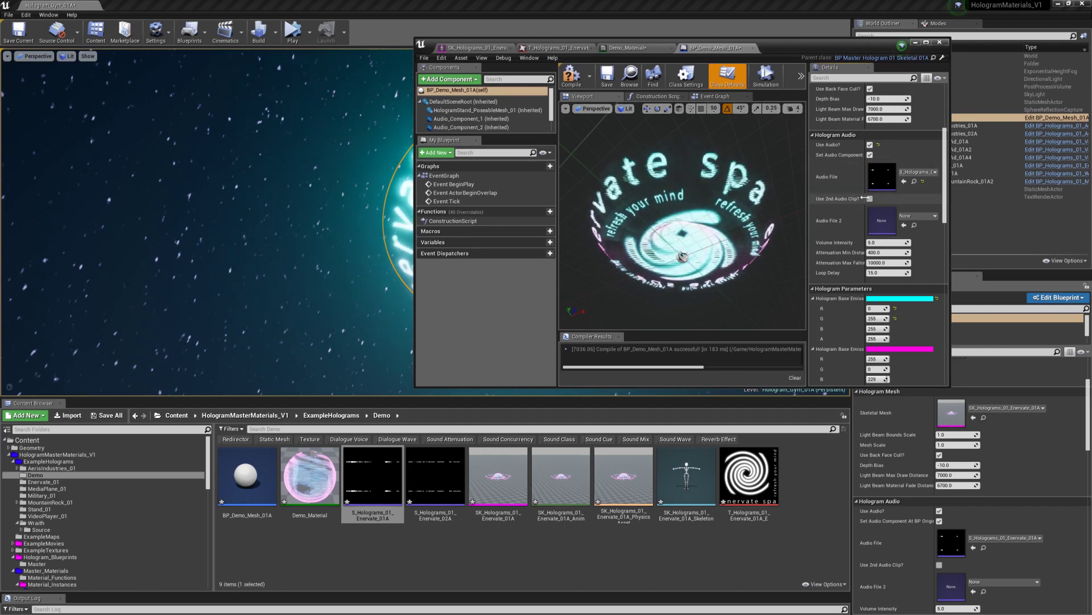
{"action": "left_click", "coordinate": [870, 199]}
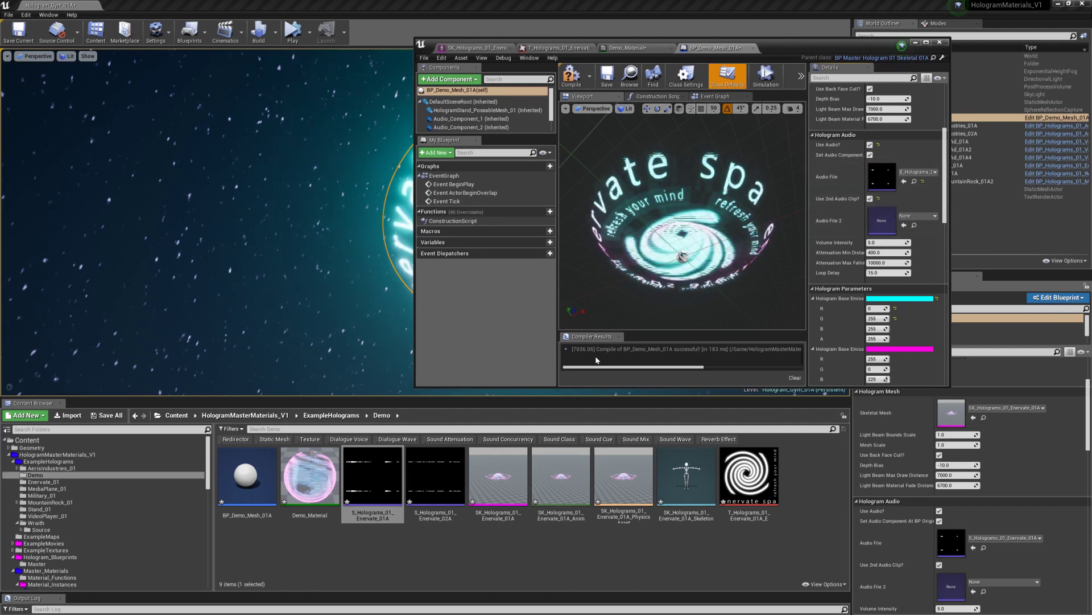
Preview the two Enervate sound waves and assign S_Holograms_01_Enervate_02A as Audio File 2.
{"action": "left_click", "coordinate": [438, 486]}
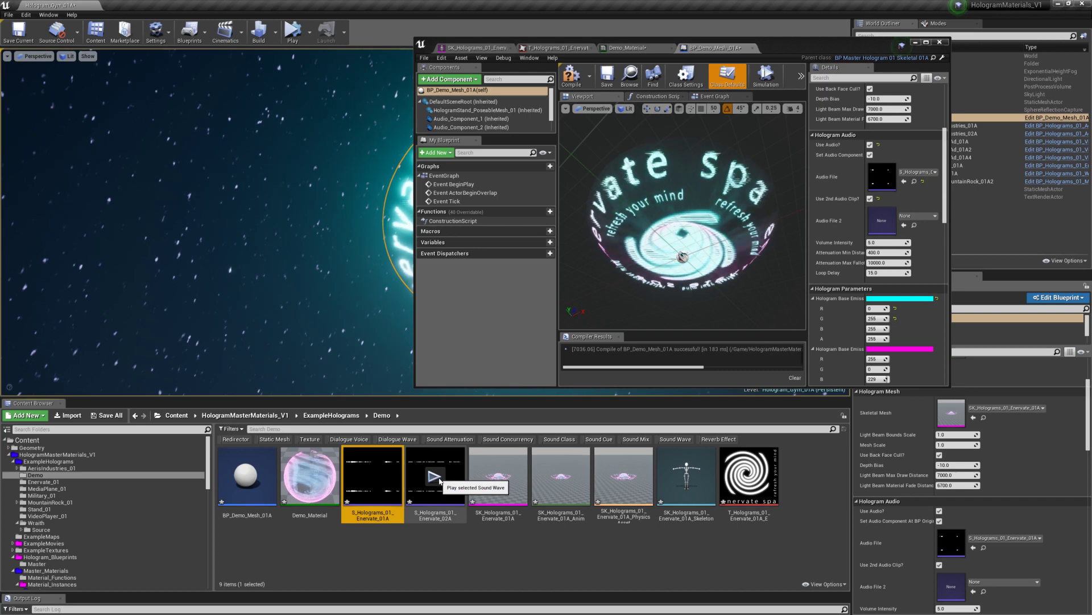
{"action": "left_click", "coordinate": [440, 480]}
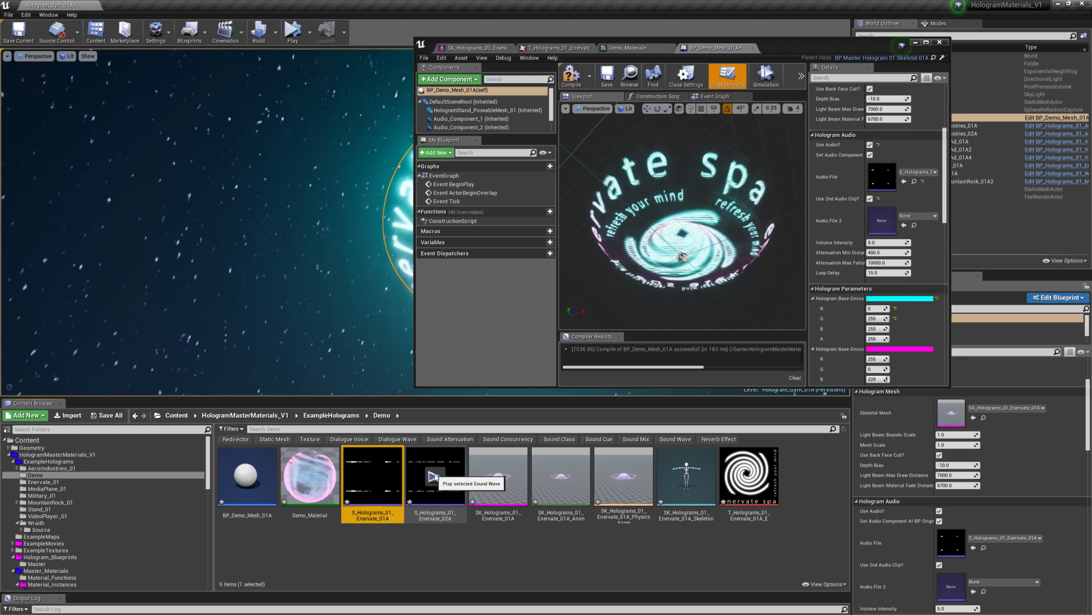
{"action": "left_click", "coordinate": [433, 478]}
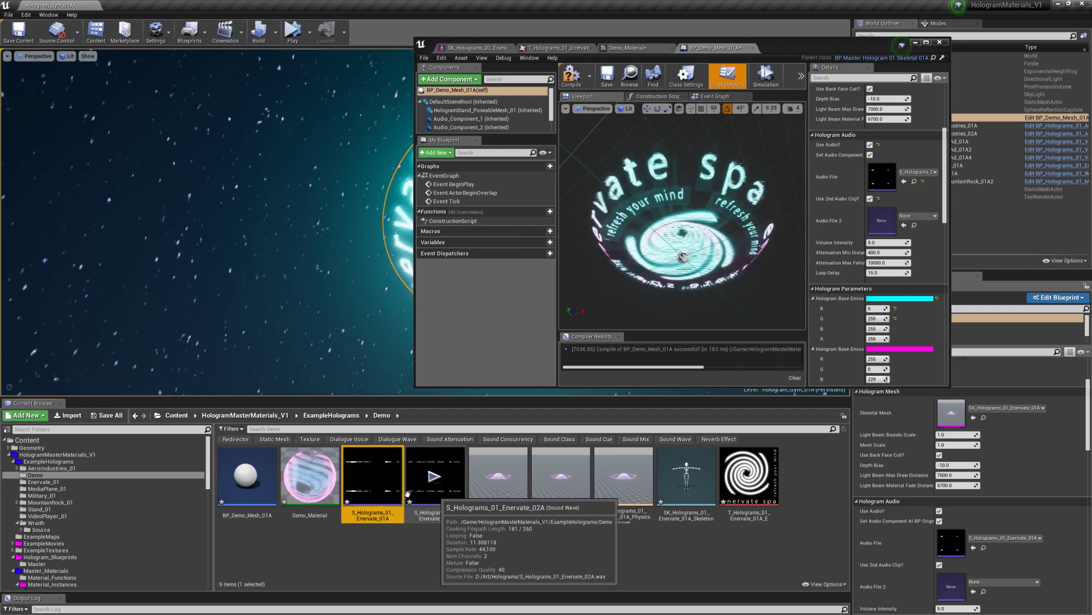
{"action": "left_click", "coordinate": [371, 478]}
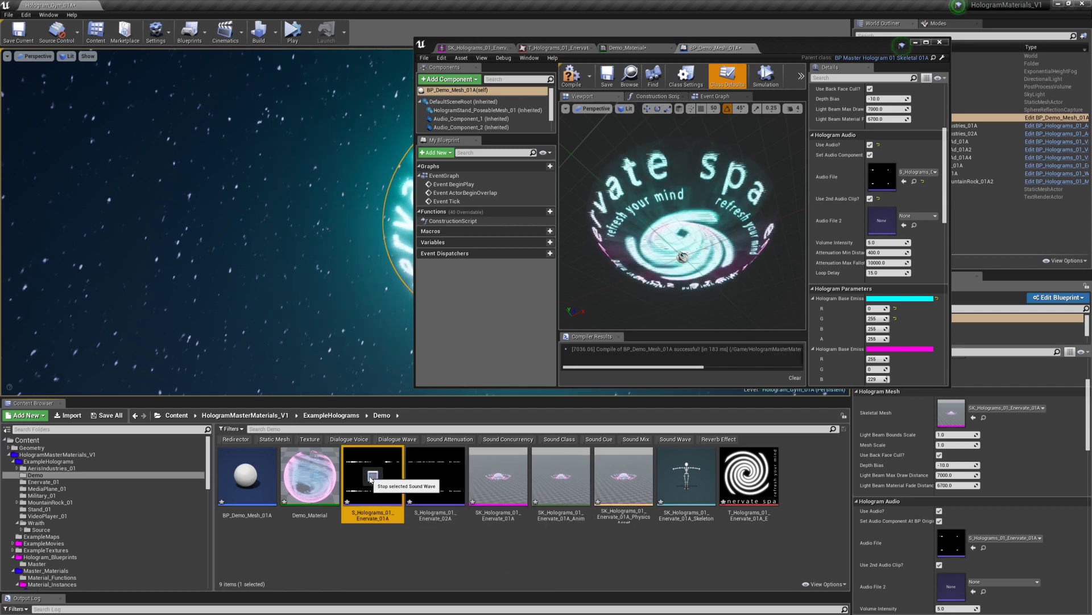
{"action": "left_click", "coordinate": [370, 479]}
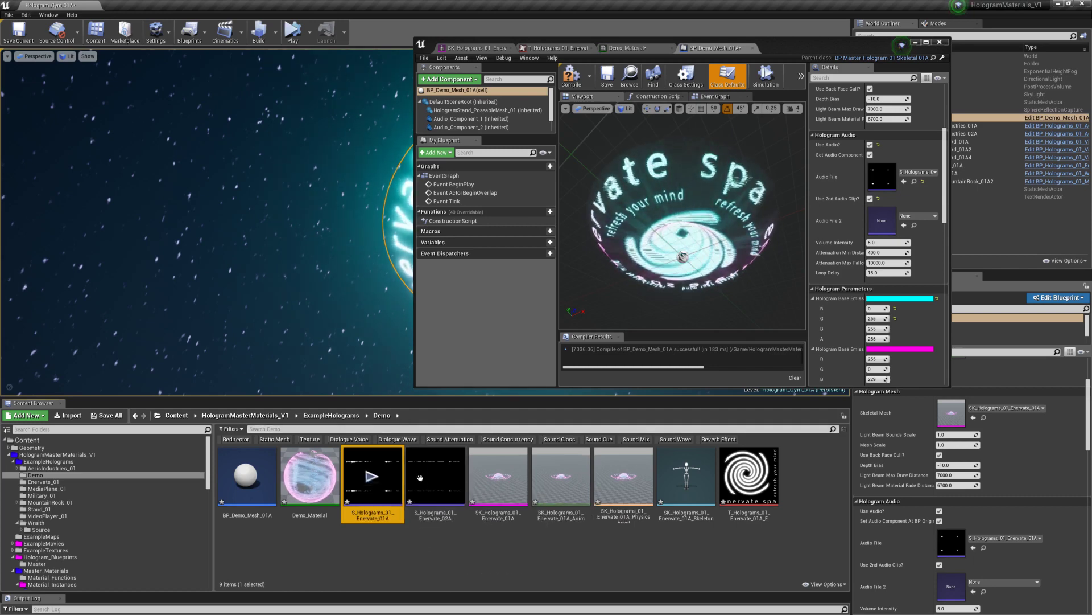
{"action": "left_click", "coordinate": [438, 501]}
{"action": "left_click_drag", "start_coordinate": [683, 239], "coordinate": [625, 245], "text": "alt"}
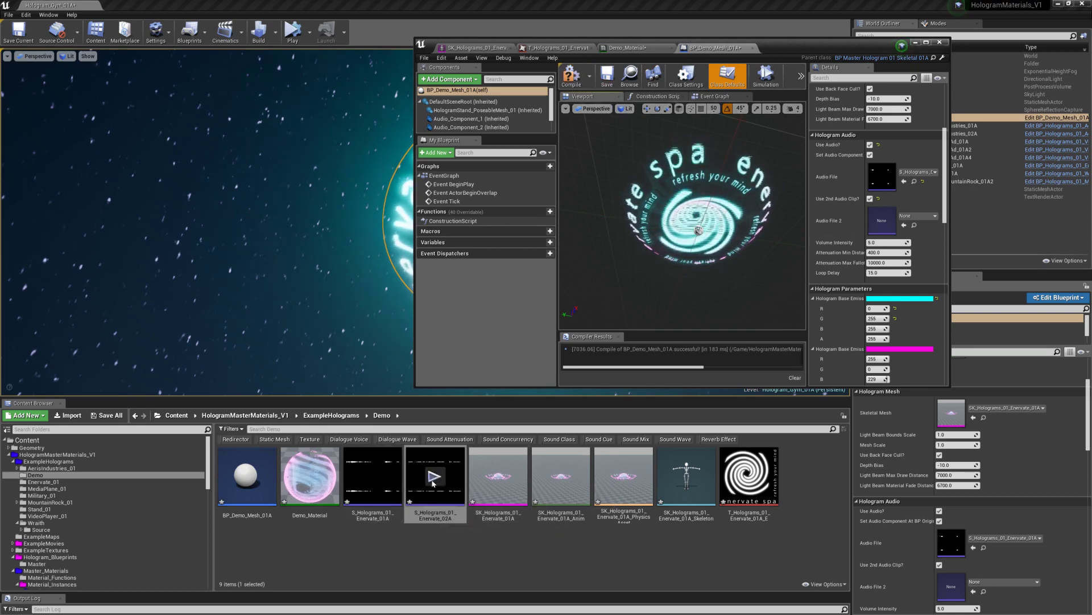
{"action": "left_click", "coordinate": [905, 226]}
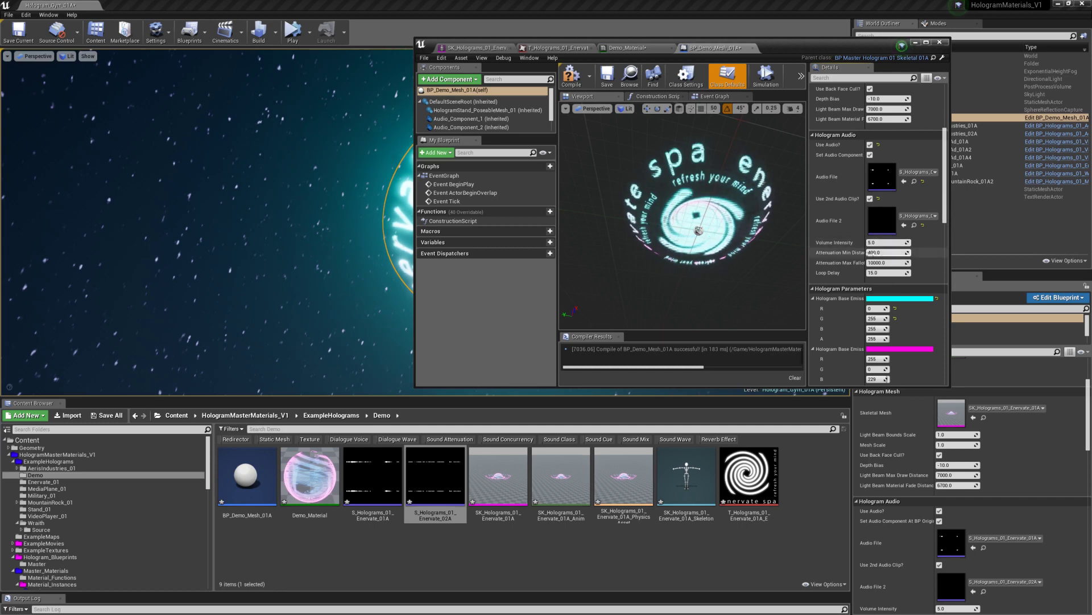
Compile the BP_Demo_Mesh_01A blueprint with its two audio clips.
{"action": "mouse_move", "coordinate": [865, 258]}
{"action": "left_mouse_down"}
{"action": "mouse_move", "coordinate": [887, 258]}
{"action": "mouse_move", "coordinate": [874, 257]}
{"action": "left_mouse_up"}
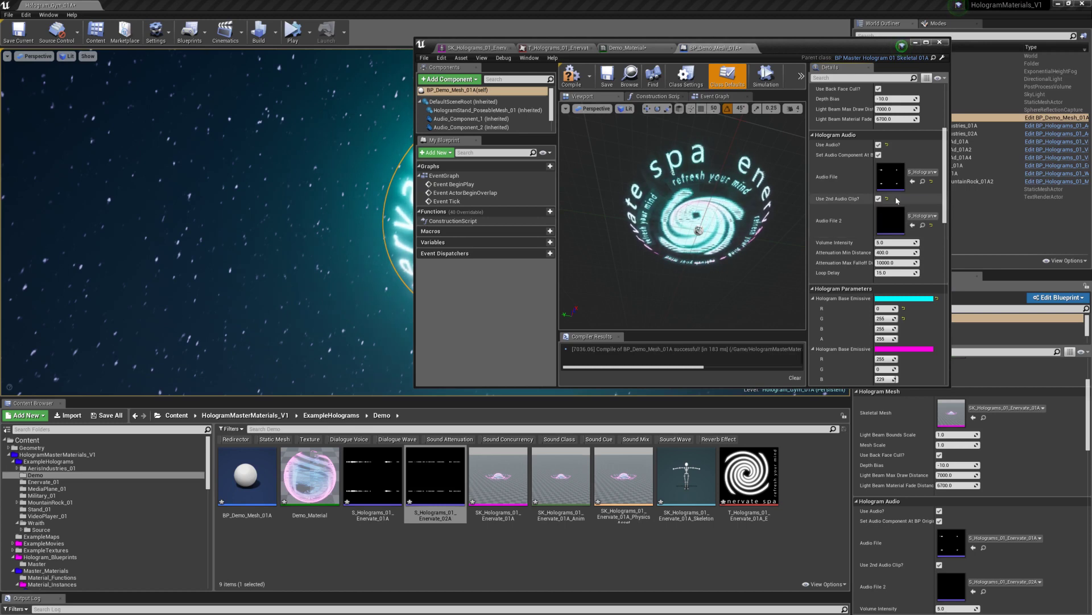
{"action": "scroll", "coordinate": [897, 201], "scroll_direction": "down", "scroll_amount": 1}
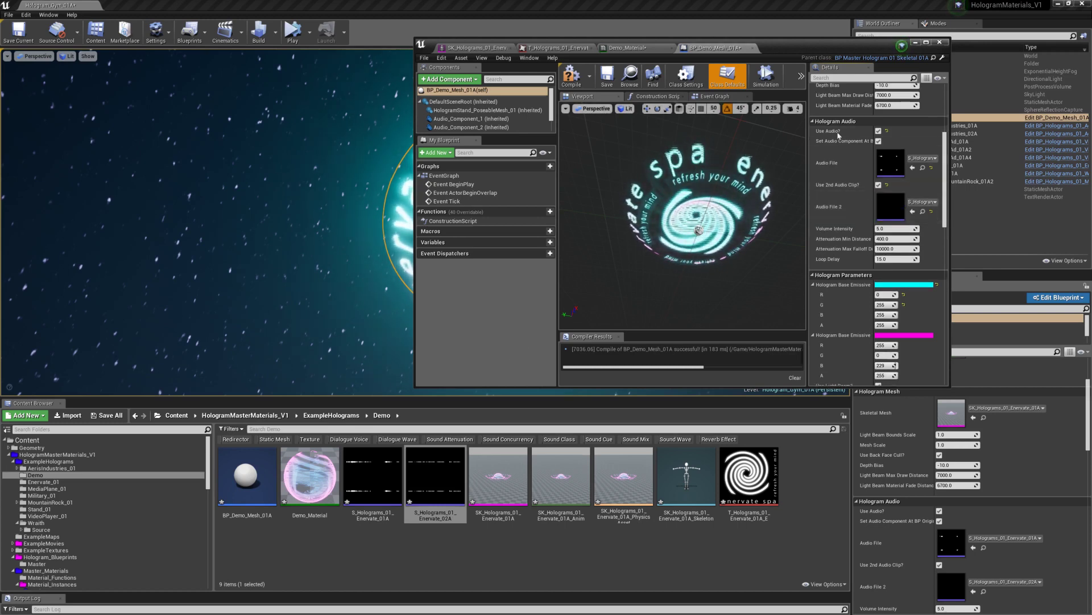
{"action": "left_click", "coordinate": [571, 80]}
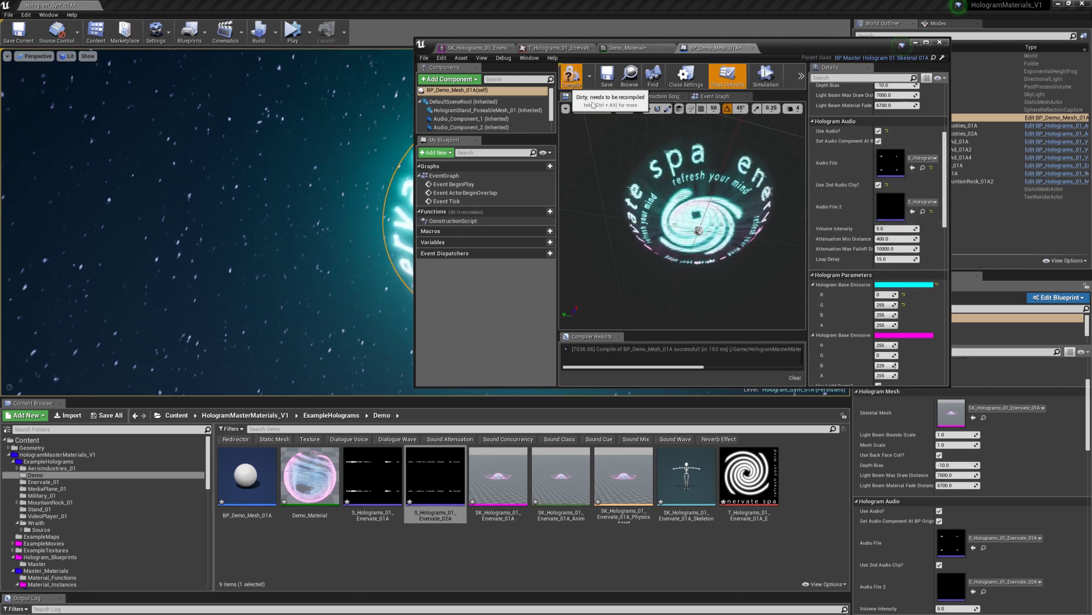
Simulate the level to hear the hologram's audio from nearby, and stop the simulation.
{"action": "left_click_drag", "start_coordinate": [774, 45], "coordinate": [893, 184]}
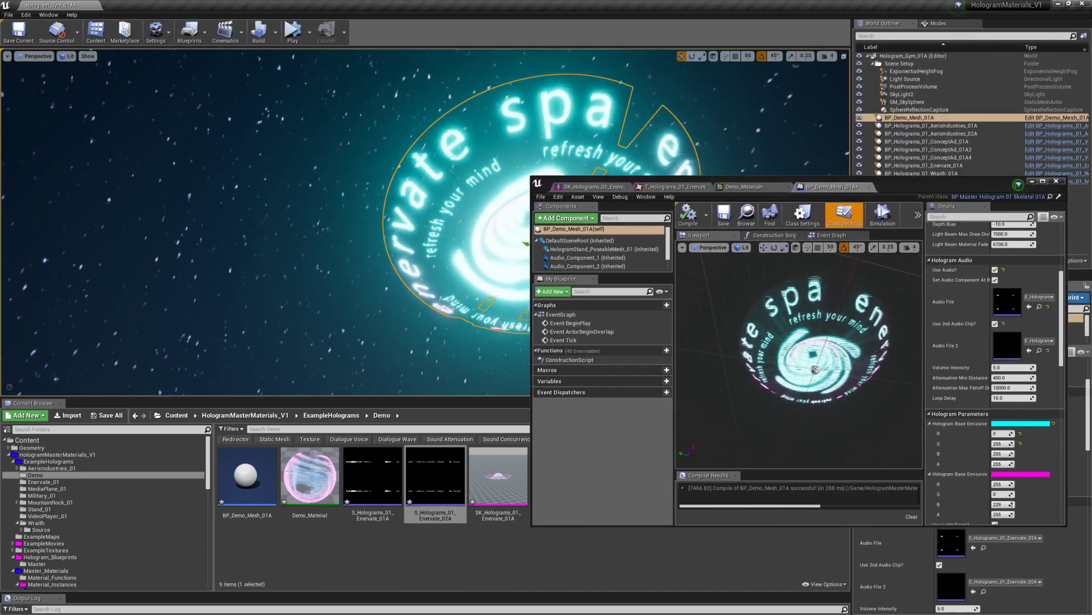
{"action": "right_click_drag", "start_coordinate": [365, 222], "coordinate": [447, 228]}
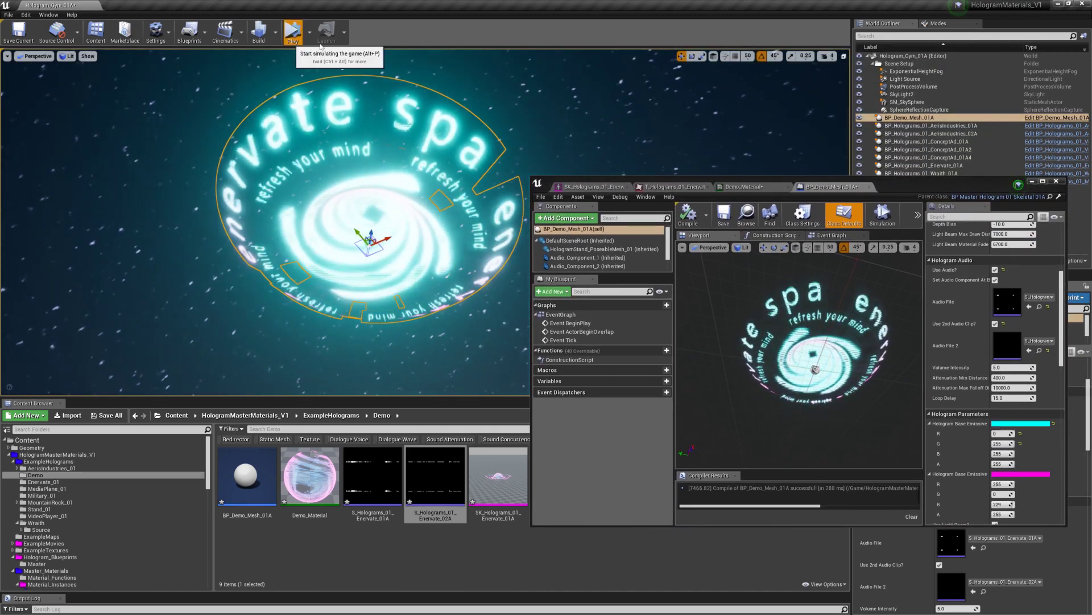
{"action": "left_click", "coordinate": [292, 34]}
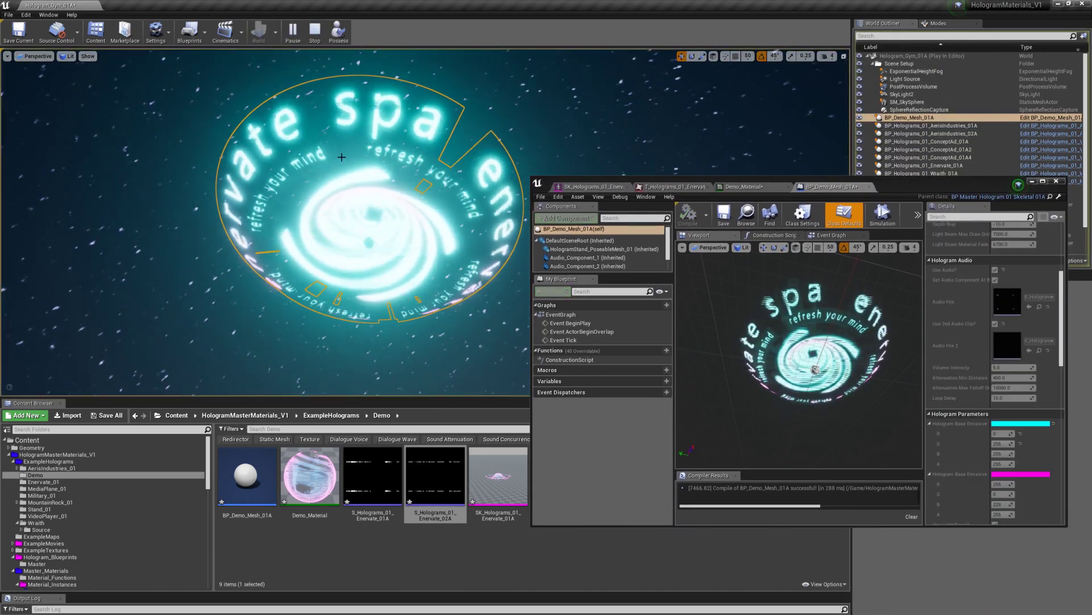
{"action": "right_click_drag", "start_coordinate": [330, 146], "coordinate": [327, 90]}
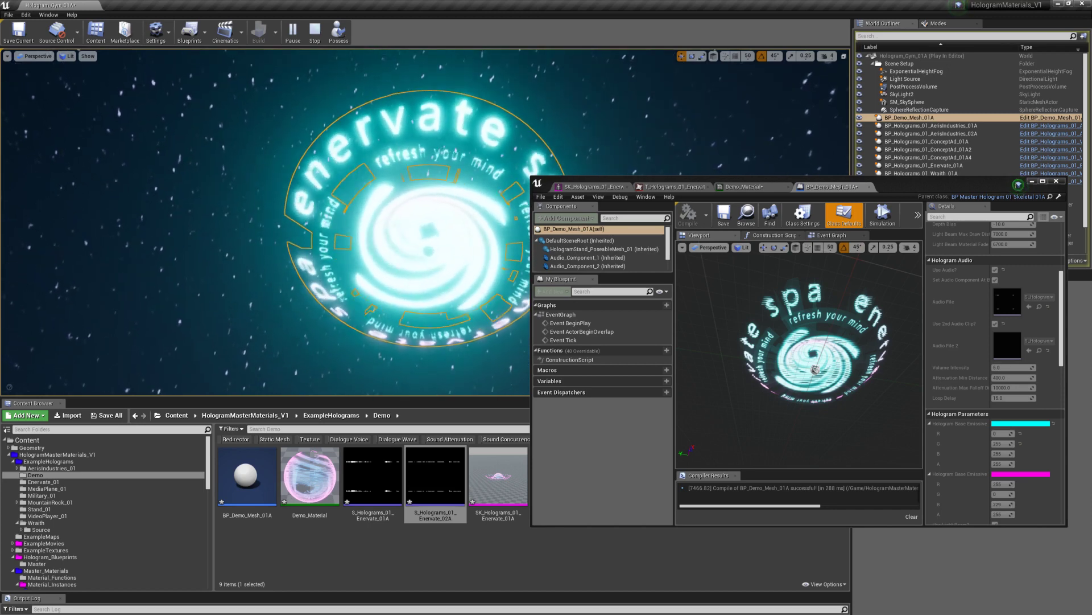
{"action": "key", "text": "Escape"}
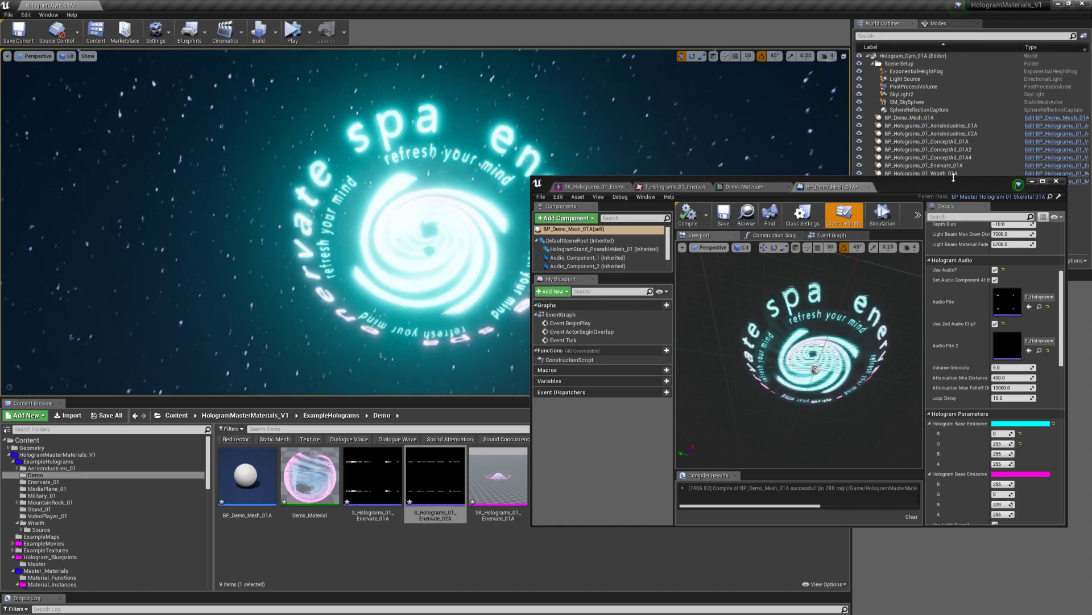
Enlarge the blueprint editor window, examine the hologram in the level from several angles, and review its audio, color and light parameters.
{"action": "left_click_drag", "start_coordinate": [951, 179], "coordinate": [951, 39]}
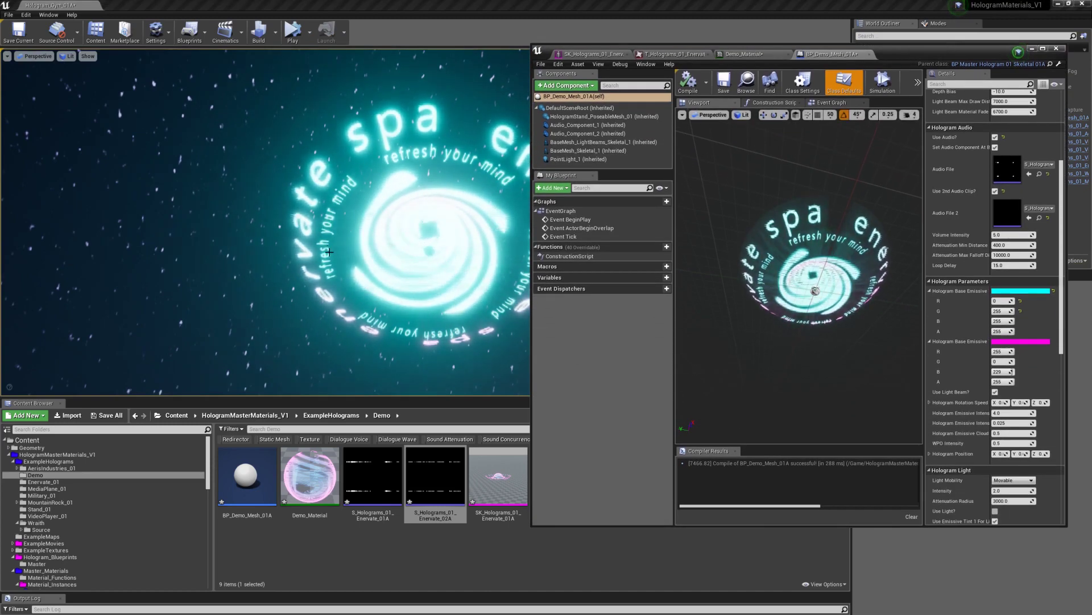
{"action": "left_click", "coordinate": [405, 212]}
{"action": "right_click_drag", "start_coordinate": [405, 213], "coordinate": [393, 184]}
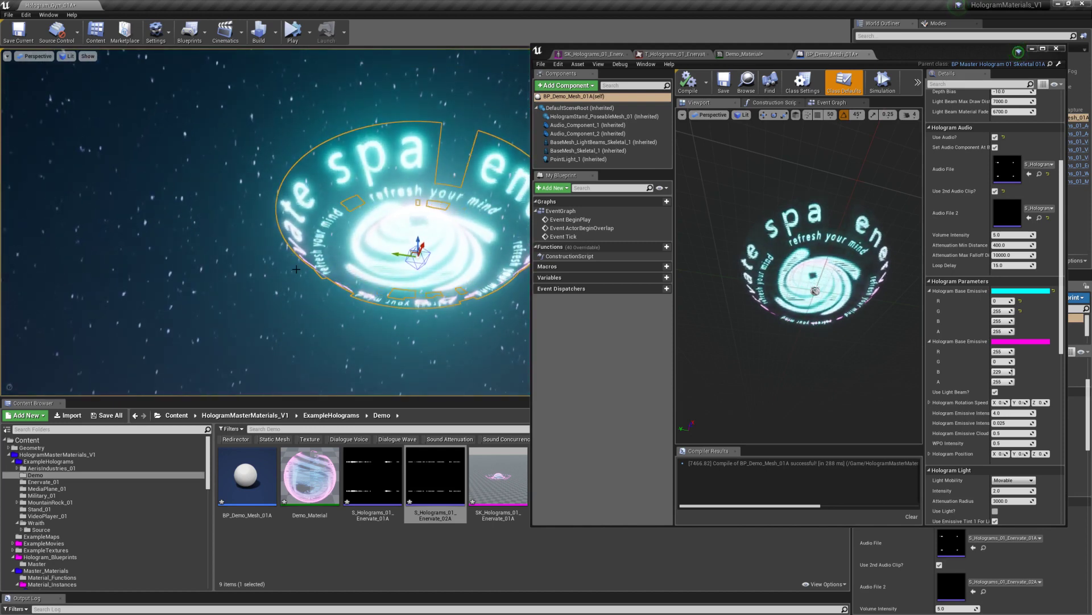
{"action": "right_click_drag", "start_coordinate": [377, 223], "coordinate": [417, 238]}
{"action": "key", "text": "Escape"}
{"action": "left_click", "coordinate": [378, 227]}
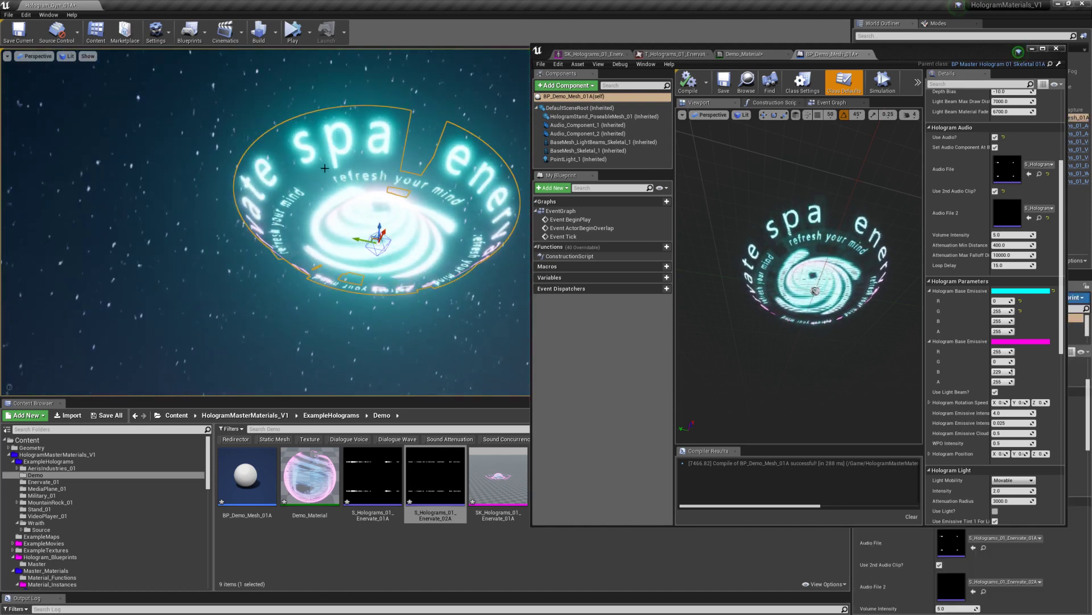
{"action": "right_click_drag", "start_coordinate": [376, 232], "coordinate": [373, 209]}
{"action": "key", "text": "Escape"}
{"action": "right_click_drag", "start_coordinate": [387, 290], "coordinate": [382, 301]}
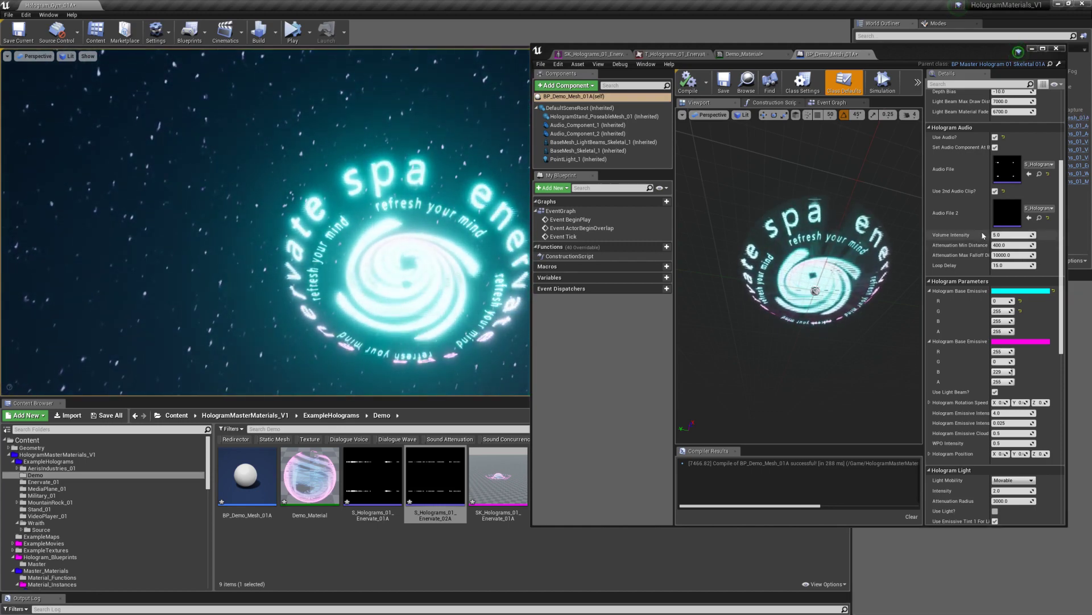
{"action": "scroll", "coordinate": [990, 242], "scroll_direction": "down", "scroll_amount": 2}
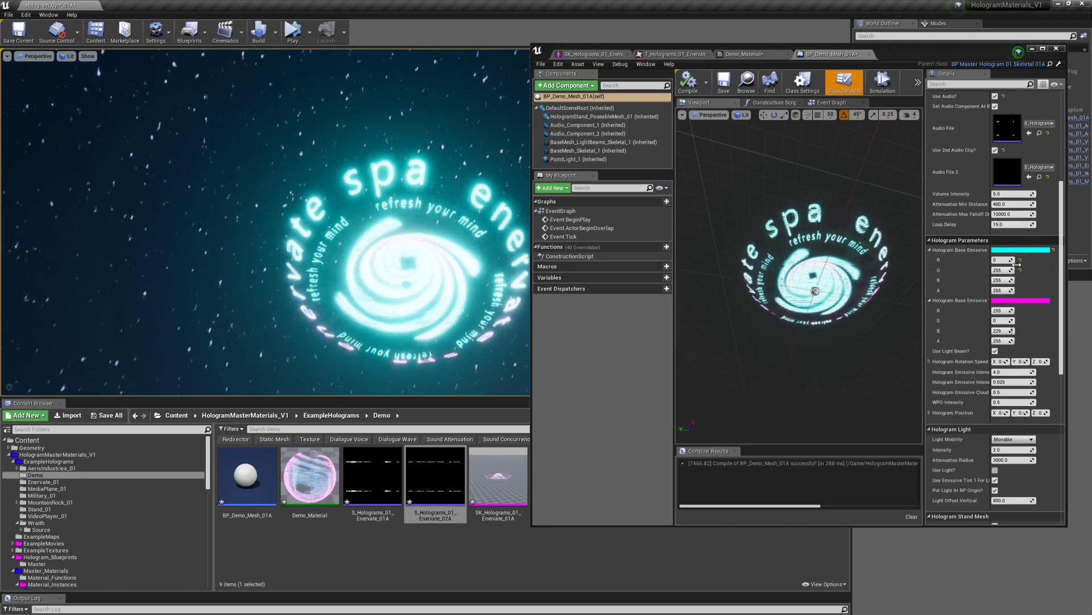
Widen the blueprint's parameter area so the full names are readable, and set Hologram Emissive Intensity to 3.
{"action": "scroll", "coordinate": [1017, 265], "scroll_direction": "down", "scroll_amount": 2}
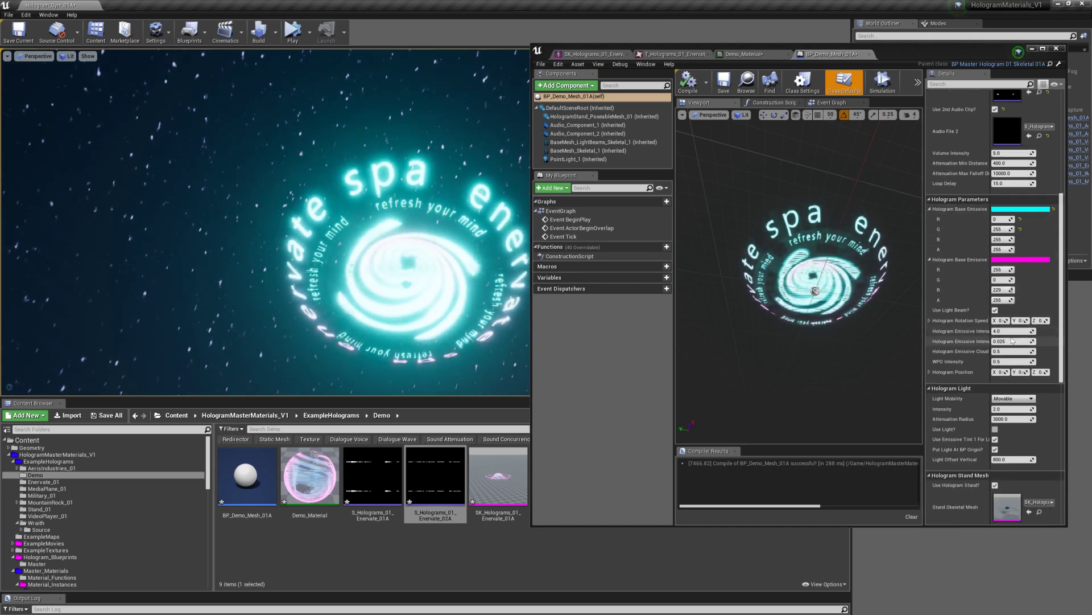
{"action": "left_click", "coordinate": [1013, 331]}
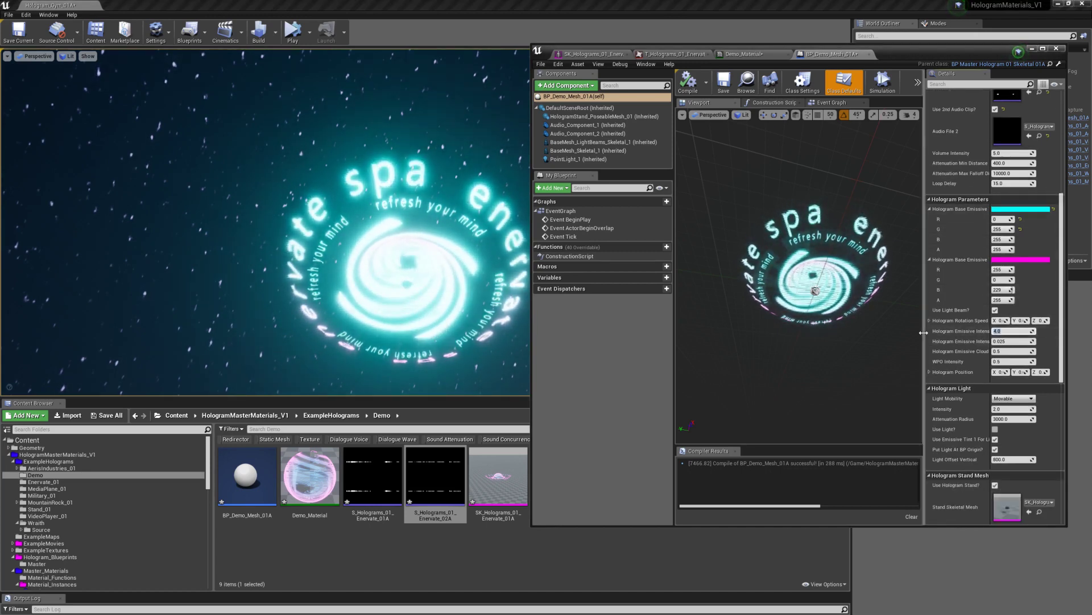
{"action": "left_click_drag", "start_coordinate": [924, 333], "coordinate": [869, 331]}
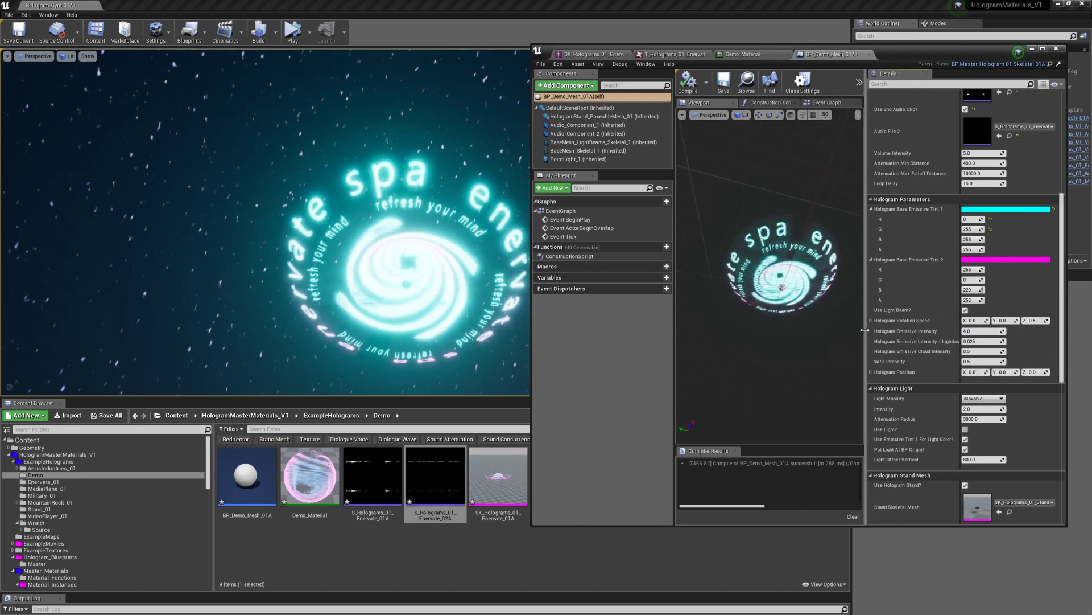
{"action": "left_click", "coordinate": [986, 331]}
{"action": "type", "text": "3"}
{"action": "key", "text": "Return"}
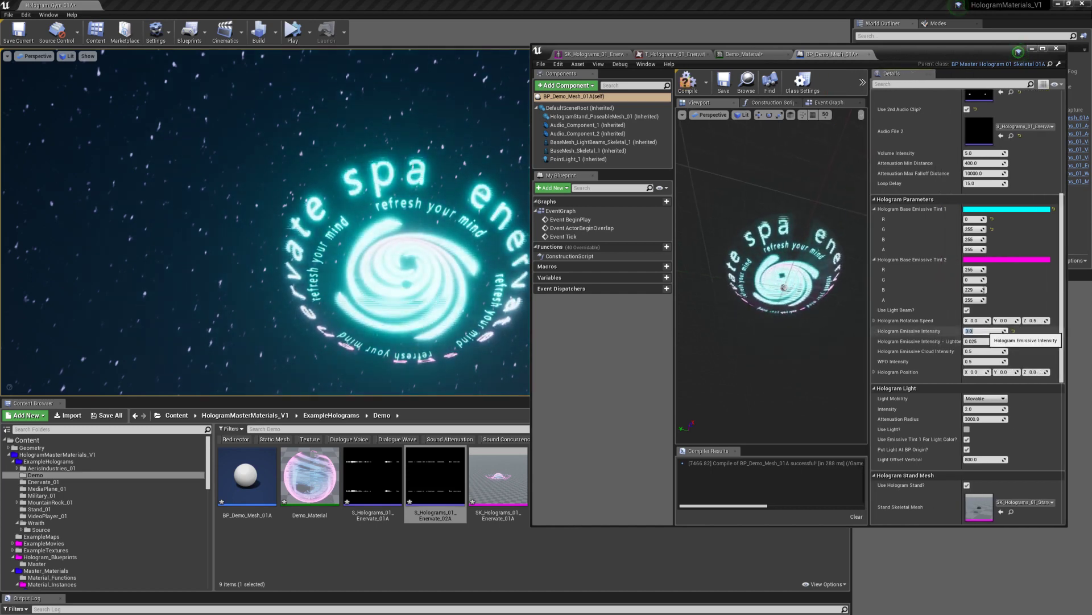
Examine the hologram in the level from several distances and angles, selecting it to inspect its light beams and stand.
{"action": "key", "text": "s"}
{"action": "right_click_drag", "start_coordinate": [441, 228], "coordinate": [441, 251]}
{"action": "key", "text": "w"}
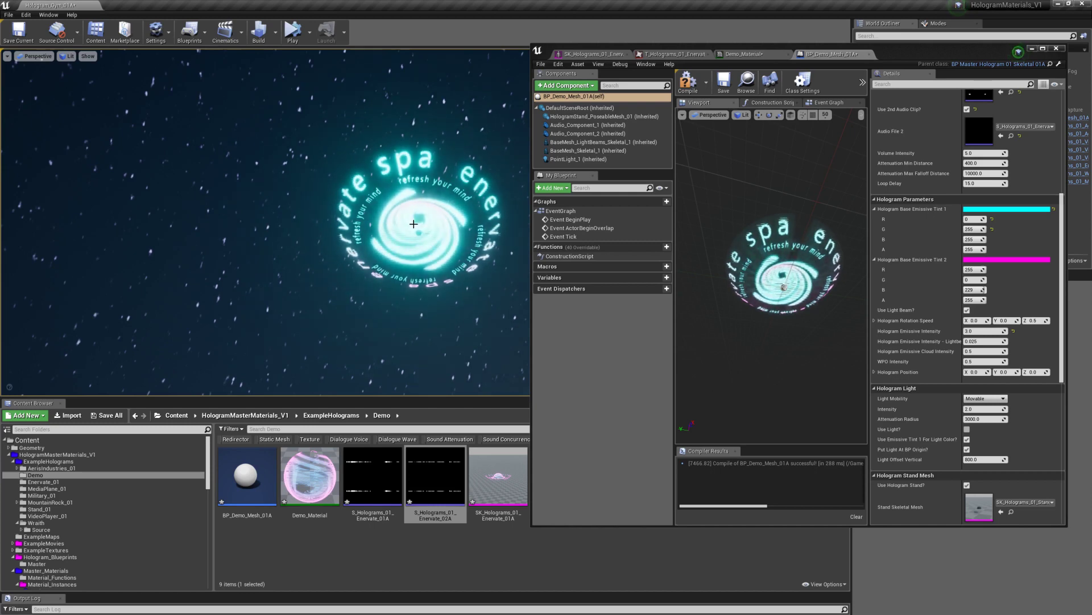
{"action": "mouse_move", "coordinate": [460, 234]}
{"action": "right_mouse_down"}
{"action": "mouse_move", "coordinate": [460, 248]}
{"action": "mouse_move", "coordinate": [460, 234]}
{"action": "right_mouse_up"}
{"action": "key", "text": "w"}
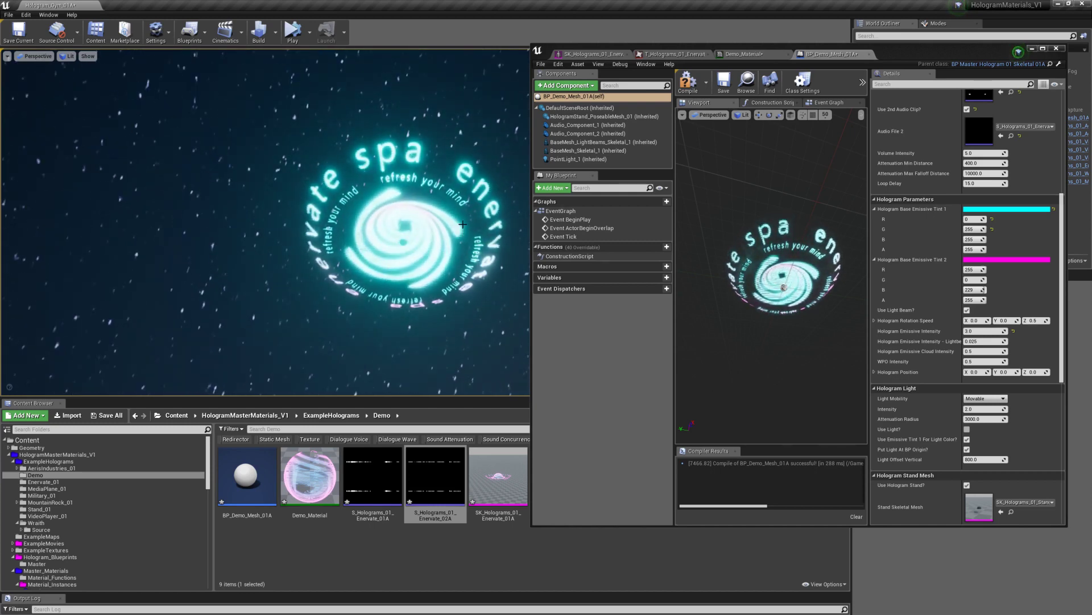
{"action": "scroll", "coordinate": [459, 158], "scroll_direction": "down", "scroll_amount": 3}
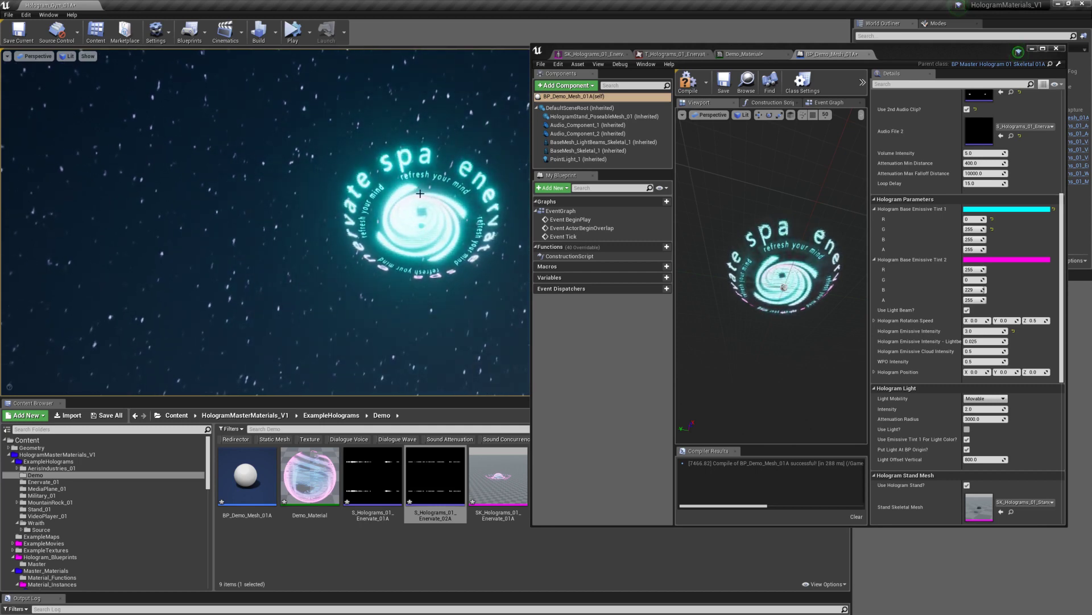
{"action": "left_click", "coordinate": [418, 219]}
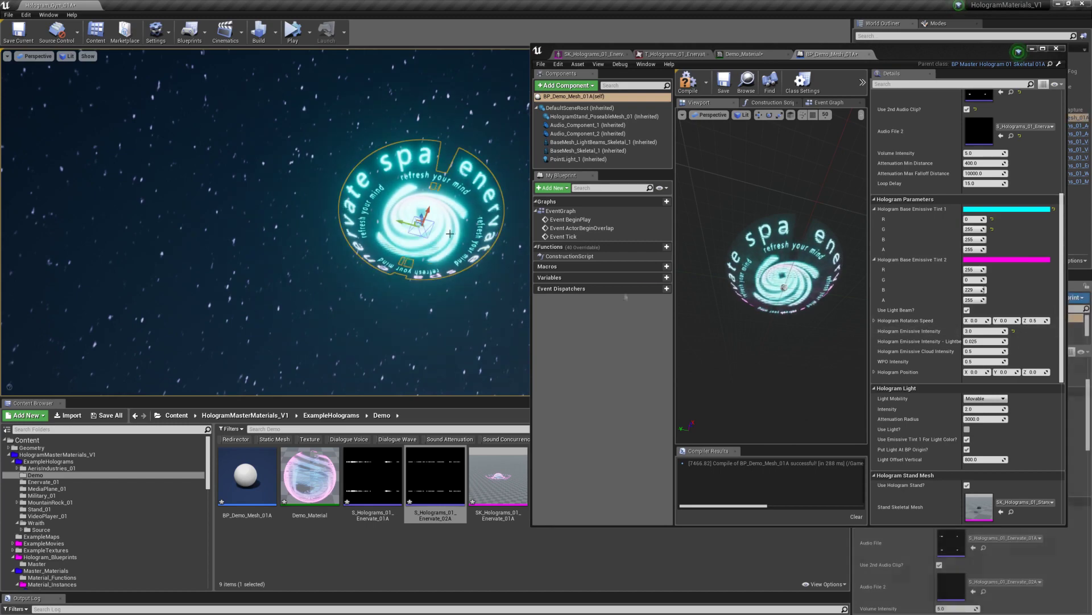
{"action": "mouse_move", "coordinate": [418, 219]}
{"action": "right_mouse_down"}
{"action": "mouse_move", "coordinate": [424, 194]}
{"action": "mouse_move", "coordinate": [436, 229]}
{"action": "mouse_move", "coordinate": [417, 273]}
{"action": "mouse_move", "coordinate": [364, 313]}
{"action": "mouse_move", "coordinate": [411, 235]}
{"action": "right_mouse_up"}
{"action": "key", "text": "w"}
{"action": "key", "text": "s"}
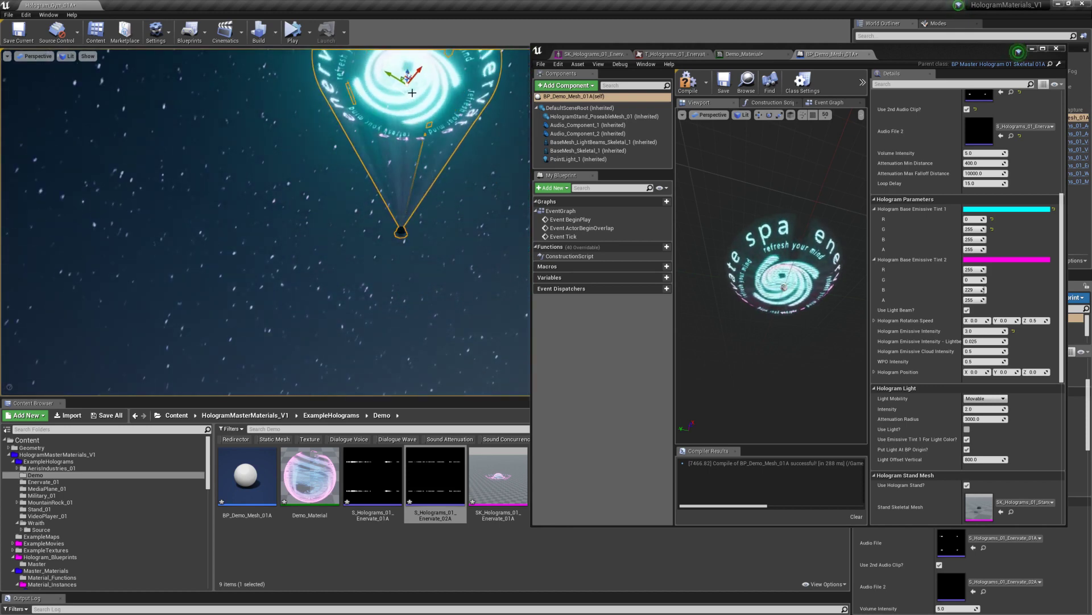
{"action": "right_click_drag", "start_coordinate": [411, 235], "coordinate": [336, 202]}
{"action": "key", "text": "d"}
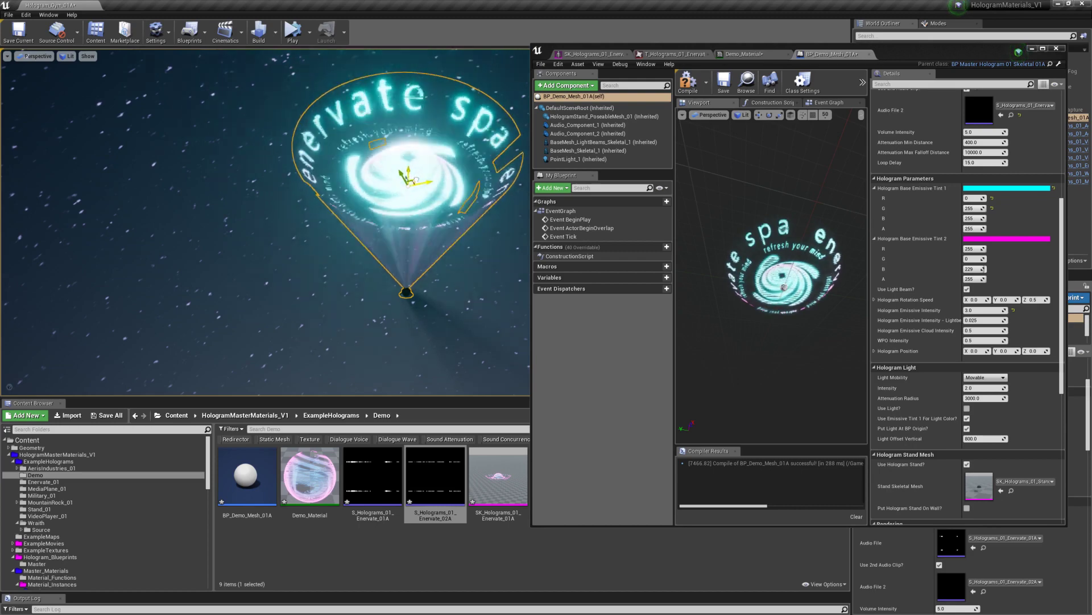
{"action": "key", "text": "w"}
{"action": "right_click_drag", "start_coordinate": [336, 202], "coordinate": [314, 182]}
{"action": "key", "text": "w"}
{"action": "key", "text": "s"}
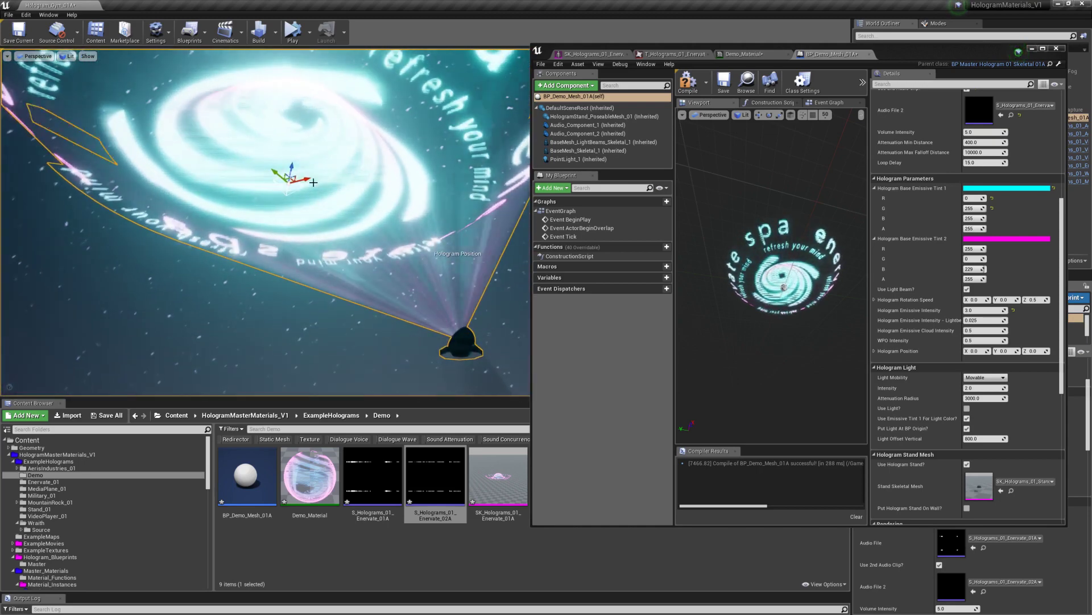
Move the projected hologram around relative to its stand using the Hologram Position handle in the level.
{"action": "left_click_drag", "start_coordinate": [295, 176], "coordinate": [214, 86]}
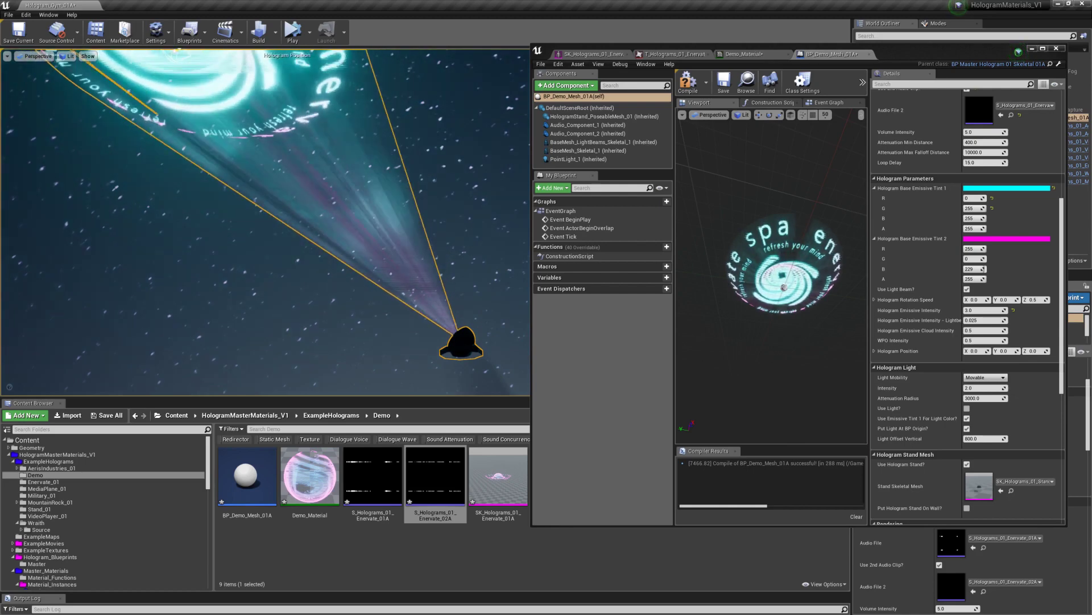
{"action": "mouse_move", "coordinate": [234, 64]}
{"action": "right_mouse_down"}
{"action": "mouse_move", "coordinate": [213, 55]}
{"action": "mouse_move", "coordinate": [228, 53]}
{"action": "right_mouse_up"}
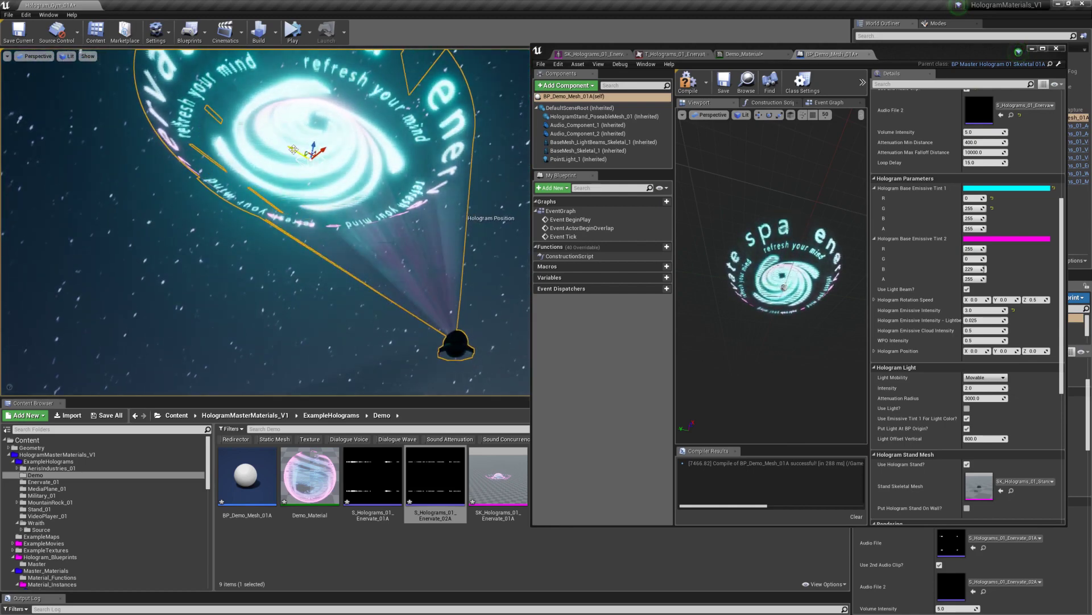
{"action": "left_click_drag", "start_coordinate": [327, 166], "coordinate": [375, 192]}
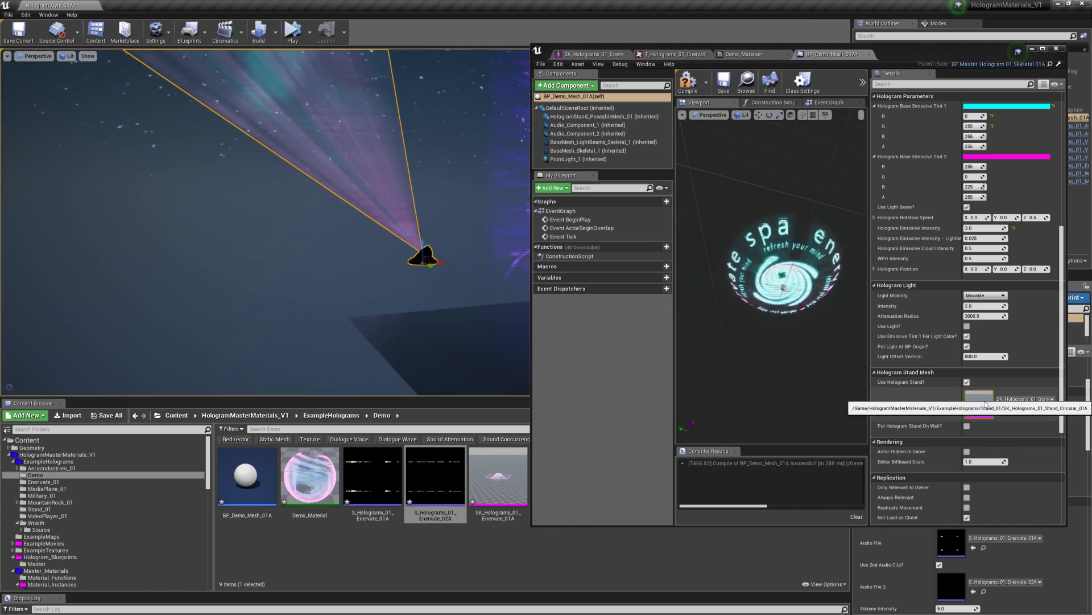
Open the circular stand skeletal mesh from the blueprint's Stand Skeletal Mesh setting and inspect it from several angles.
{"action": "double_click", "coordinate": [983, 405]}
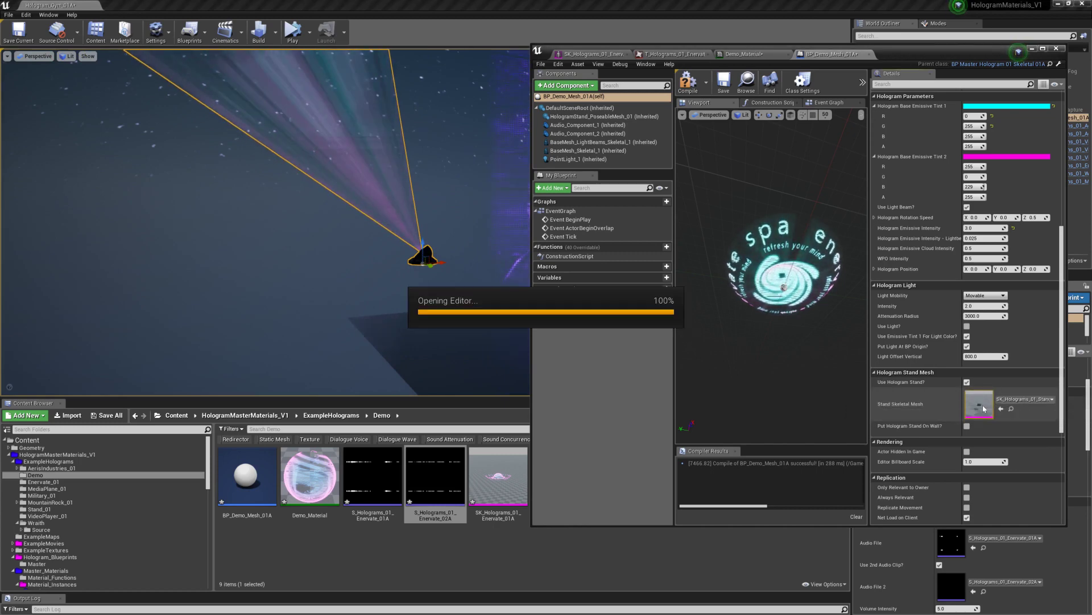
{"action": "scroll", "coordinate": [871, 297], "scroll_direction": "up", "scroll_amount": 5}
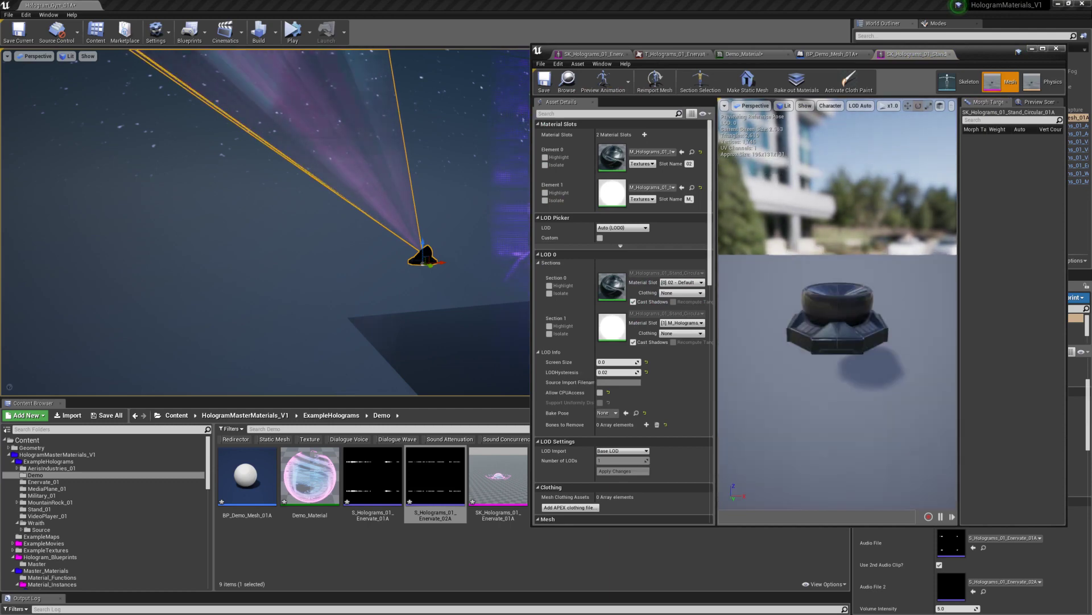
{"action": "mouse_move", "coordinate": [871, 297]}
{"action": "left_mouse_down", "text": "alt"}
{"action": "mouse_move", "coordinate": [939, 365]}
{"action": "mouse_move", "coordinate": [911, 370]}
{"action": "mouse_move", "coordinate": [882, 347]}
{"action": "mouse_move", "coordinate": [870, 312]}
{"action": "mouse_move", "coordinate": [882, 291]}
{"action": "left_mouse_up", "text": "alt"}
{"action": "scroll", "coordinate": [870, 313], "scroll_direction": "up", "scroll_amount": 3}
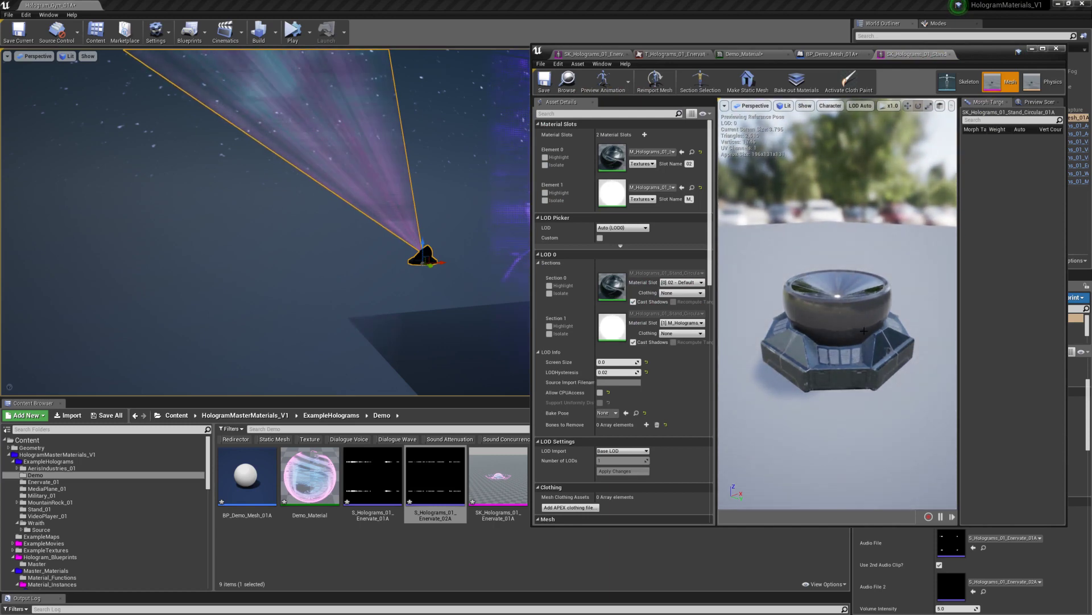
{"action": "left_click_drag", "start_coordinate": [864, 331], "coordinate": [887, 347], "text": "alt"}
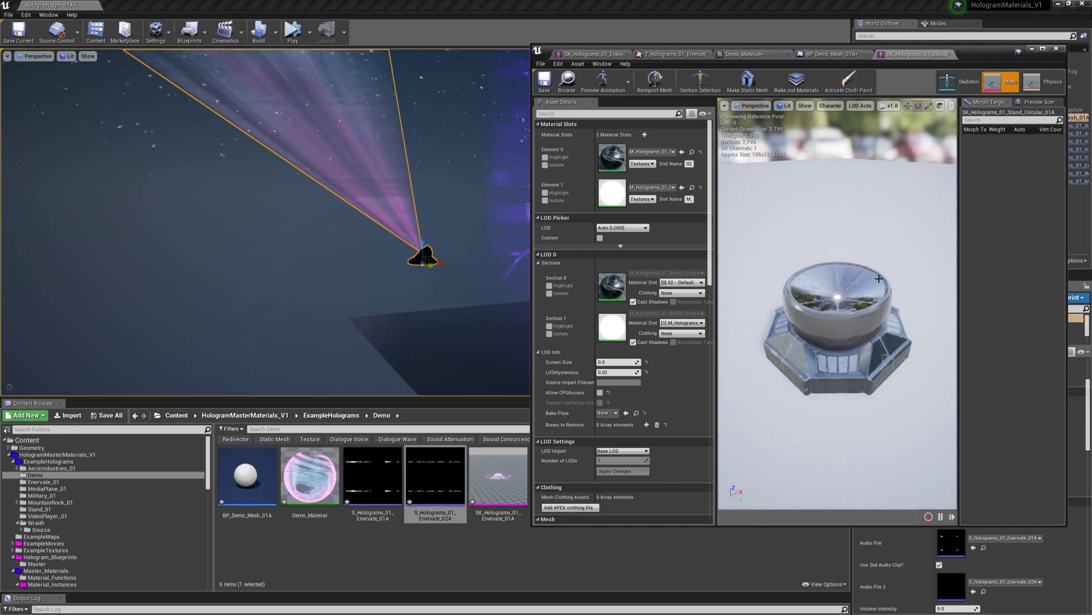
Reposition the projected hologram closer to its stand in the level with the Hologram Position handle.
{"action": "right_click_drag", "start_coordinate": [430, 187], "coordinate": [414, 123]}
{"action": "key", "text": "s"}
{"action": "left_click", "coordinate": [318, 202]}
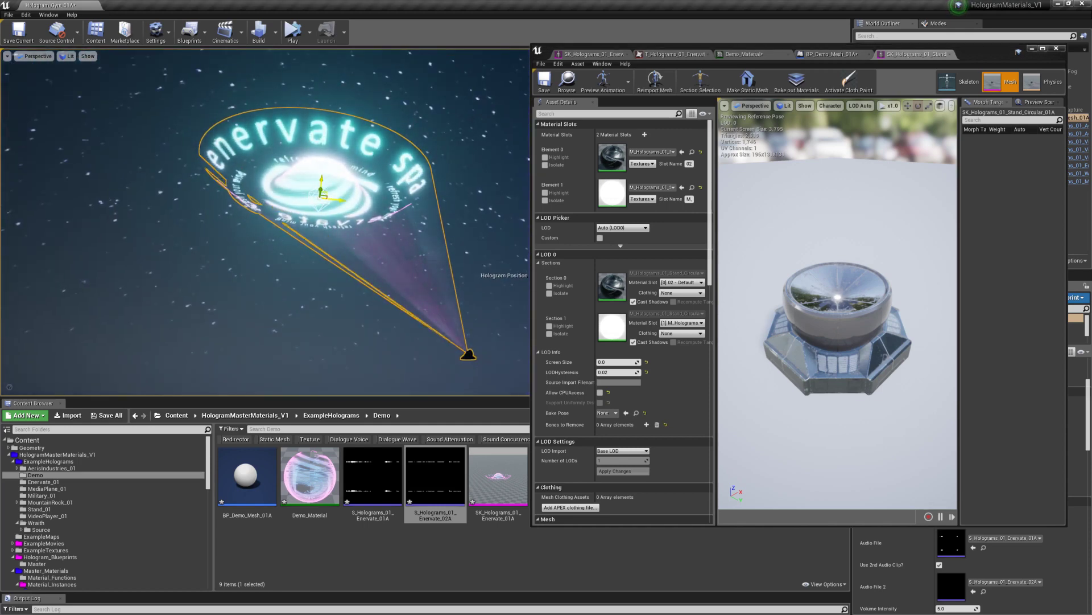
{"action": "left_click_drag", "start_coordinate": [325, 194], "coordinate": [408, 287]}
Compare the stand in the level with its mesh preview, close the stand mesh editor, and clear the asset selection.
{"action": "right_click_drag", "start_coordinate": [409, 287], "coordinate": [455, 327]}
{"action": "key", "text": "w"}
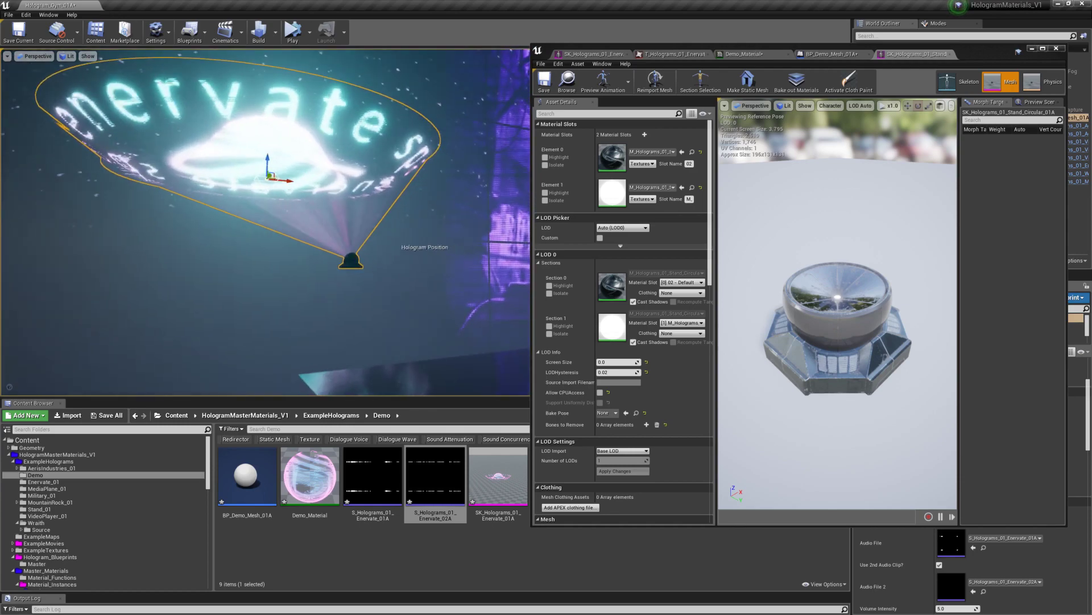
{"action": "right_click_drag", "start_coordinate": [375, 258], "coordinate": [422, 283]}
{"action": "key", "text": "s"}
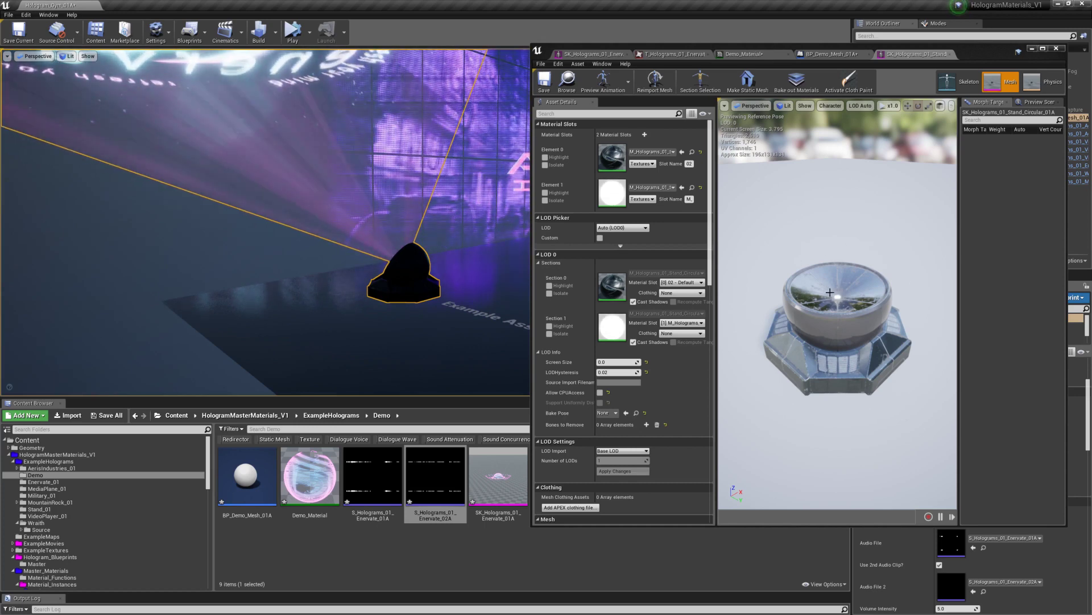
{"action": "left_click_drag", "start_coordinate": [860, 348], "coordinate": [852, 324], "text": "alt"}
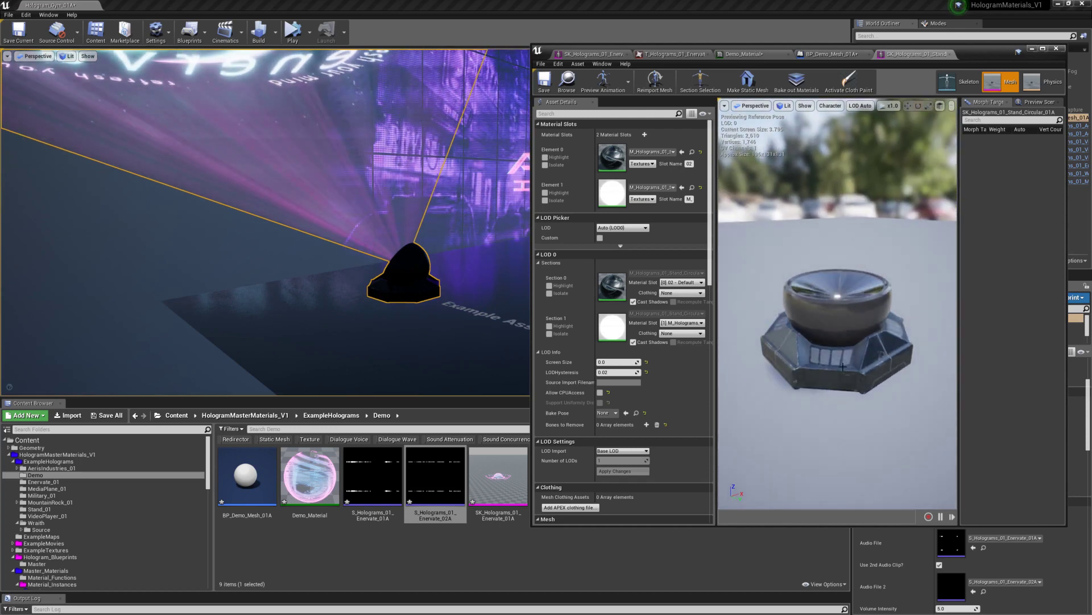
{"action": "right_click_drag", "start_coordinate": [882, 298], "coordinate": [855, 299], "text": "alt"}
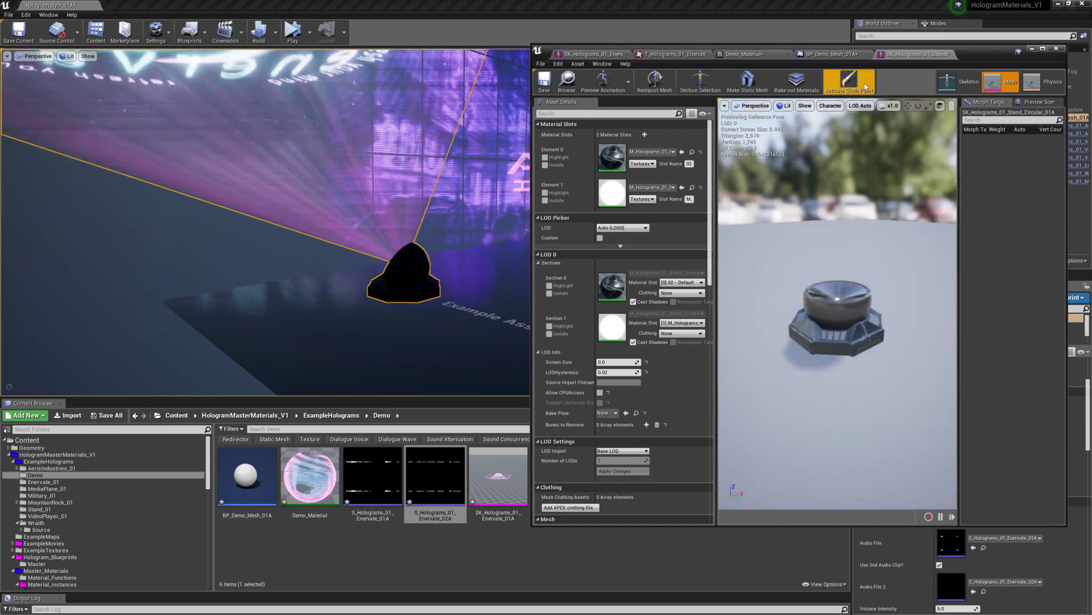
{"action": "left_click", "coordinate": [949, 55]}
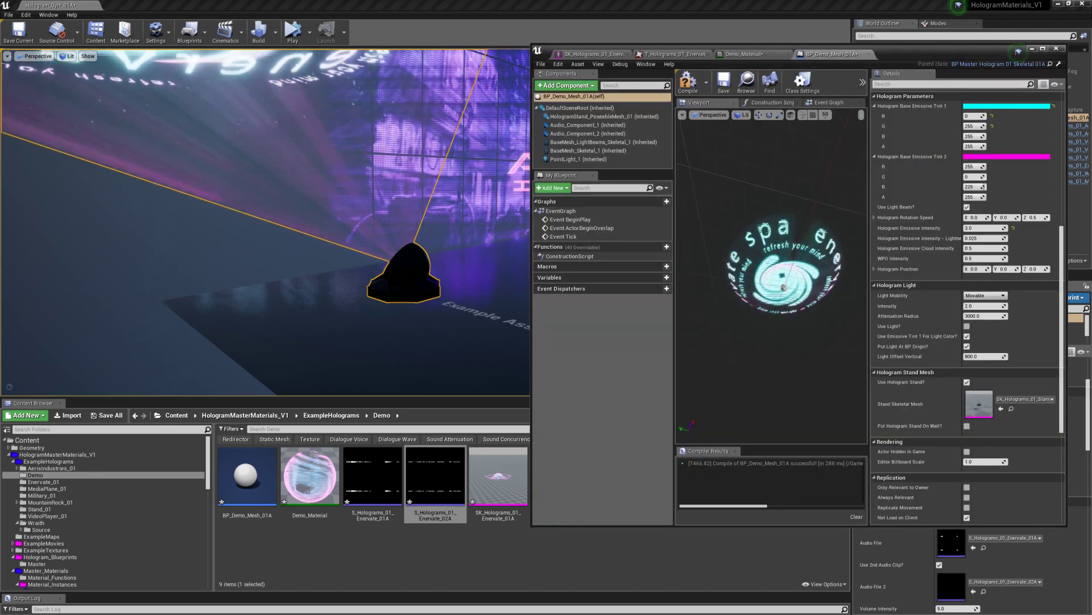
{"action": "left_click", "coordinate": [516, 524]}
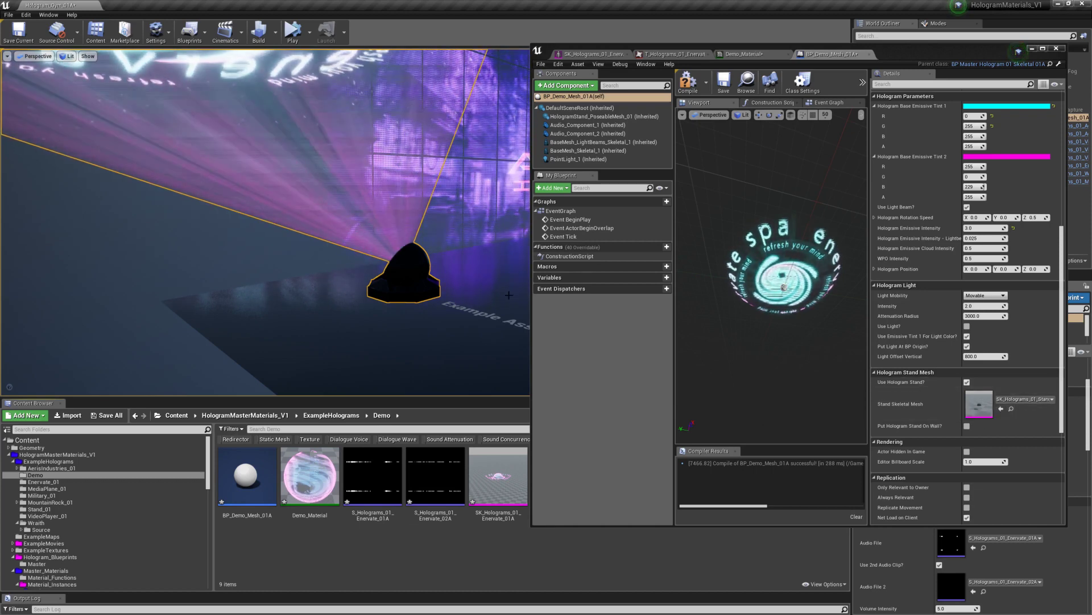
Toggle Use Light Beam off and back on while examining the beams rising from the hologram stand.
{"action": "right_click_drag", "start_coordinate": [397, 241], "coordinate": [379, 265]}
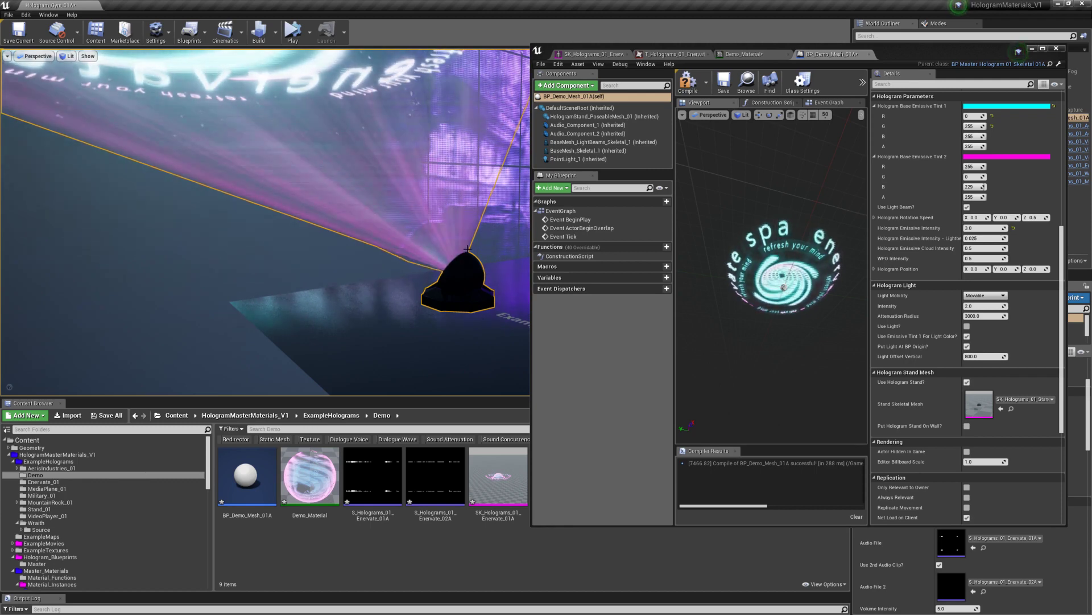
{"action": "right_click_drag", "start_coordinate": [467, 247], "coordinate": [474, 243]}
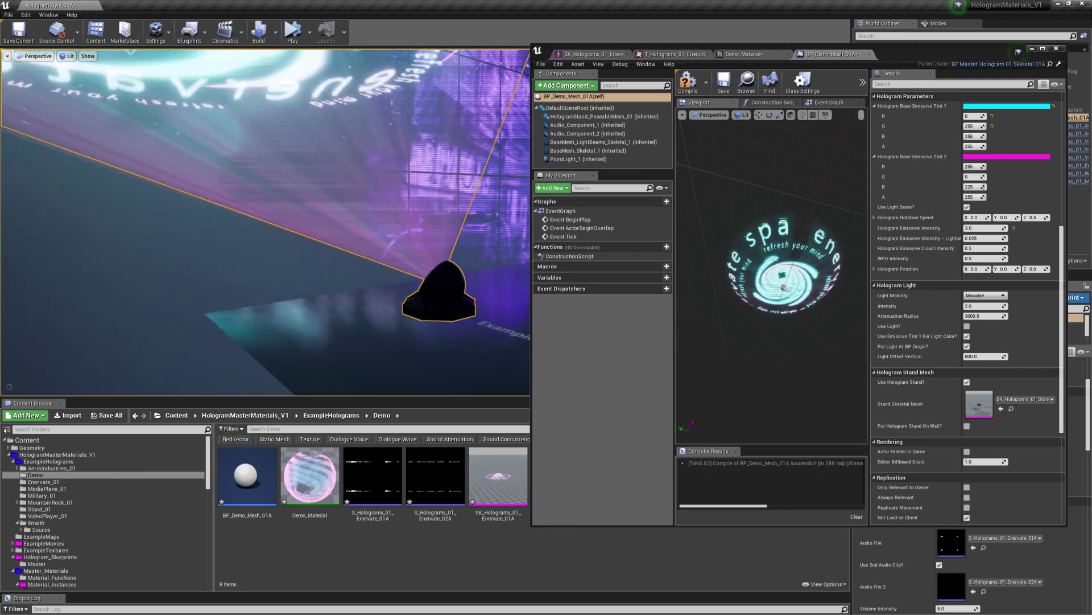
{"action": "right_click_drag", "start_coordinate": [265, 222], "coordinate": [228, 199]}
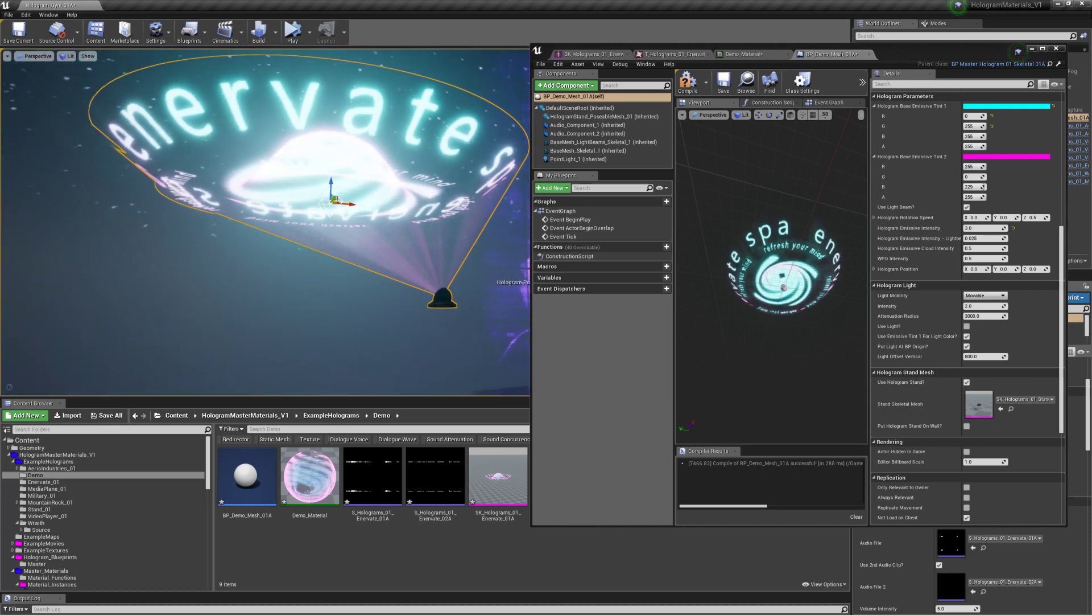
{"action": "right_click_drag", "start_coordinate": [285, 211], "coordinate": [318, 209]}
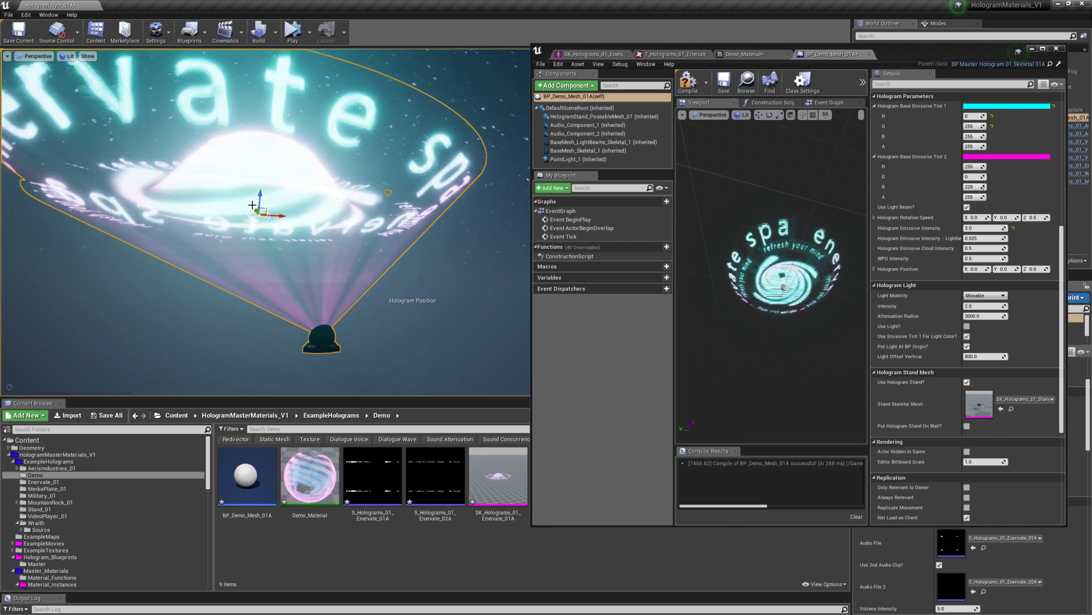
{"action": "right_click_drag", "start_coordinate": [252, 205], "coordinate": [245, 150]}
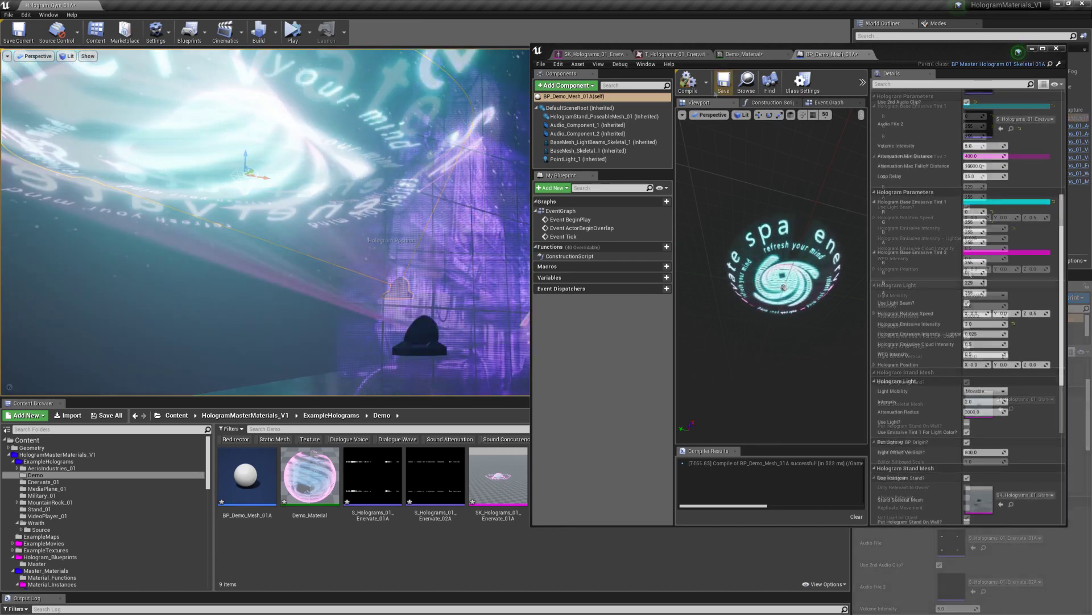
{"action": "left_click", "coordinate": [967, 303]}
{"action": "left_click", "coordinate": [967, 303]}
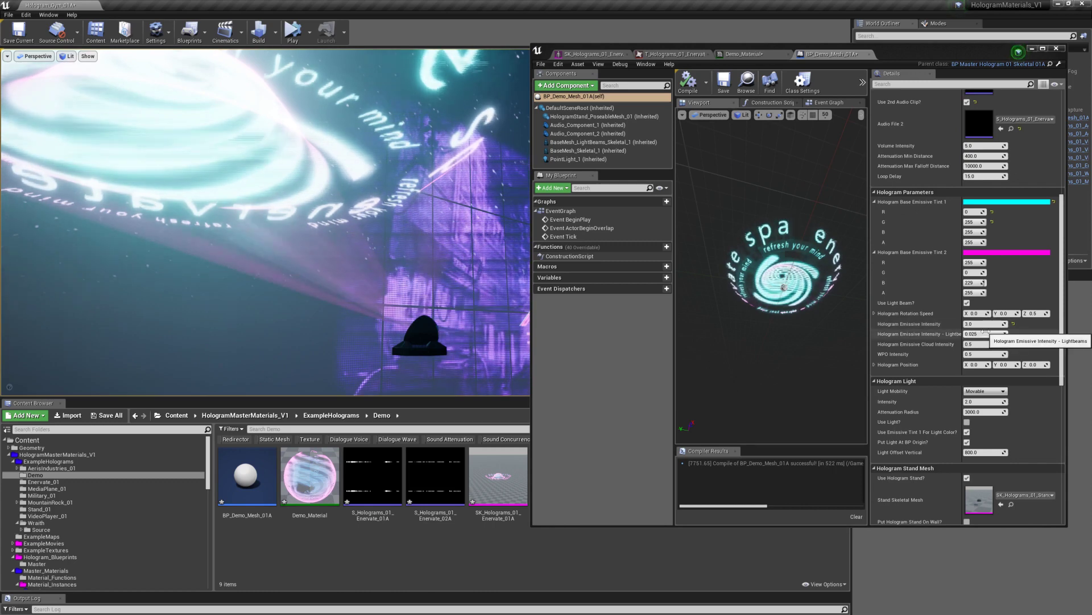
Try lightbeam emissive intensities of 1, 0.5 and 0.1 for the hologram and reset the parameter to its default.
{"action": "left_click", "coordinate": [963, 334]}
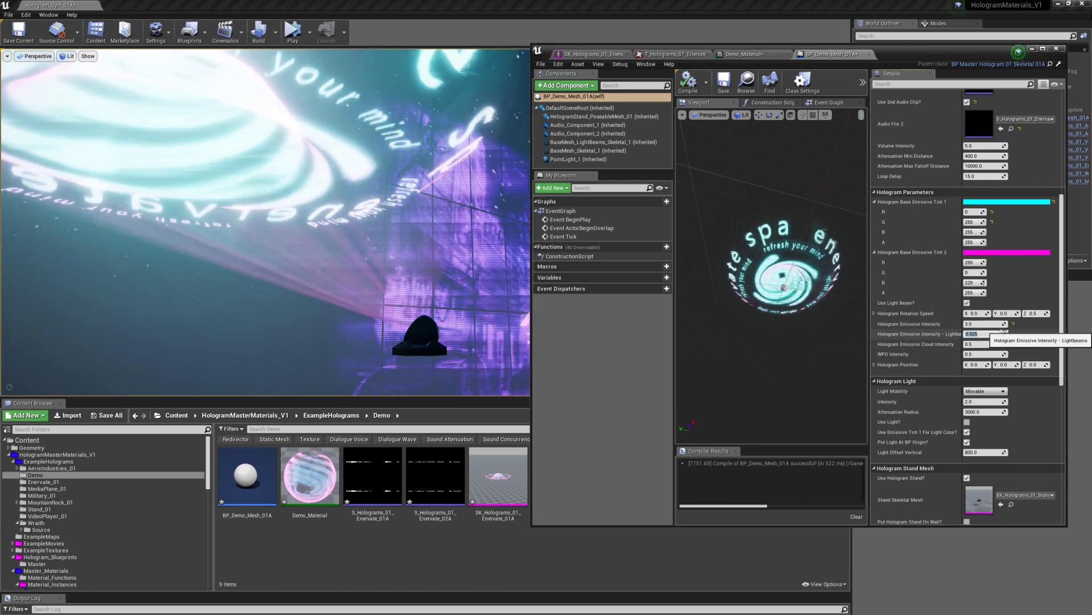
{"action": "type", "text": "1"}
{"action": "key", "text": "Return"}
{"action": "type", "text": "0.5"}
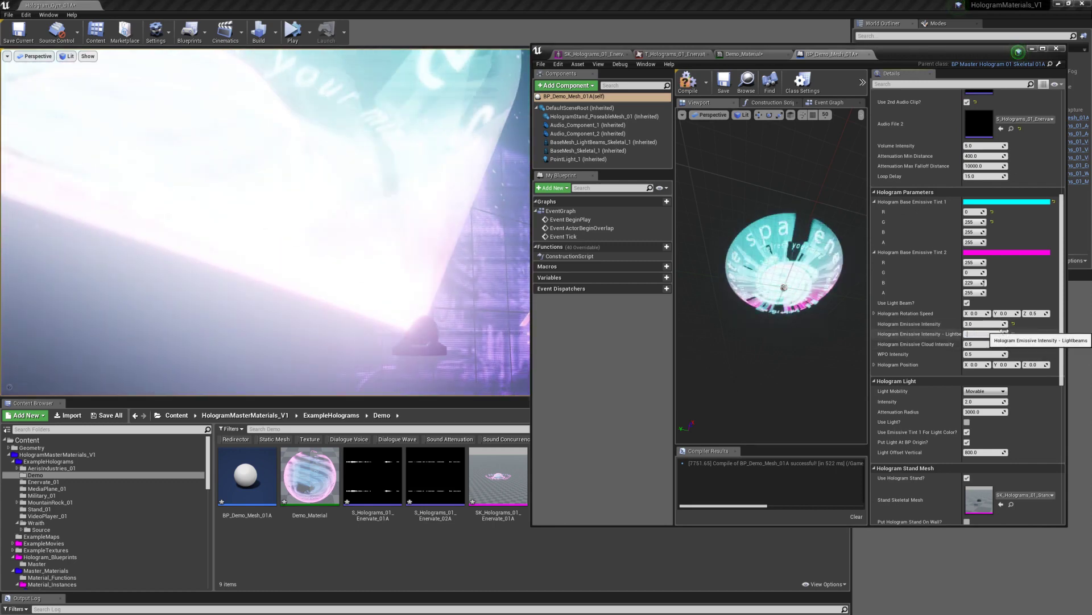
{"action": "key", "text": "Return"}
{"action": "type", "text": "0.1"}
{"action": "key", "text": "Return"}
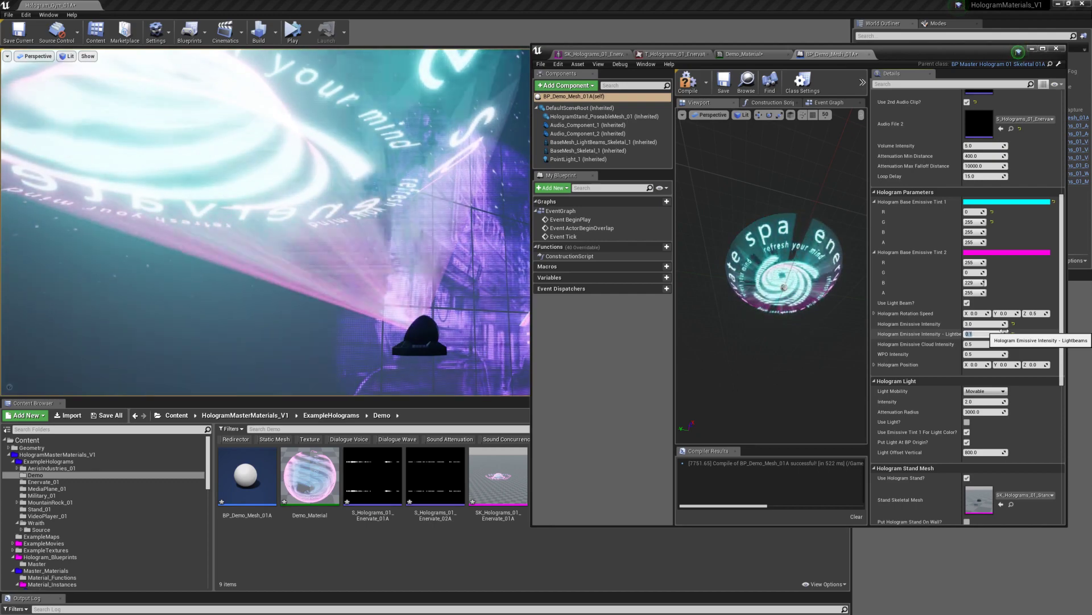
{"action": "left_click", "coordinate": [1013, 334]}
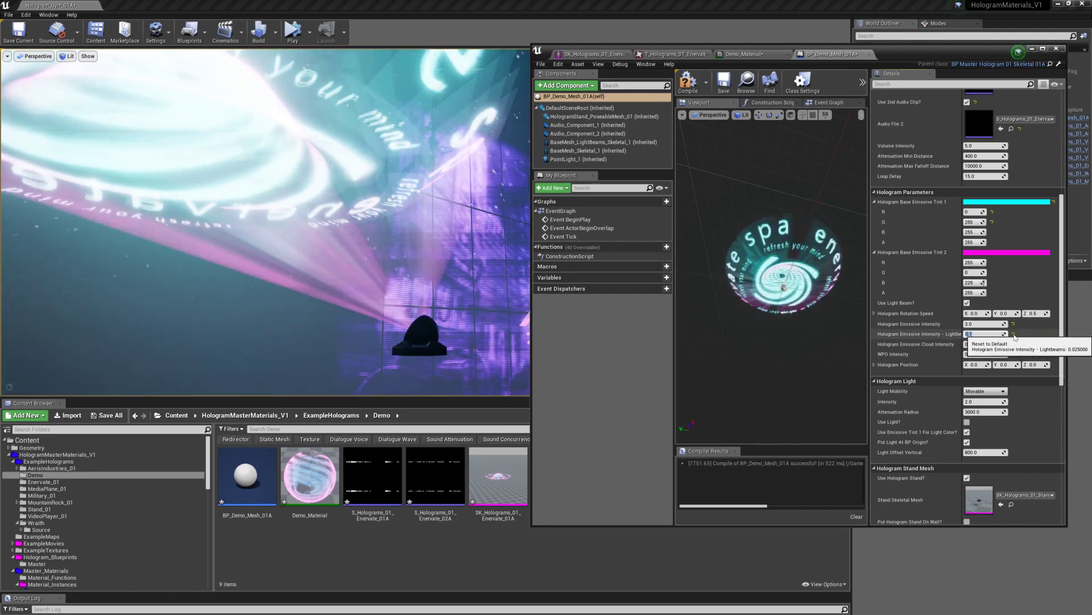
Select the enervate spa hologram in the level and move it onto the dark reflective floor.
{"action": "right_click_drag", "start_coordinate": [369, 212], "coordinate": [349, 218]}
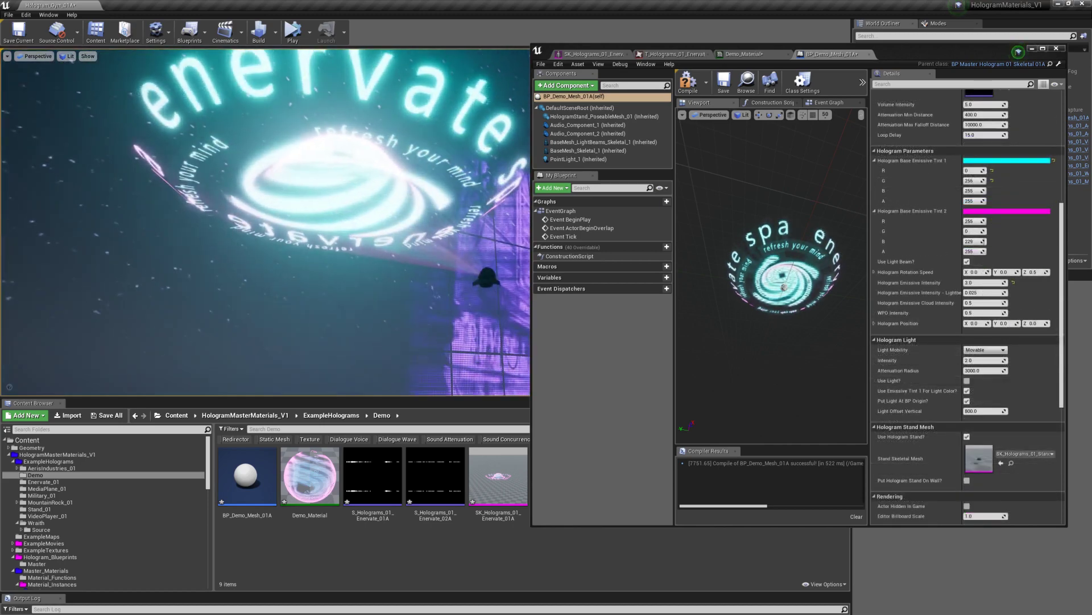
{"action": "right_click_drag", "start_coordinate": [348, 217], "coordinate": [501, 225]}
{"action": "left_click", "coordinate": [458, 218]}
{"action": "mouse_move", "coordinate": [404, 202]}
{"action": "right_mouse_down"}
{"action": "mouse_move", "coordinate": [449, 211]}
{"action": "mouse_move", "coordinate": [402, 218]}
{"action": "right_mouse_up"}
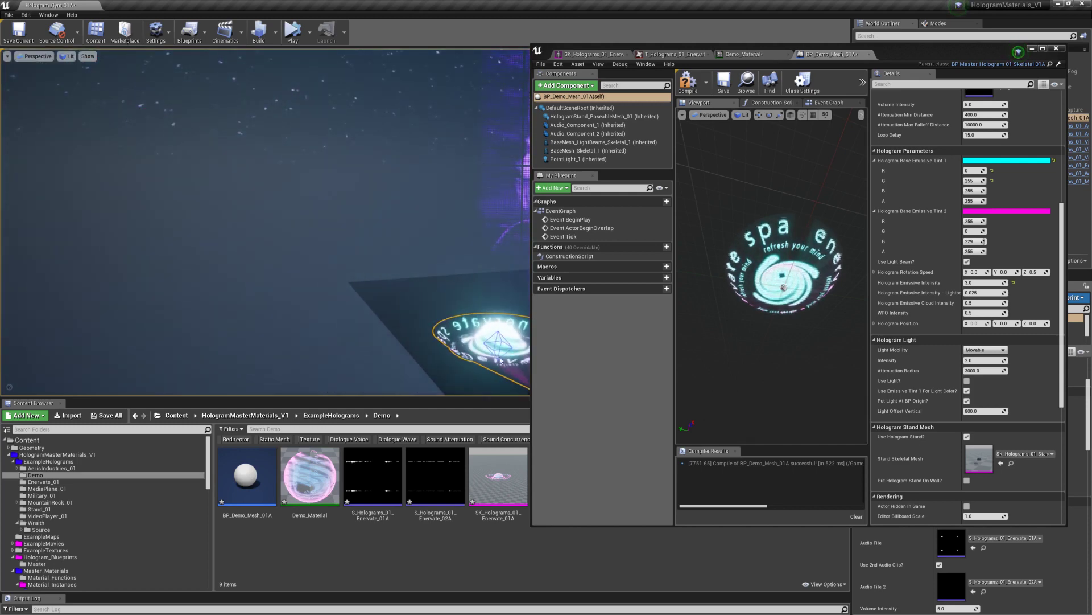
{"action": "right_click_drag", "start_coordinate": [501, 361], "coordinate": [555, 393]}
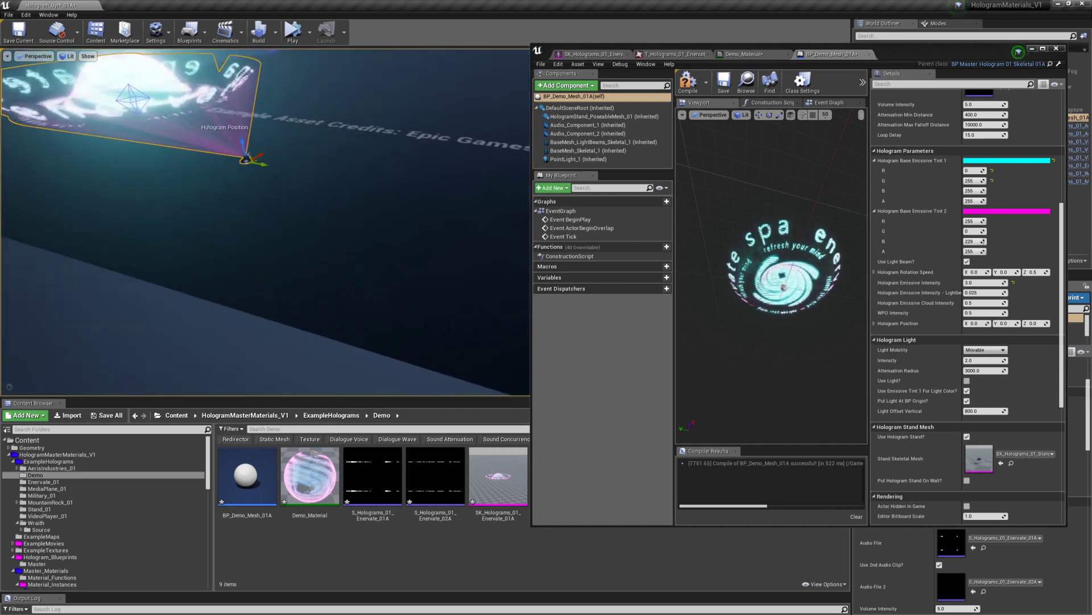
{"action": "mouse_move", "coordinate": [385, 251]}
{"action": "right_mouse_down"}
{"action": "mouse_move", "coordinate": [428, 248]}
{"action": "mouse_move", "coordinate": [384, 251]}
{"action": "right_mouse_up"}
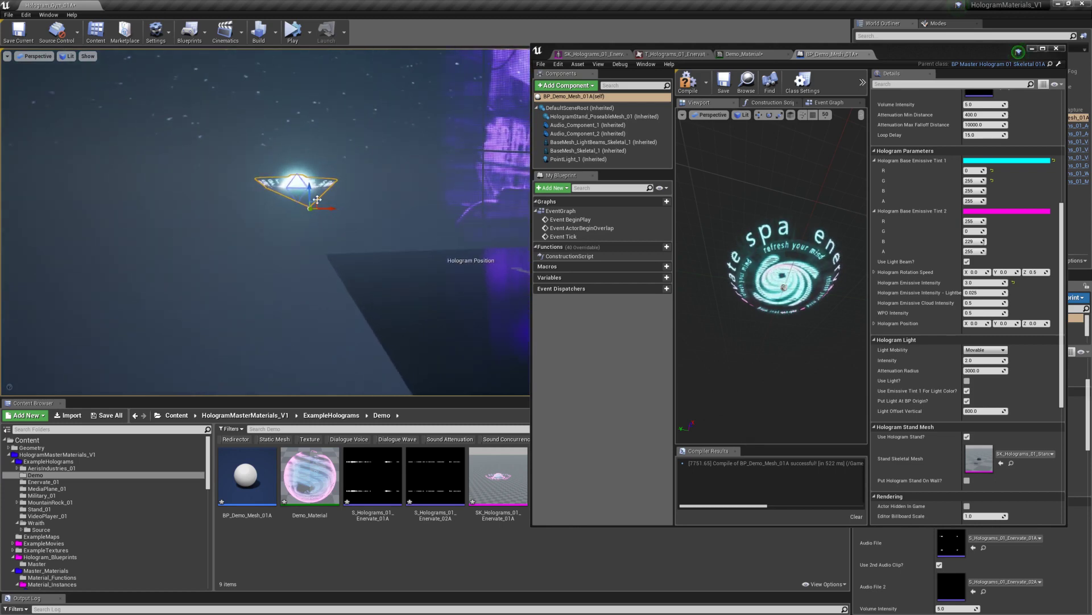
{"action": "left_click_drag", "start_coordinate": [316, 203], "coordinate": [501, 429]}
{"action": "right_click_drag", "start_coordinate": [433, 276], "coordinate": [487, 322]}
{"action": "right_click_drag", "start_coordinate": [350, 283], "coordinate": [377, 271]}
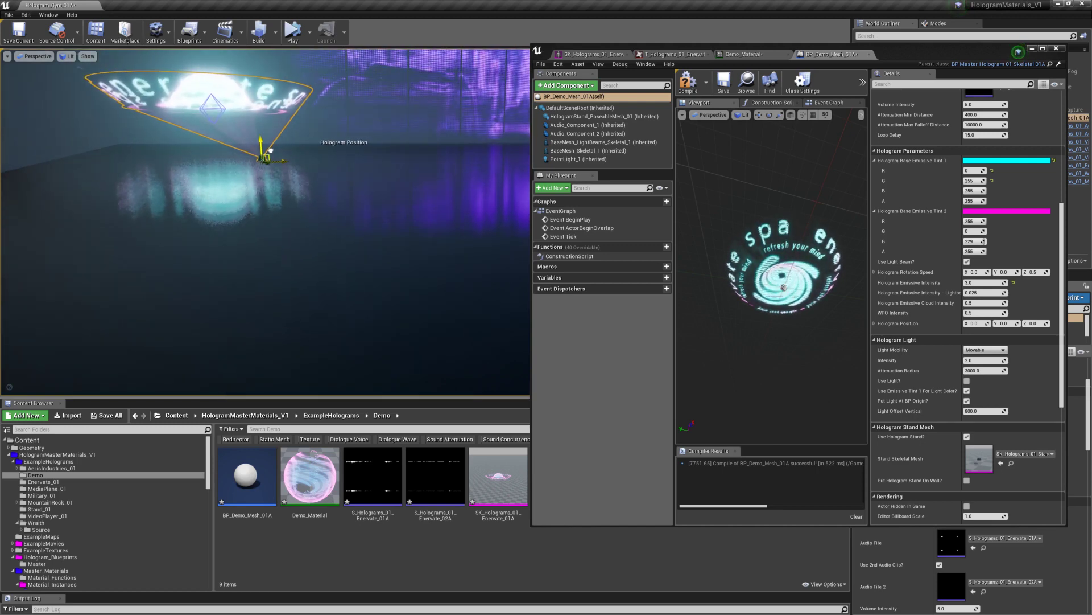
Enable Use Light in the Hologram Light settings of BP_Demo_Mesh_01A.
{"action": "key", "text": "w"}
{"action": "right_click_drag", "start_coordinate": [293, 204], "coordinate": [272, 153]}
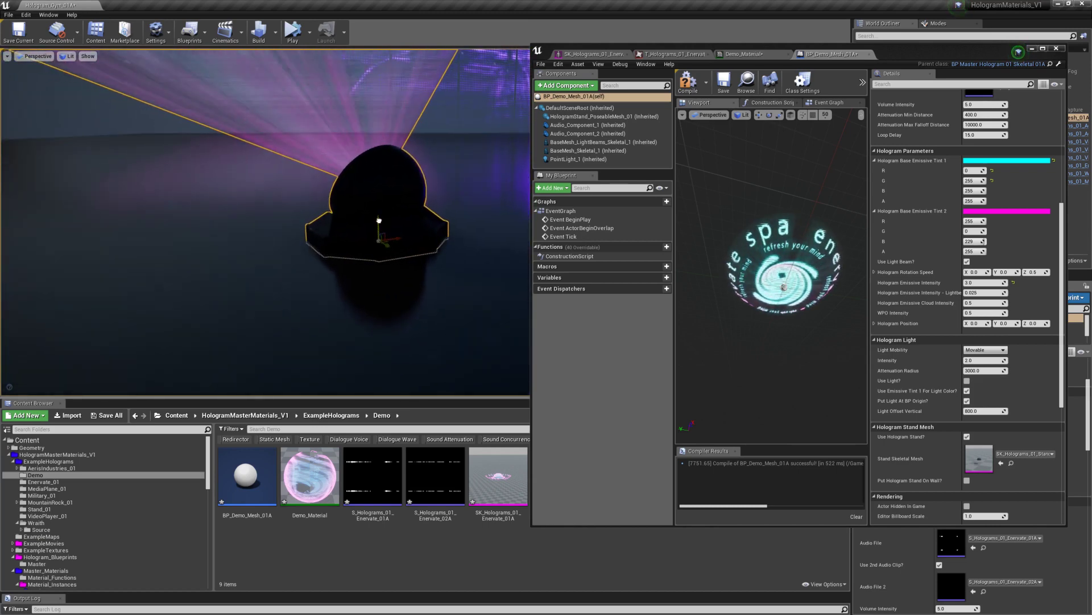
{"action": "key", "text": "s"}
{"action": "right_click_drag", "start_coordinate": [271, 153], "coordinate": [260, 105]}
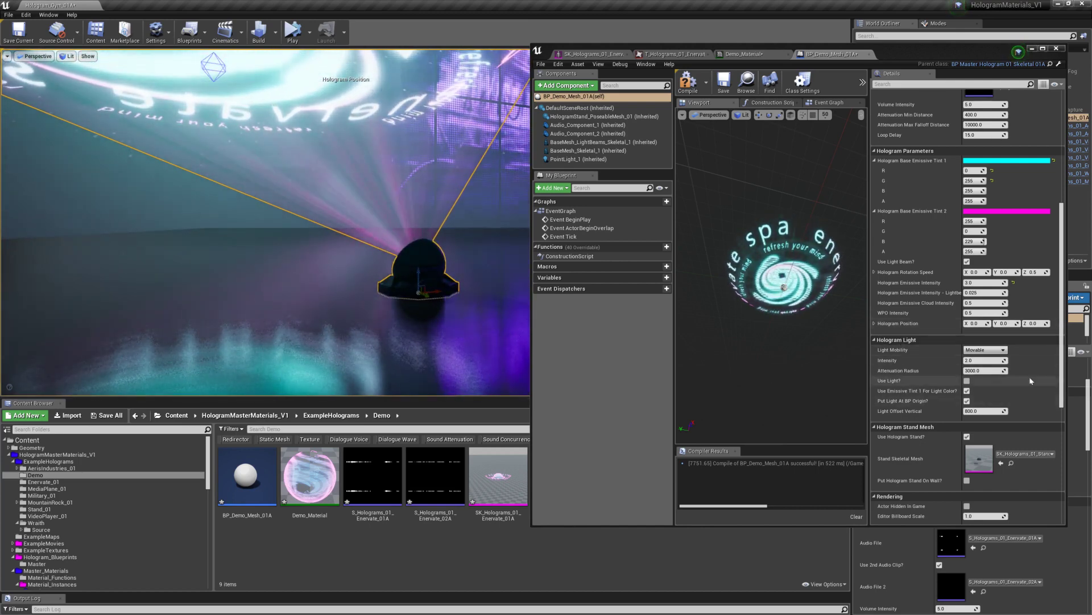
{"action": "left_click", "coordinate": [967, 381]}
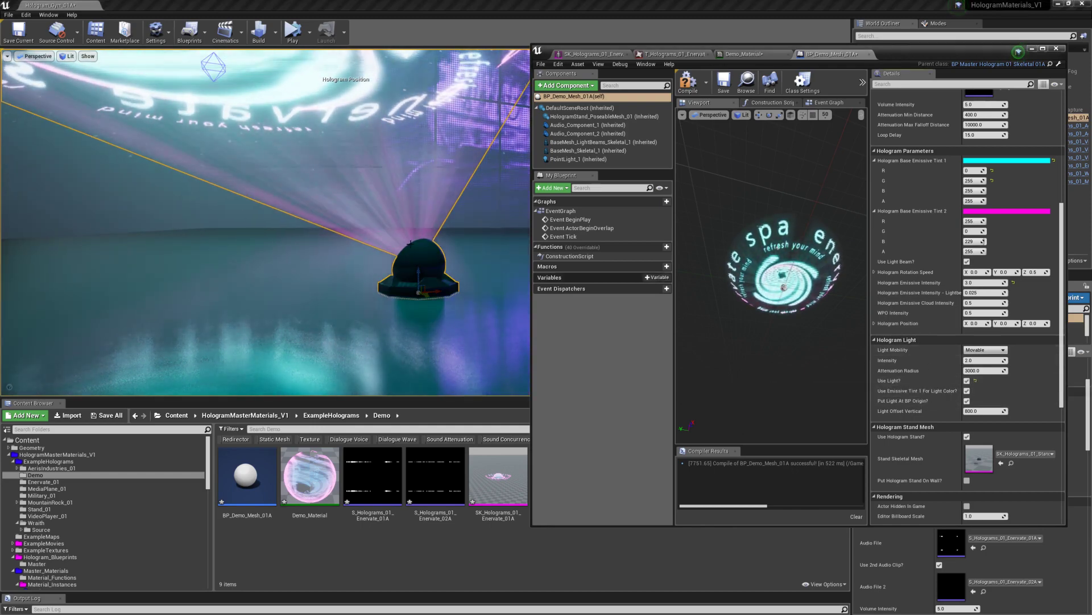
Examine the light cast around the hologram stand and disable Use Emissive Tint 1 For Light Color.
{"action": "key", "text": "s"}
{"action": "right_click_drag", "start_coordinate": [443, 264], "coordinate": [464, 265]}
{"action": "key", "text": "w"}
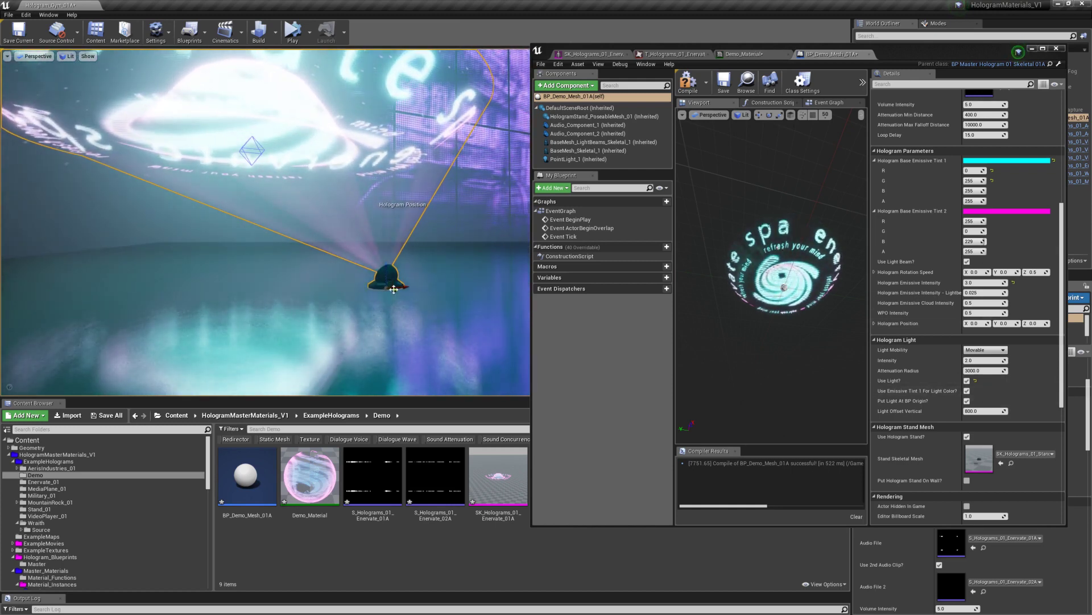
{"action": "right_click_drag", "start_coordinate": [419, 308], "coordinate": [401, 279]}
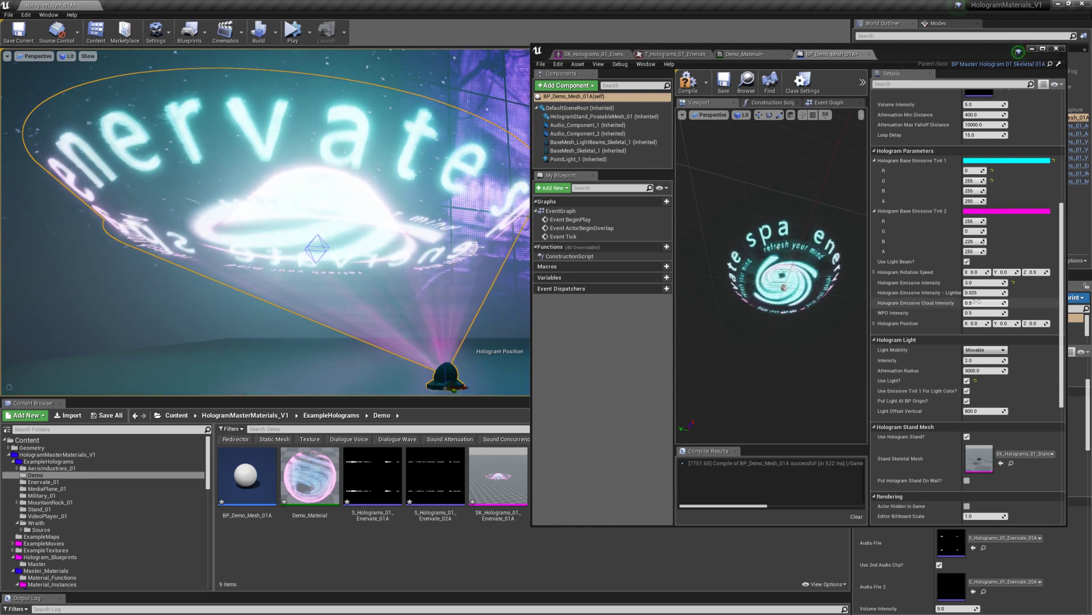
{"action": "right_click_drag", "start_coordinate": [418, 301], "coordinate": [428, 318]}
{"action": "key", "text": "s"}
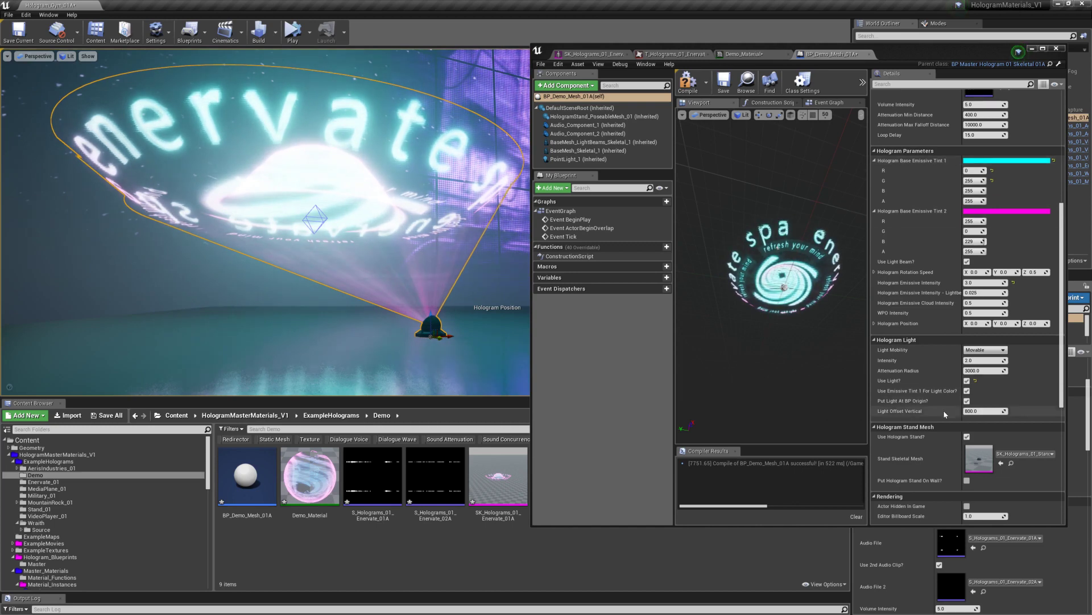
{"action": "left_click", "coordinate": [967, 391]}
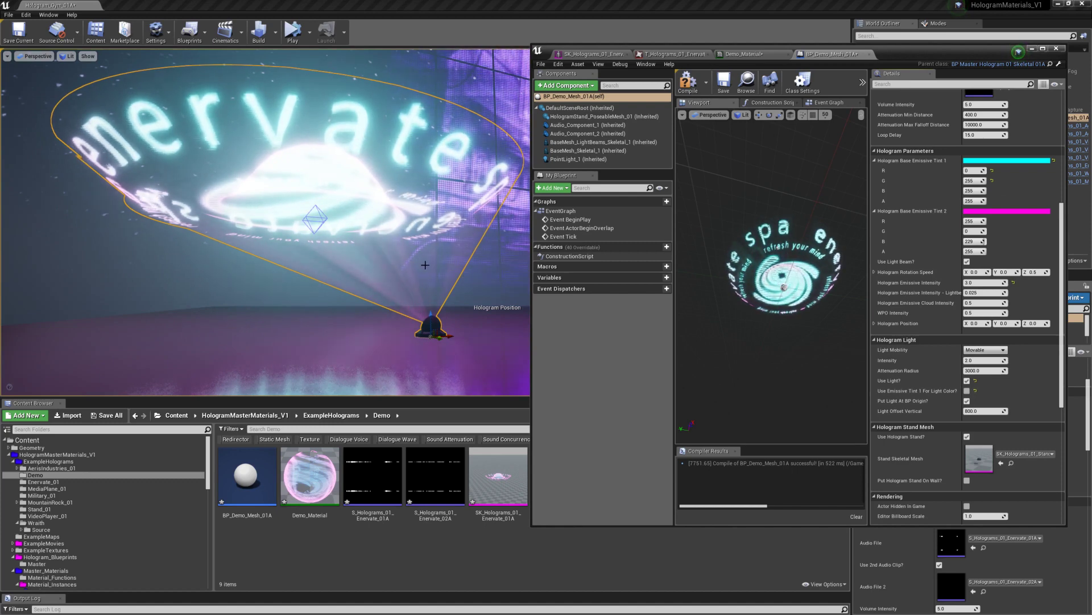
Select the inherited PointLight_1 component and examine its position relative to the hologram in the blueprint preview.
{"action": "right_click_drag", "start_coordinate": [425, 265], "coordinate": [446, 297]}
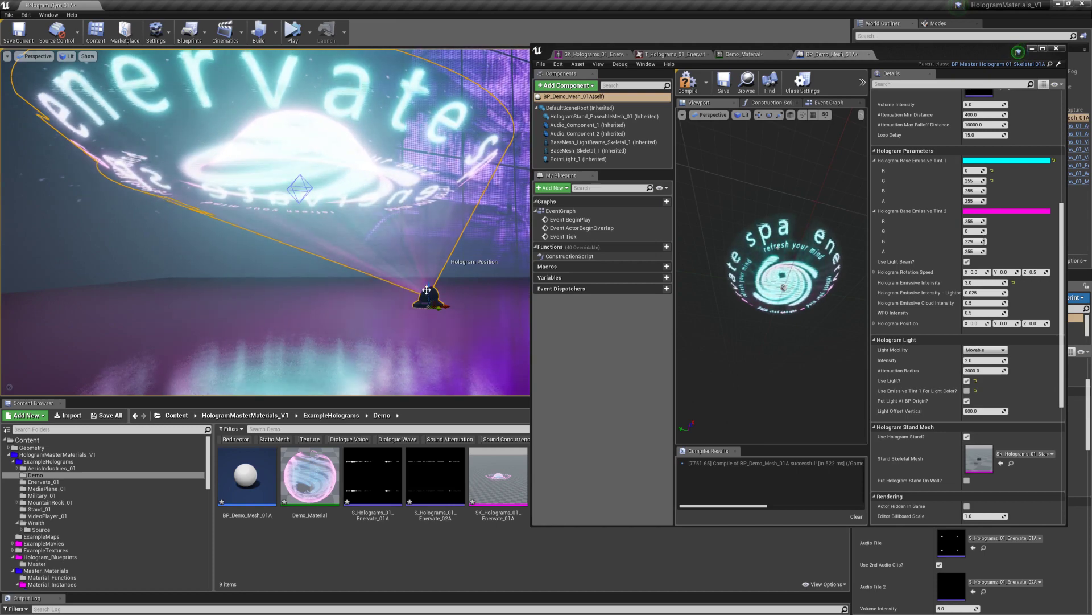
{"action": "key", "text": "w"}
{"action": "mouse_move", "coordinate": [428, 296]}
{"action": "right_mouse_down"}
{"action": "mouse_move", "coordinate": [478, 308]}
{"action": "mouse_move", "coordinate": [519, 336]}
{"action": "mouse_move", "coordinate": [430, 329]}
{"action": "mouse_move", "coordinate": [493, 286]}
{"action": "mouse_move", "coordinate": [424, 310]}
{"action": "right_mouse_up"}
{"action": "key", "text": "s"}
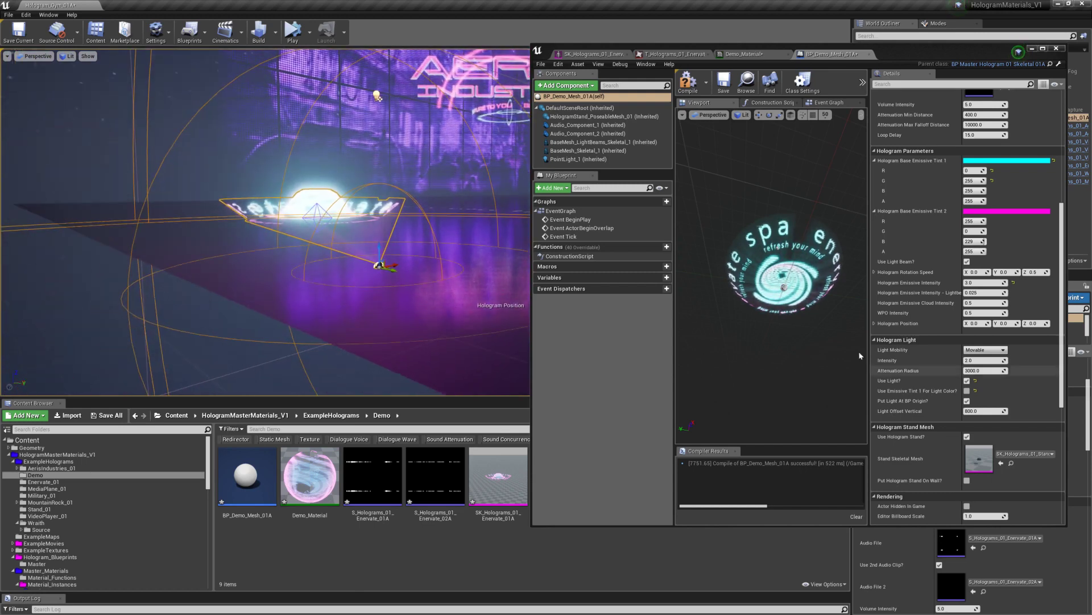
{"action": "left_click", "coordinate": [576, 160]}
{"action": "left_click_drag", "start_coordinate": [788, 268], "coordinate": [797, 292], "text": "alt"}
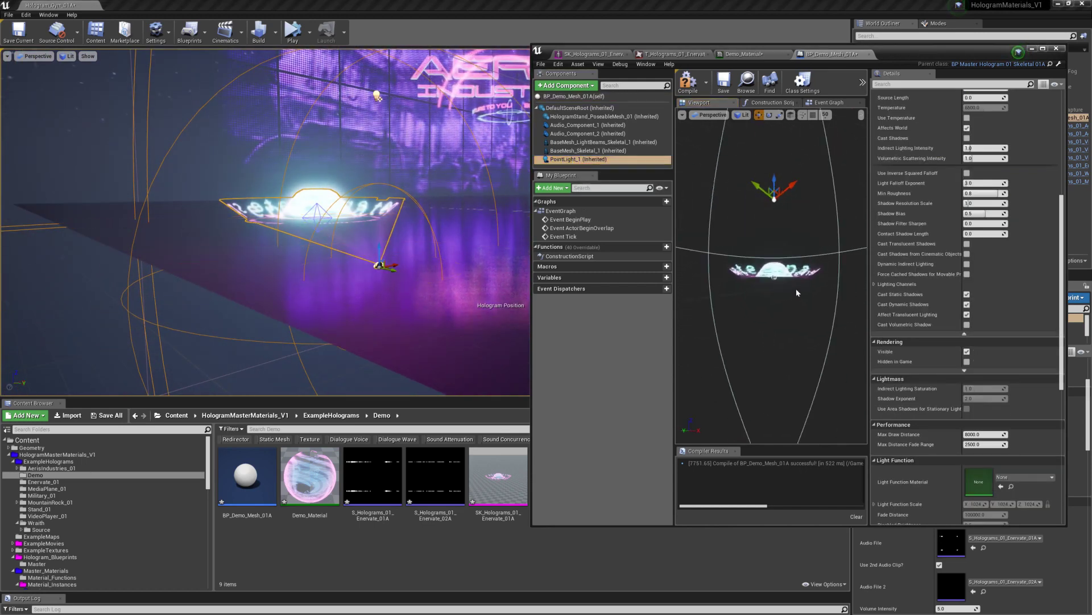
{"action": "right_click_drag", "start_coordinate": [768, 188], "coordinate": [792, 291]}
{"action": "key", "text": "w"}
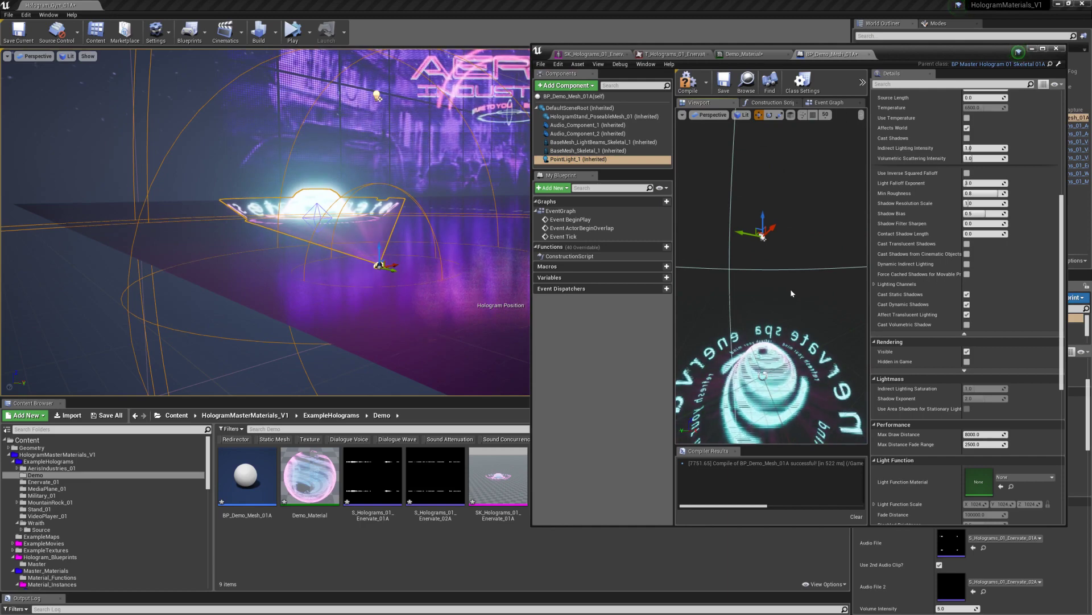
Return to the root of BP_Demo_Mesh_01A and choose Movable as the hologram light's mobility.
{"action": "left_click", "coordinate": [574, 96]}
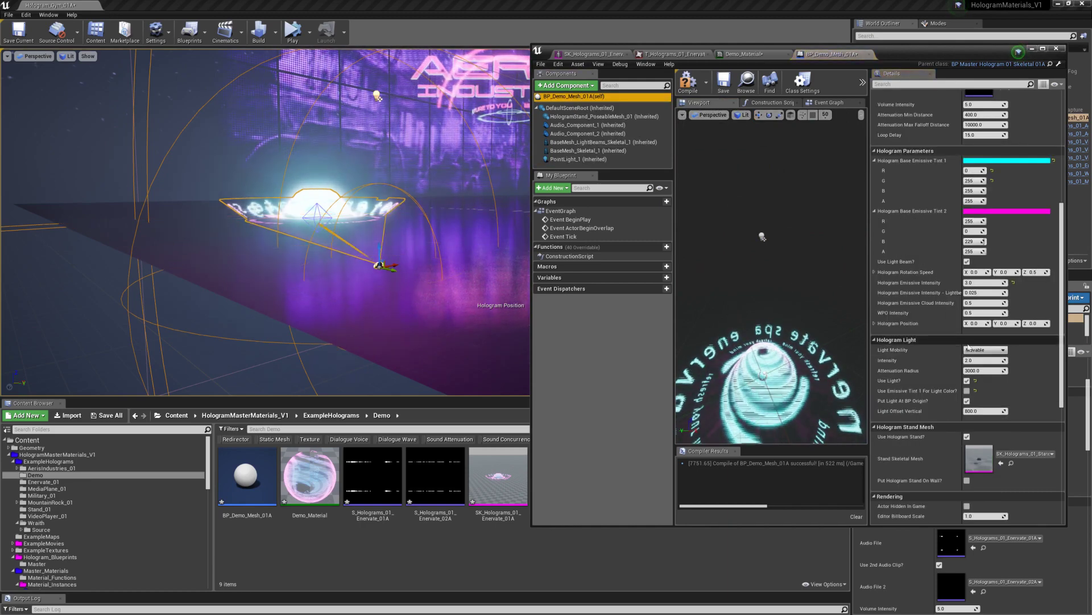
{"action": "scroll", "coordinate": [916, 342], "scroll_direction": "down", "scroll_amount": 1}
{"action": "right_click_drag", "start_coordinate": [421, 267], "coordinate": [414, 297]}
{"action": "key", "text": "w"}
{"action": "key", "text": "w"}
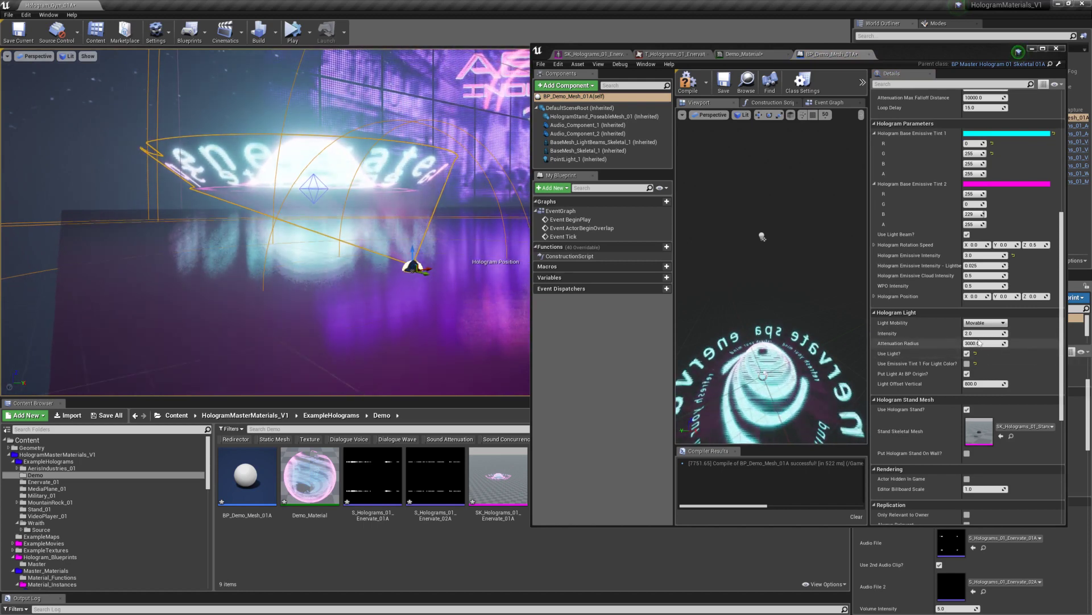
{"action": "left_click", "coordinate": [981, 323]}
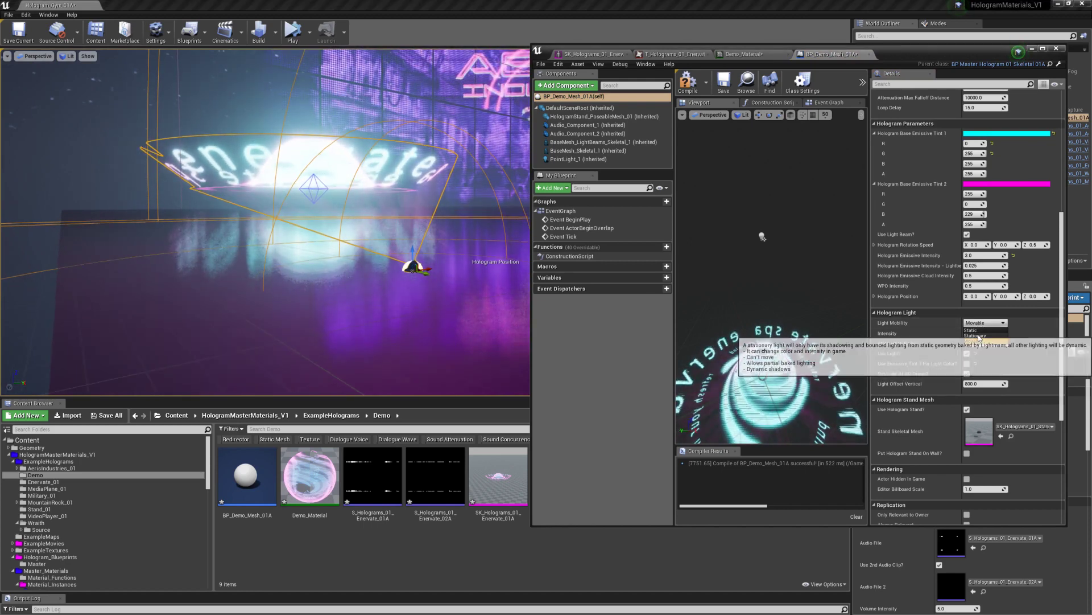
{"action": "left_click", "coordinate": [980, 341]}
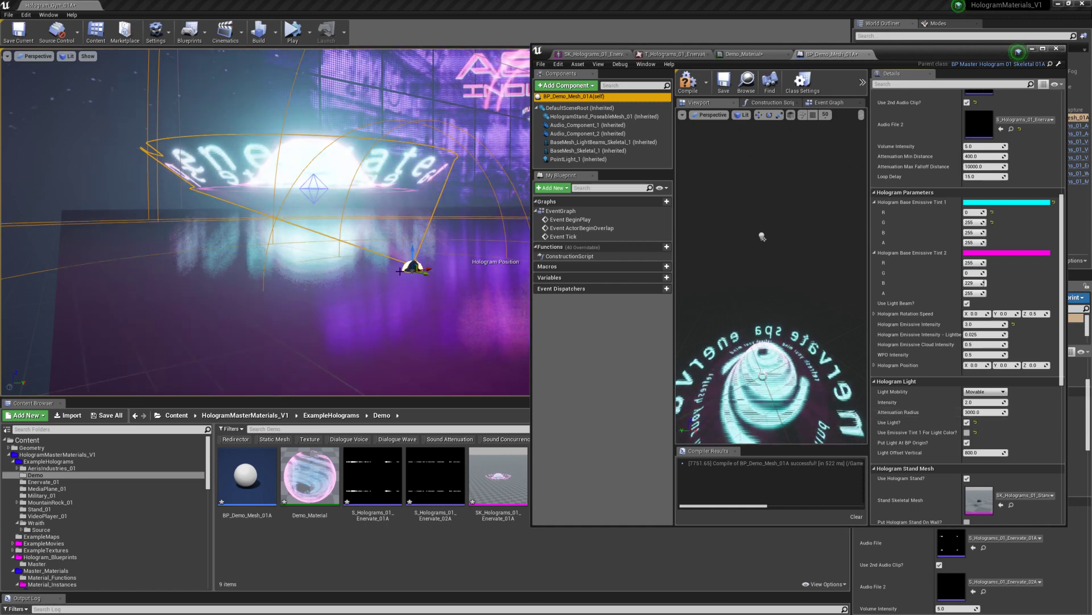
Examine the hologram's light and reflections on the floor from several distances, and deselect the hologram.
{"action": "mouse_move", "coordinate": [400, 272]}
{"action": "right_mouse_down"}
{"action": "mouse_move", "coordinate": [403, 295]}
{"action": "mouse_move", "coordinate": [400, 267]}
{"action": "right_mouse_up"}
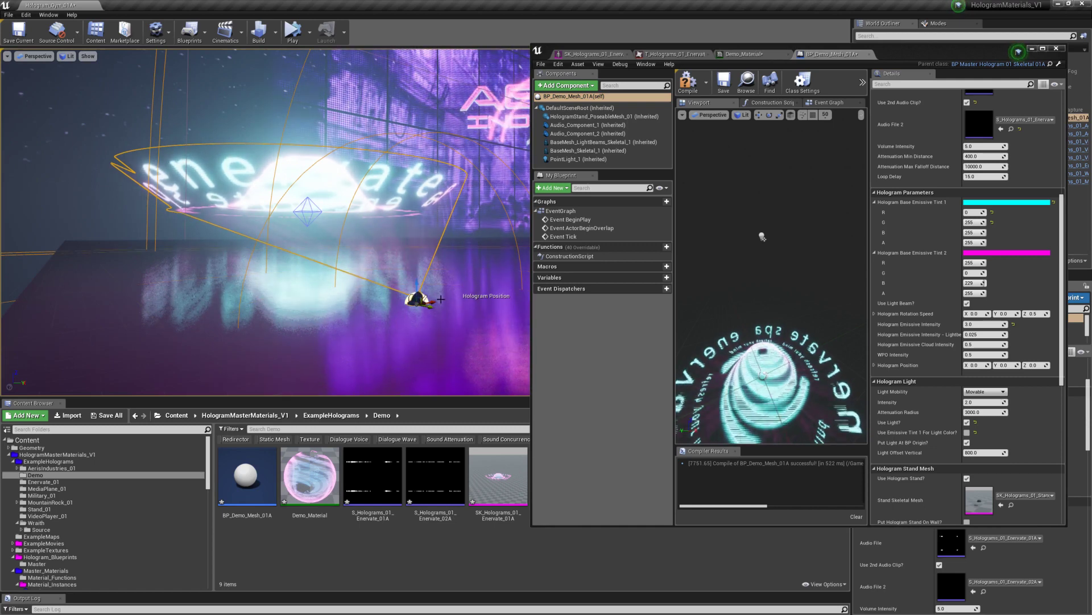
{"action": "right_click_drag", "start_coordinate": [423, 299], "coordinate": [427, 305]}
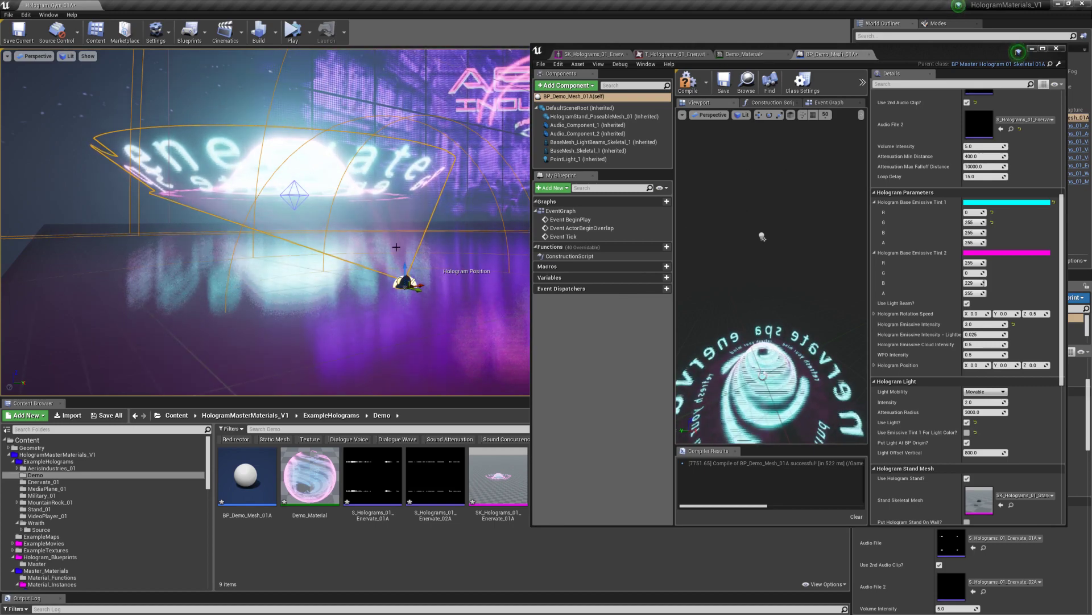
{"action": "mouse_move", "coordinate": [396, 246]}
{"action": "right_mouse_down"}
{"action": "mouse_move", "coordinate": [382, 257]}
{"action": "mouse_move", "coordinate": [403, 248]}
{"action": "right_mouse_up"}
{"action": "key", "text": "w"}
{"action": "key", "text": "s"}
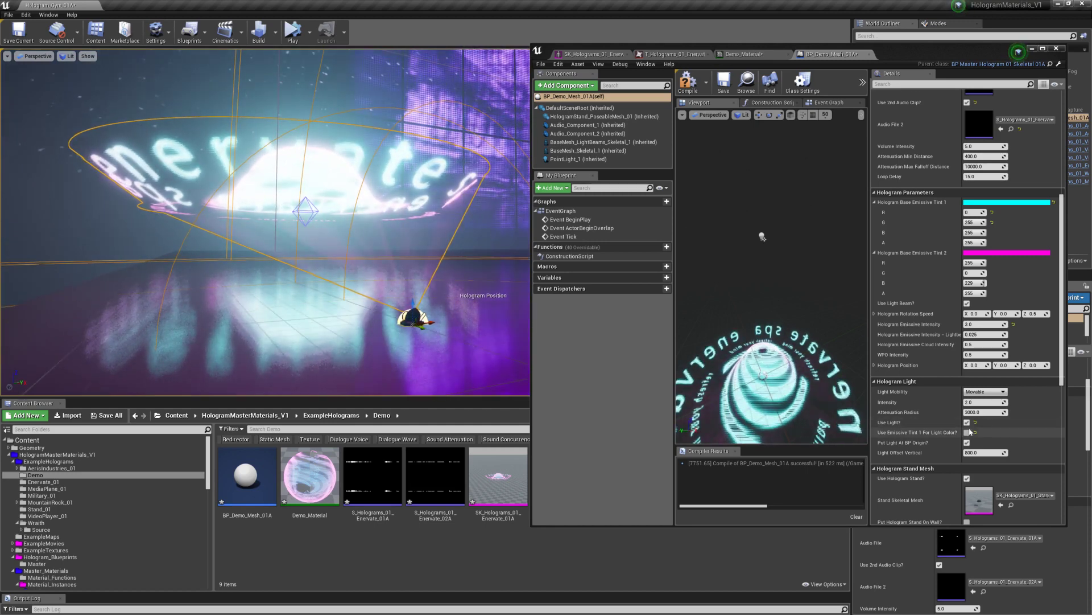
{"action": "right_click_drag", "start_coordinate": [334, 316], "coordinate": [350, 311]}
{"action": "key", "text": "s"}
{"action": "key", "text": "Escape"}
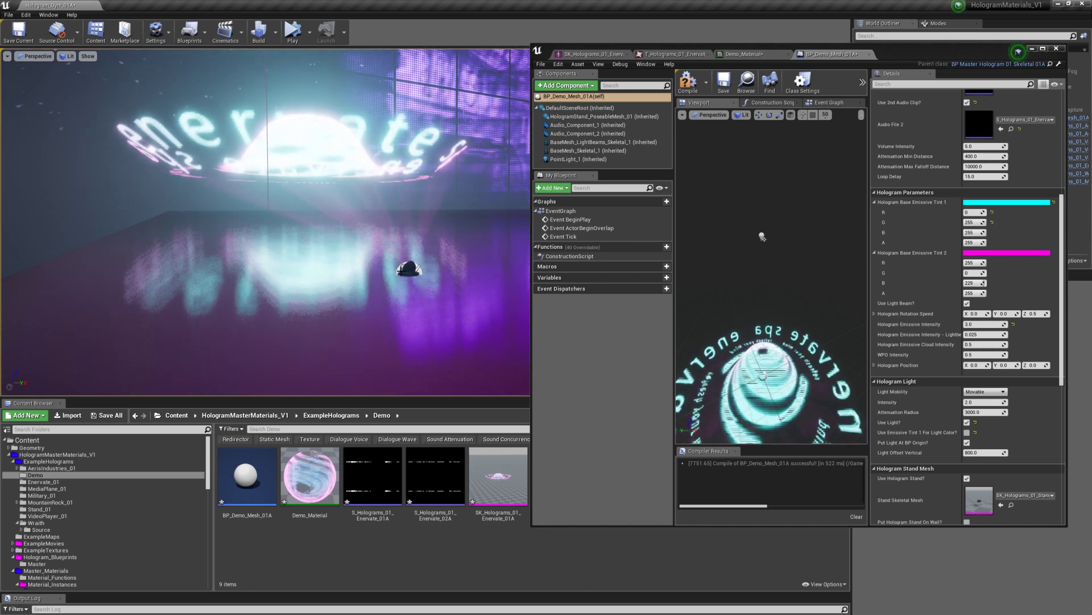
Select the inherited PointLight_1 component and examine how the hologram's light behaves in the level from near and far distances.
{"action": "left_click", "coordinate": [560, 161]}
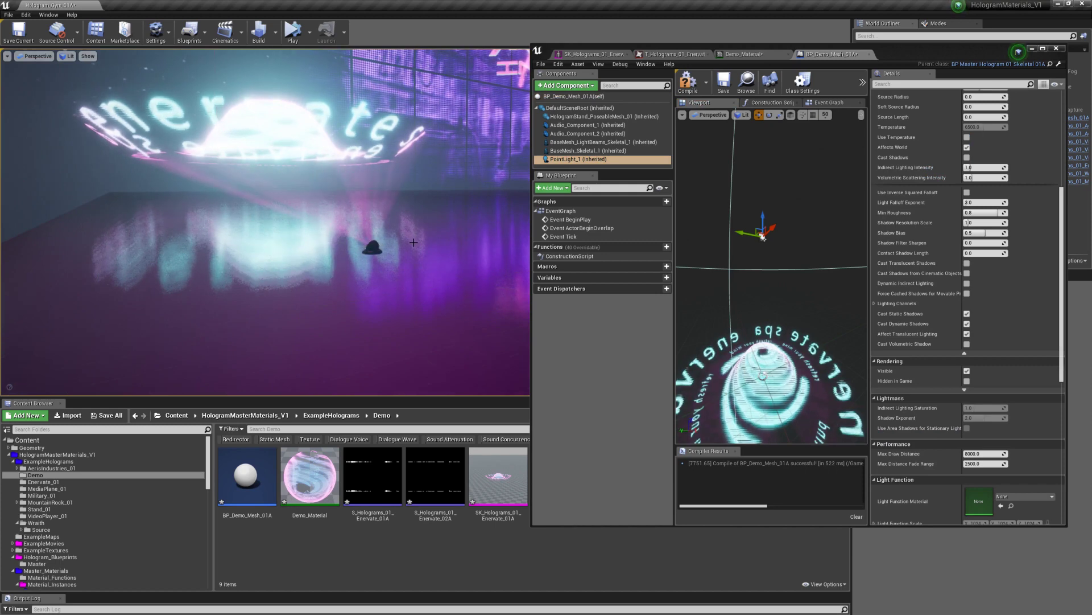
{"action": "key", "text": "s"}
{"action": "right_click_drag", "start_coordinate": [414, 242], "coordinate": [403, 242]}
{"action": "key", "text": "s"}
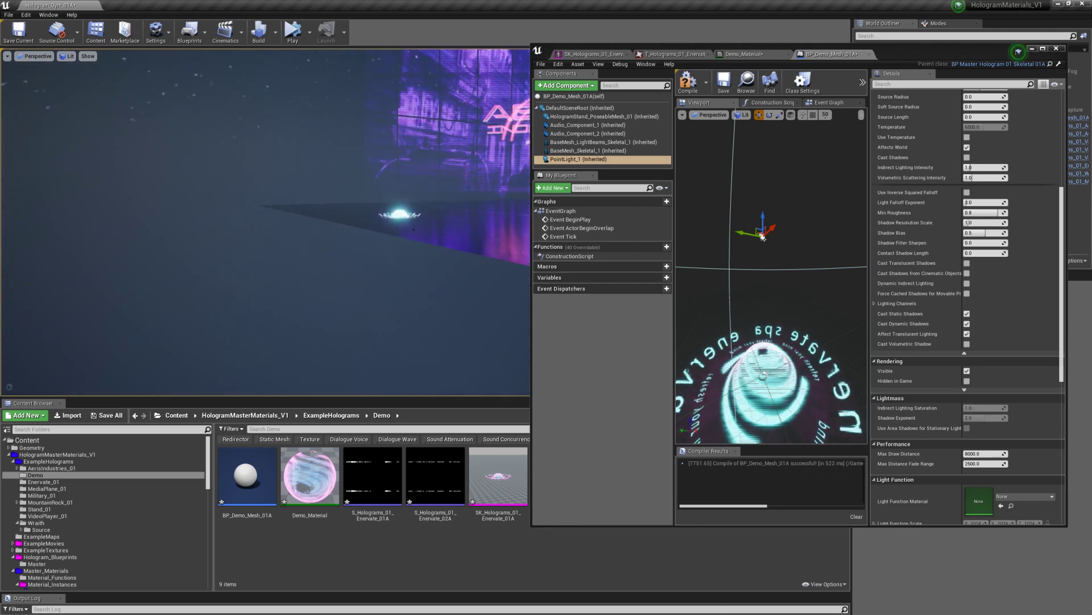
{"action": "right_click_drag", "start_coordinate": [403, 242], "coordinate": [403, 242]}
{"action": "key", "text": "s"}
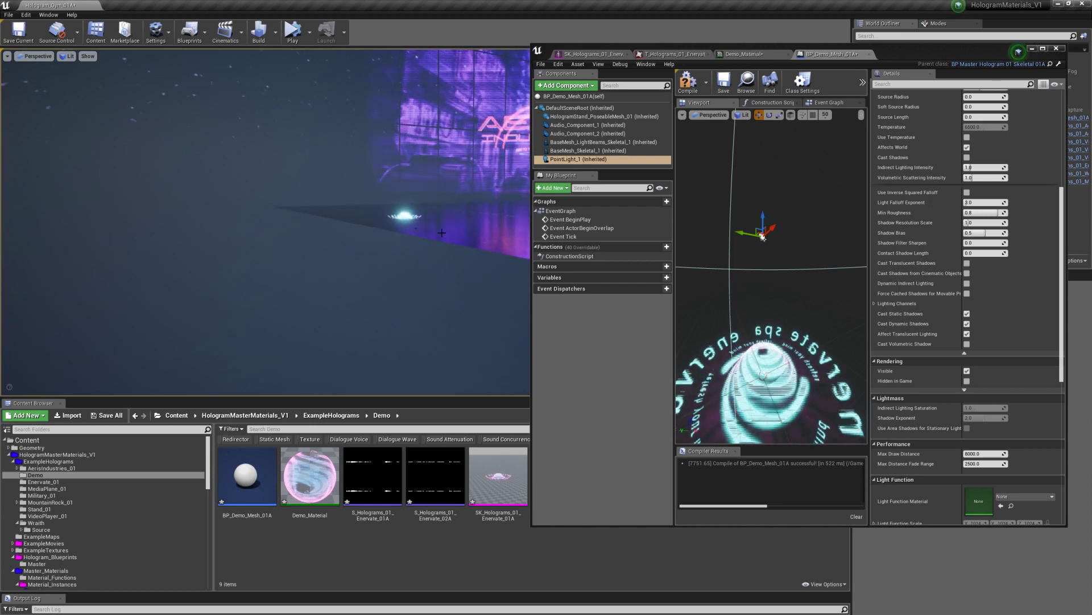
{"action": "key", "text": "w"}
{"action": "right_click_drag", "start_coordinate": [402, 243], "coordinate": [403, 243]}
{"action": "key", "text": "s"}
{"action": "key", "text": "w"}
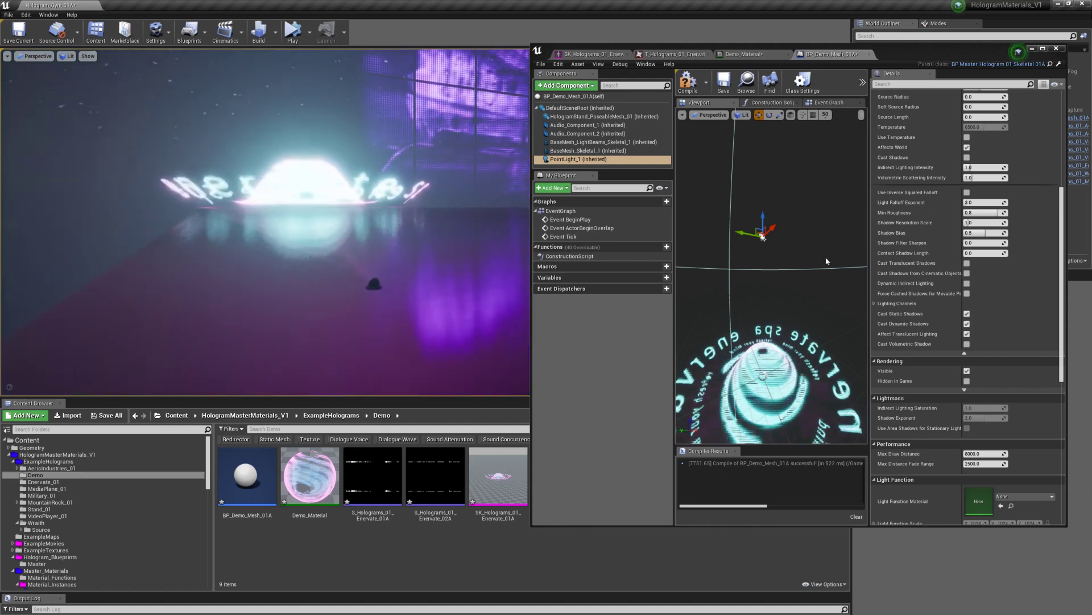
Return to the root of BP_Demo_Mesh_01A, select the hologram in the level, and display the blueprint's Hologram Animation settings.
{"action": "left_click", "coordinate": [577, 98]}
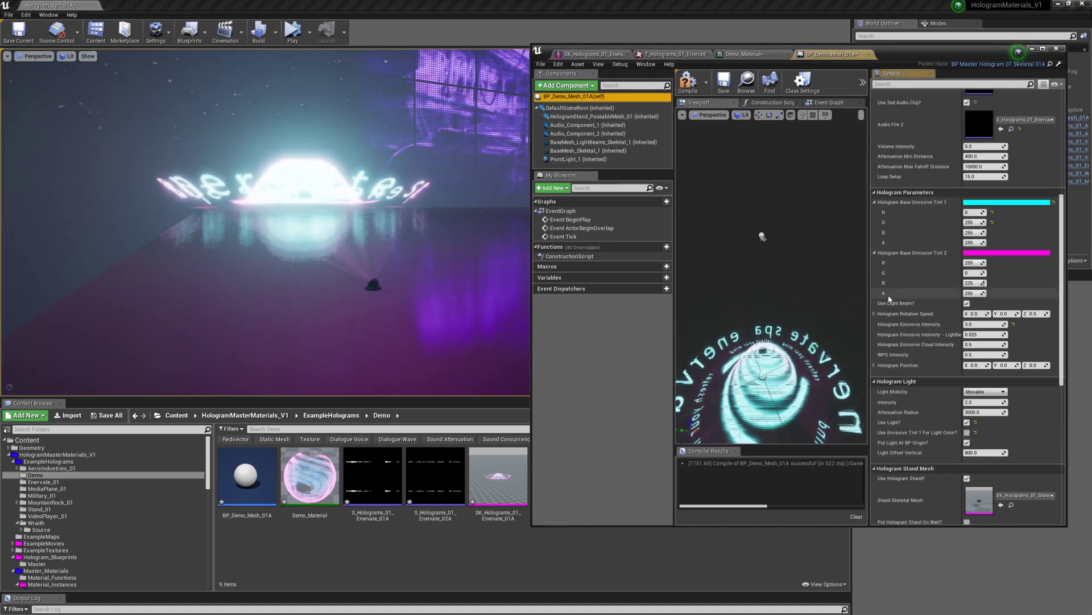
{"action": "right_click_drag", "start_coordinate": [431, 281], "coordinate": [431, 281]}
{"action": "key", "text": "w"}
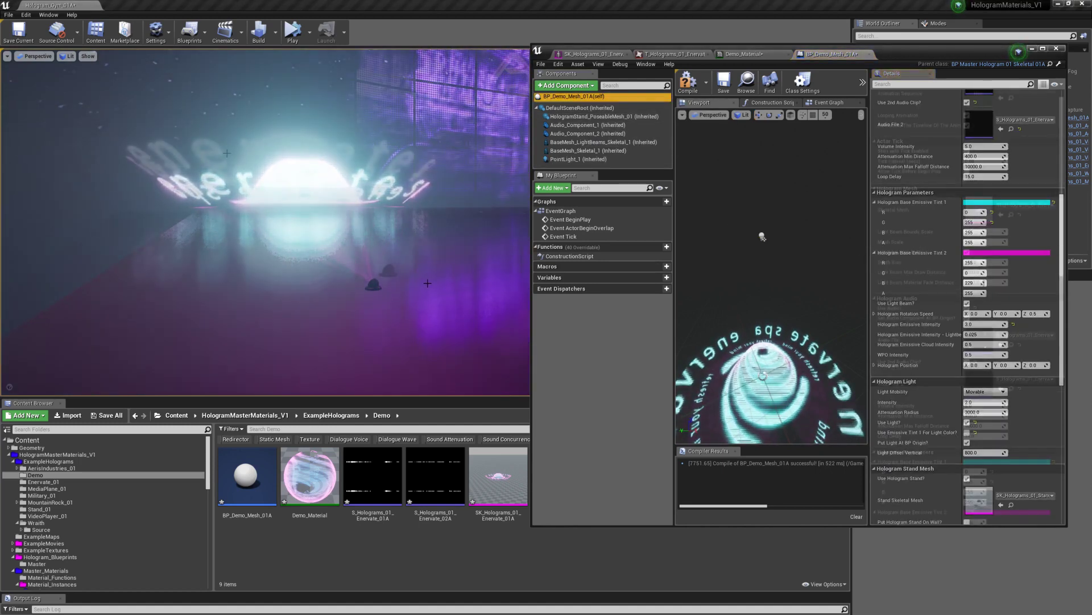
{"action": "left_click", "coordinate": [388, 273]}
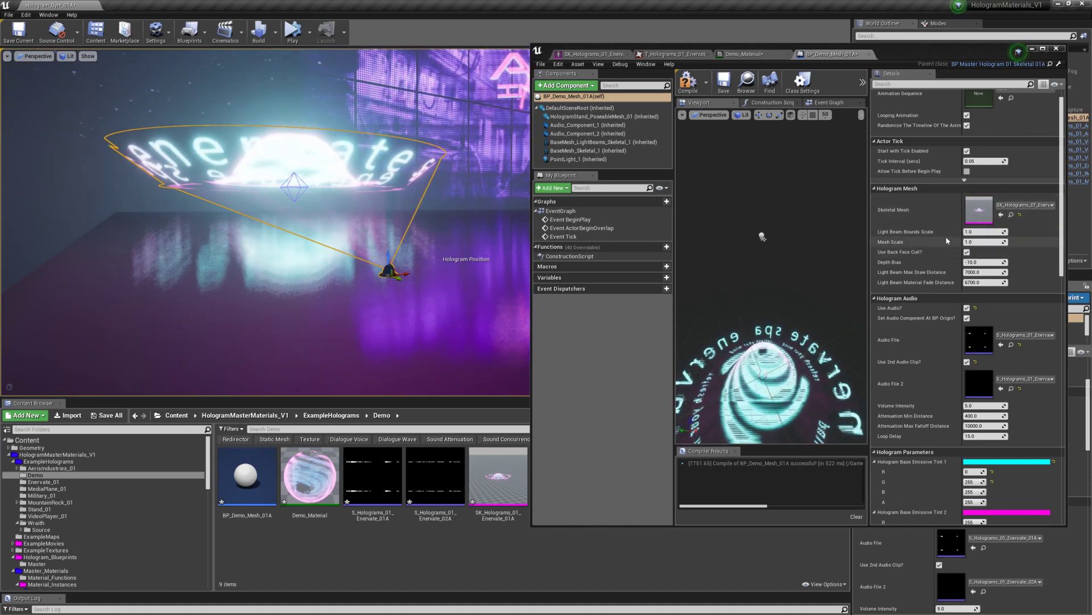
{"action": "scroll", "coordinate": [946, 237], "scroll_direction": "up", "scroll_amount": 1}
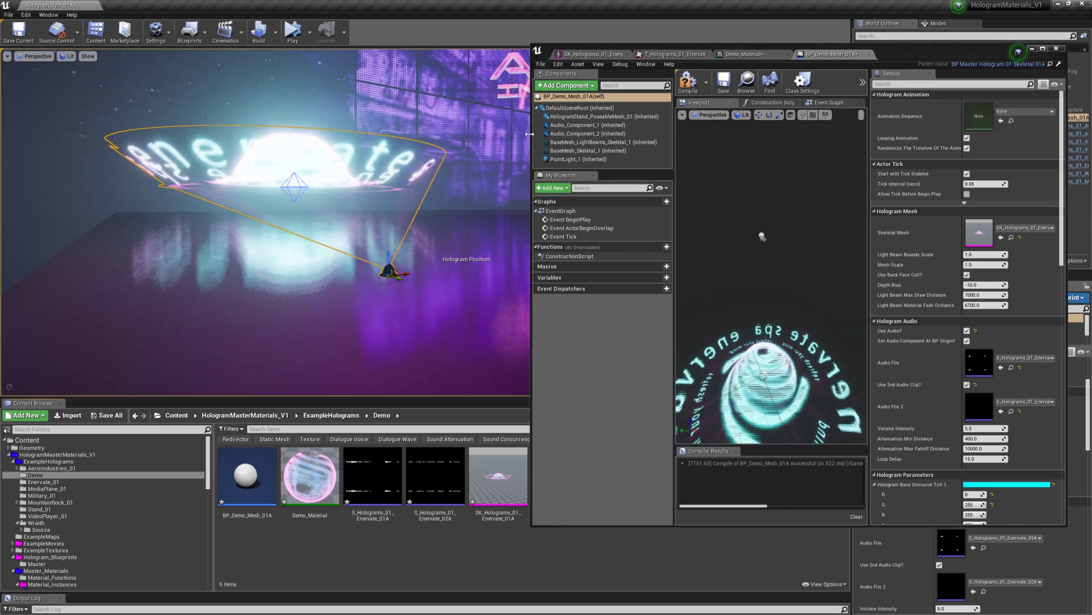
Narrow the blueprint editor window, open the SK_Holograms_01_Enervate_01A_Anim animation asset, and examine its playback from below.
{"action": "left_click_drag", "start_coordinate": [532, 135], "coordinate": [670, 135]}
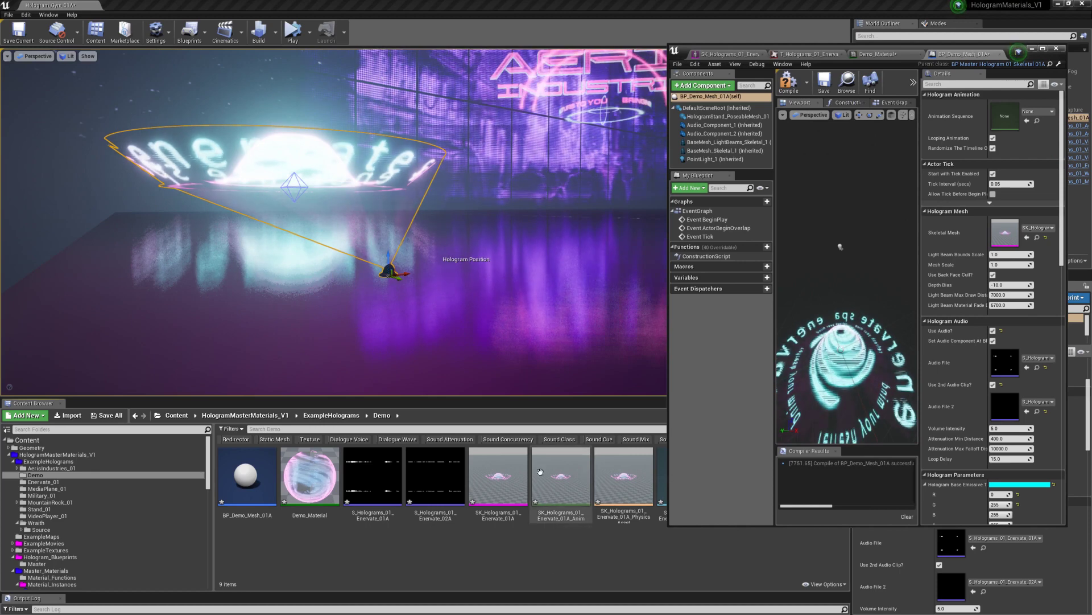
{"action": "double_click", "coordinate": [558, 478]}
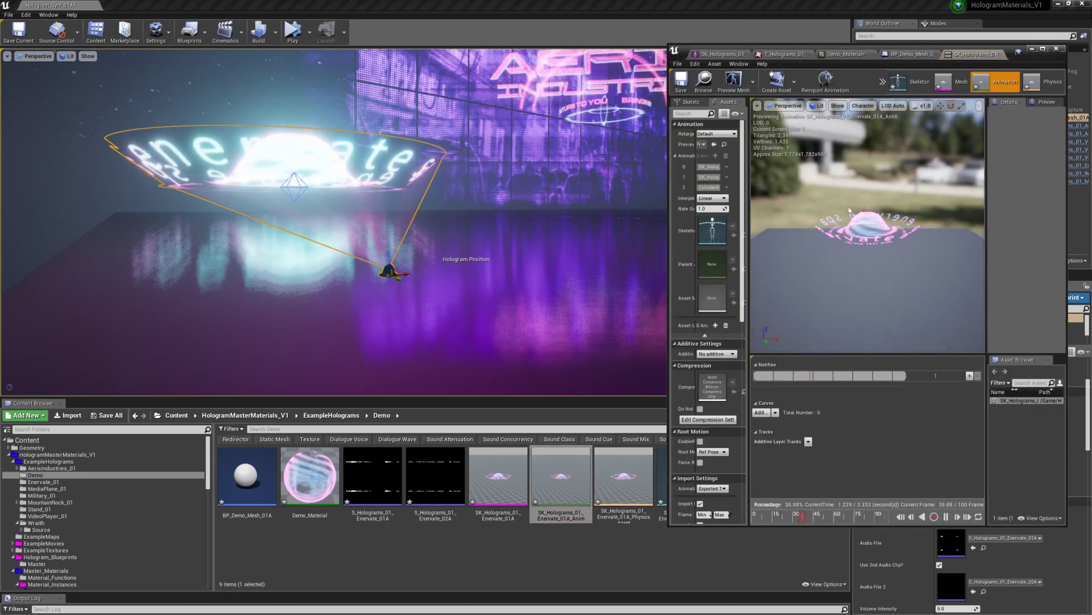
{"action": "left_click_drag", "start_coordinate": [846, 232], "coordinate": [851, 124], "text": "alt"}
{"action": "right_click_drag", "start_coordinate": [846, 232], "coordinate": [904, 232], "text": "alt"}
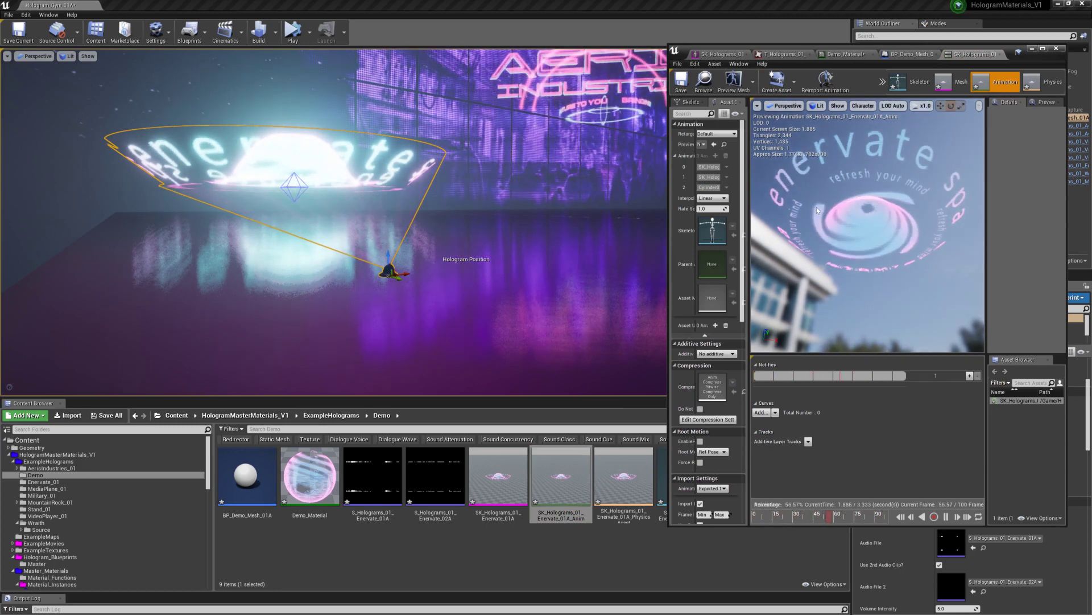
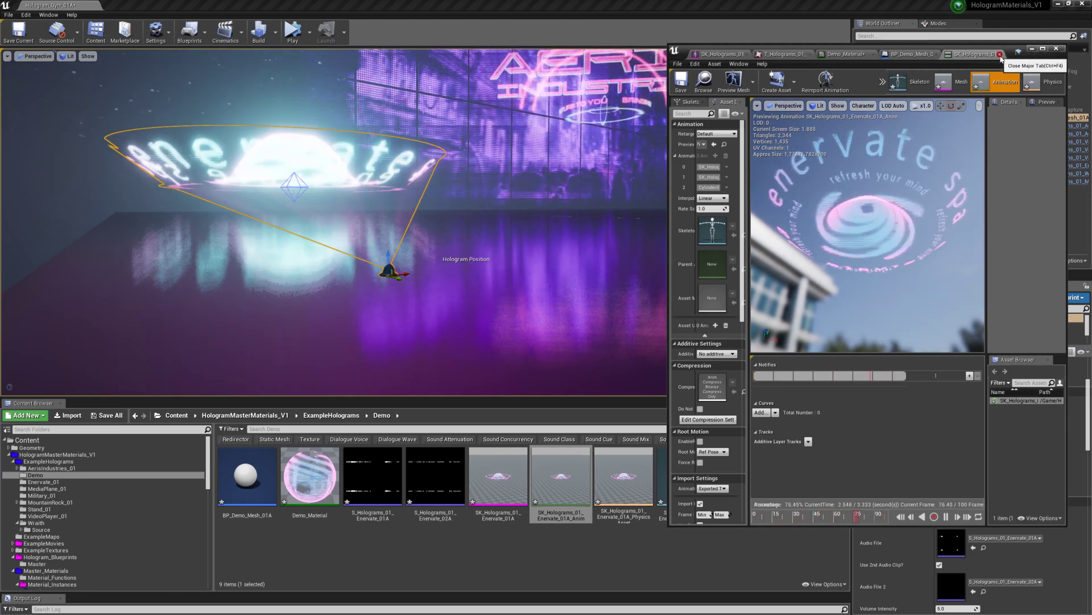
{"action": "mouse_move", "coordinate": [334, 221]}
{"action": "right_mouse_down"}
{"action": "mouse_move", "coordinate": [432, 177]}
{"action": "mouse_move", "coordinate": [529, 177]}
{"action": "mouse_move", "coordinate": [438, 170]}
{"action": "mouse_move", "coordinate": [483, 199]}
{"action": "mouse_move", "coordinate": [472, 191]}
{"action": "mouse_move", "coordinate": [364, 213]}
{"action": "mouse_move", "coordinate": [227, 256]}
{"action": "mouse_move", "coordinate": [342, 233]}
{"action": "mouse_move", "coordinate": [326, 213]}
{"action": "right_mouse_up"}
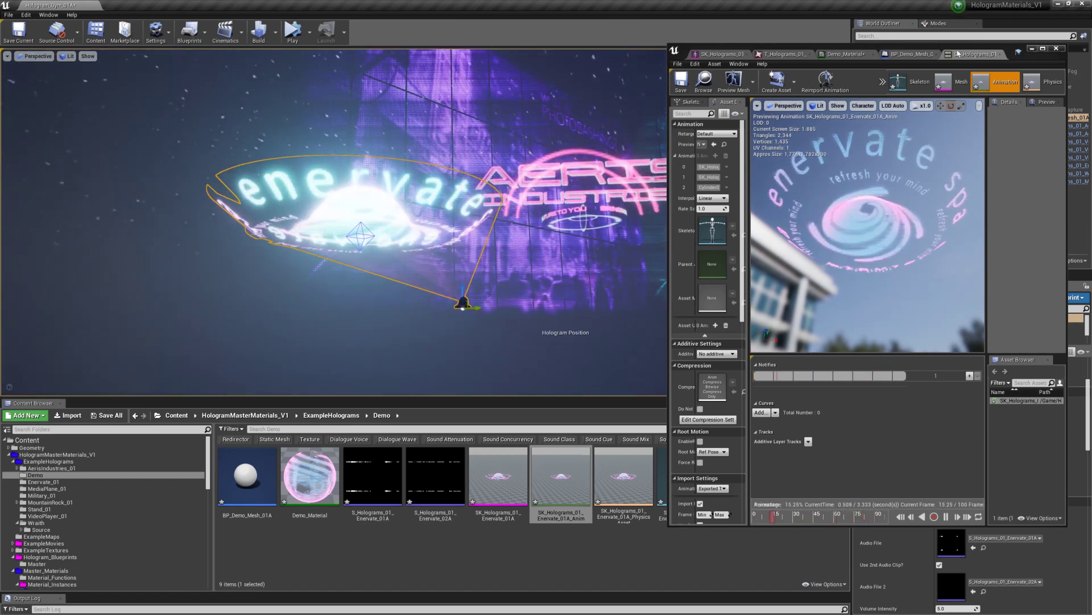
Assign SK_Holograms_01_Enervate_01A_Anim as the Animation Sequence of BP_Demo_Mesh_01A.
{"action": "left_click", "coordinate": [914, 54]}
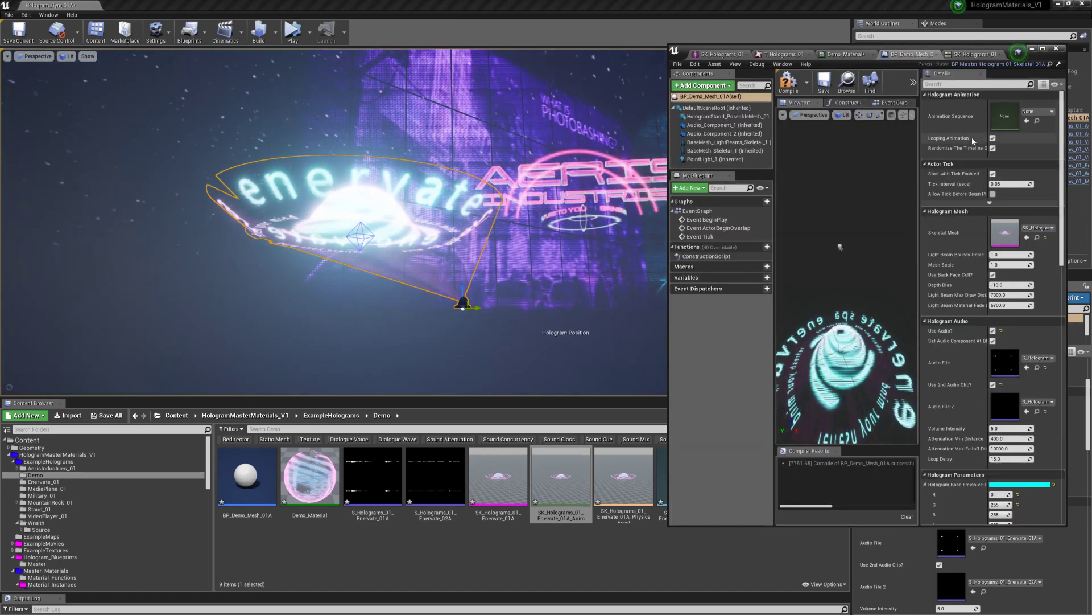
{"action": "left_click", "coordinate": [567, 477]}
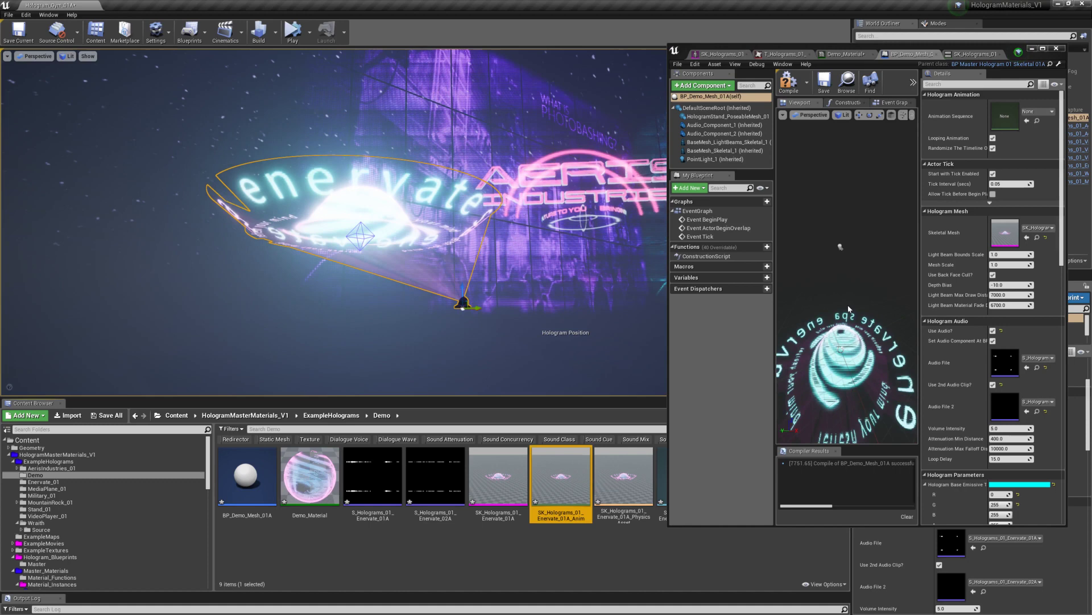
{"action": "left_click", "coordinate": [1027, 120]}
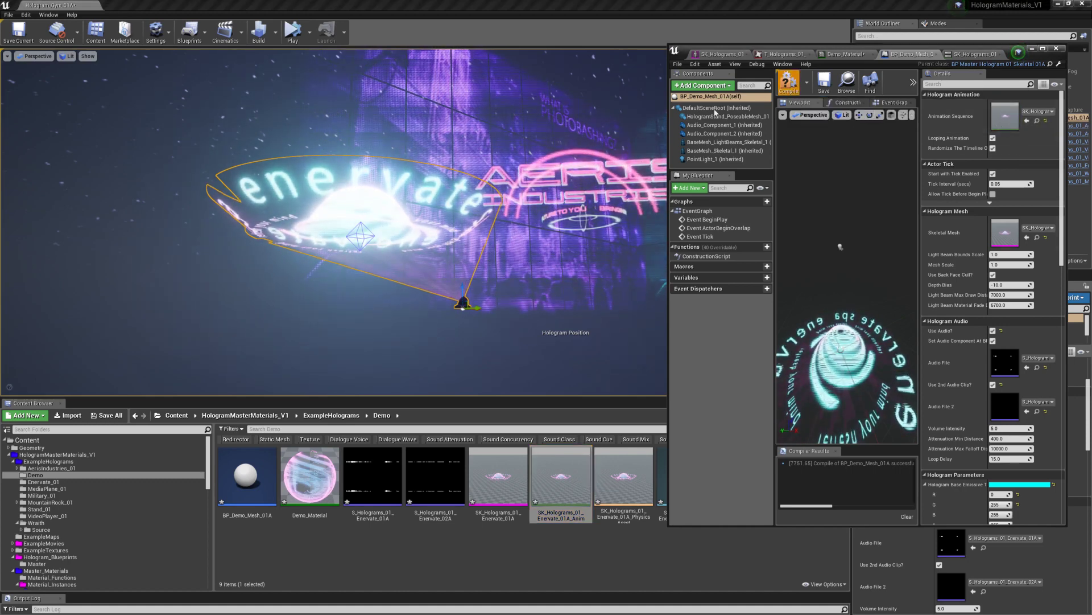
Simulate the level, examine the animated hologram from several distances, and stop the simulation.
{"action": "left_click", "coordinate": [292, 31]}
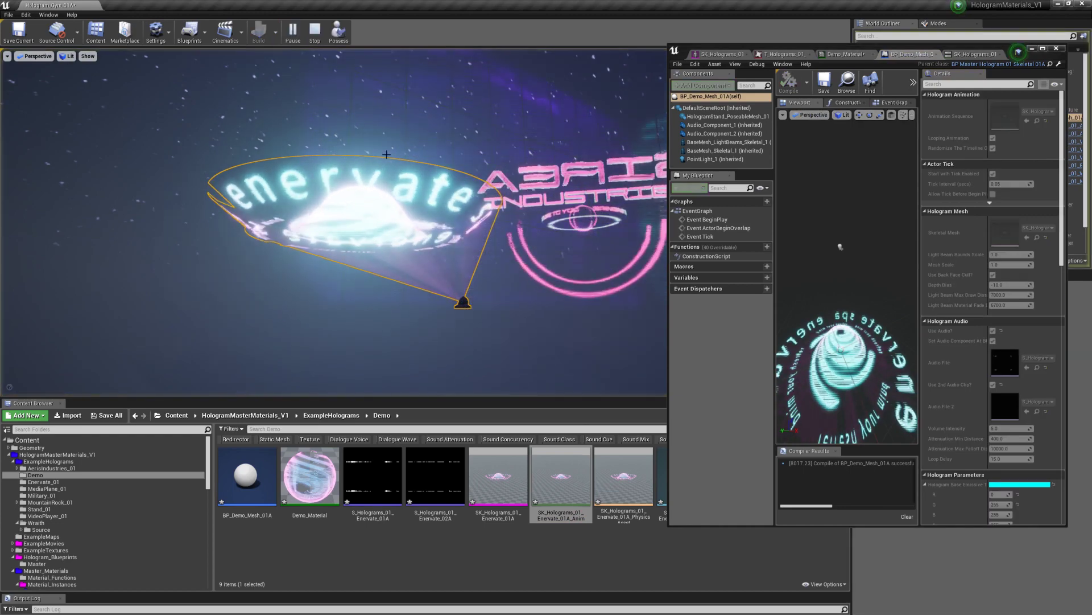
{"action": "key", "text": "w"}
{"action": "mouse_move", "coordinate": [386, 155]}
{"action": "right_mouse_down"}
{"action": "mouse_move", "coordinate": [383, 181]}
{"action": "mouse_move", "coordinate": [384, 151]}
{"action": "right_mouse_up"}
{"action": "key", "text": "s"}
{"action": "key", "text": "w"}
{"action": "key", "text": "s"}
{"action": "key", "text": "Escape"}
{"action": "key", "text": "s"}
Widen the blueprint's property area until the full names of the Hologram Animation options are readable.
{"action": "left_click_drag", "start_coordinate": [920, 197], "coordinate": [900, 197]}
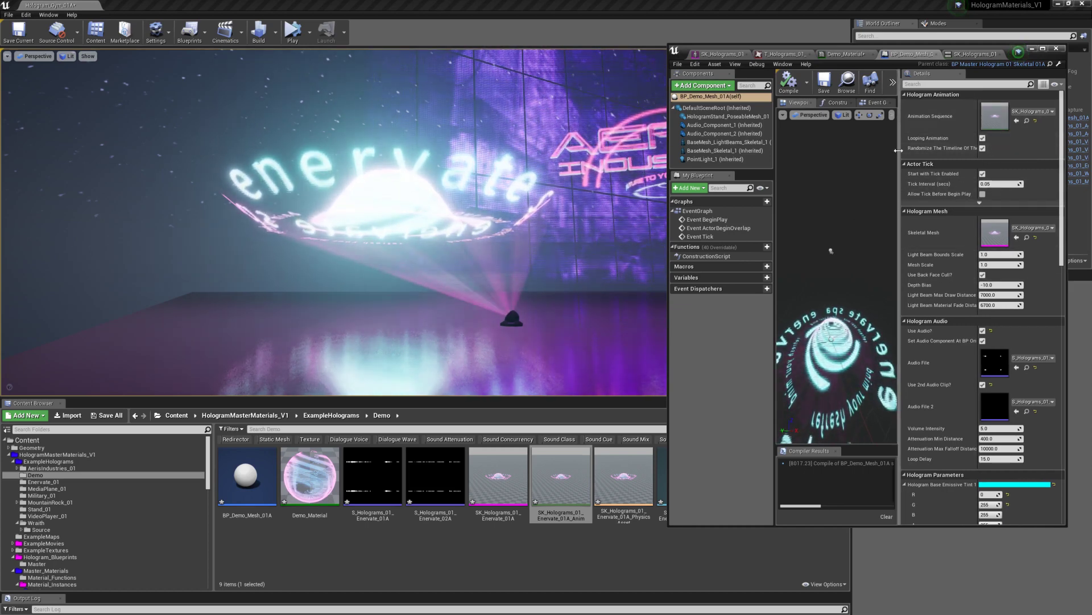
{"action": "left_click_drag", "start_coordinate": [898, 150], "coordinate": [849, 150]}
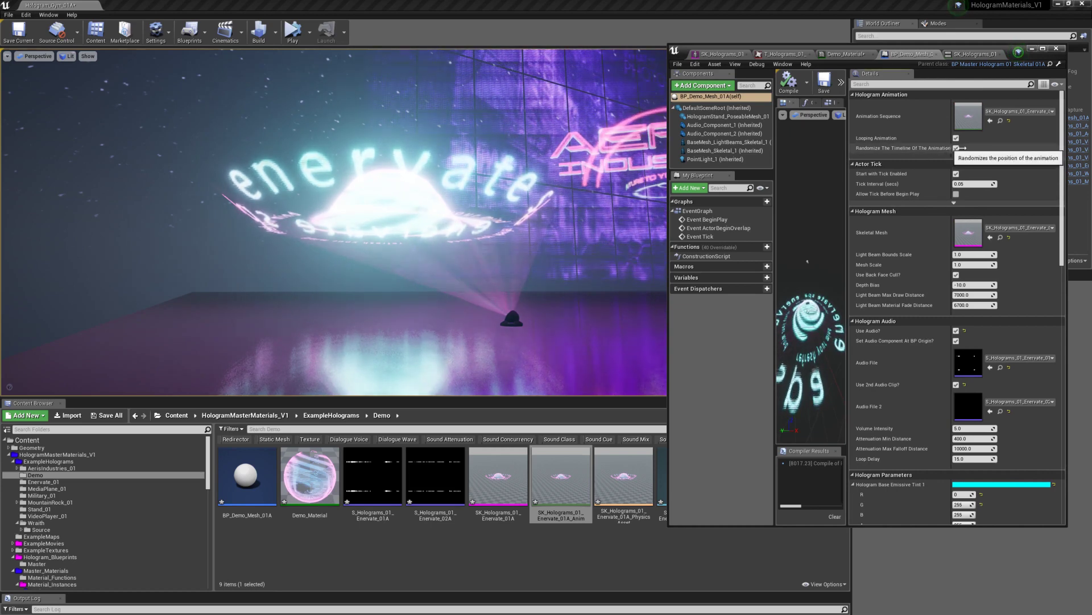
{"action": "left_click_drag", "start_coordinate": [954, 148], "coordinate": [967, 148]}
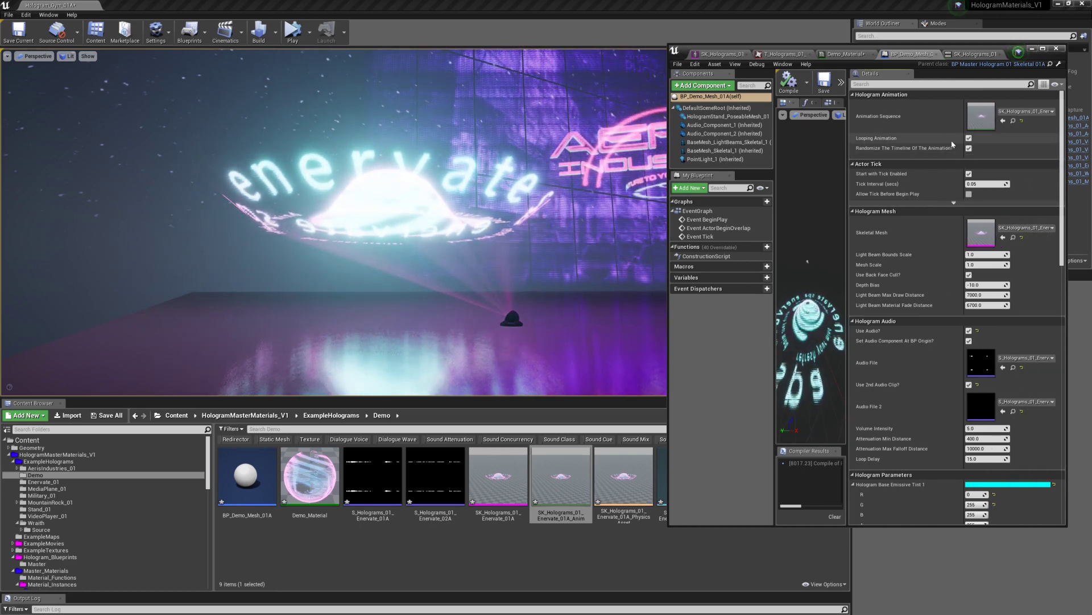
Disable Looping Animation, compile the blueprint, and briefly simulate the level to check the hologram's playback.
{"action": "left_click", "coordinate": [969, 139]}
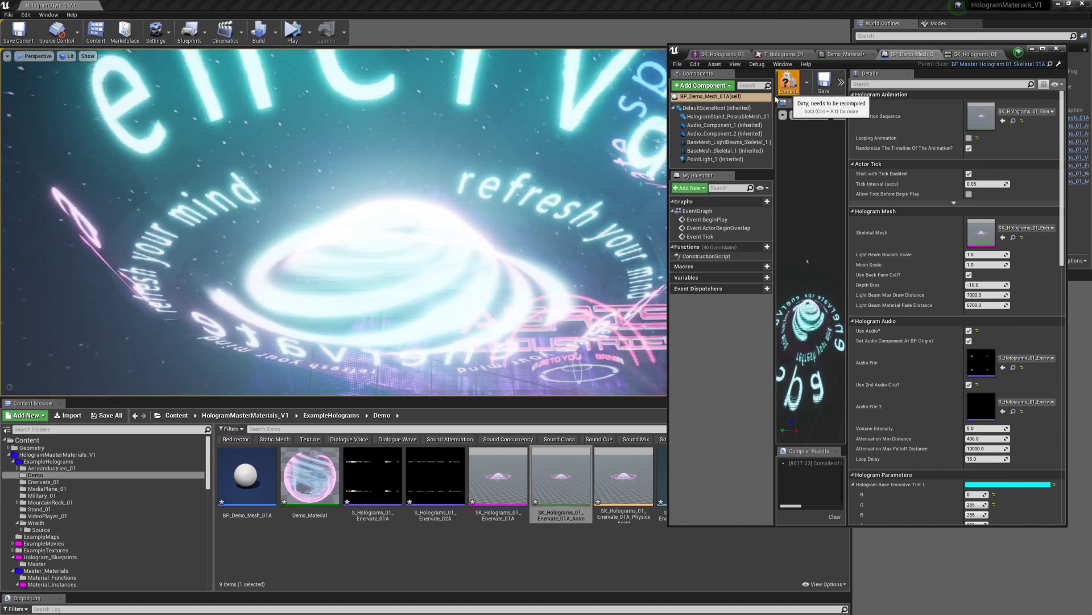
{"action": "left_click", "coordinate": [292, 35]}
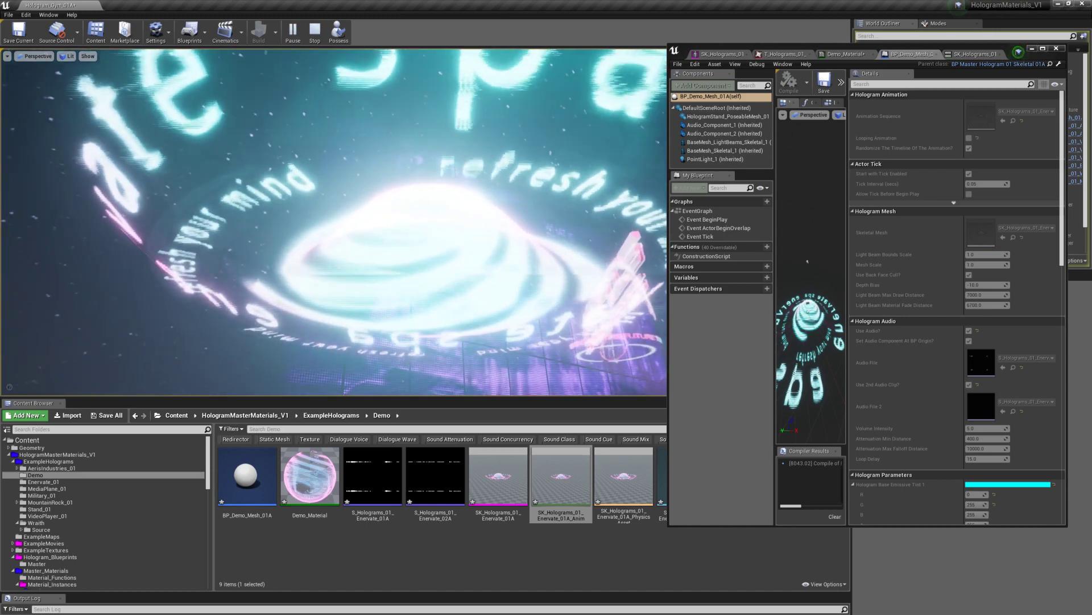
{"action": "key", "text": "Escape"}
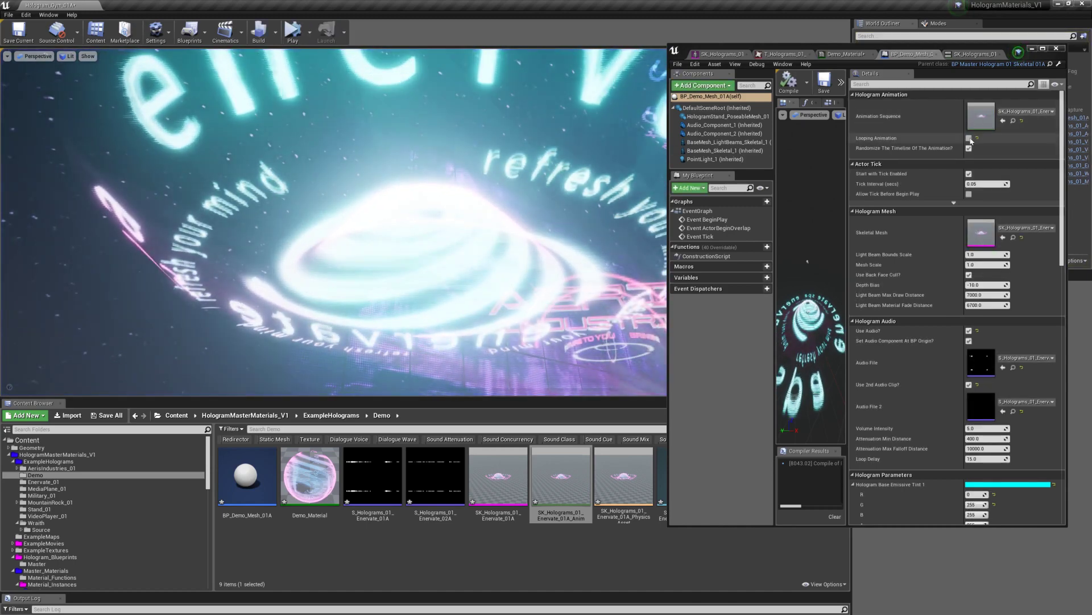
Enable Looping Animation again and recompile BP_Demo_Mesh_01A.
{"action": "left_click", "coordinate": [969, 138]}
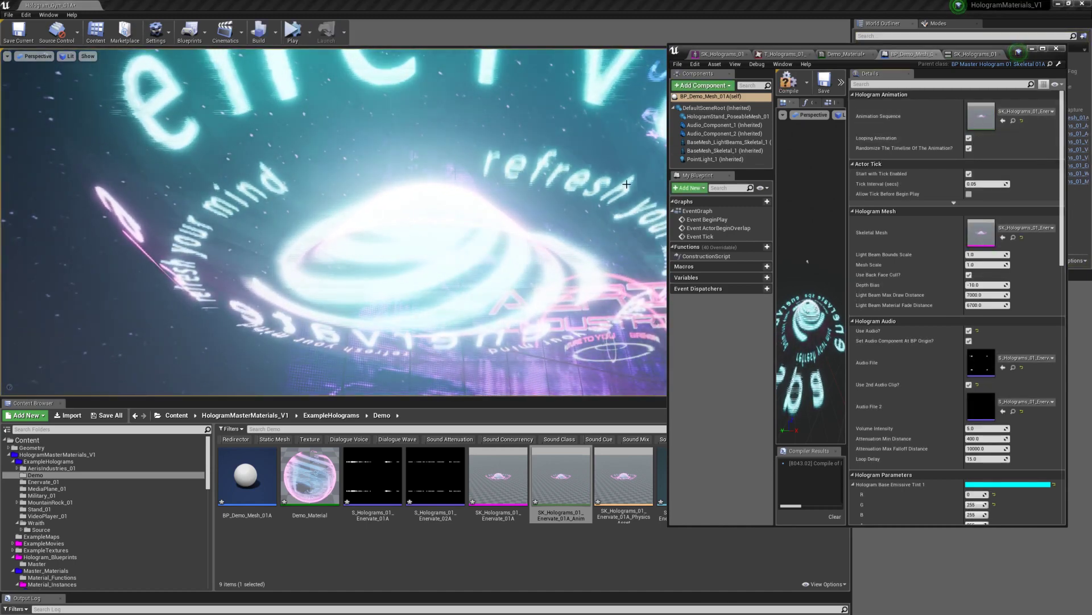
{"action": "left_click", "coordinate": [789, 83]}
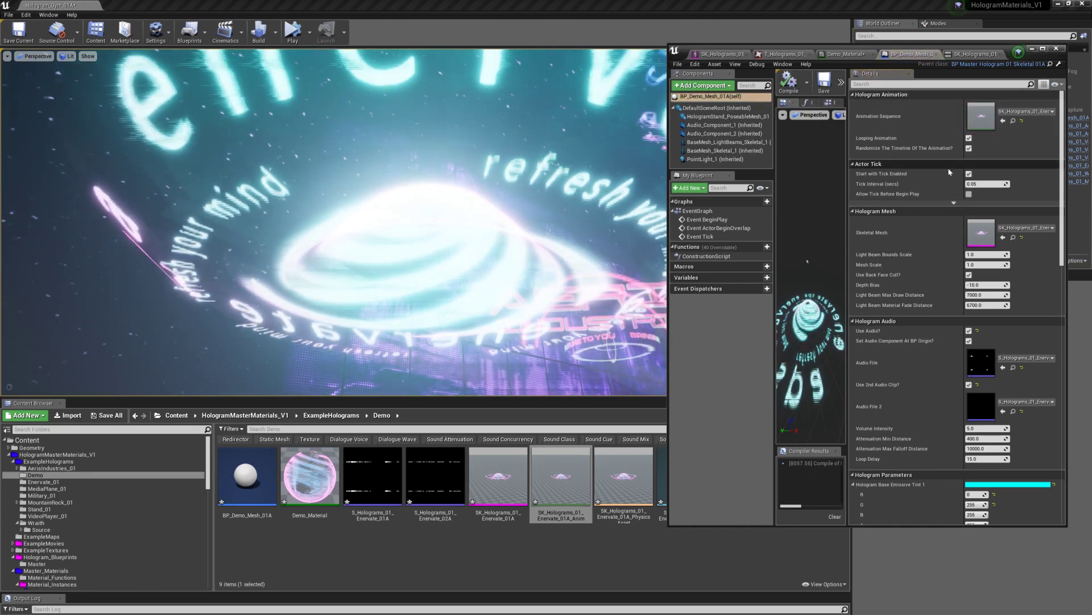
{"action": "left_click", "coordinate": [969, 139]}
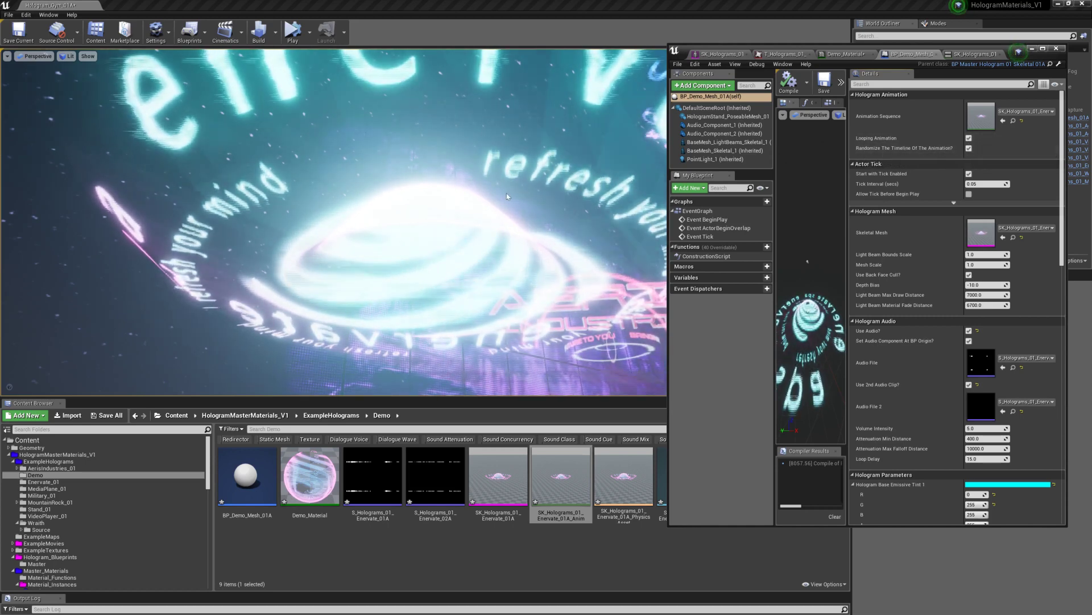
Select the hologram in the level and raise its Hologram Position handle high above the stand.
{"action": "key", "text": "s"}
{"action": "mouse_move", "coordinate": [507, 195]}
{"action": "right_mouse_down"}
{"action": "mouse_move", "coordinate": [503, 244]}
{"action": "mouse_move", "coordinate": [499, 176]}
{"action": "right_mouse_up"}
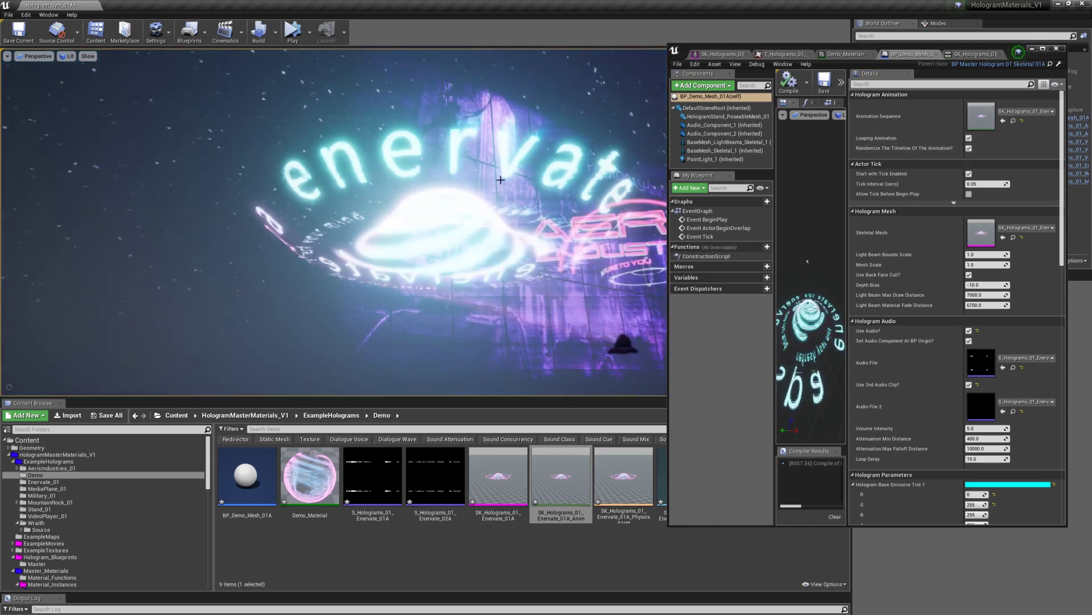
{"action": "left_click", "coordinate": [459, 206]}
{"action": "right_click_drag", "start_coordinate": [458, 206], "coordinate": [500, 222]}
{"action": "key", "text": "s"}
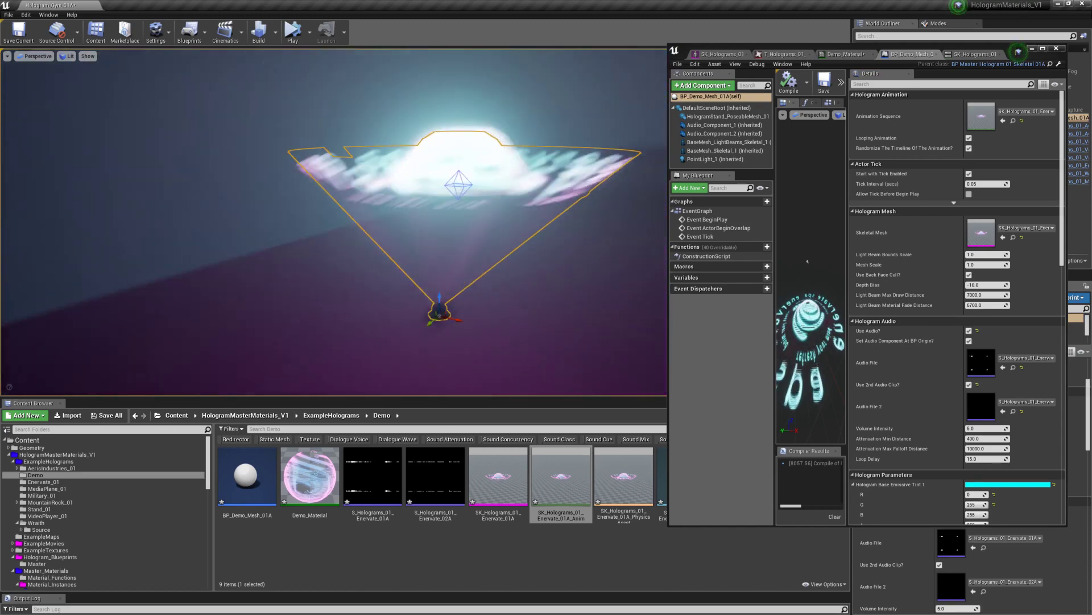
{"action": "right_click_drag", "start_coordinate": [364, 216], "coordinate": [385, 202]}
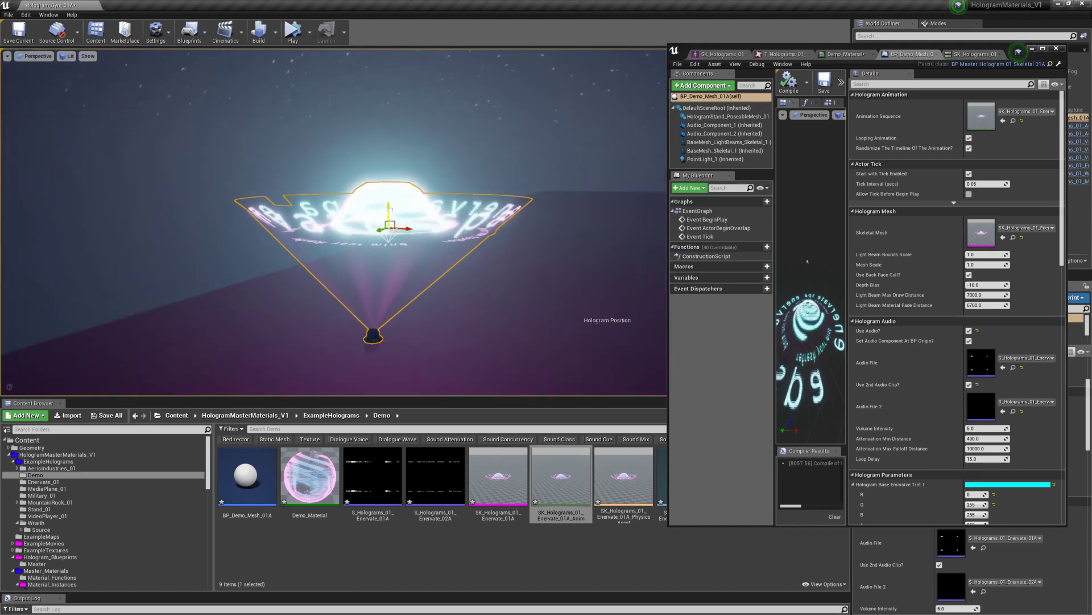
{"action": "left_click_drag", "start_coordinate": [390, 210], "coordinate": [390, 57]}
{"action": "right_click_drag", "start_coordinate": [420, 178], "coordinate": [431, 124]}
Duplicate the hologram actor, place the copy on the floor beside the original, and deselect it.
{"action": "left_click", "coordinate": [344, 317]}
{"action": "right_click_drag", "start_coordinate": [344, 316], "coordinate": [341, 364]}
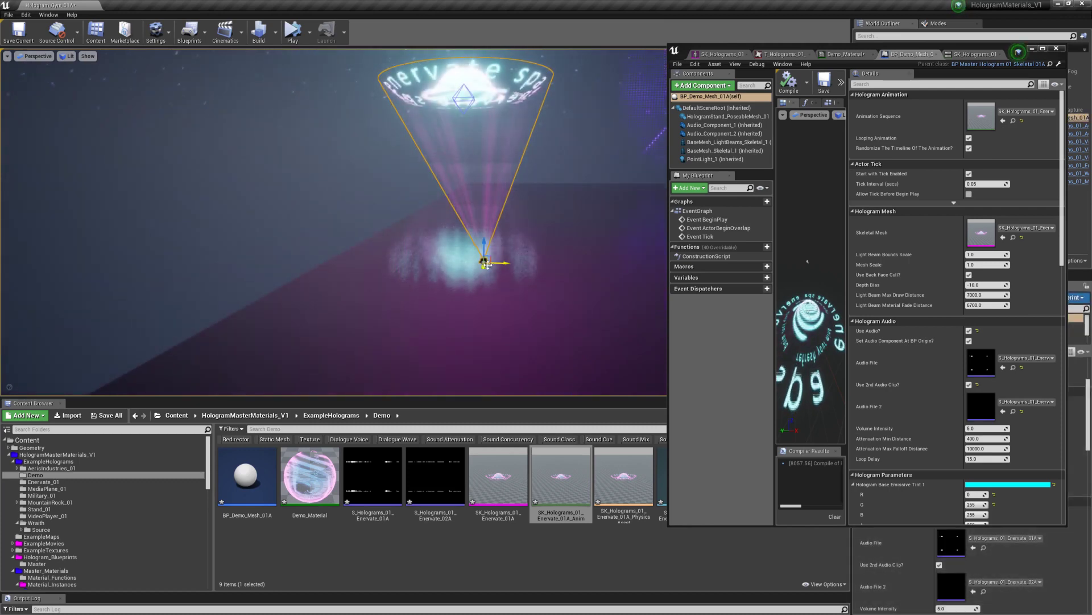
{"action": "left_click_drag", "start_coordinate": [487, 264], "coordinate": [397, 293]}
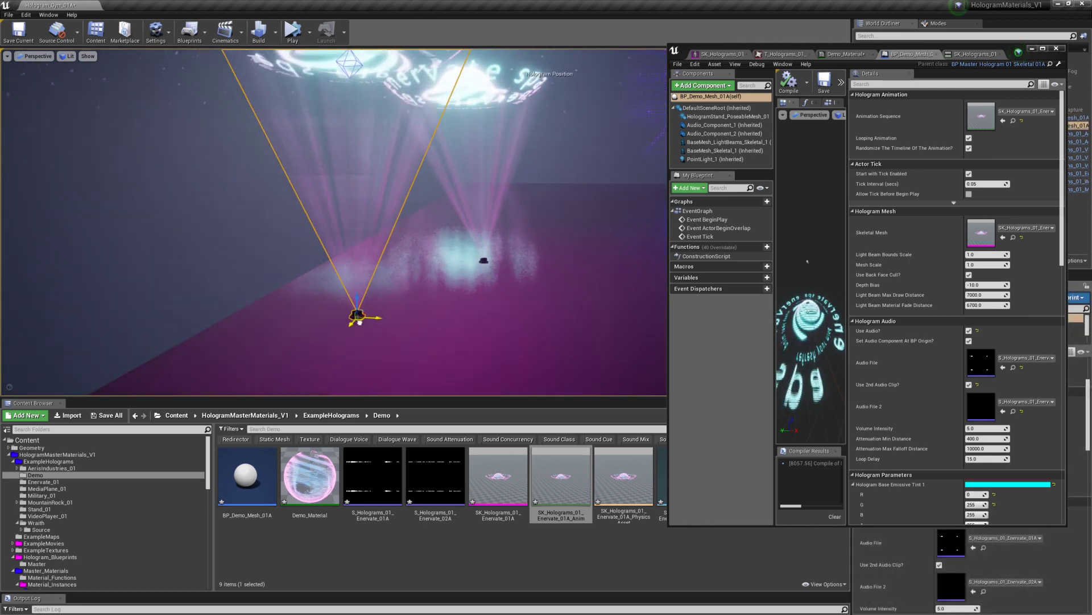
{"action": "key", "text": "Escape"}
Frame both holograms from below and simulate the level to compare their randomized animation timing.
{"action": "right_click_drag", "start_coordinate": [359, 323], "coordinate": [395, 256]}
{"action": "key", "text": "s"}
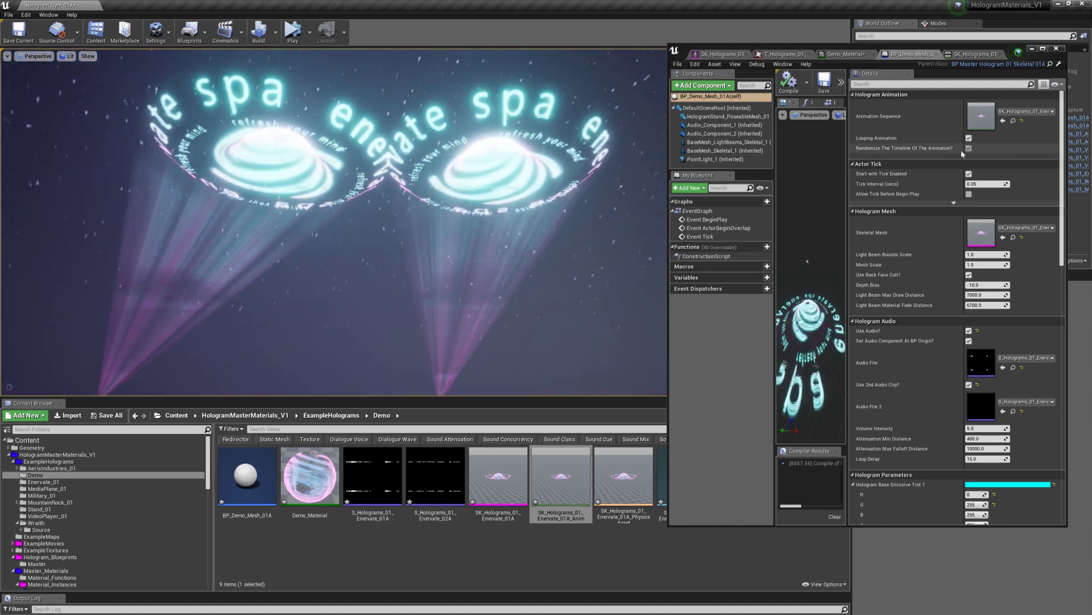
{"action": "right_click_drag", "start_coordinate": [549, 225], "coordinate": [528, 233]}
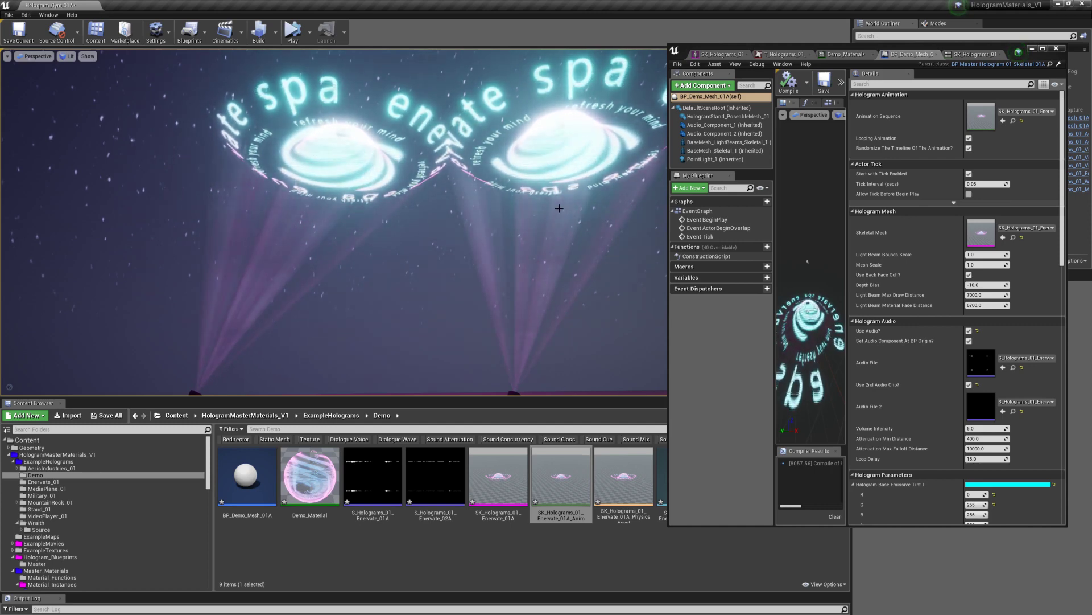
{"action": "right_click_drag", "start_coordinate": [560, 208], "coordinate": [458, 173]}
{"action": "key", "text": "s"}
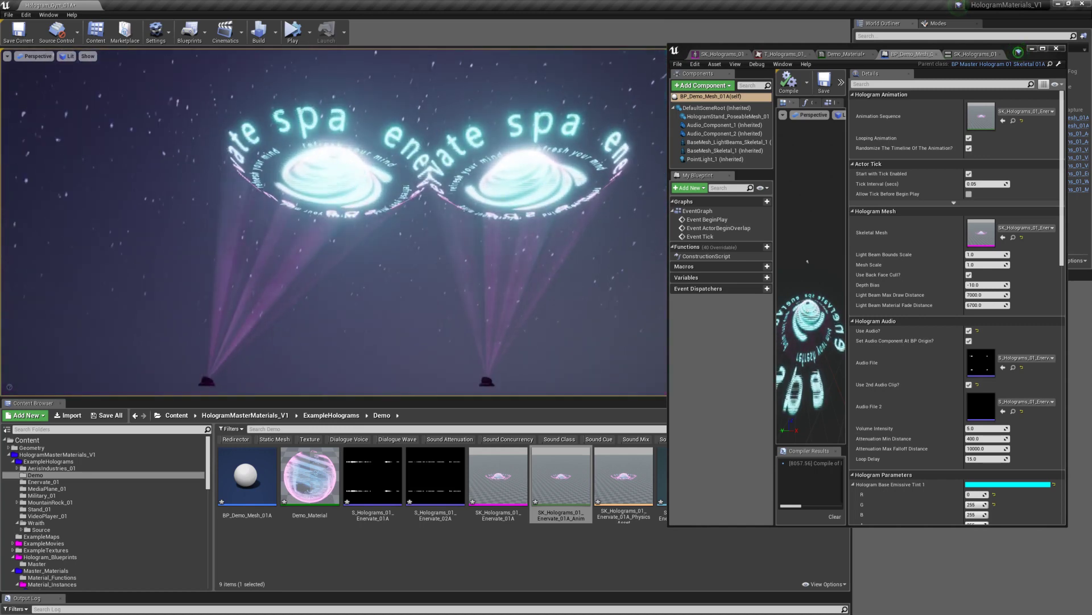
{"action": "left_click", "coordinate": [292, 34]}
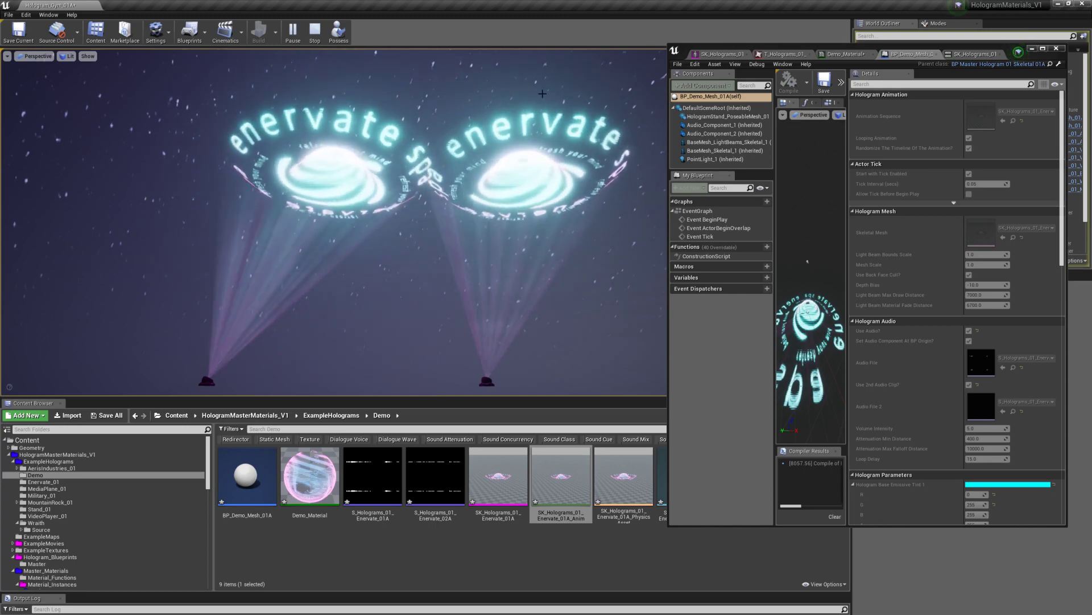
Stop the simulation, place a copy of the Aeris Industries hologram beside the original, and simulate the level to compare their animation timing.
{"action": "key", "text": "Escape"}
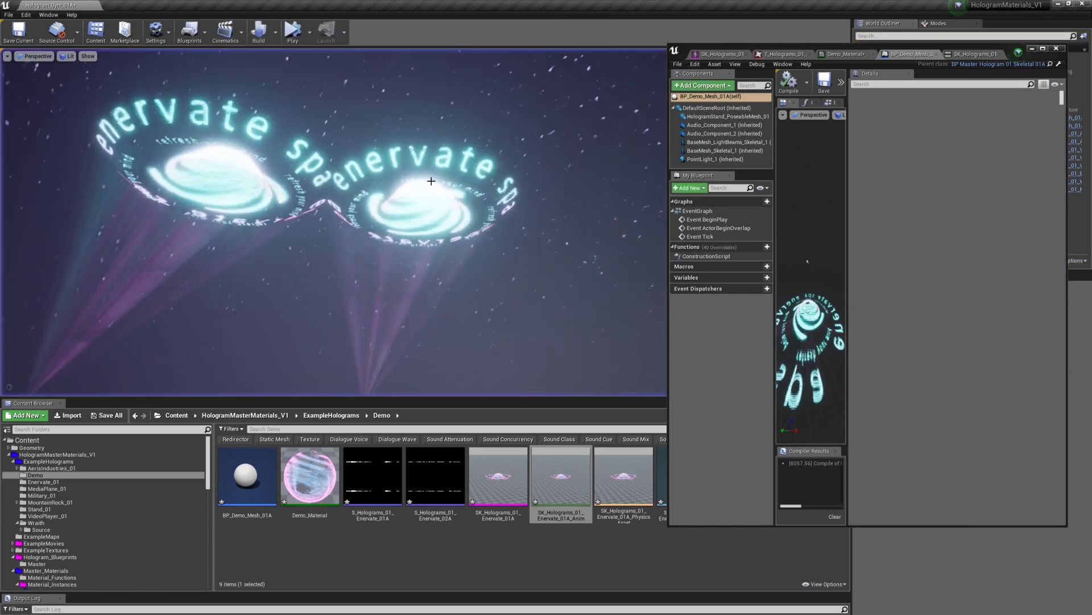
{"action": "right_click_drag", "start_coordinate": [432, 180], "coordinate": [379, 236]}
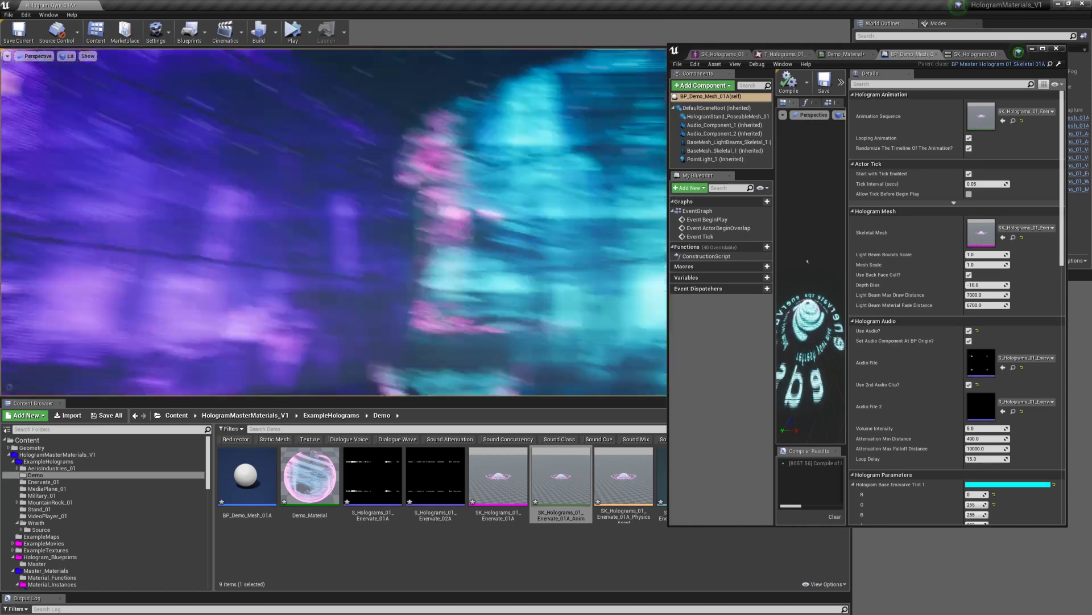
{"action": "right_click_drag", "start_coordinate": [439, 148], "coordinate": [421, 174]}
{"action": "left_click", "coordinate": [421, 174]}
{"action": "key", "text": "s"}
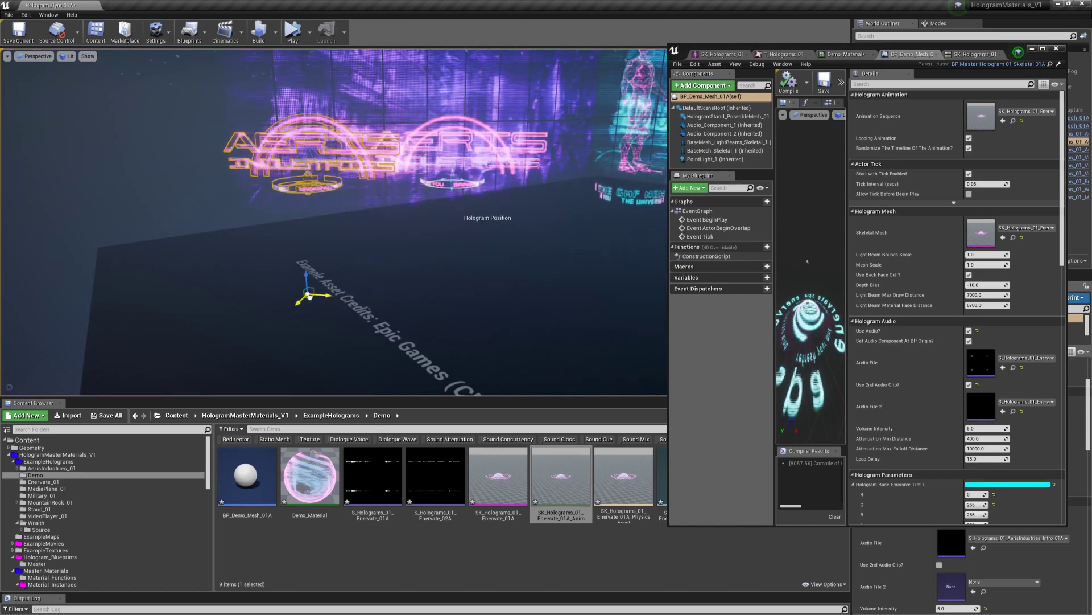
{"action": "key", "text": "Escape"}
{"action": "key", "text": "w"}
{"action": "right_click_drag", "start_coordinate": [279, 290], "coordinate": [304, 158]}
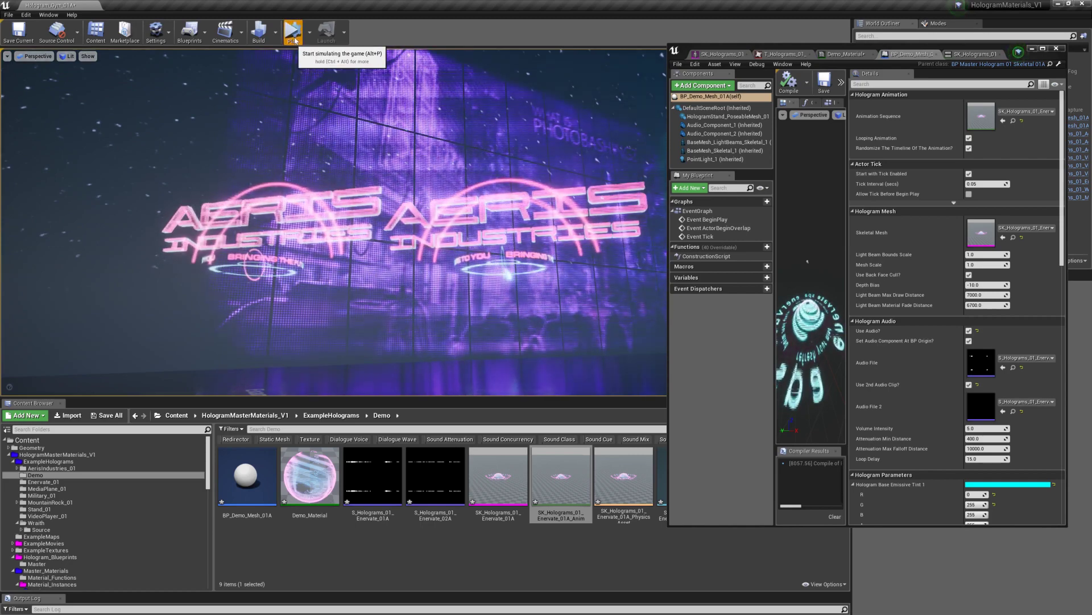
{"action": "left_click", "coordinate": [293, 35]}
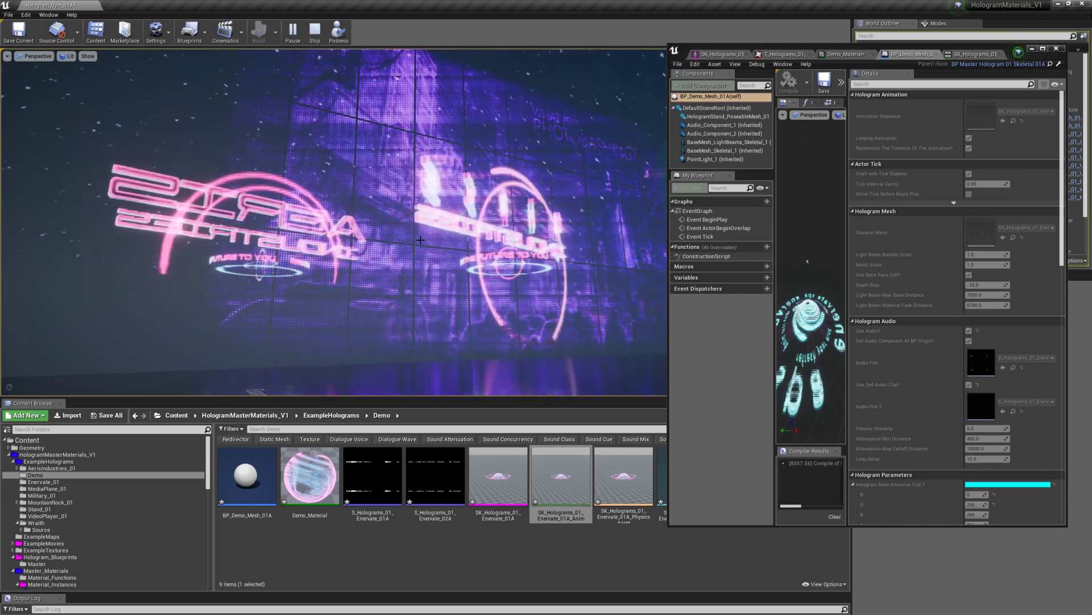
{"action": "key", "text": "Escape"}
Delete the Aeris Industries hologram copy beside the original.
{"action": "right_click_drag", "start_coordinate": [478, 213], "coordinate": [456, 211]}
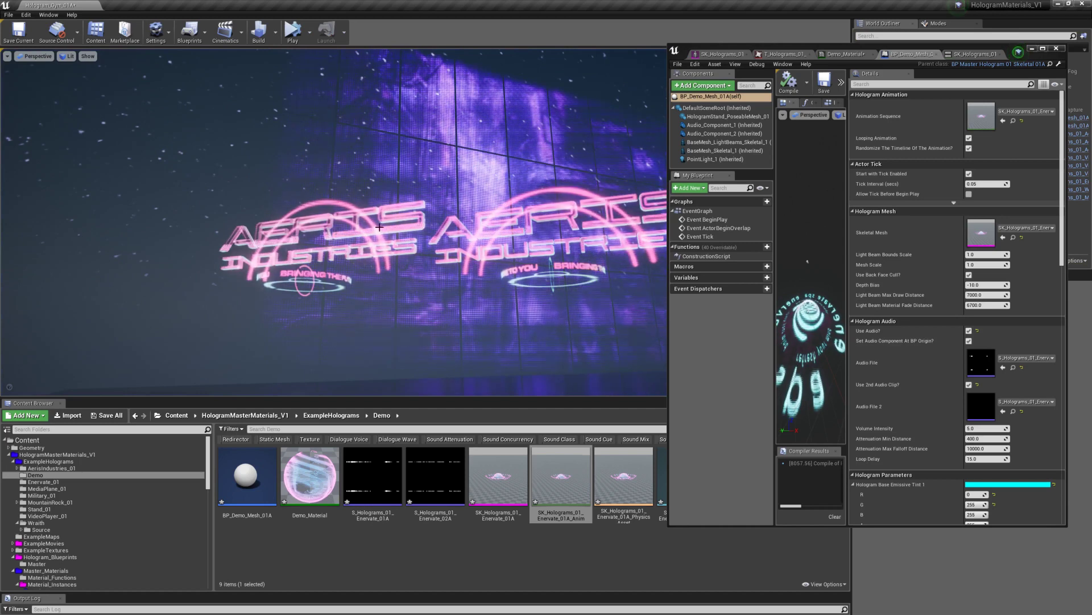
{"action": "left_click", "coordinate": [412, 226]}
{"action": "key", "text": "Delete"}
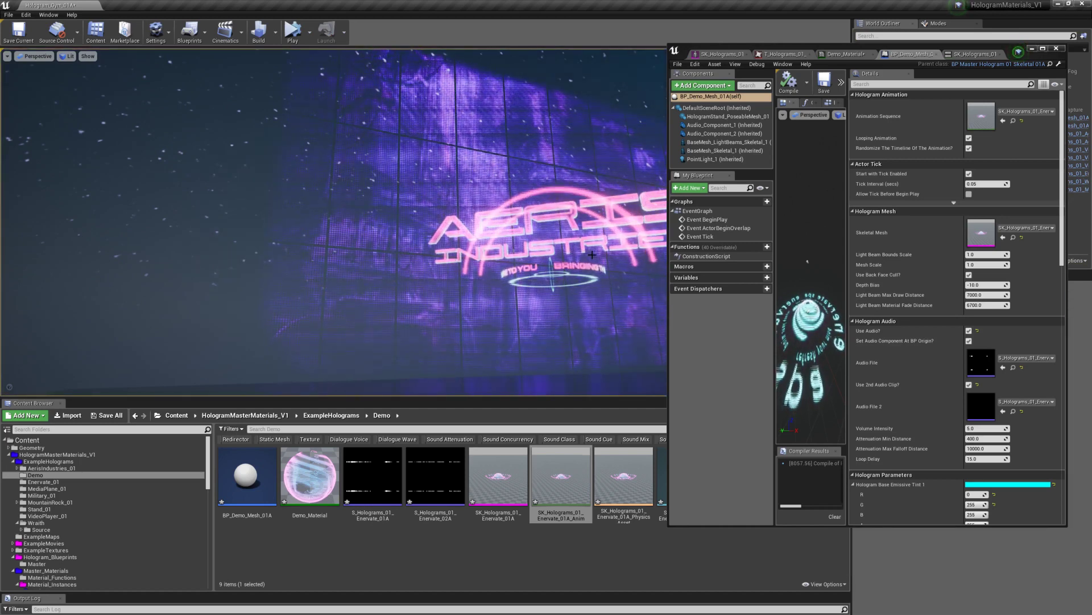
Examine the raised Enervate hologram and its light beam from several angles, with the actor selected and deselected.
{"action": "right_click_drag", "start_coordinate": [484, 228], "coordinate": [256, 227]}
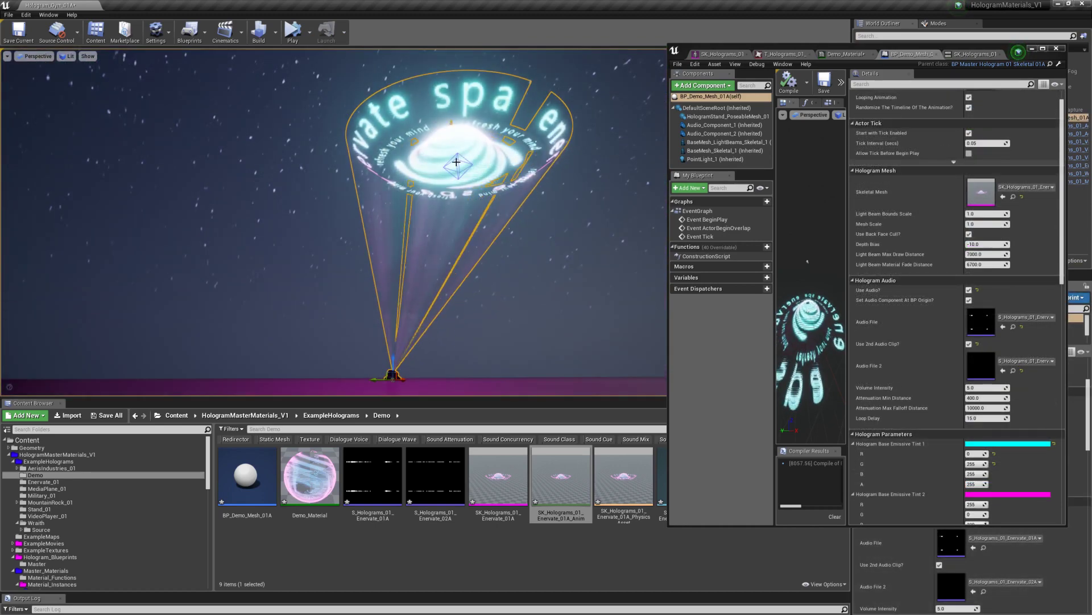
{"action": "key", "text": "w"}
{"action": "mouse_move", "coordinate": [488, 178]}
{"action": "right_mouse_down"}
{"action": "mouse_move", "coordinate": [488, 136]}
{"action": "mouse_move", "coordinate": [478, 184]}
{"action": "right_mouse_up"}
{"action": "key", "text": "s"}
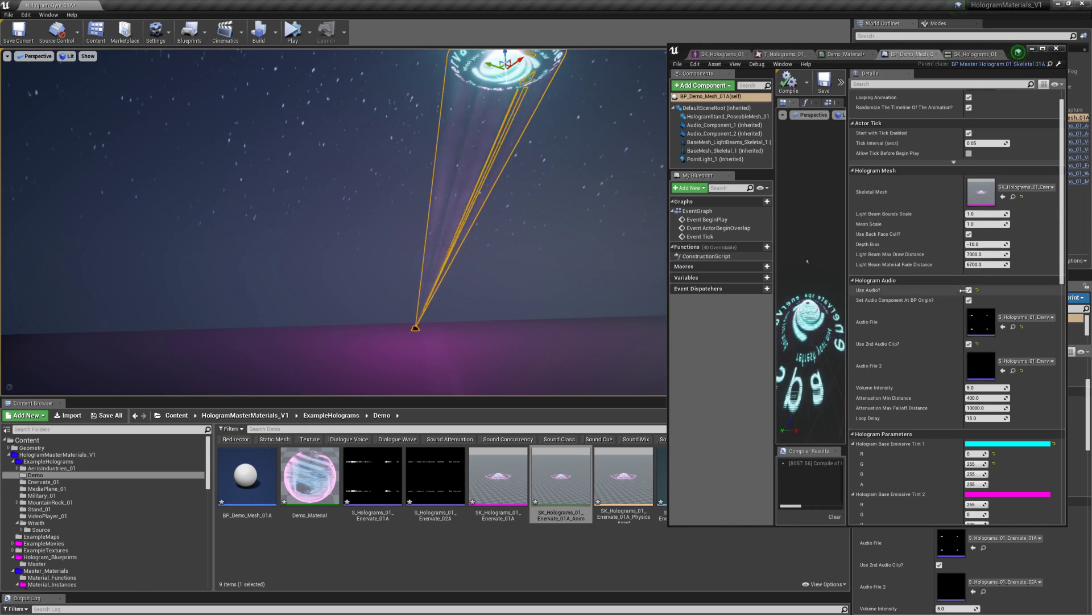
{"action": "mouse_move", "coordinate": [557, 157]}
{"action": "right_mouse_down"}
{"action": "mouse_move", "coordinate": [558, 115]}
{"action": "mouse_move", "coordinate": [558, 143]}
{"action": "right_mouse_up"}
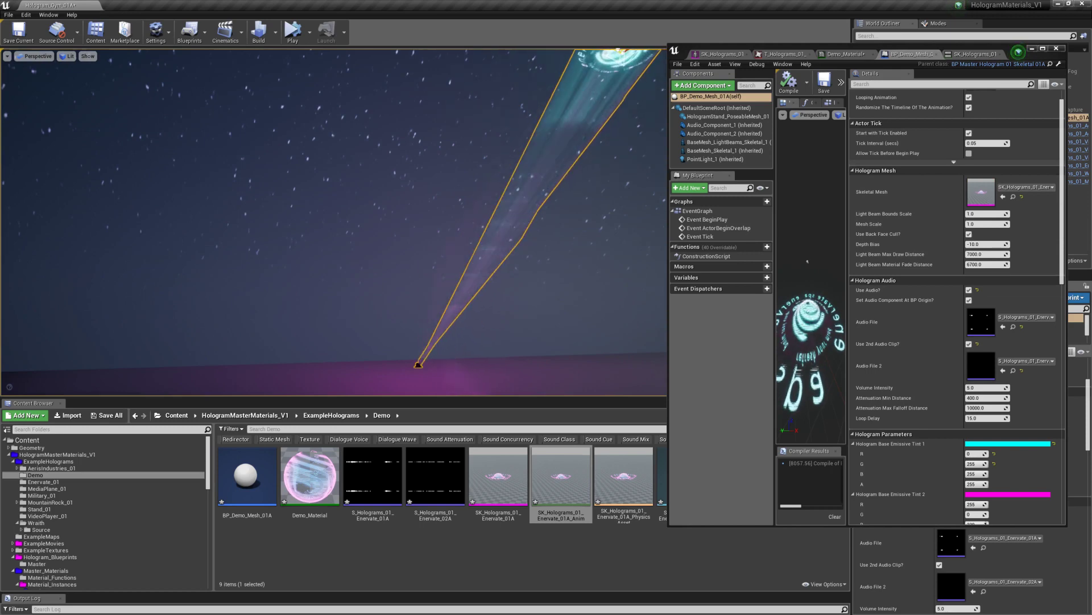
{"action": "right_click_drag", "start_coordinate": [511, 180], "coordinate": [546, 146]}
{"action": "left_click", "coordinate": [510, 180]}
{"action": "right_click_drag", "start_coordinate": [510, 179], "coordinate": [453, 265]}
{"action": "left_click", "coordinate": [481, 215]}
{"action": "left_click", "coordinate": [542, 152]}
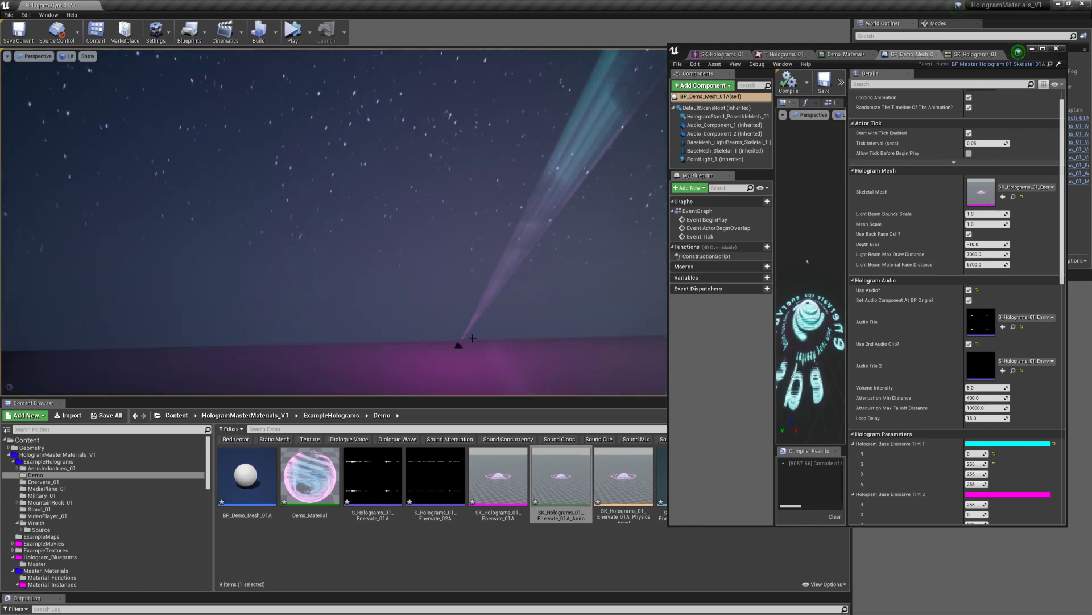
Examine whether the light beam stays visible as the view shifts between the floor stand and the raised hologram.
{"action": "mouse_move", "coordinate": [473, 337]}
{"action": "right_mouse_down"}
{"action": "mouse_move", "coordinate": [478, 358]}
{"action": "mouse_move", "coordinate": [740, 359]}
{"action": "mouse_move", "coordinate": [546, 430]}
{"action": "mouse_move", "coordinate": [441, 335]}
{"action": "mouse_move", "coordinate": [492, 335]}
{"action": "mouse_move", "coordinate": [476, 325]}
{"action": "mouse_move", "coordinate": [463, 335]}
{"action": "mouse_move", "coordinate": [469, 320]}
{"action": "mouse_move", "coordinate": [455, 333]}
{"action": "right_mouse_up"}
{"action": "key", "text": "w"}
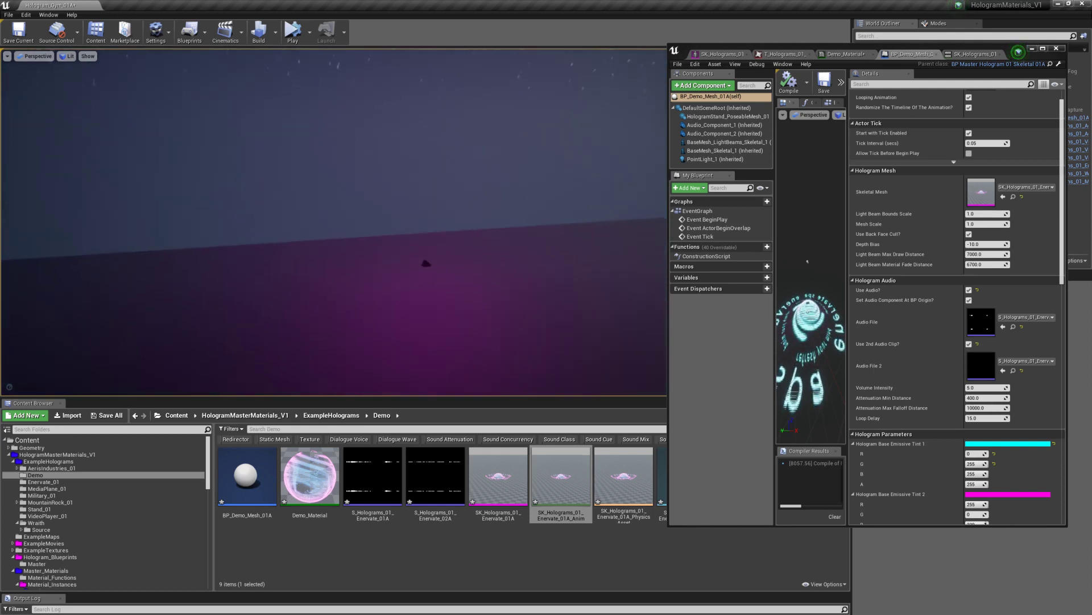
{"action": "right_click_drag", "start_coordinate": [539, 288], "coordinate": [558, 247]}
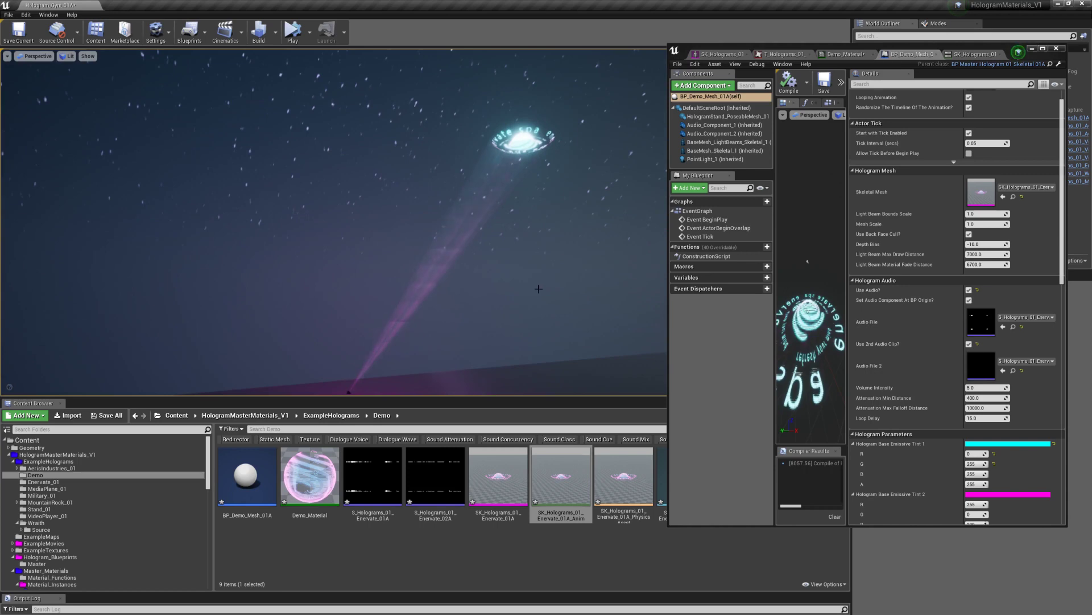
{"action": "left_click", "coordinate": [516, 135]}
{"action": "right_click_drag", "start_coordinate": [517, 135], "coordinate": [497, 147]}
{"action": "left_click", "coordinate": [505, 170]}
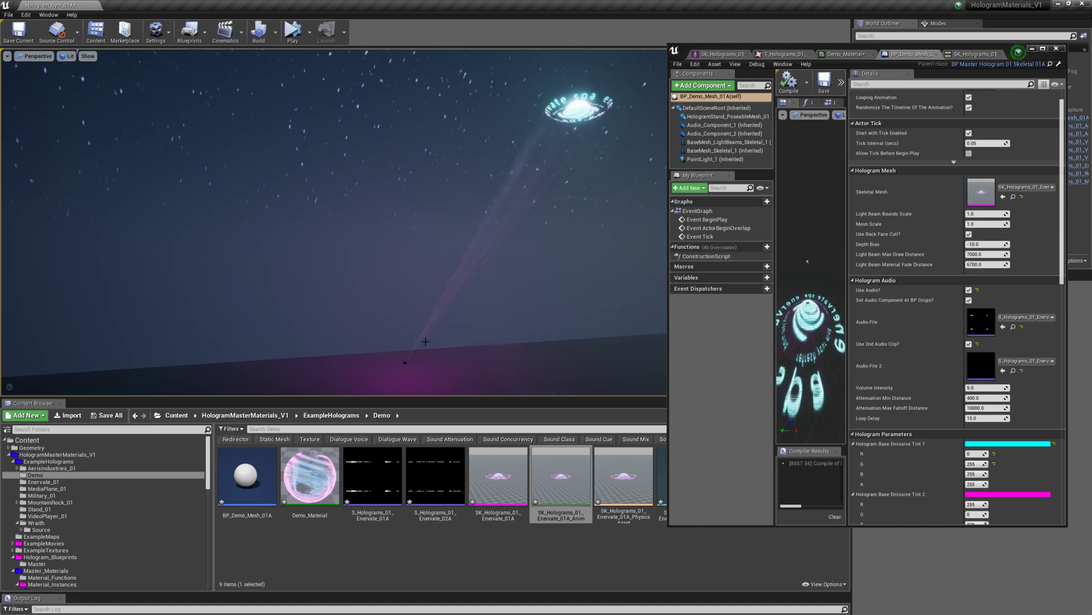
{"action": "key", "text": "w"}
{"action": "right_click_drag", "start_coordinate": [558, 141], "coordinate": [548, 110]}
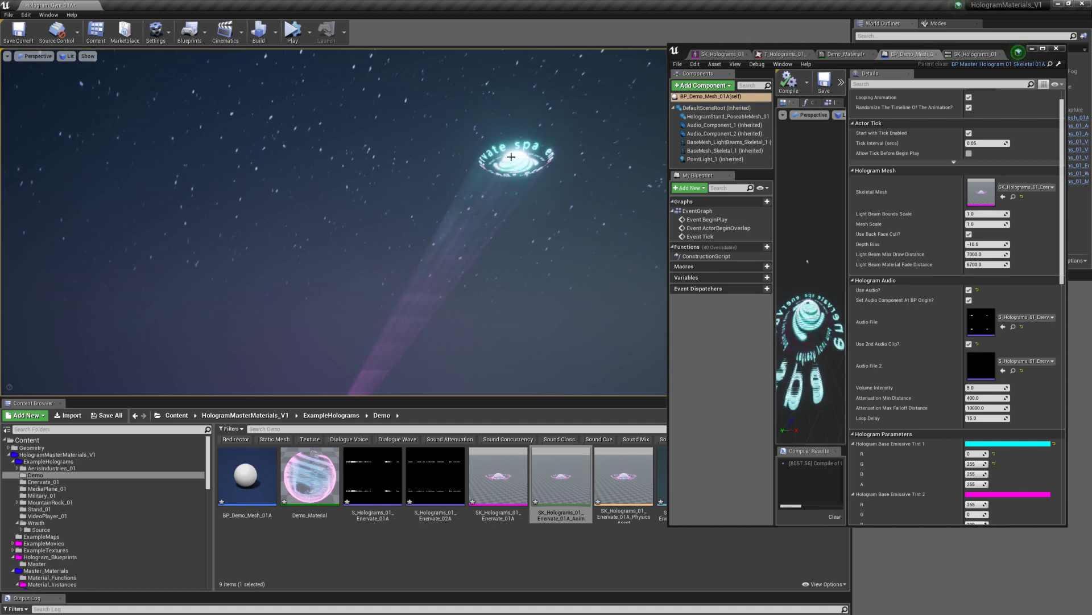
{"action": "right_click_drag", "start_coordinate": [510, 162], "coordinate": [497, 214]}
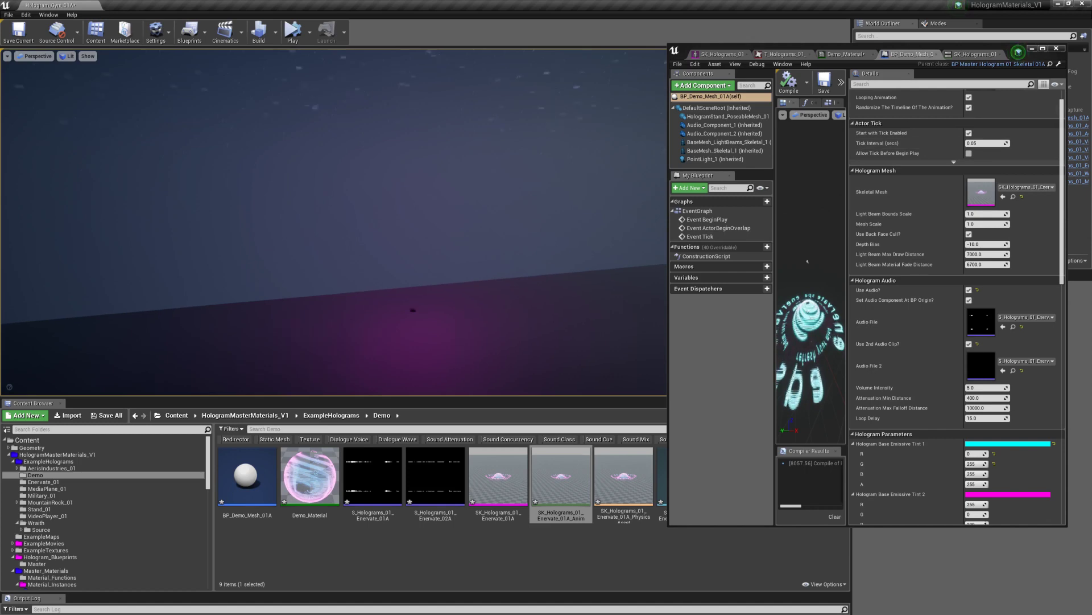
{"action": "right_click_drag", "start_coordinate": [525, 192], "coordinate": [474, 192]}
{"action": "left_click", "coordinate": [484, 141]}
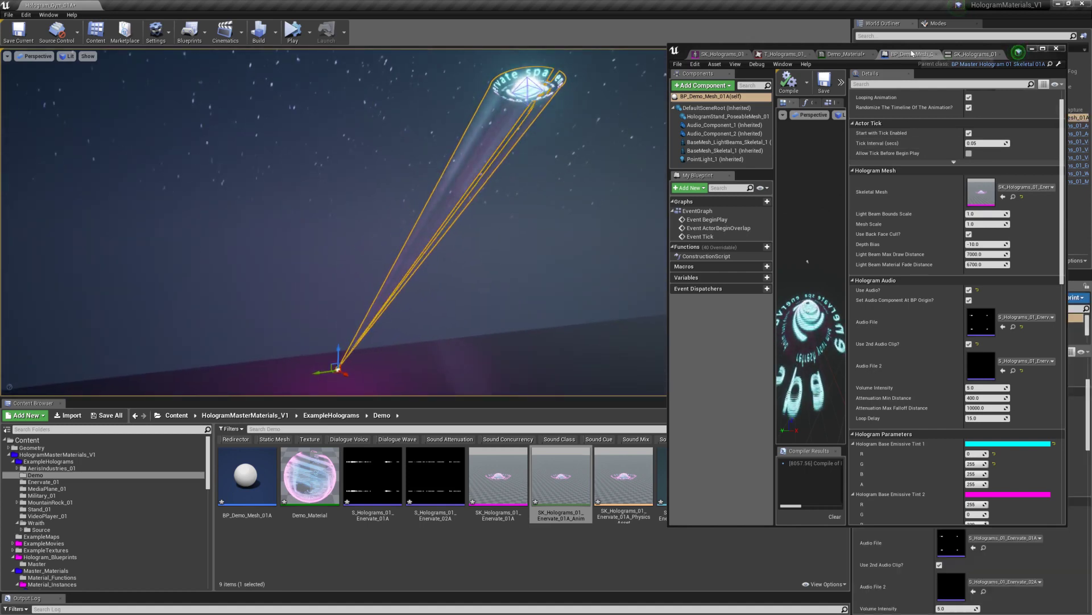
Minimize the Blueprint editor window and open the Light Beam Bounds Scale of the BP_Demo_Mesh_01A actor for editing, then deselect the actor.
{"action": "left_click_drag", "start_coordinate": [907, 48], "coordinate": [952, 194]}
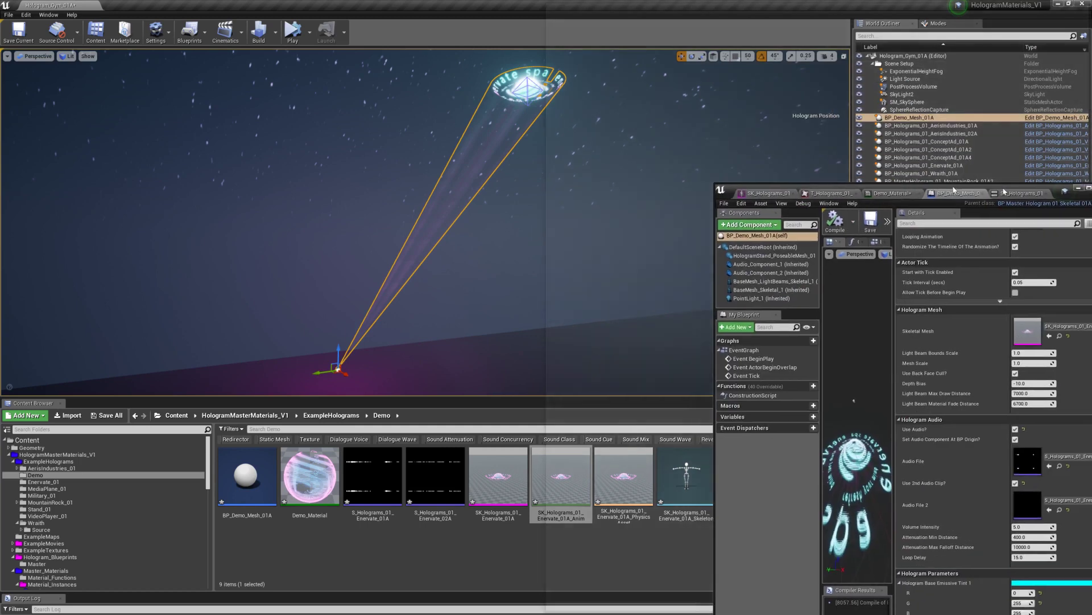
{"action": "left_click", "coordinate": [1058, 194]}
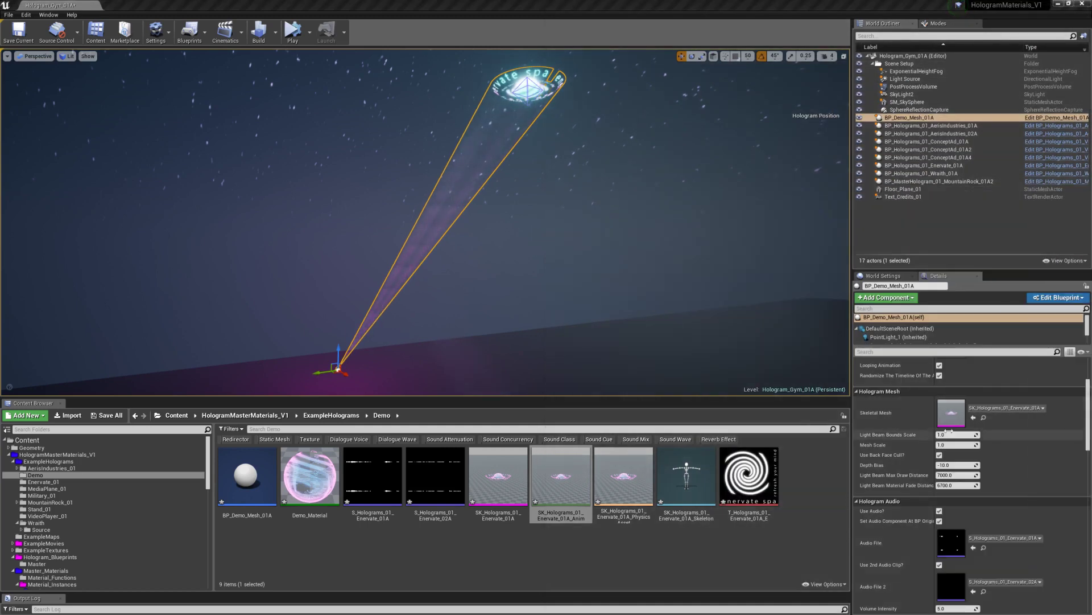
{"action": "right_click_drag", "start_coordinate": [762, 318], "coordinate": [744, 324]}
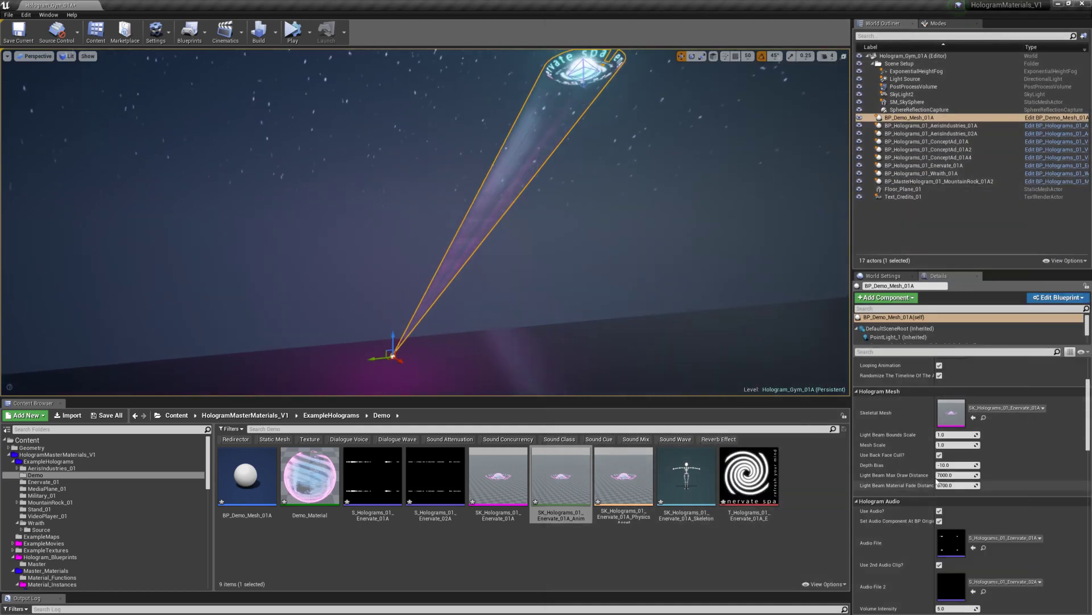
{"action": "left_click", "coordinate": [963, 436]}
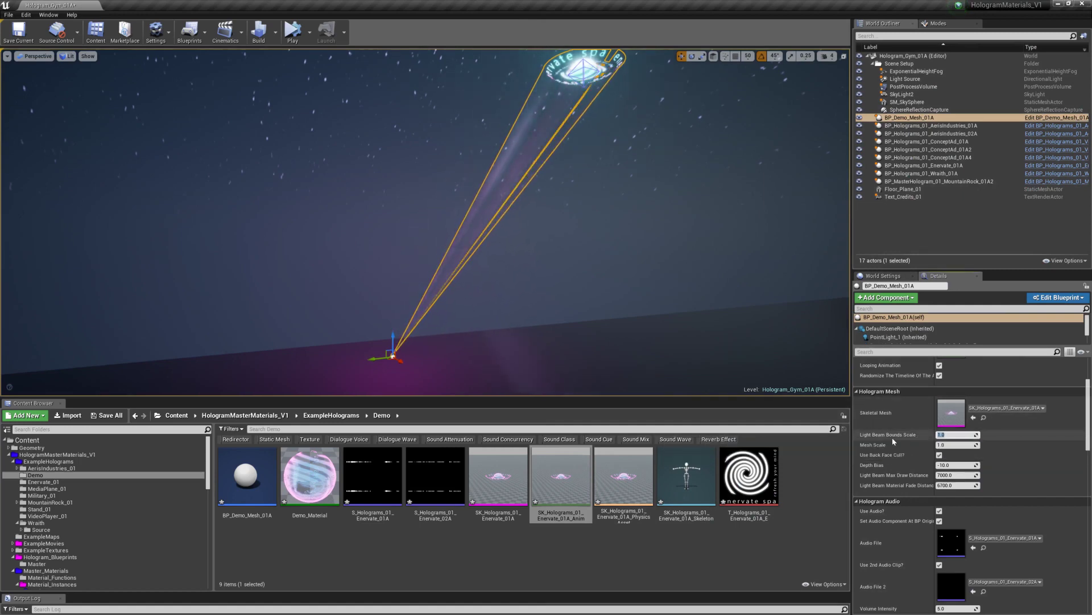
{"action": "left_click", "coordinate": [604, 273]}
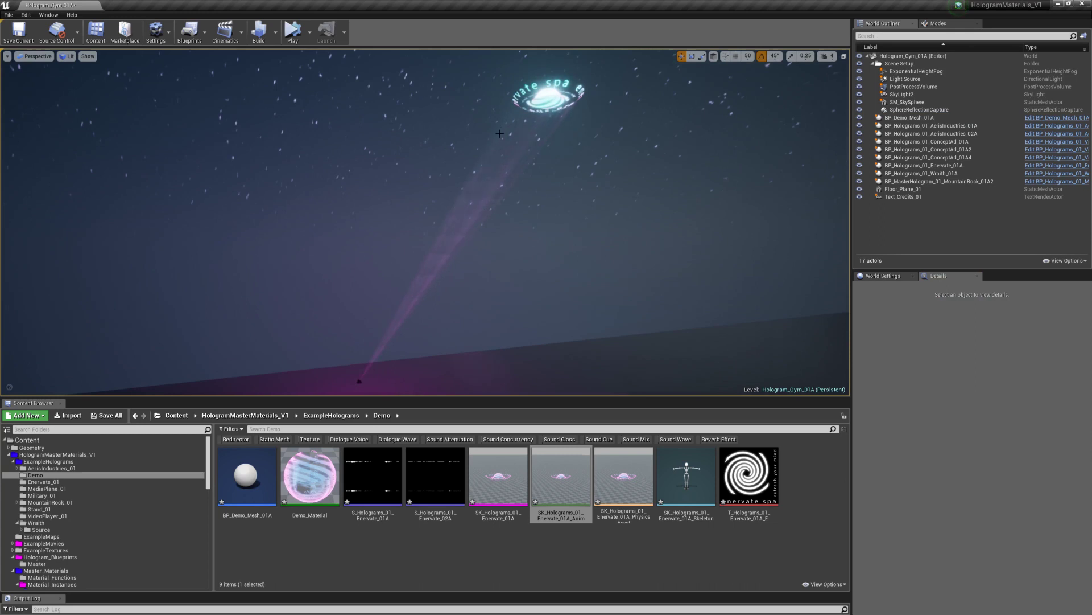
Increase the Light Beam Bounds Scale of the BP_Demo_Mesh_01A actor in the level and deselect it.
{"action": "left_click", "coordinate": [486, 198]}
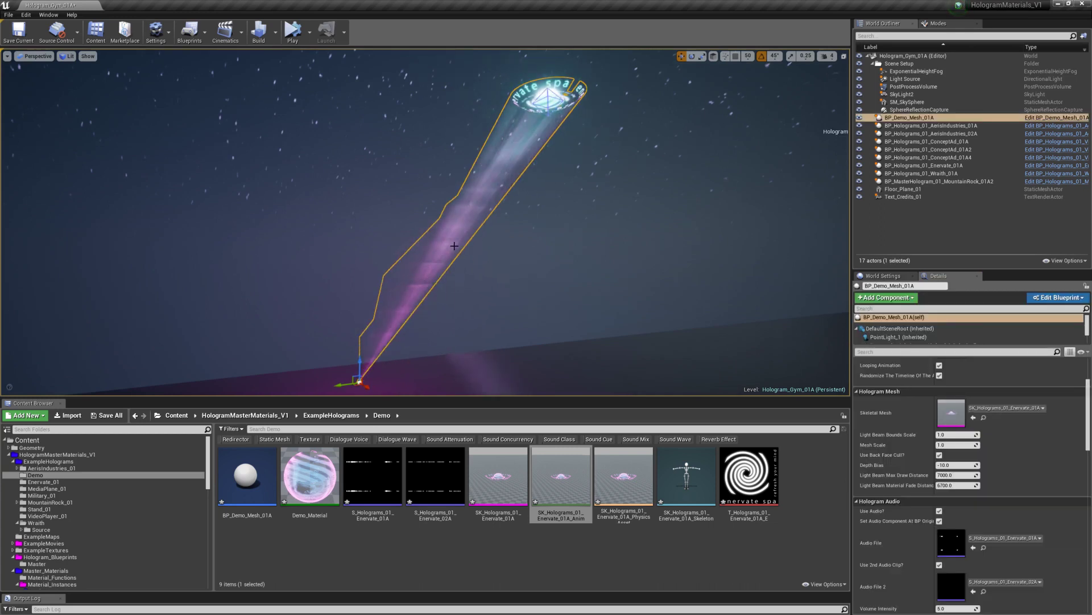
{"action": "key", "text": "Escape"}
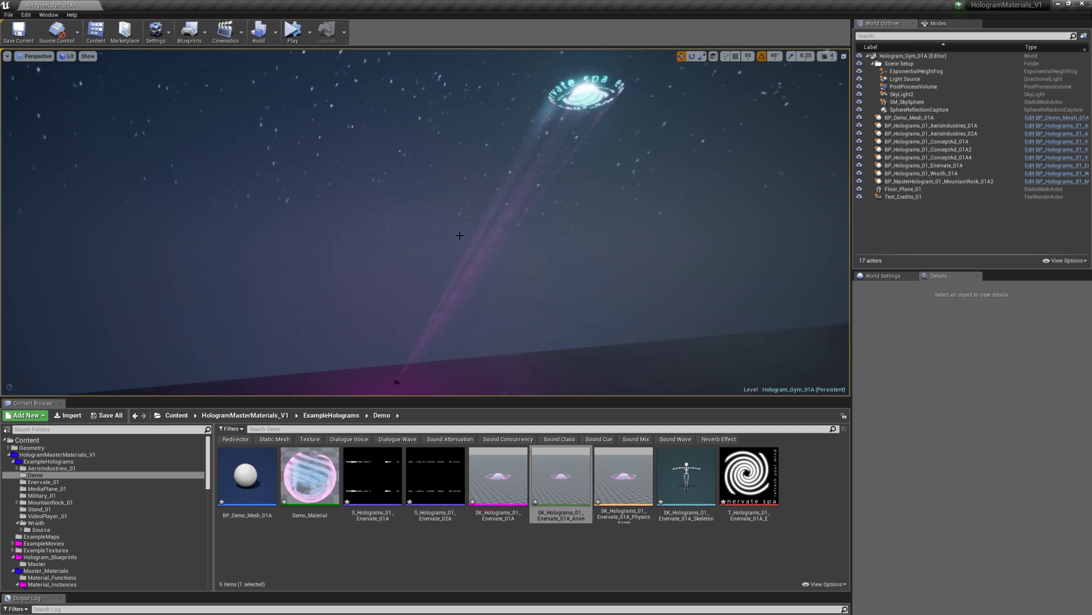
{"action": "key", "text": "alt+8"}
{"action": "key", "text": "alt+4"}
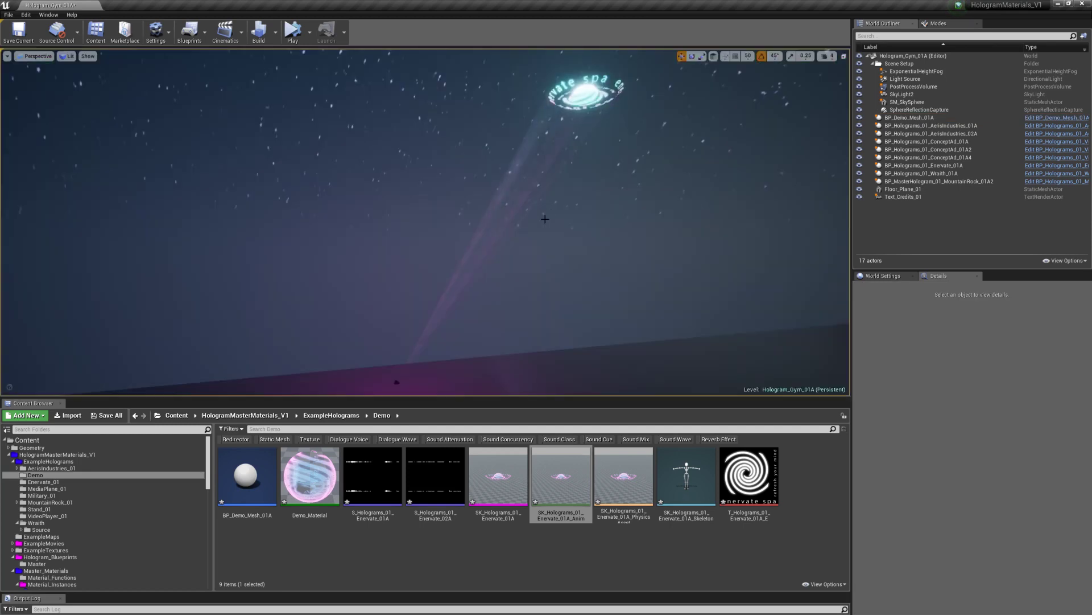
{"action": "left_click", "coordinate": [579, 139]}
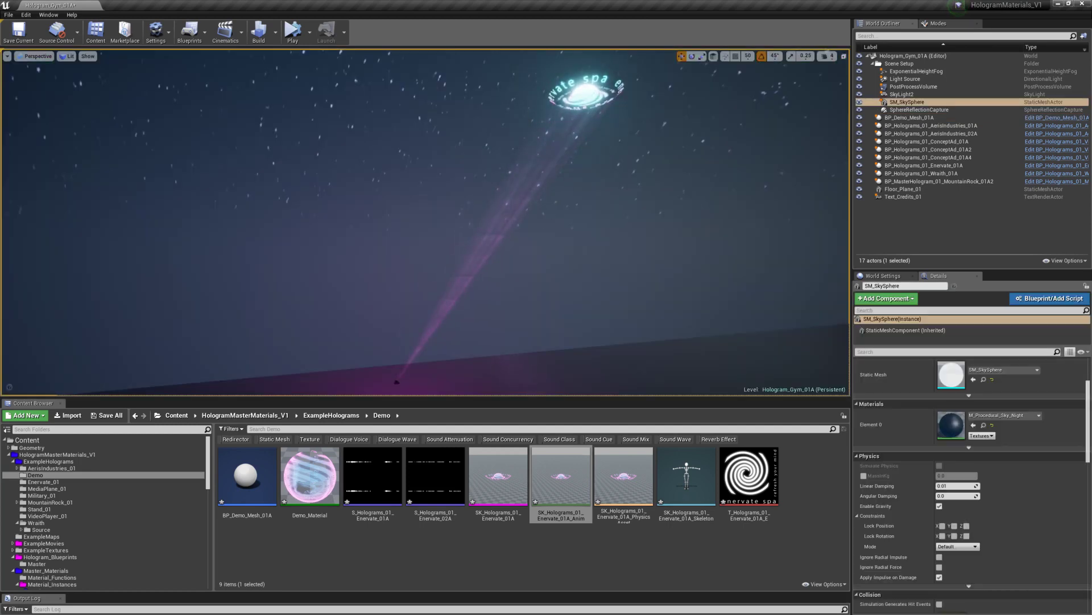
{"action": "left_click", "coordinate": [589, 134]}
{"action": "left_click", "coordinate": [563, 164]}
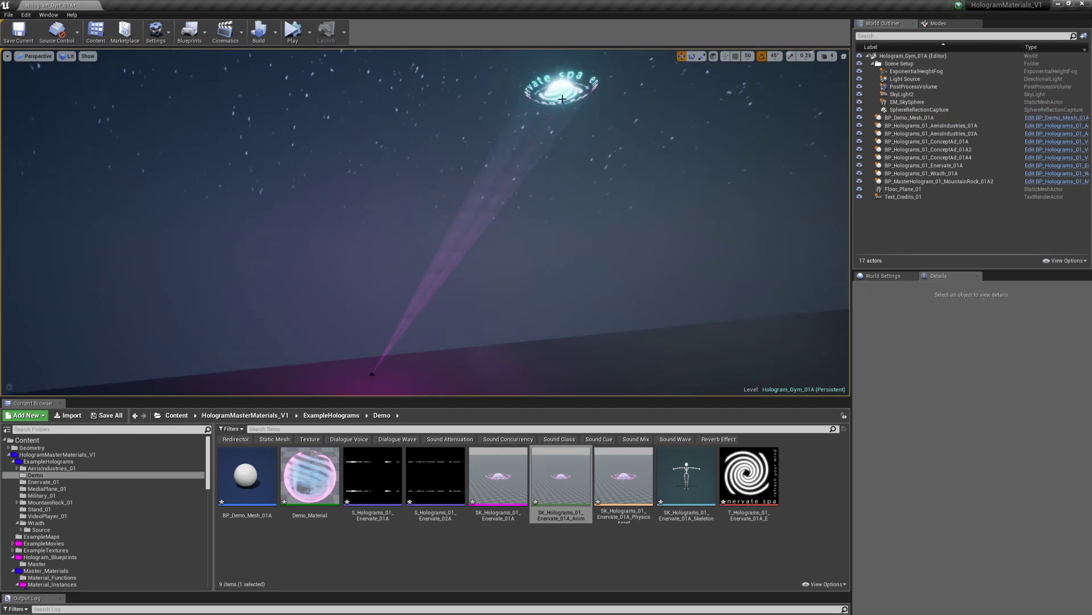
{"action": "left_click", "coordinate": [534, 119]}
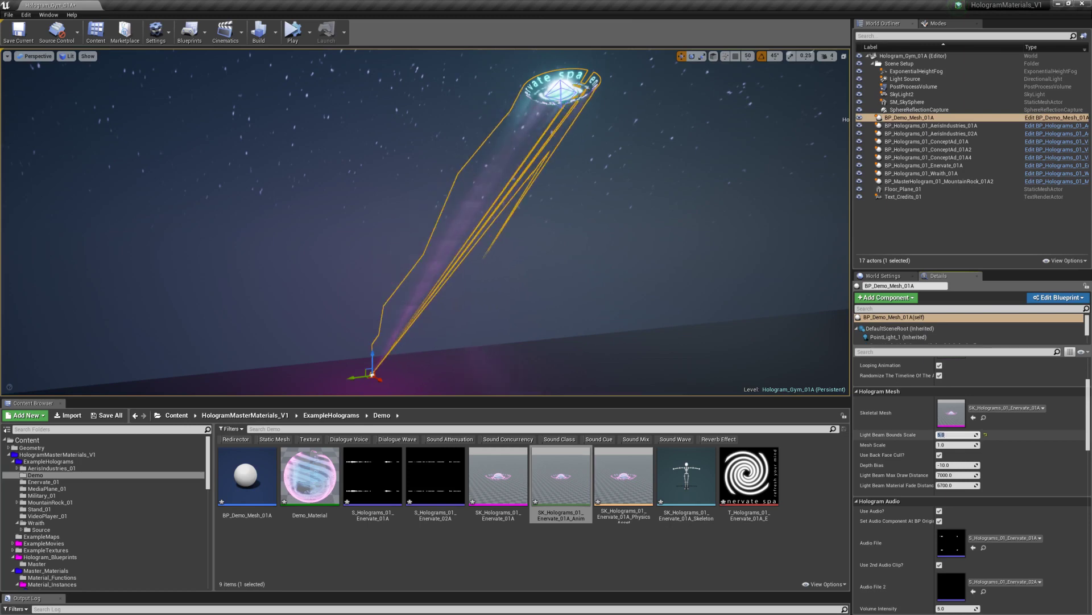
{"action": "left_click", "coordinate": [560, 282]}
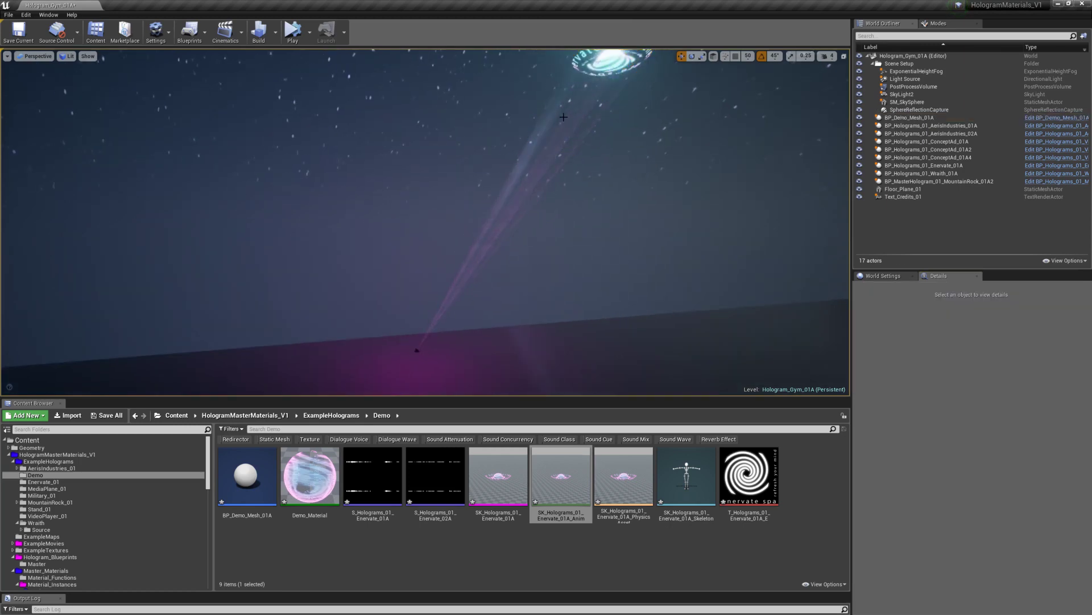
Inspect the hologram stand up close, open its Light Beam Bounds Scale for editing, and deselect it to view the whole beam.
{"action": "key", "text": "w"}
{"action": "right_click_drag", "start_coordinate": [563, 117], "coordinate": [529, 197]}
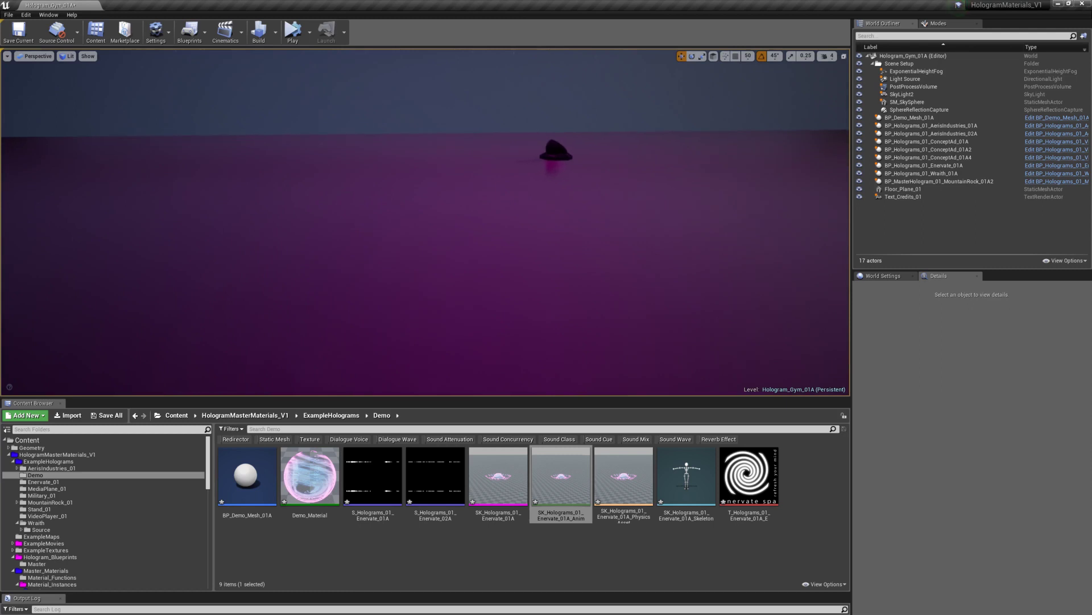
{"action": "left_click", "coordinate": [556, 151]}
{"action": "left_click", "coordinate": [956, 436]}
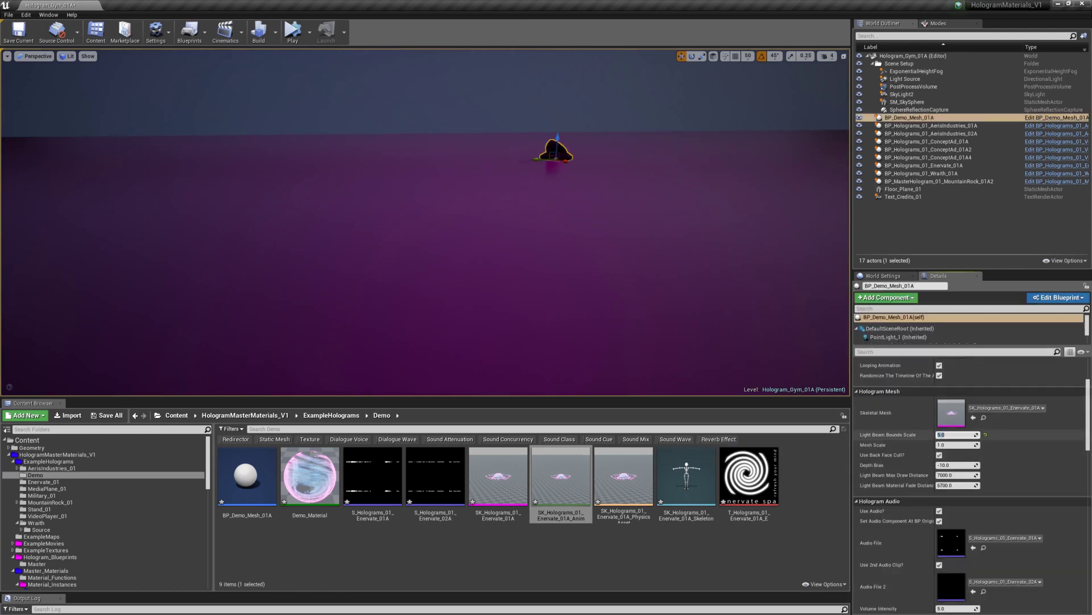
{"action": "key", "text": "Escape"}
{"action": "right_click_drag", "start_coordinate": [634, 182], "coordinate": [728, 101]}
{"action": "right_click_drag", "start_coordinate": [597, 166], "coordinate": [596, 166]}
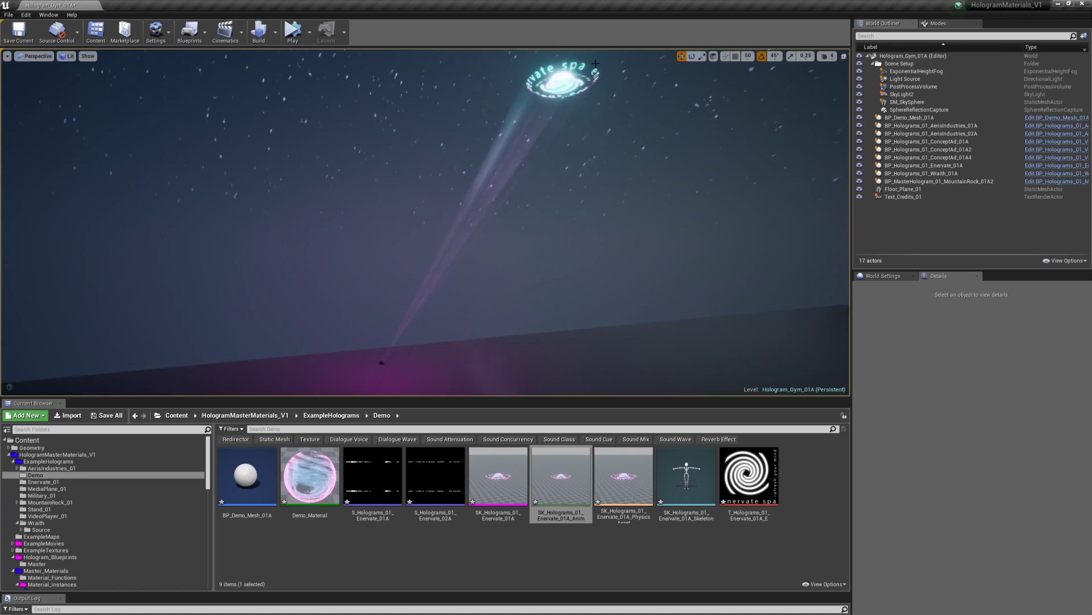
Select the raised hologram to examine its outline, then deselect it and check the light beam's visibility from increasing distances.
{"action": "left_click", "coordinate": [554, 86]}
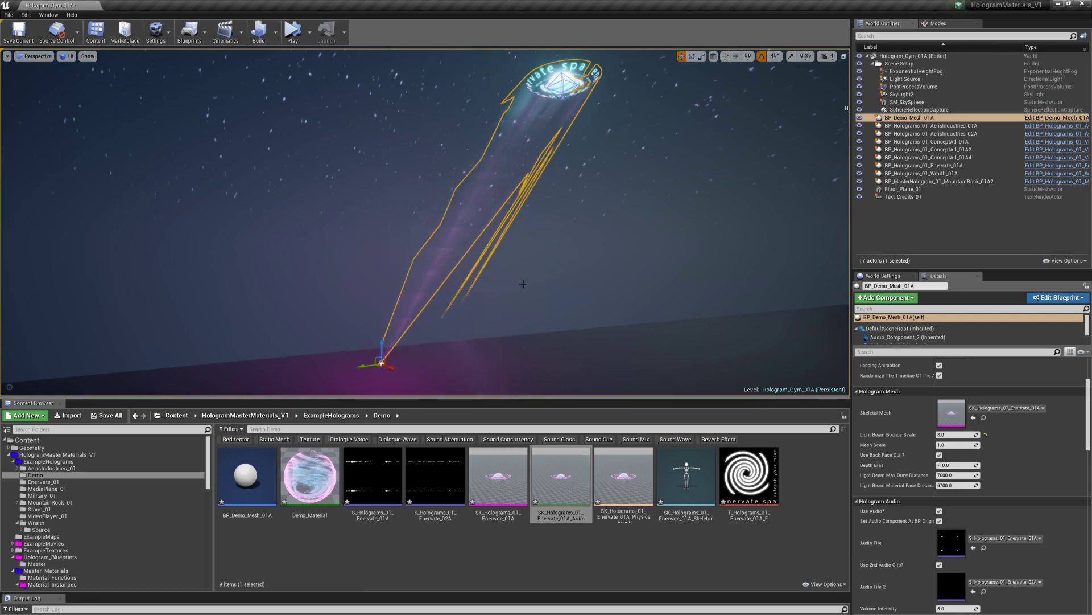
{"action": "mouse_move", "coordinate": [523, 283]}
{"action": "right_mouse_down"}
{"action": "mouse_move", "coordinate": [543, 283]}
{"action": "mouse_move", "coordinate": [531, 290]}
{"action": "right_mouse_up"}
{"action": "right_click_drag", "start_coordinate": [514, 196], "coordinate": [485, 217]}
{"action": "key", "text": "s"}
{"action": "key", "text": "Escape"}
{"action": "key", "text": "w"}
{"action": "key", "text": "s"}
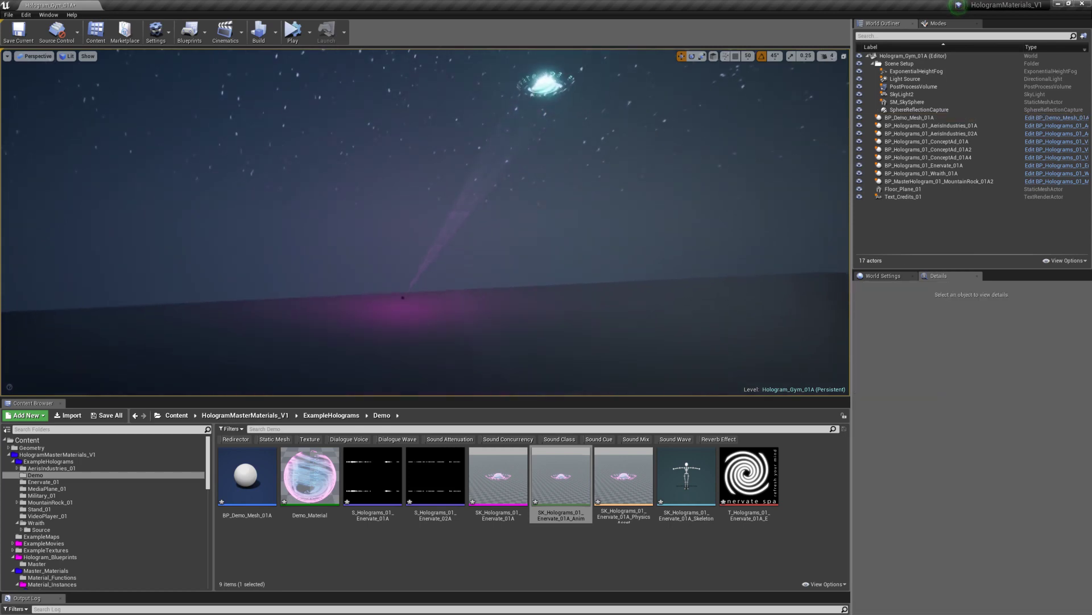
{"action": "key", "text": "w"}
{"action": "key", "text": "s"}
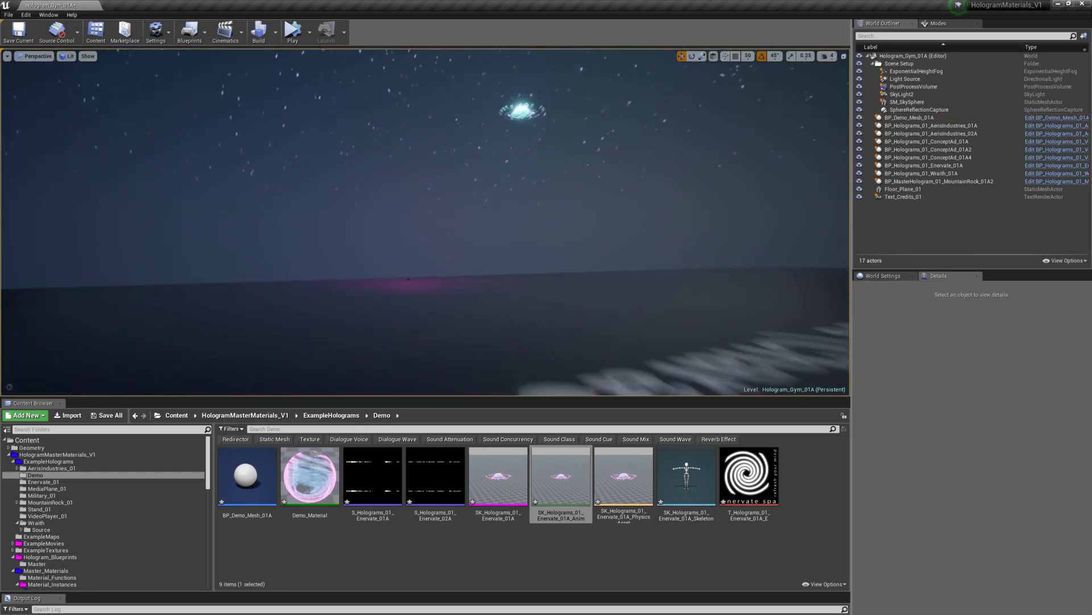
Compare how the light beams of the raised demo hologram and the Aeris Industries hologram appear from near and far.
{"action": "key", "text": "w"}
{"action": "key", "text": "s"}
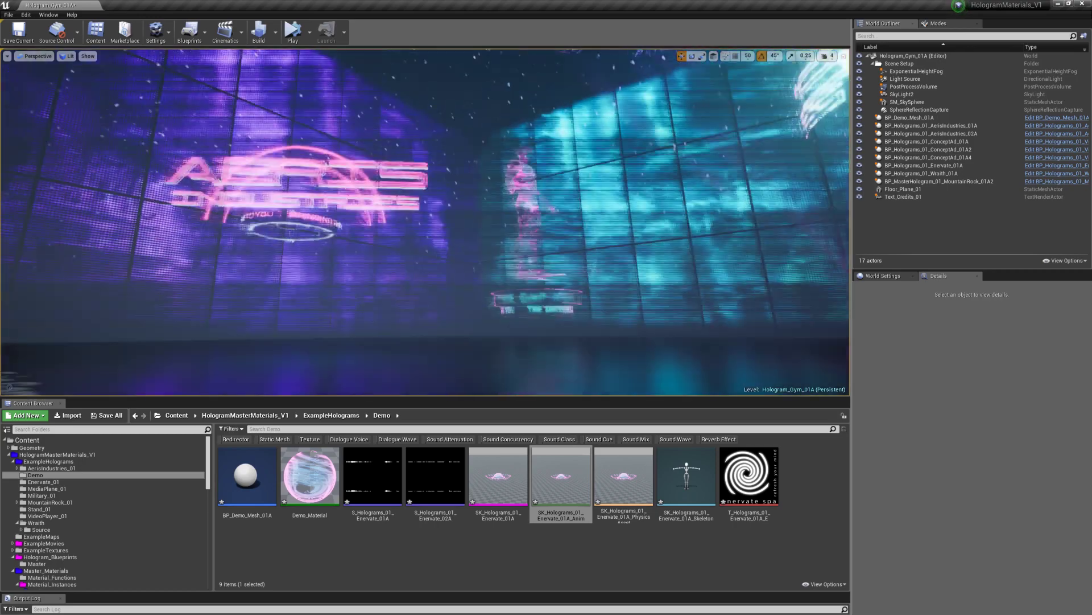
{"action": "key", "text": "w"}
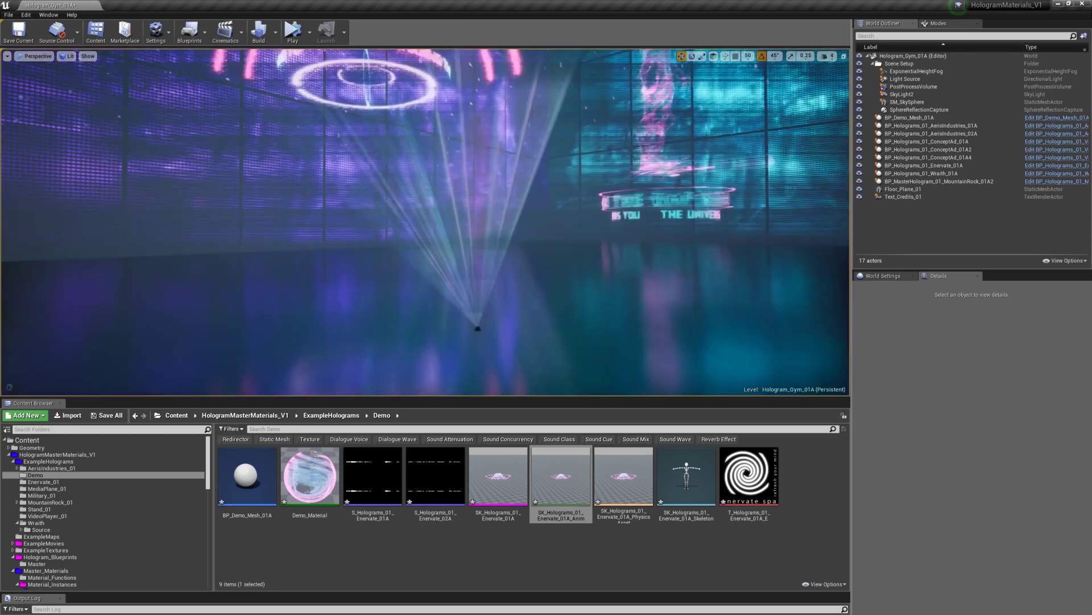
{"action": "key", "text": "s"}
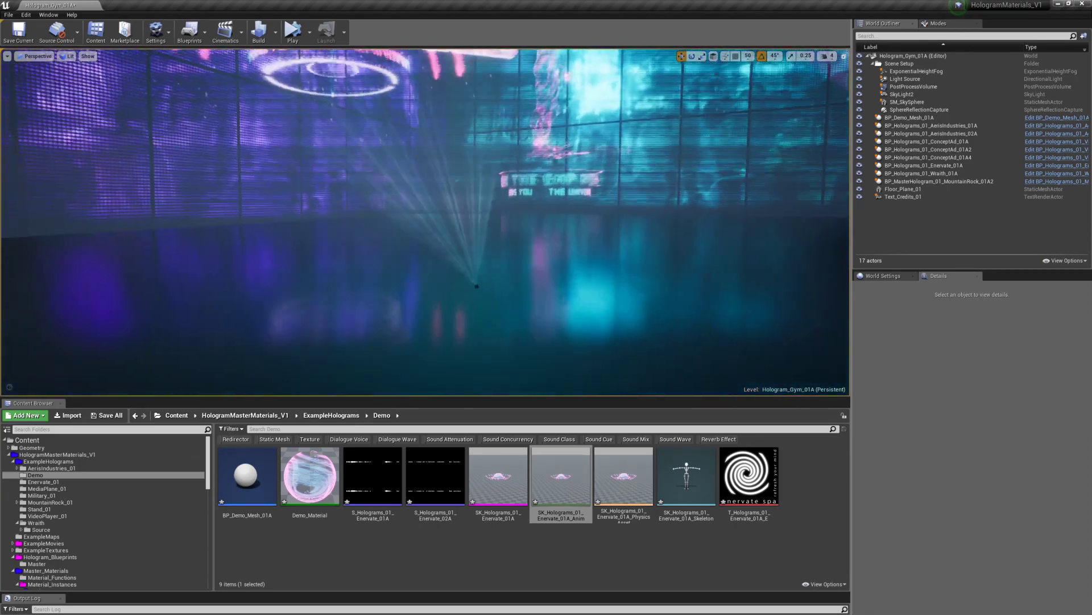
{"action": "key", "text": "s"}
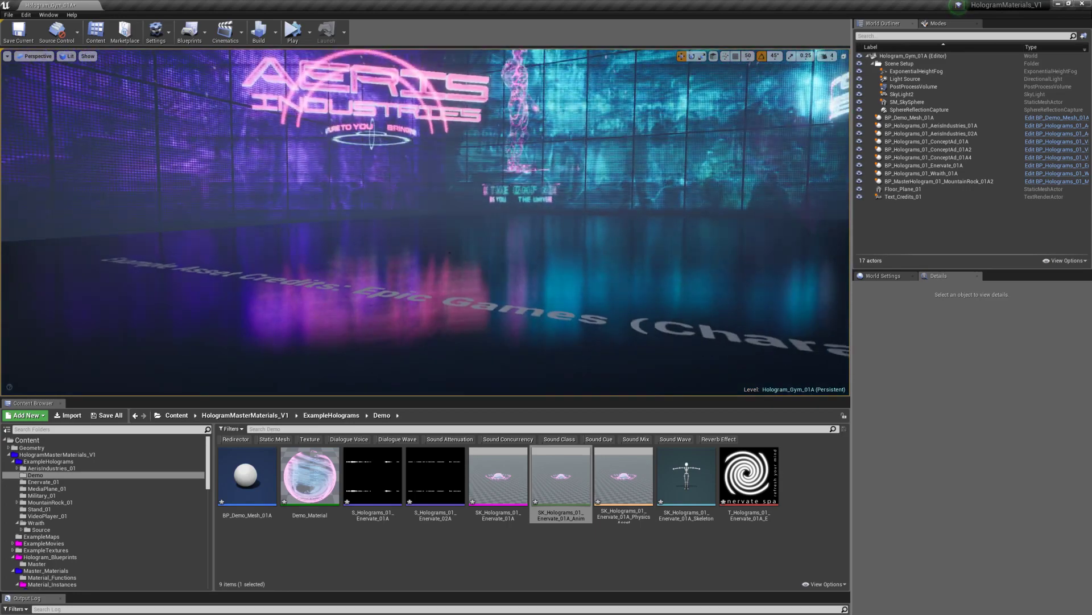
{"action": "key", "text": "s"}
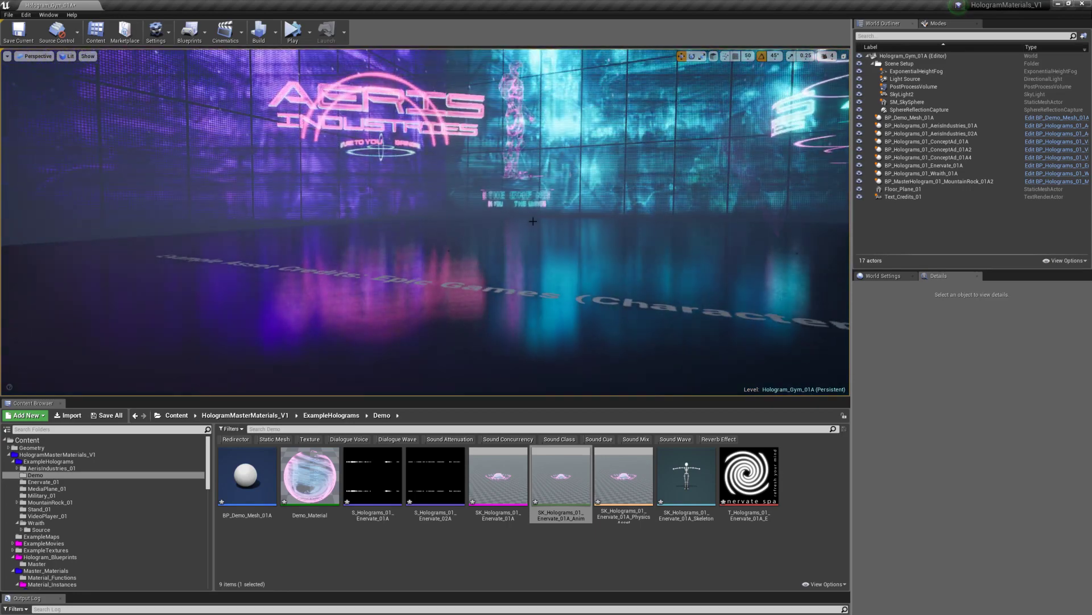
Examine the level's holograms in the Shader Complexity view, then return to the Lit view.
{"action": "key", "text": "alt+8"}
{"action": "right_click_drag", "start_coordinate": [534, 220], "coordinate": [521, 220]}
{"action": "key", "text": "w"}
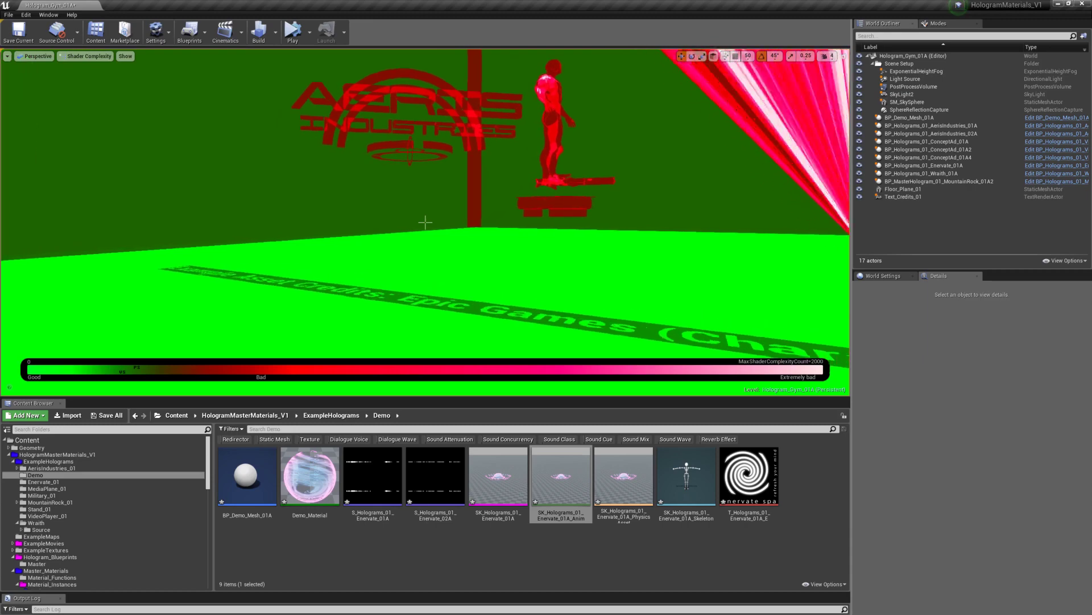
{"action": "key", "text": "d"}
{"action": "right_click_drag", "start_coordinate": [425, 222], "coordinate": [418, 223]}
{"action": "key", "text": "alt+4"}
Return to the raised demo hologram and alternately select and deselect it to examine the outline of its light beam.
{"action": "key", "text": "a"}
{"action": "right_click_drag", "start_coordinate": [532, 217], "coordinate": [495, 236]}
{"action": "key", "text": "s"}
{"action": "left_click", "coordinate": [476, 218]}
{"action": "key", "text": "Escape"}
{"action": "left_click", "coordinate": [490, 236]}
{"action": "key", "text": "Escape"}
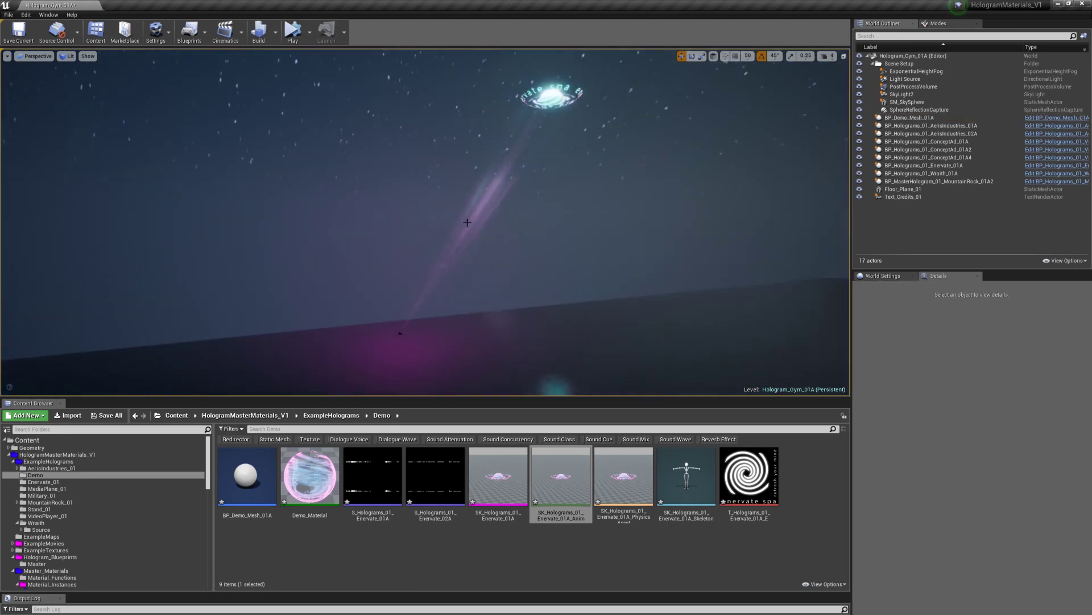
{"action": "left_click", "coordinate": [467, 222]}
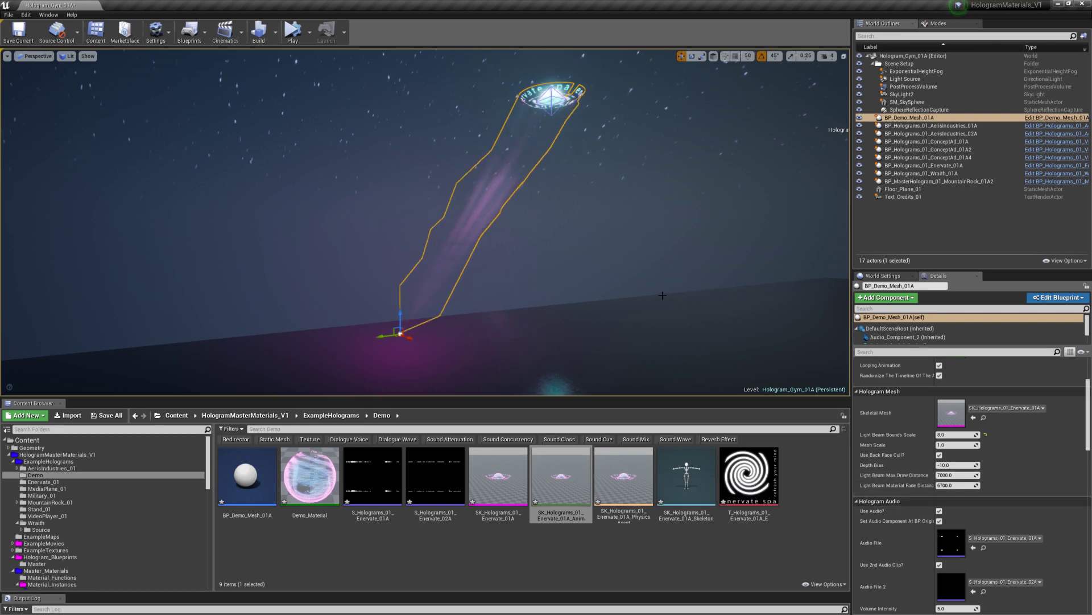
{"action": "right_click_drag", "start_coordinate": [549, 242], "coordinate": [557, 238]}
{"action": "key", "text": "Escape"}
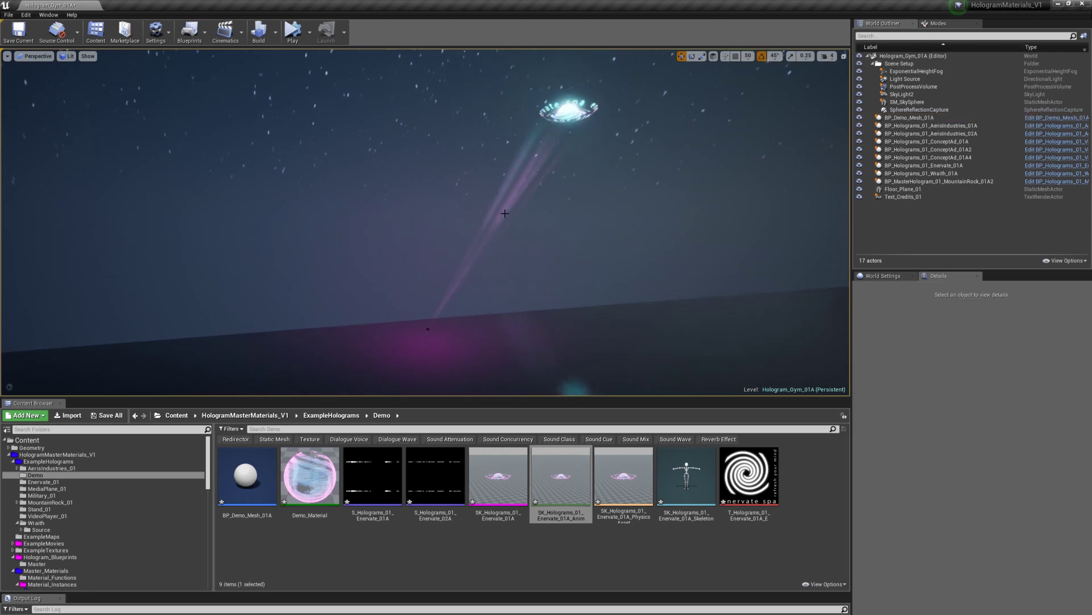
Select BP_Demo_Mesh_01A, read the Light Beam Max Draw Distance description, and check the beam's visibility while approaching and retreating.
{"action": "left_click", "coordinate": [428, 328]}
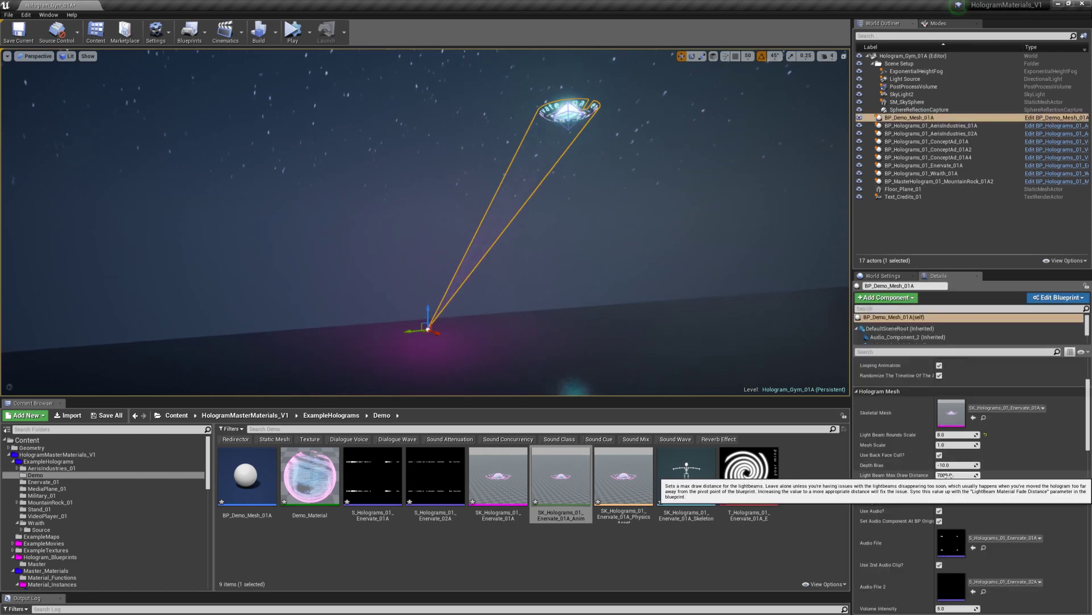
{"action": "mouse_move", "coordinate": [653, 286]}
{"action": "right_mouse_down"}
{"action": "mouse_move", "coordinate": [654, 302]}
{"action": "mouse_move", "coordinate": [658, 293]}
{"action": "right_mouse_up"}
{"action": "key", "text": "s"}
{"action": "key", "text": "w"}
{"action": "key", "text": "s"}
{"action": "key", "text": "w"}
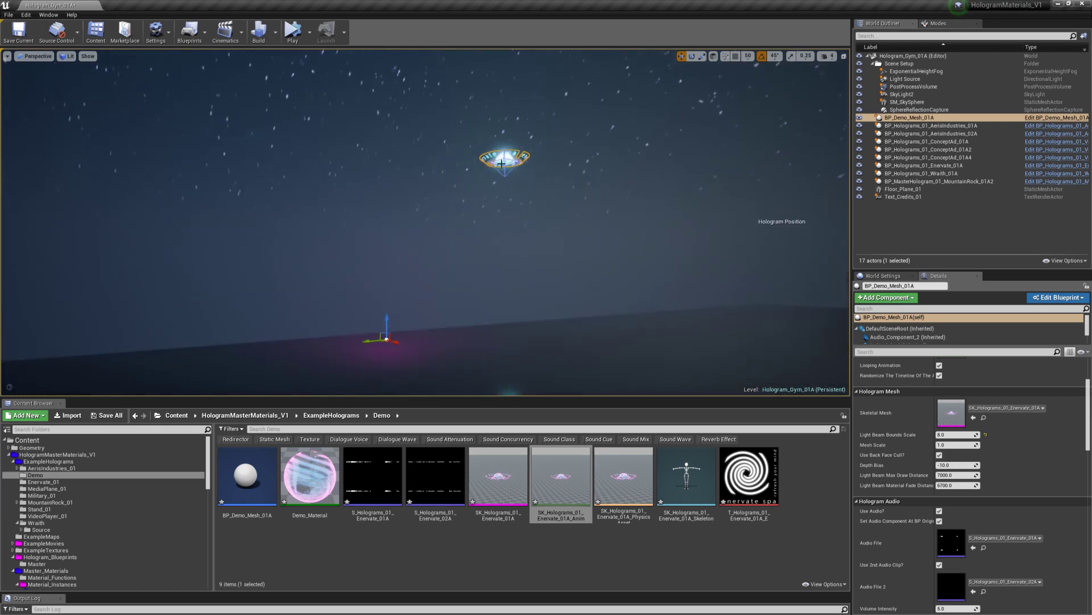
{"action": "right_click_drag", "start_coordinate": [513, 236], "coordinate": [498, 231]}
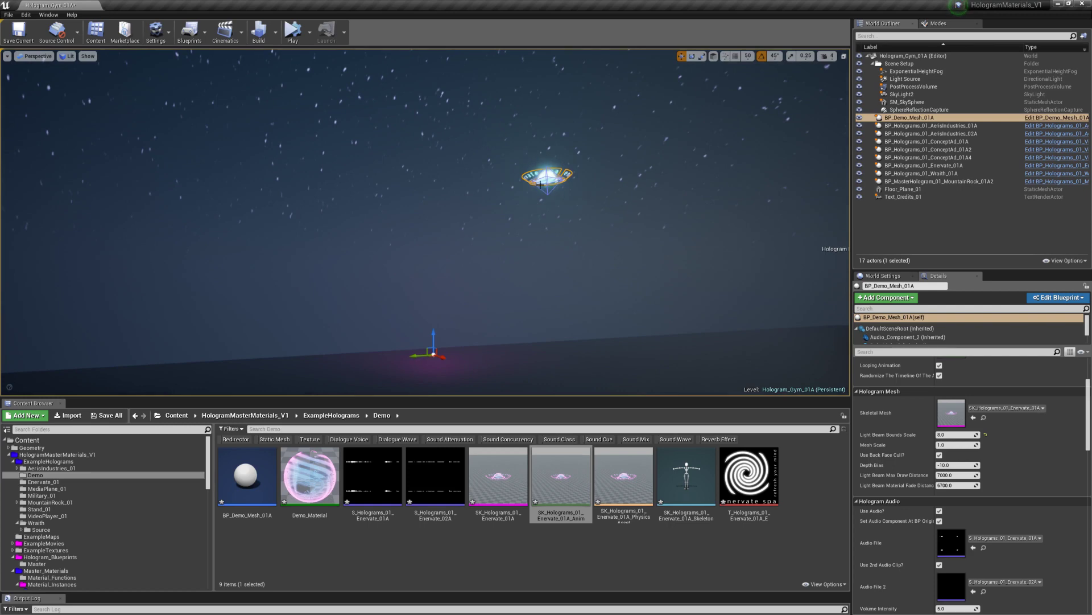
Deselect the demo hologram and check its beam's visibility without the outline from nearer and farther away.
{"action": "key", "text": "w"}
{"action": "right_click_drag", "start_coordinate": [530, 176], "coordinate": [516, 141]}
{"action": "key", "text": "s"}
{"action": "key", "text": "Escape"}
{"action": "key", "text": "w"}
{"action": "key", "text": "s"}
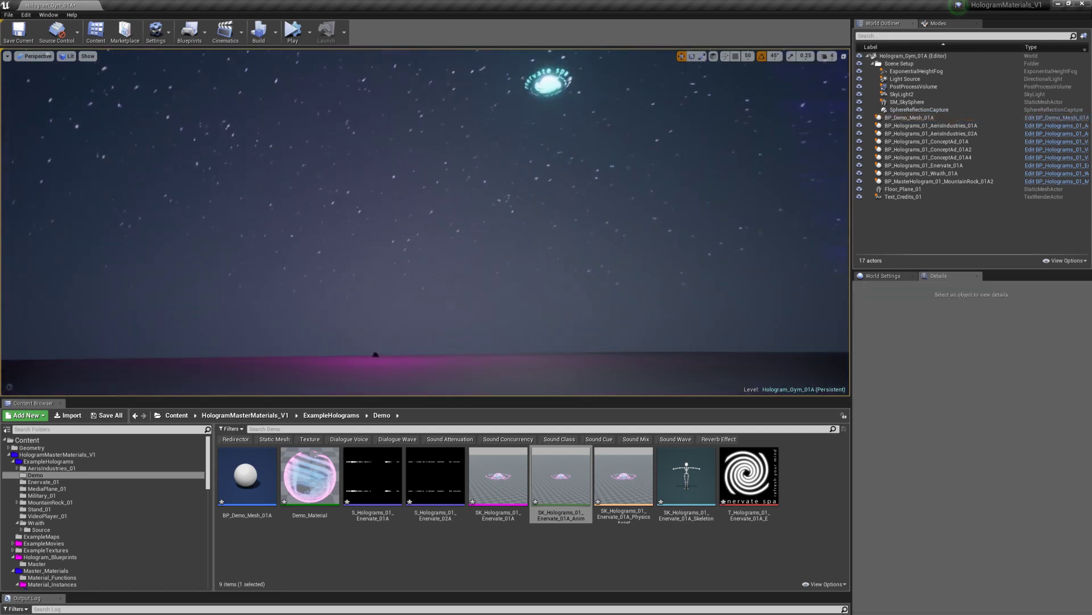
Select the Hologram Position handle of BP_Demo_Mesh_01A and move the raised hologram lower.
{"action": "left_click", "coordinate": [533, 85]}
{"action": "mouse_move", "coordinate": [499, 91]}
{"action": "right_mouse_down"}
{"action": "mouse_move", "coordinate": [495, 106]}
{"action": "mouse_move", "coordinate": [496, 82]}
{"action": "right_mouse_up"}
{"action": "key", "text": "w"}
{"action": "key", "text": "s"}
{"action": "right_click_drag", "start_coordinate": [503, 130], "coordinate": [503, 123]}
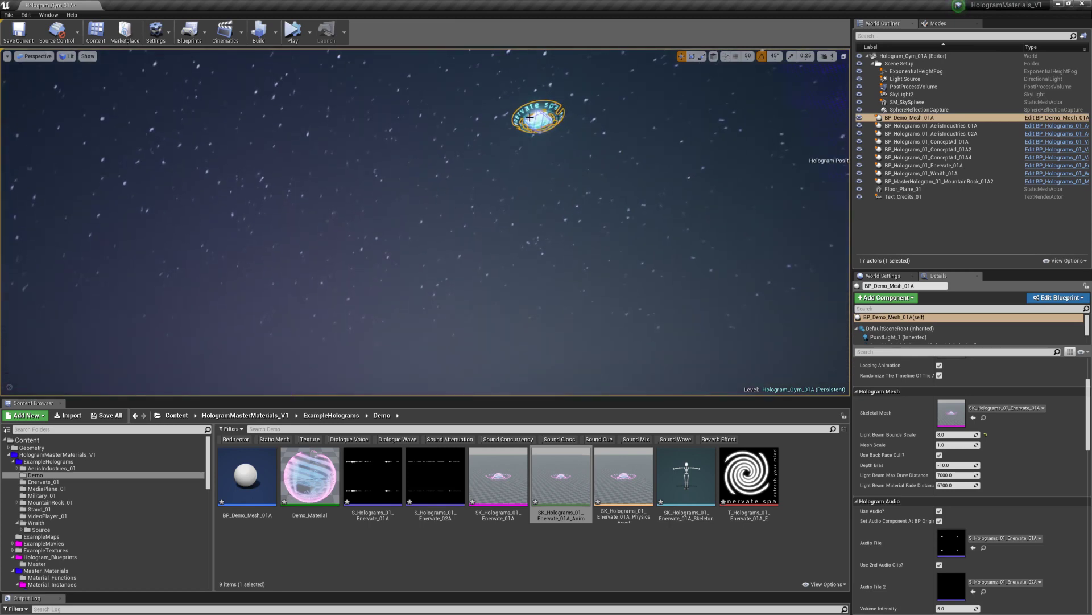
{"action": "left_click_drag", "start_coordinate": [535, 113], "coordinate": [478, 192]}
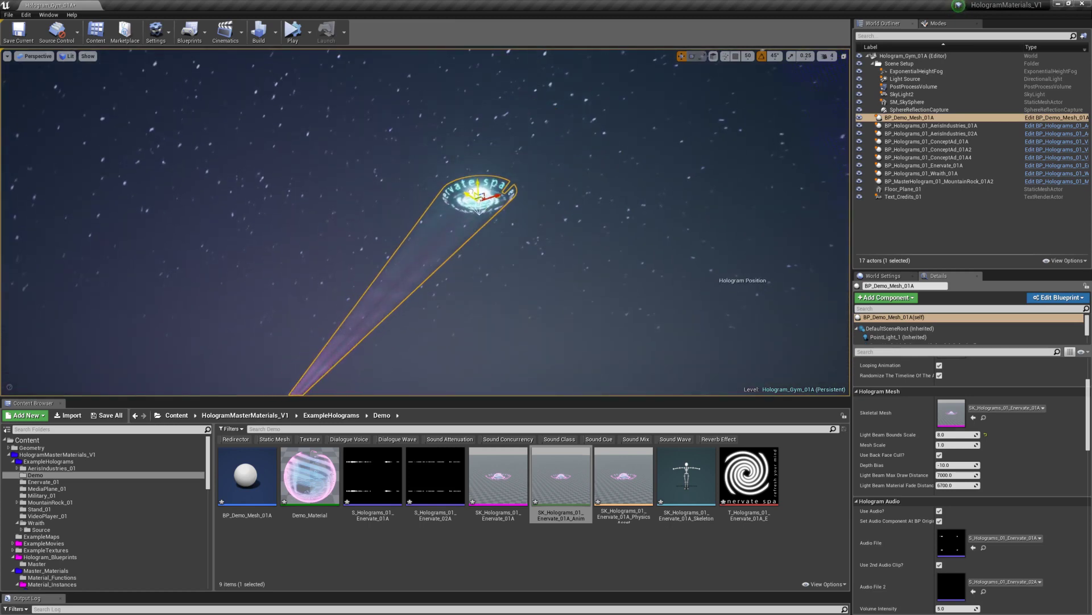
Deselect the lowered hologram to view its whole beam, then select BP_Demo_Mesh_01A again.
{"action": "key", "text": "Escape"}
{"action": "right_click_drag", "start_coordinate": [478, 192], "coordinate": [336, 219]}
{"action": "key", "text": "w"}
{"action": "left_click", "coordinate": [488, 185]}
{"action": "right_click_drag", "start_coordinate": [488, 186], "coordinate": [517, 186]}
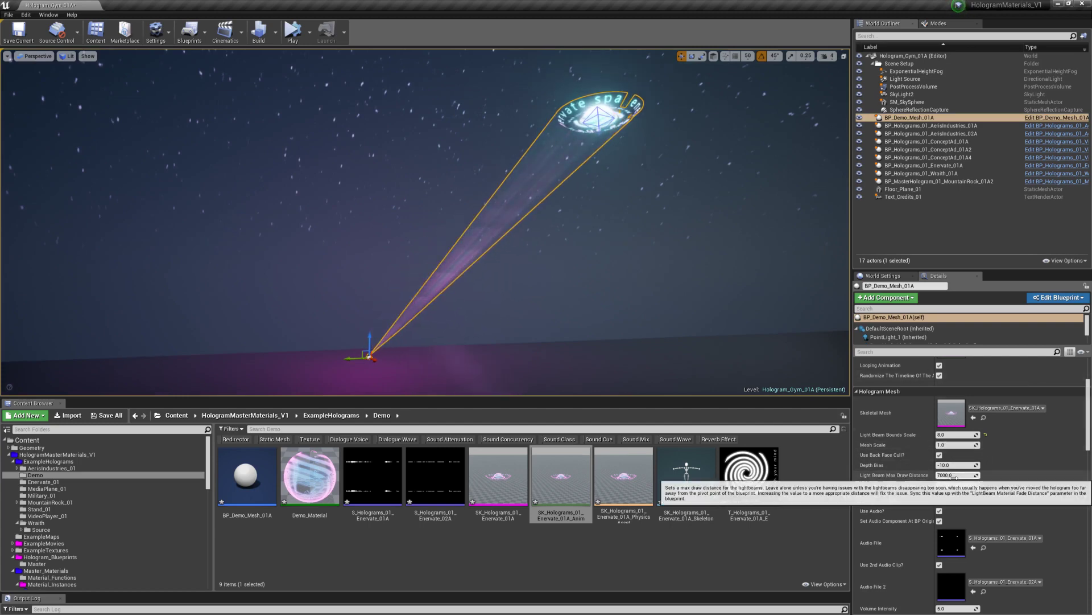
Switch the viewport to Game View and check the hologram's beam at changing camera distances.
{"action": "right_click_drag", "start_coordinate": [662, 327], "coordinate": [639, 355]}
{"action": "key", "text": "g"}
{"action": "right_click_drag", "start_coordinate": [614, 285], "coordinate": [610, 299]}
{"action": "key", "text": "w"}
{"action": "key", "text": "s"}
{"action": "key", "text": "w"}
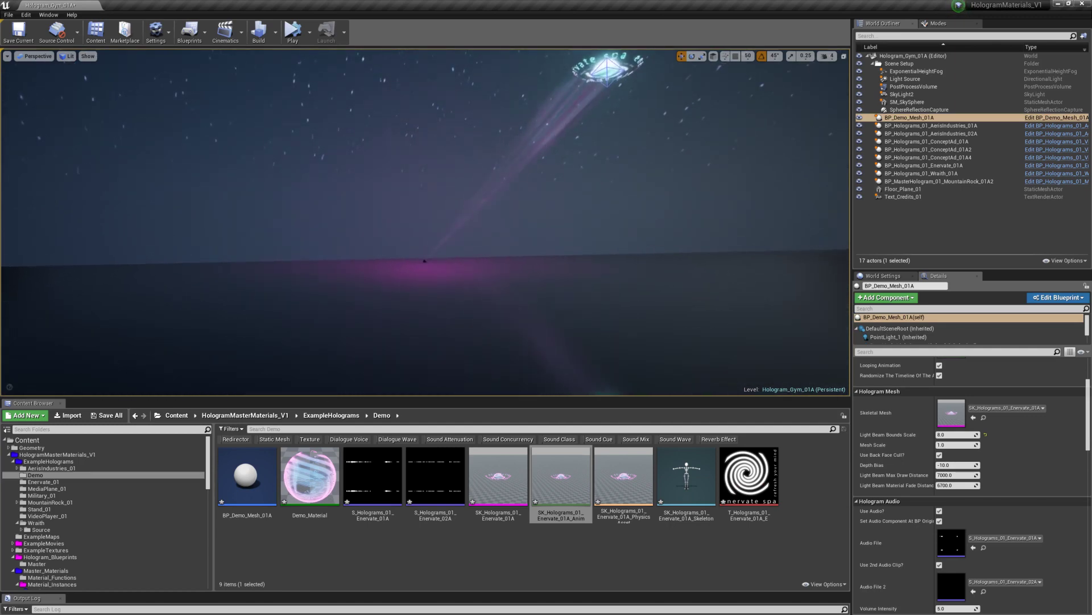
Set the Light Beam Max Draw Distance of BP_Demo_Mesh_01A to 8000, check the beam from varying distances, and reselect the actor.
{"action": "left_click", "coordinate": [966, 474]}
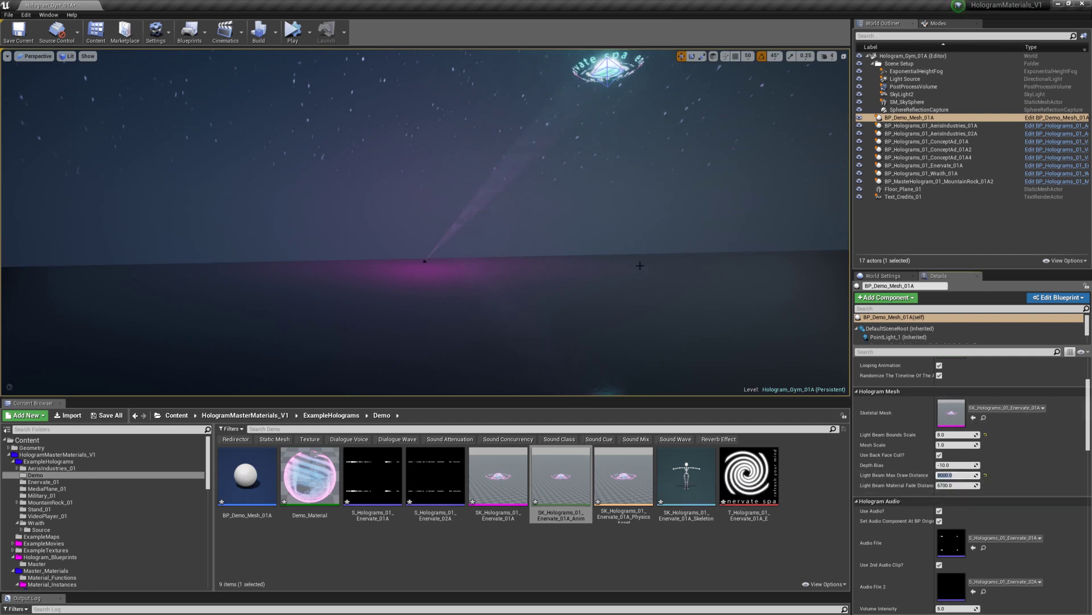
{"action": "key", "text": "Escape"}
{"action": "right_click_drag", "start_coordinate": [639, 264], "coordinate": [639, 254]}
{"action": "key", "text": "s"}
{"action": "key", "text": "w"}
{"action": "key", "text": "s"}
{"action": "key", "text": "w"}
{"action": "left_click", "coordinate": [493, 206]}
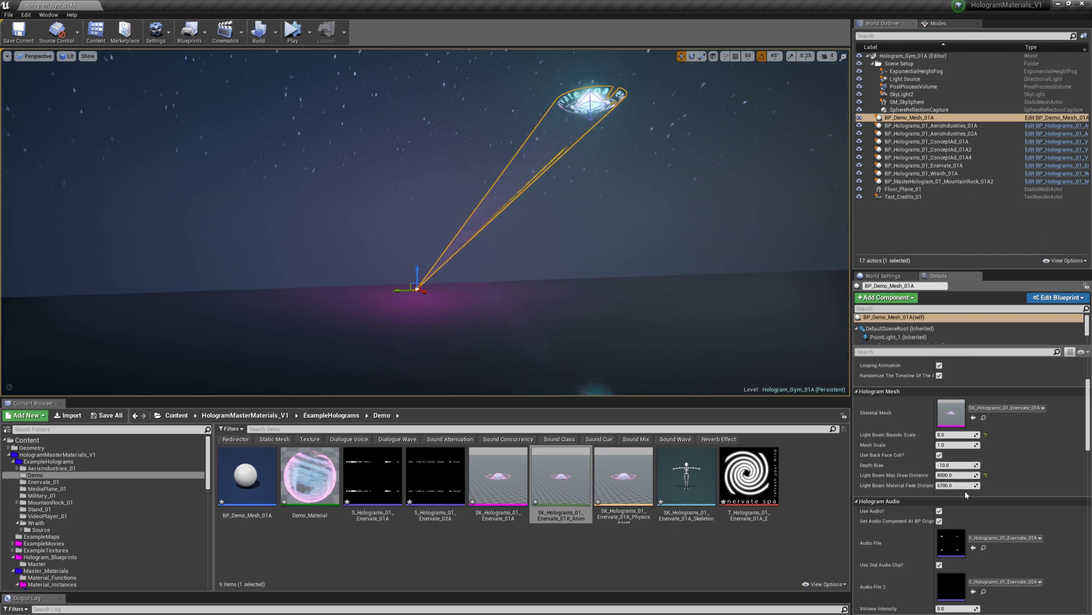
Set the Light Beam Max Draw Distance to 9000, deselect the hologram, and check its beam from varying distances.
{"action": "left_click", "coordinate": [955, 474]}
{"action": "type", "text": "9"}
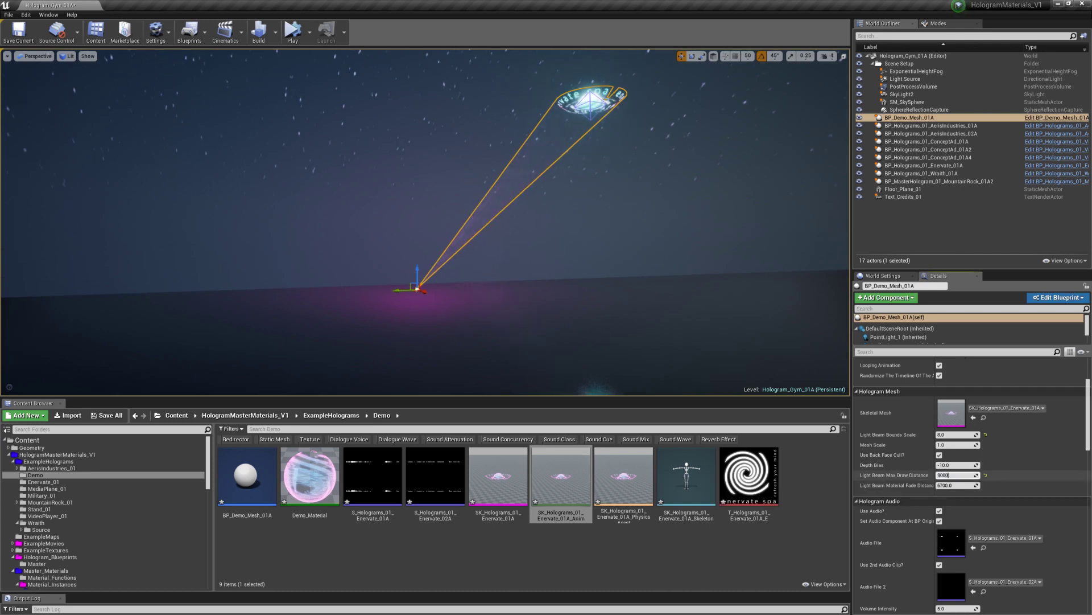
{"action": "key", "text": "Return"}
{"action": "mouse_move", "coordinate": [529, 228]}
{"action": "right_mouse_down"}
{"action": "mouse_move", "coordinate": [506, 223]}
{"action": "mouse_move", "coordinate": [528, 218]}
{"action": "right_mouse_up"}
{"action": "key", "text": "Escape"}
{"action": "key", "text": "s"}
{"action": "key", "text": "w"}
{"action": "key", "text": "s"}
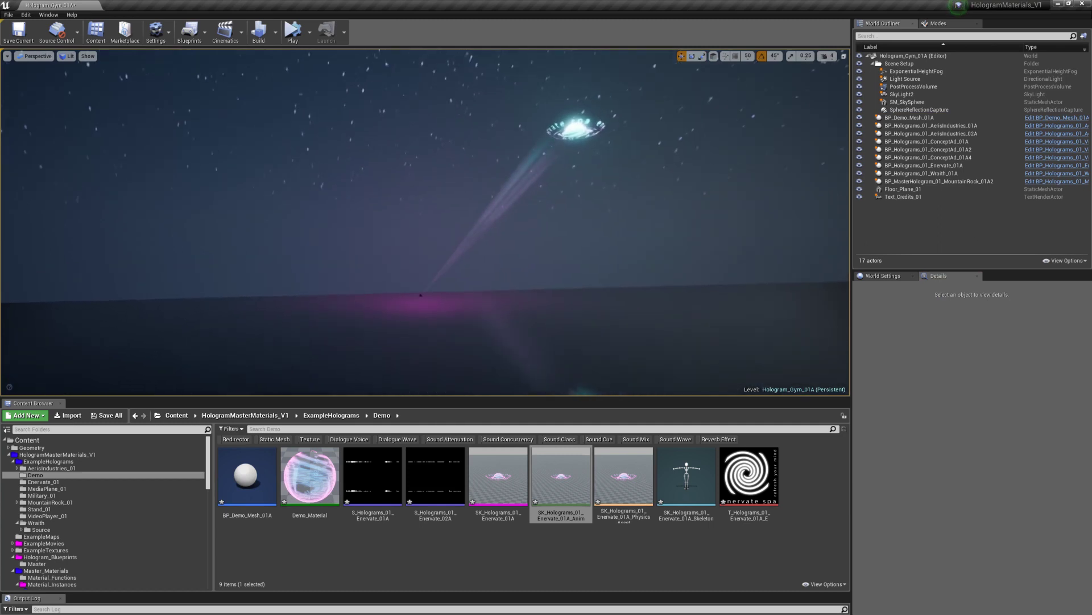
Select the demo hologram, read the Light Beam Material Fade Distance description, and inspect the beam's fading from near and far.
{"action": "left_click", "coordinate": [582, 124]}
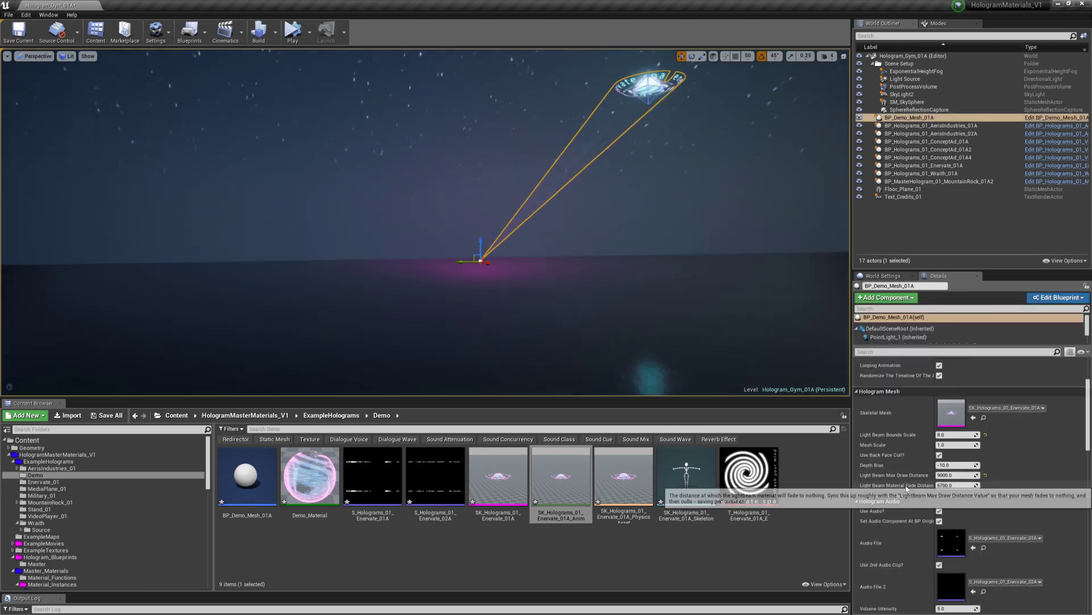
{"action": "left_click", "coordinate": [569, 249]}
{"action": "right_click_drag", "start_coordinate": [569, 249], "coordinate": [606, 197]}
{"action": "key", "text": "w"}
{"action": "left_click", "coordinate": [569, 137]}
{"action": "right_click_drag", "start_coordinate": [569, 137], "coordinate": [525, 194]}
{"action": "key", "text": "s"}
{"action": "key", "text": "Escape"}
{"action": "key", "text": "w"}
Raise the hologram higher above its stand with the Hologram Position handle and deselect it.
{"action": "left_click", "coordinate": [532, 170]}
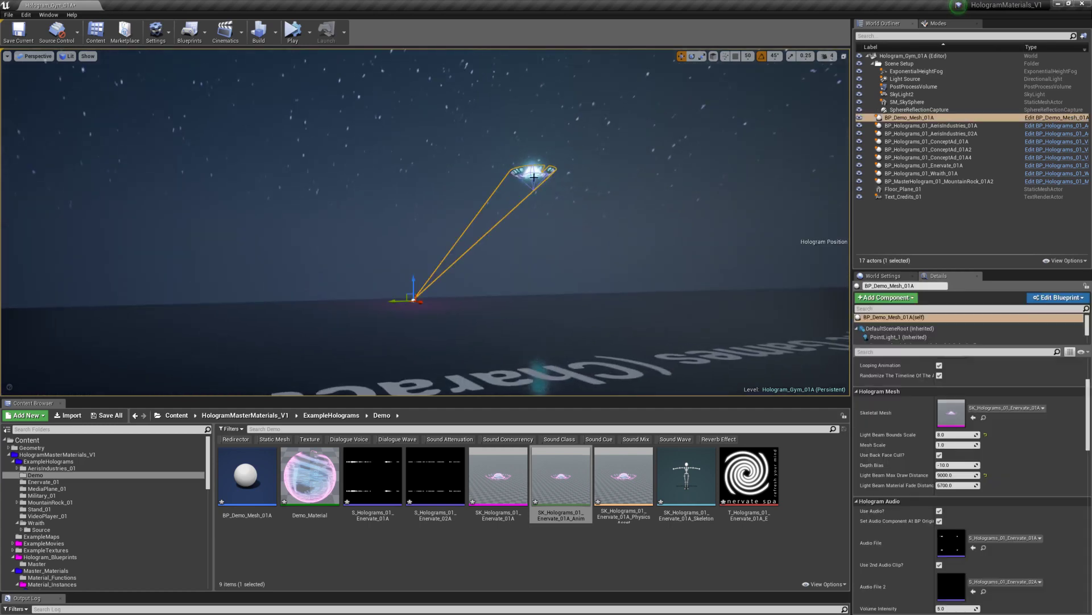
{"action": "left_click_drag", "start_coordinate": [529, 170], "coordinate": [550, 83]}
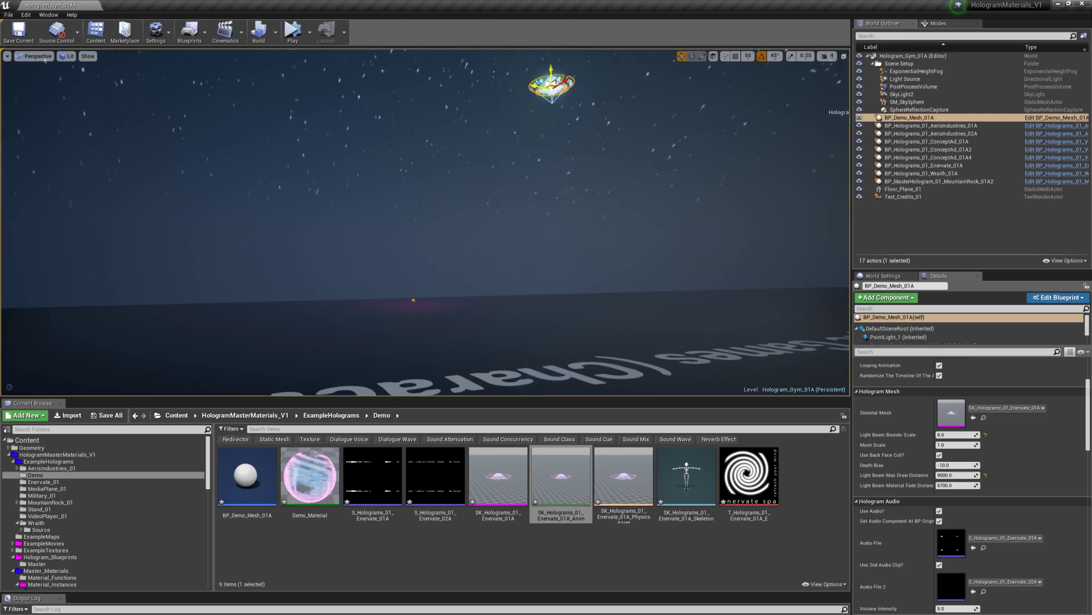
{"action": "key", "text": "Escape"}
Set the Light Beam Material Fade Distance of BP_Demo_Mesh_01A to 10000 and check the beam from varying distances.
{"action": "left_click", "coordinate": [552, 93]}
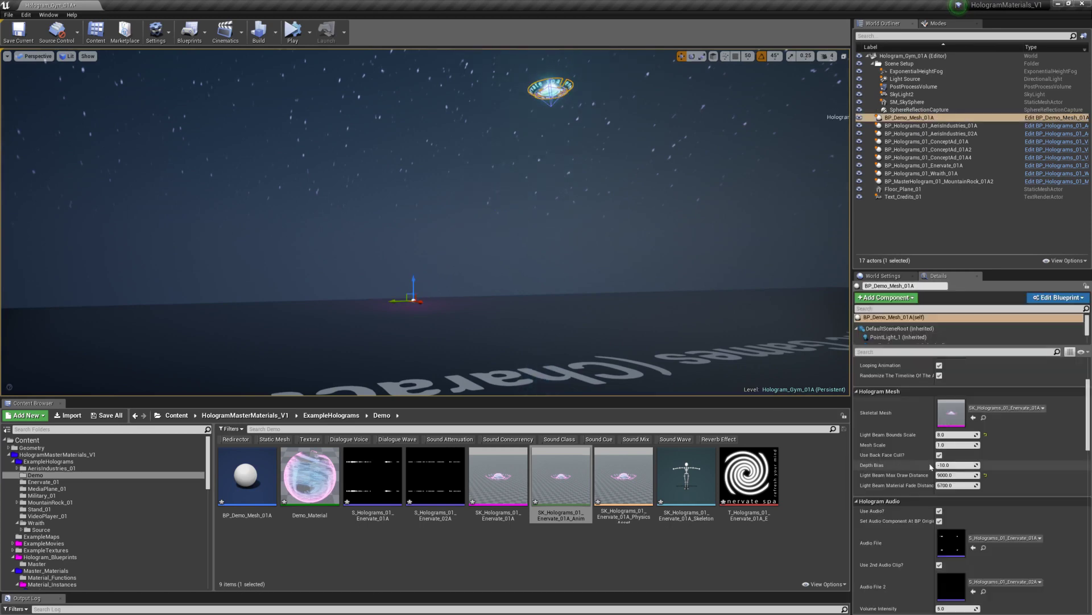
{"action": "left_click", "coordinate": [958, 485]}
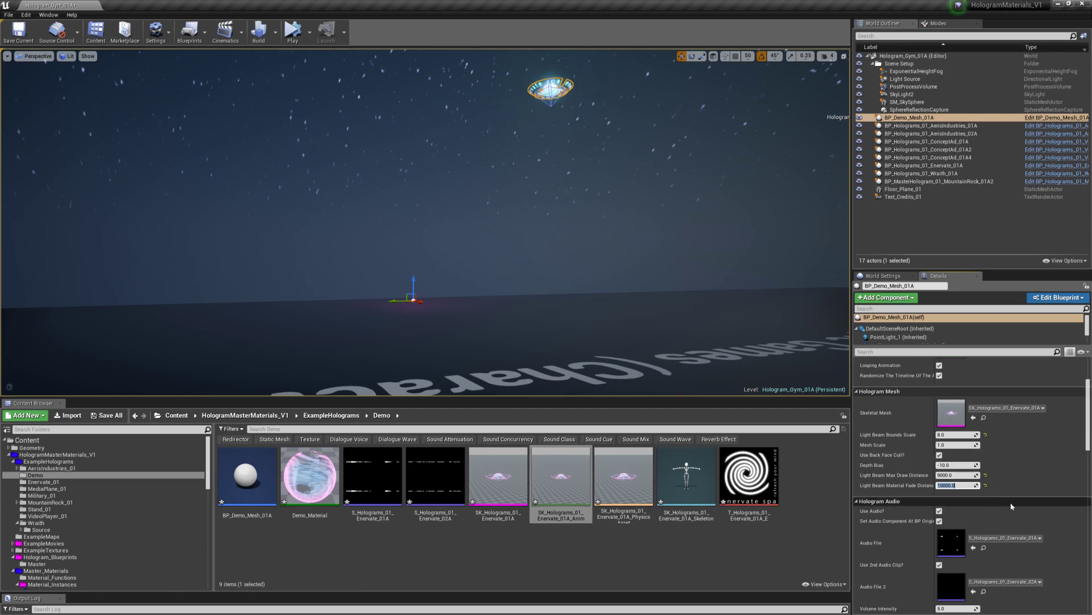
{"action": "right_click_drag", "start_coordinate": [527, 298], "coordinate": [548, 292]}
{"action": "key", "text": "w"}
{"action": "key", "text": "s"}
{"action": "key", "text": "s"}
{"action": "key", "text": "s"}
{"action": "key", "text": "w"}
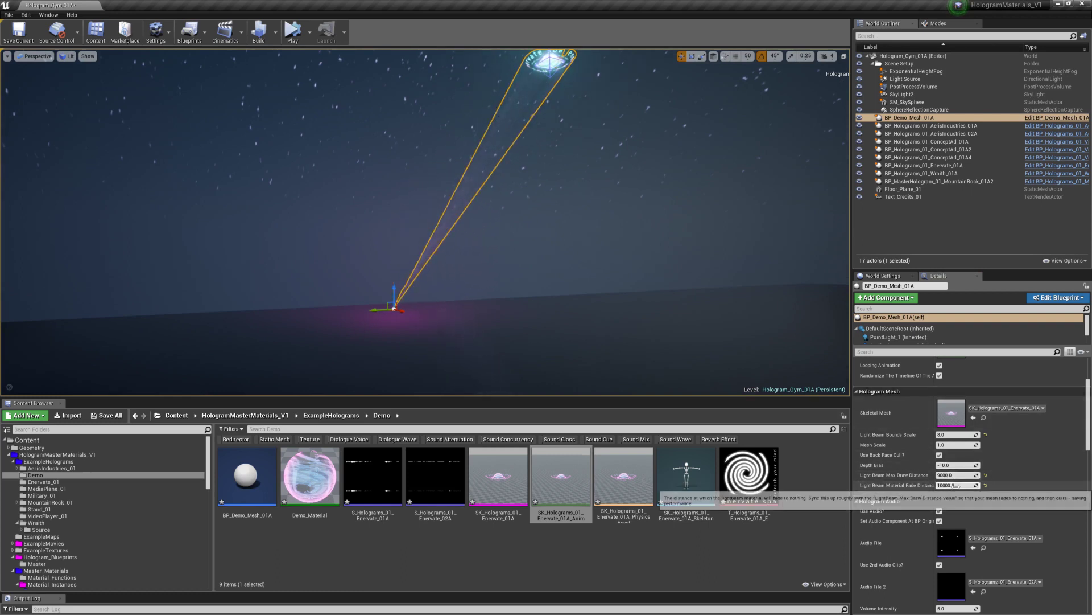
Deselect the hologram to inspect its beam, then select it again and examine the beam from stand to hologram.
{"action": "right_click_drag", "start_coordinate": [599, 251], "coordinate": [588, 258]}
{"action": "left_click", "coordinate": [599, 251]}
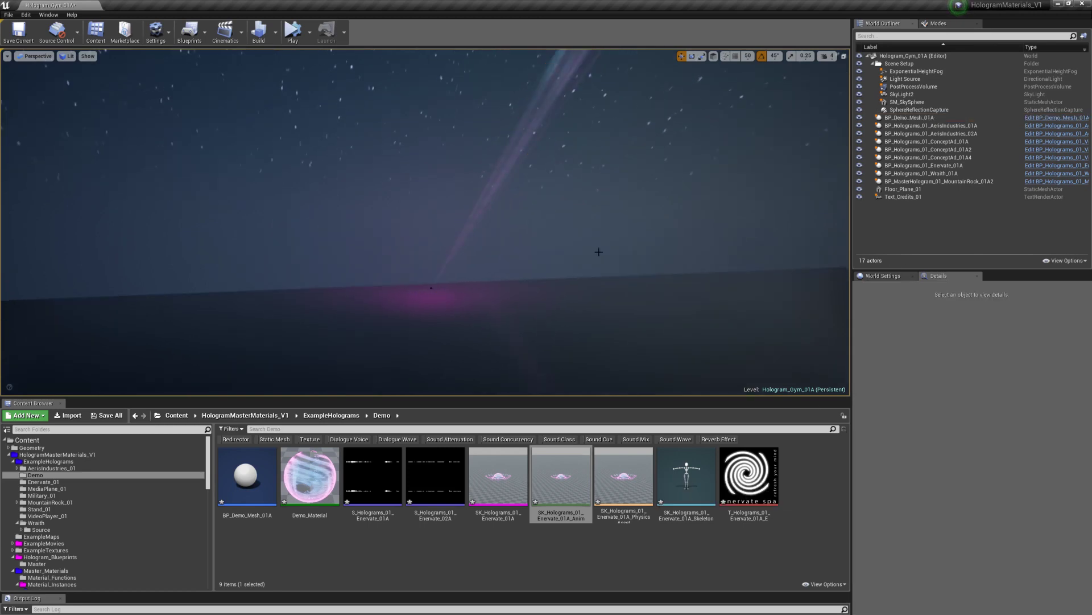
{"action": "left_click", "coordinate": [519, 159]}
{"action": "right_click_drag", "start_coordinate": [519, 159], "coordinate": [537, 108]}
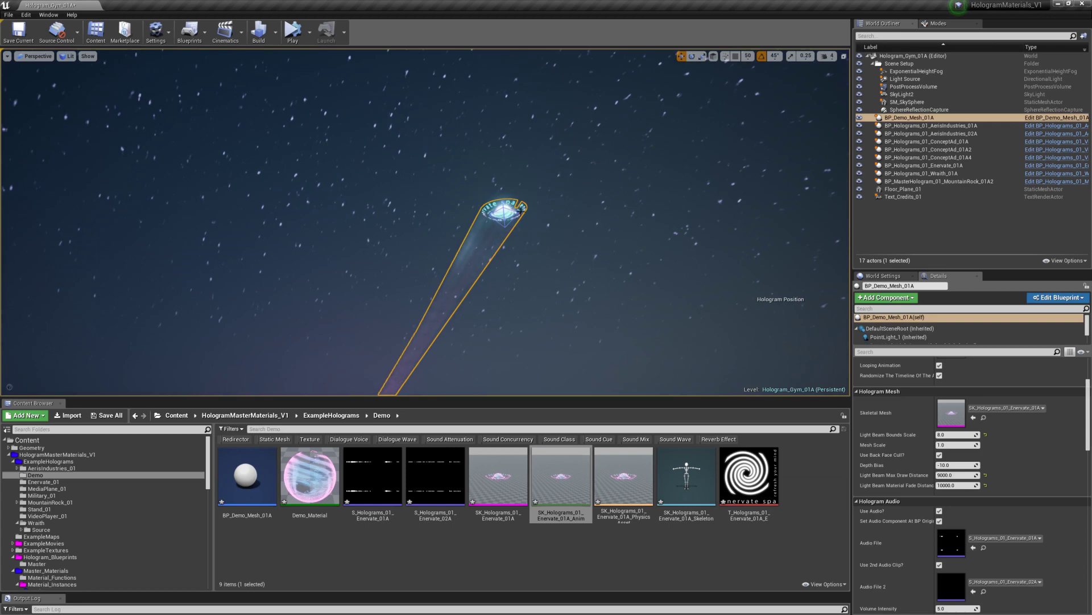
{"action": "right_click_drag", "start_coordinate": [541, 210], "coordinate": [547, 157]}
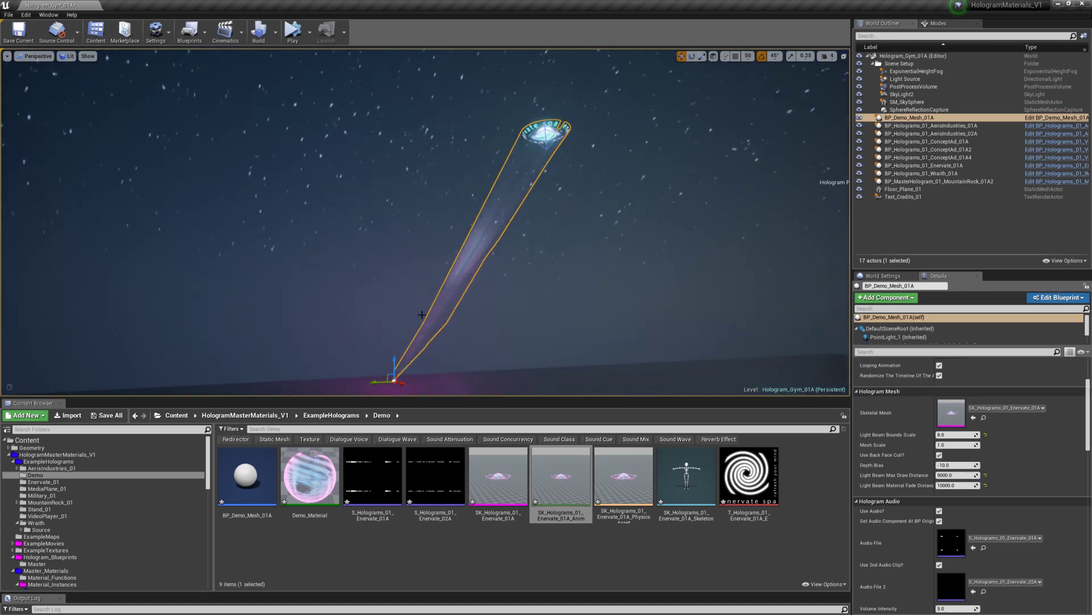
Set the Light Beam Max Draw Distance to 11000, deselect the hologram, and check where the beam fades as the distance changes.
{"action": "left_click", "coordinate": [949, 475]}
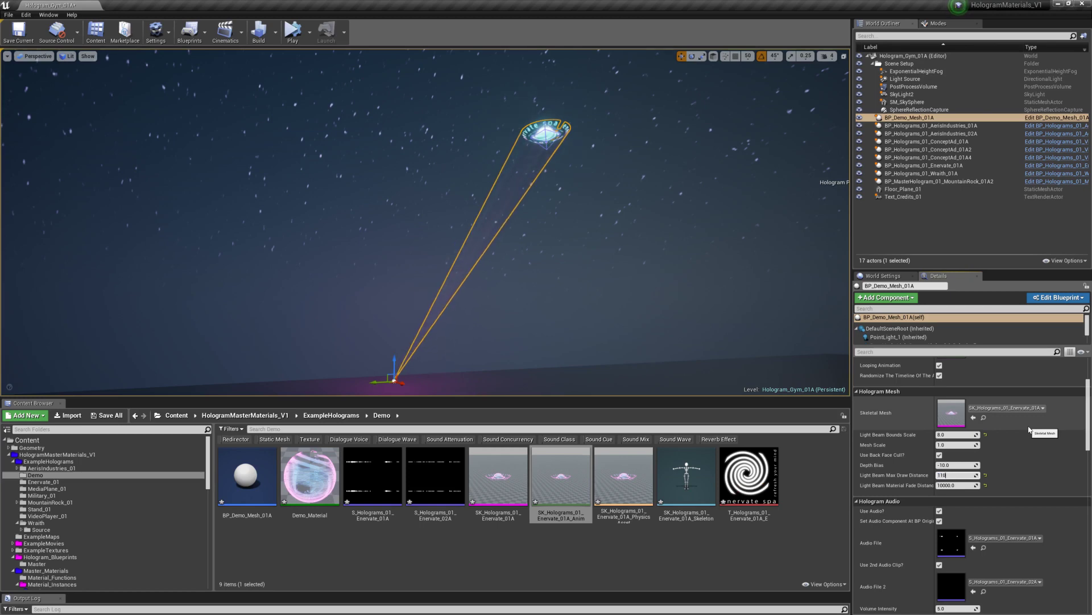
{"action": "right_click_drag", "start_coordinate": [695, 271], "coordinate": [679, 304]}
{"action": "key", "text": "Escape"}
{"action": "key", "text": "s"}
{"action": "key", "text": "w"}
{"action": "key", "text": "s"}
{"action": "key", "text": "w"}
{"action": "key", "text": "s"}
{"action": "key", "text": "w"}
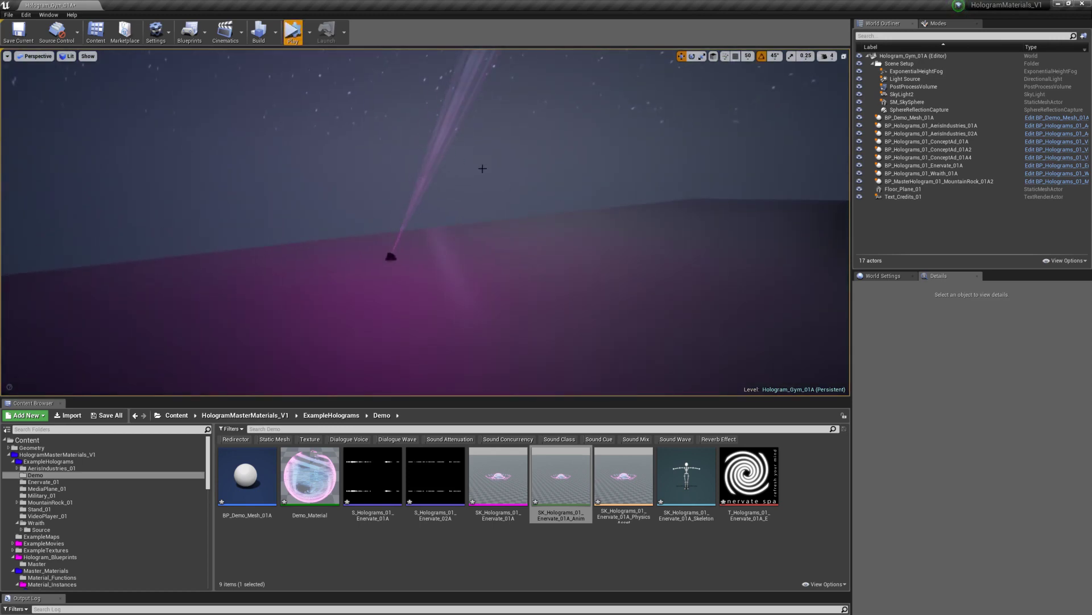
Play the level to view the hologram's beam, stop it, and select BP_Demo_Mesh_01A to examine the beam's outline.
{"action": "right_click_drag", "start_coordinate": [426, 222], "coordinate": [370, 153]}
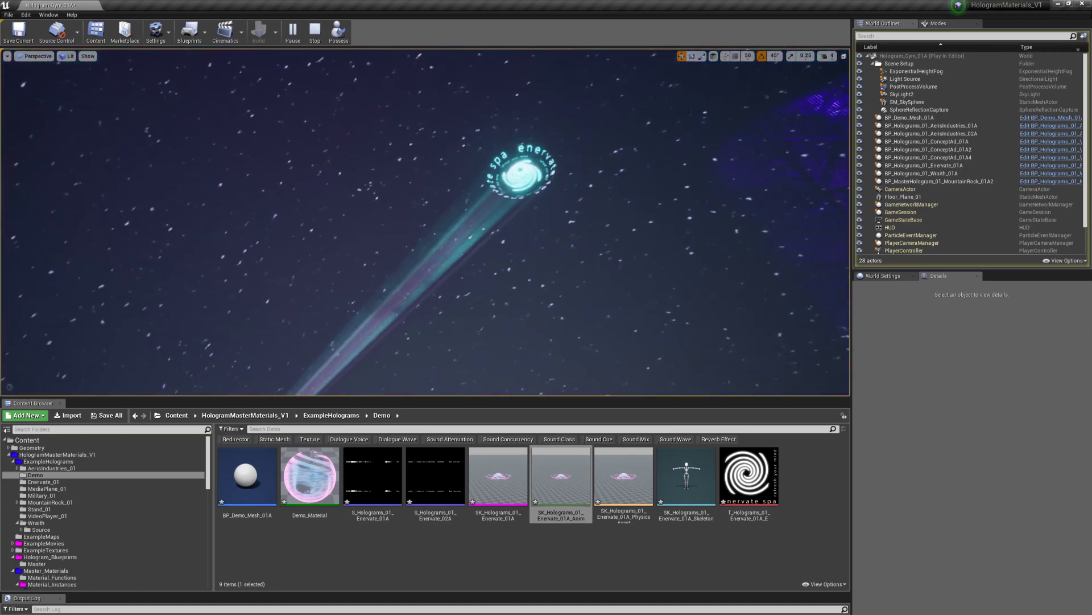
{"action": "key", "text": "Escape"}
{"action": "left_click", "coordinate": [510, 179]}
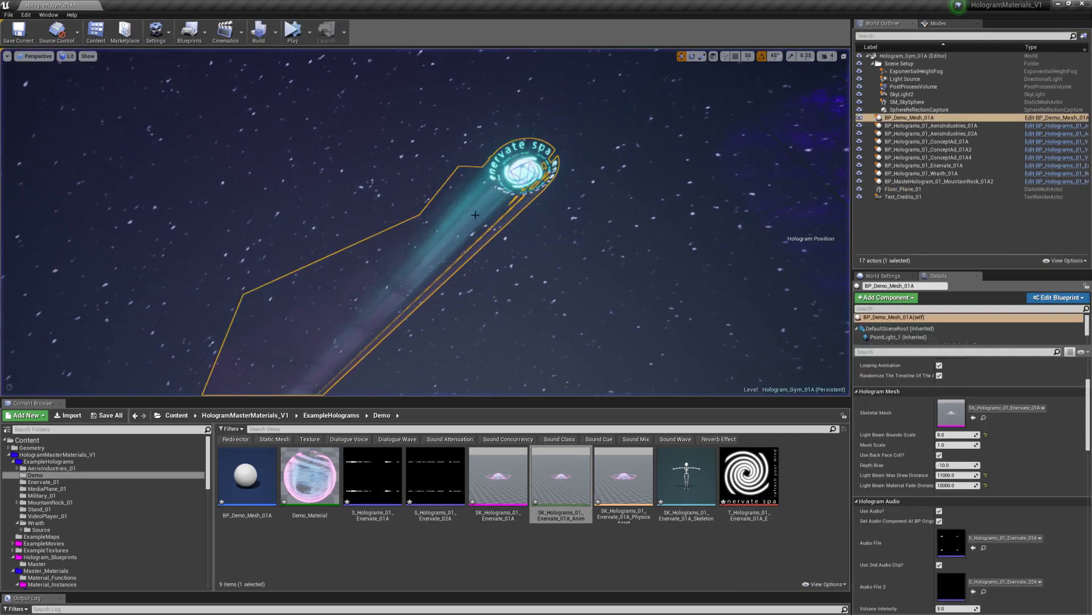
{"action": "right_click_drag", "start_coordinate": [510, 179], "coordinate": [392, 150]}
{"action": "left_click", "coordinate": [591, 161]}
{"action": "key", "text": "Escape"}
{"action": "left_click", "coordinate": [605, 132]}
{"action": "right_click_drag", "start_coordinate": [605, 133], "coordinate": [637, 86]}
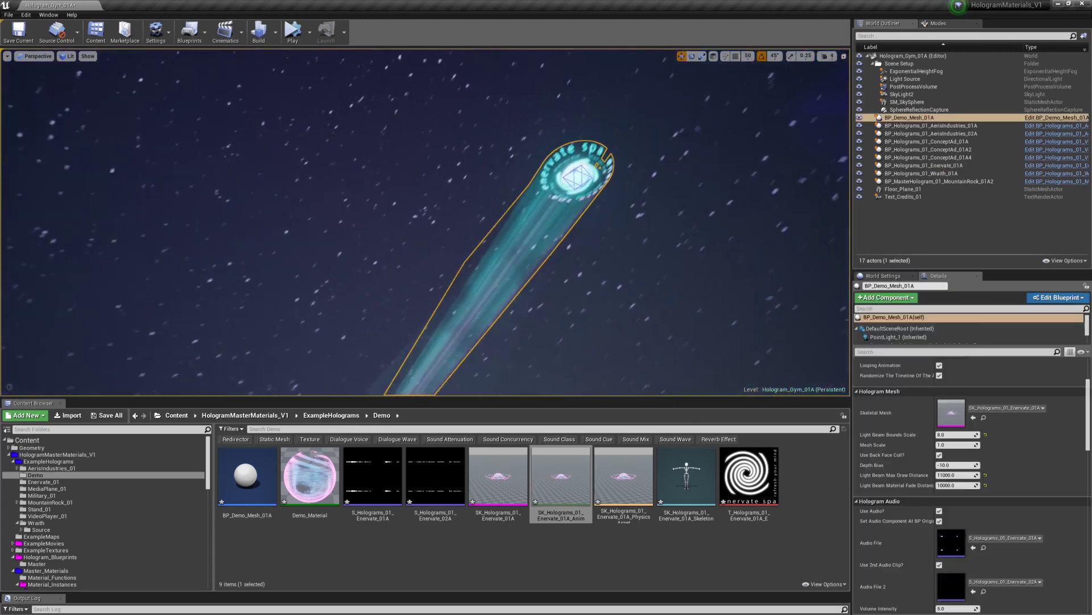
Deselect and reselect the BP_Demo_Mesh_01A hologram to compare its beam with and without the selection outline.
{"action": "key", "text": "Escape"}
{"action": "left_click", "coordinate": [614, 163]}
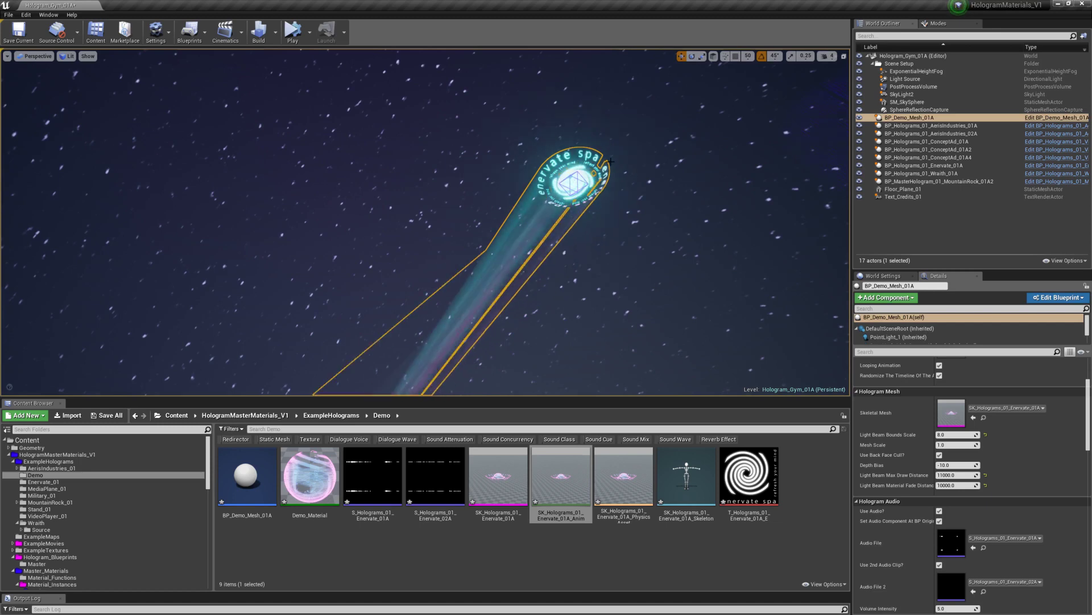
{"action": "key", "text": "Escape"}
{"action": "left_click", "coordinate": [584, 183]}
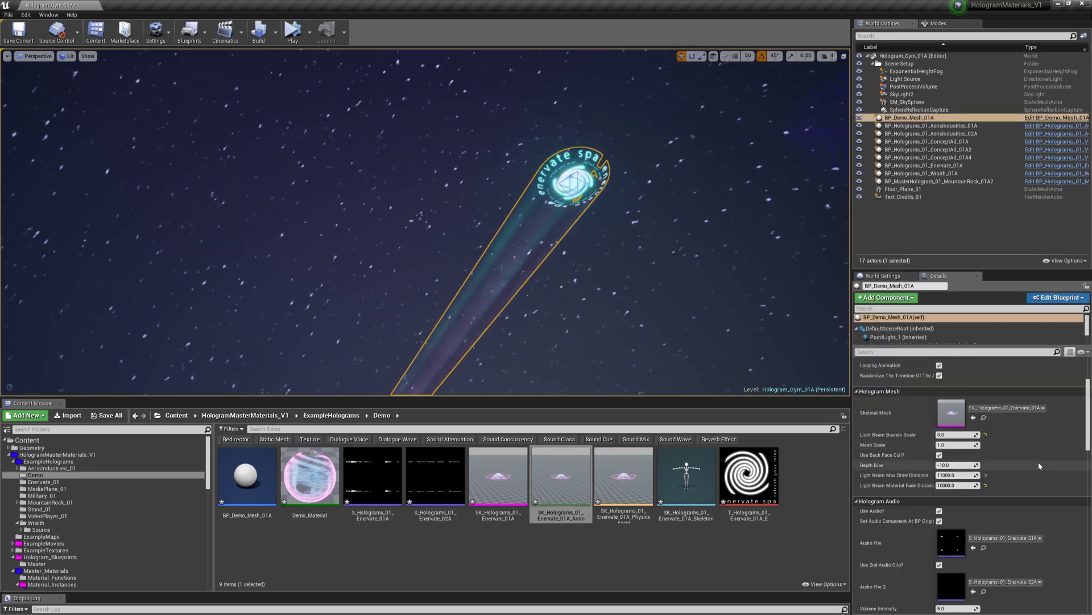
Try a Mesh Scale of 10 on the hologram, then reduce the Mesh Scale to 5.
{"action": "scroll", "coordinate": [928, 512], "scroll_direction": "up", "scroll_amount": 3}
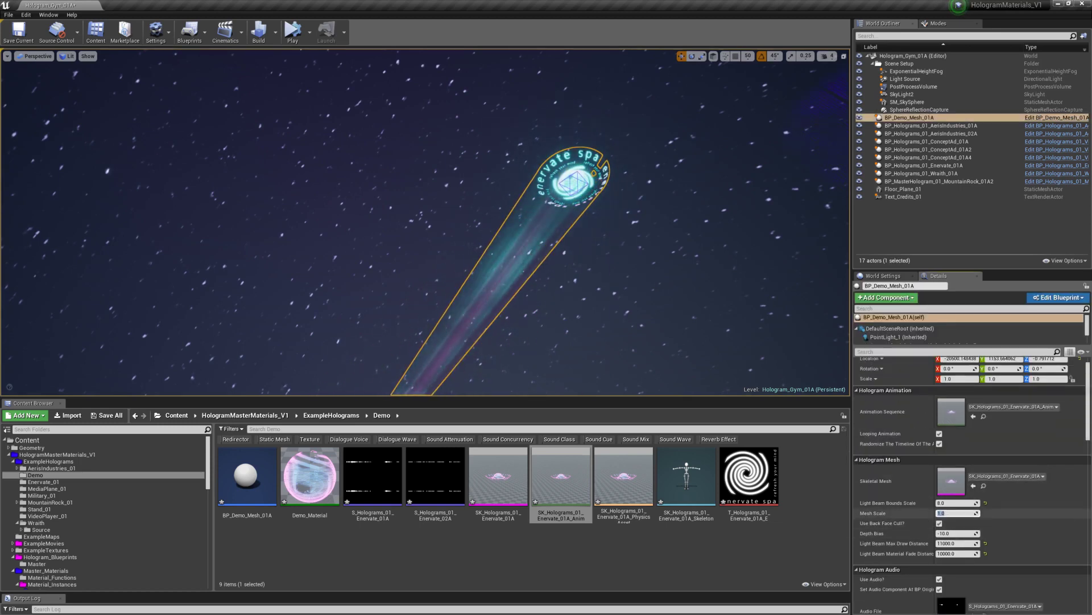
{"action": "type", "text": "10"}
{"action": "key", "text": "Return"}
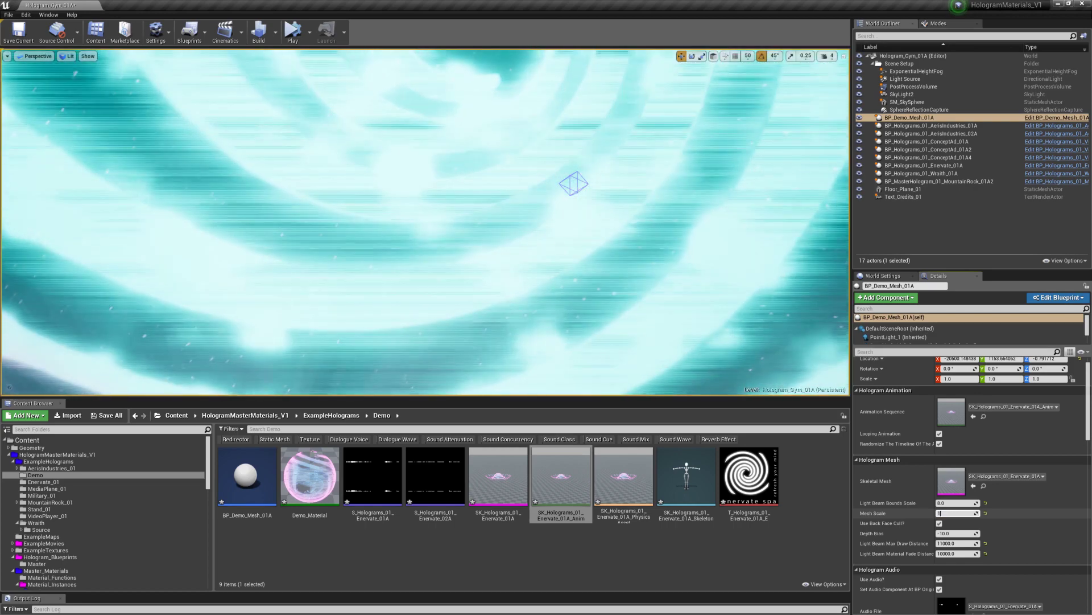
{"action": "type", "text": "5"}
{"action": "key", "text": "Return"}
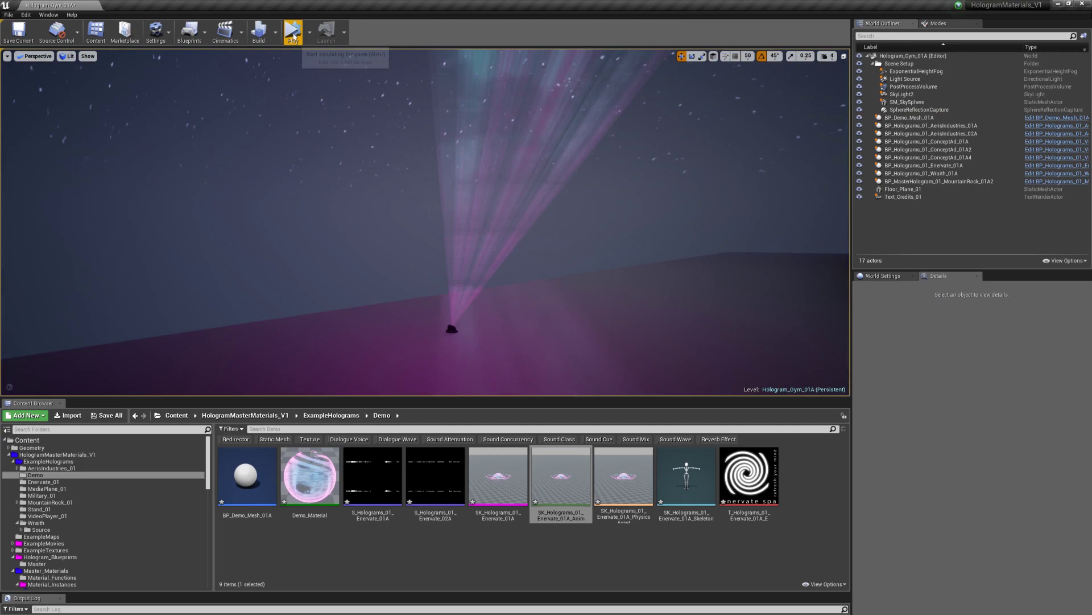
Play the level to view the enlarged hologram, stop it, and inspect the mesh and beam outline from below.
{"action": "left_click", "coordinate": [292, 33]}
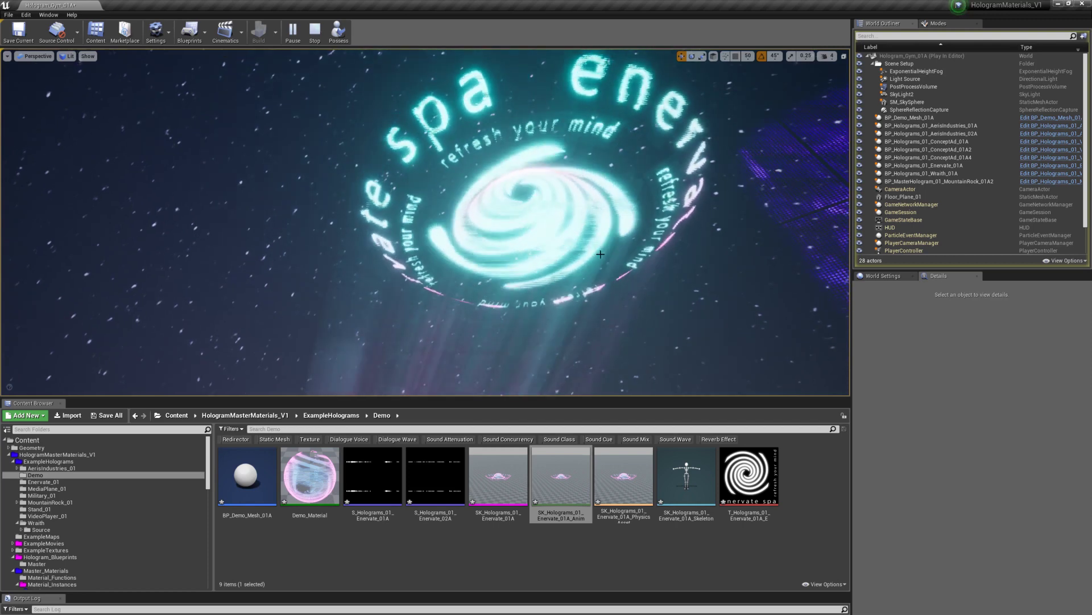
{"action": "key", "text": "Escape"}
{"action": "left_click", "coordinate": [624, 140]}
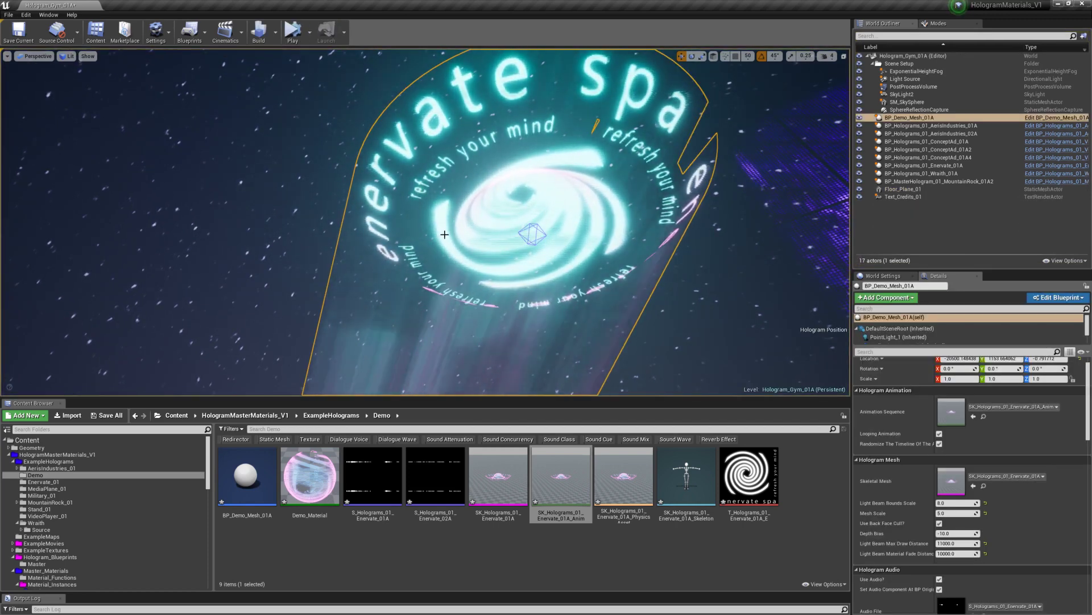
{"action": "right_click_drag", "start_coordinate": [513, 202], "coordinate": [494, 201]}
{"action": "key", "text": "Escape"}
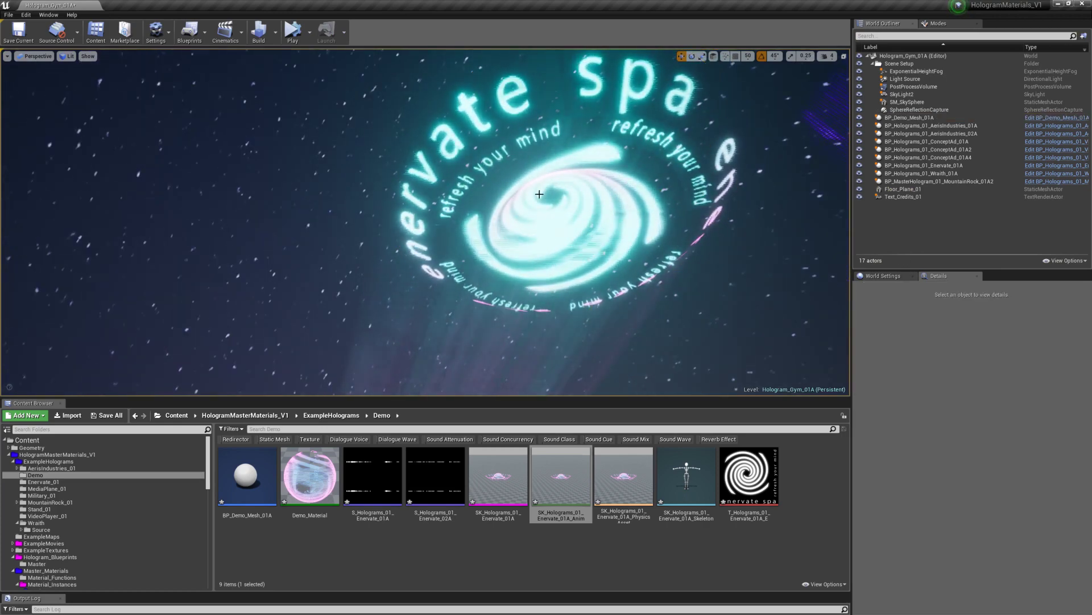
{"action": "right_click_drag", "start_coordinate": [568, 215], "coordinate": [567, 192]}
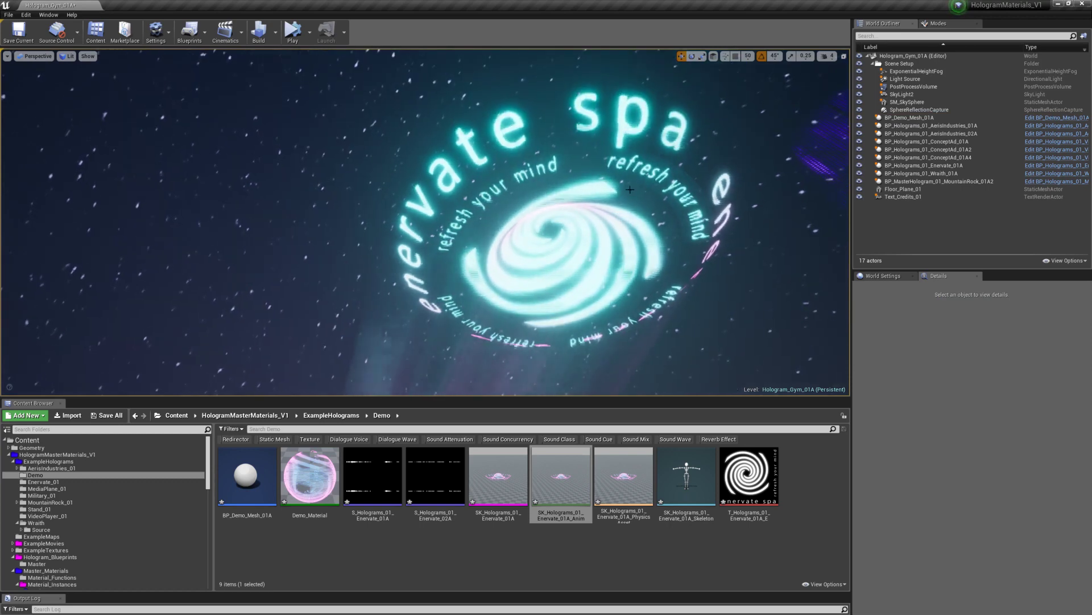
{"action": "left_click", "coordinate": [578, 249]}
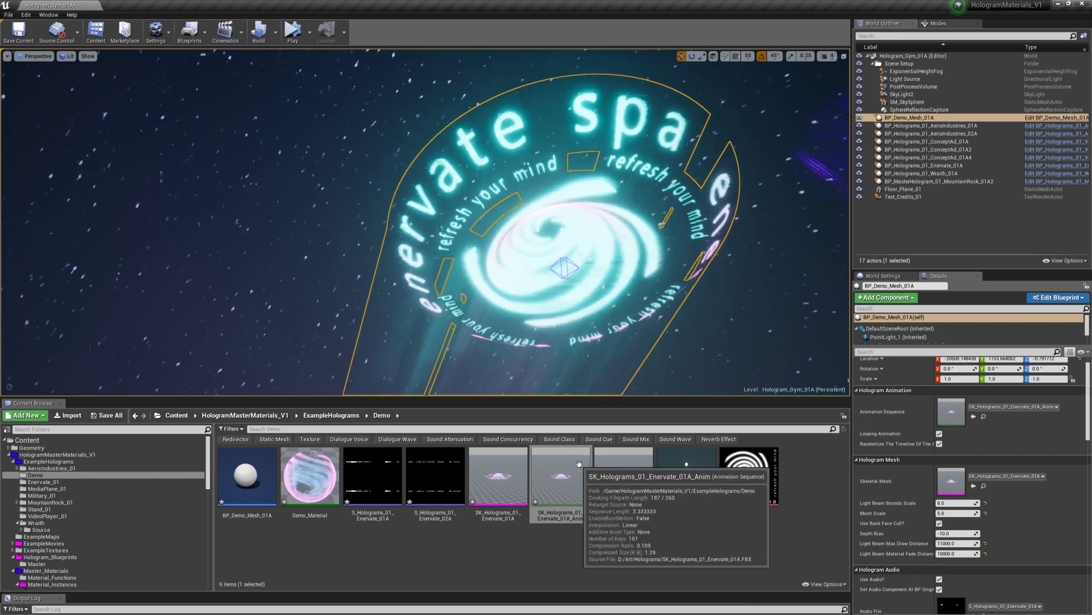
{"action": "left_click", "coordinate": [291, 34]}
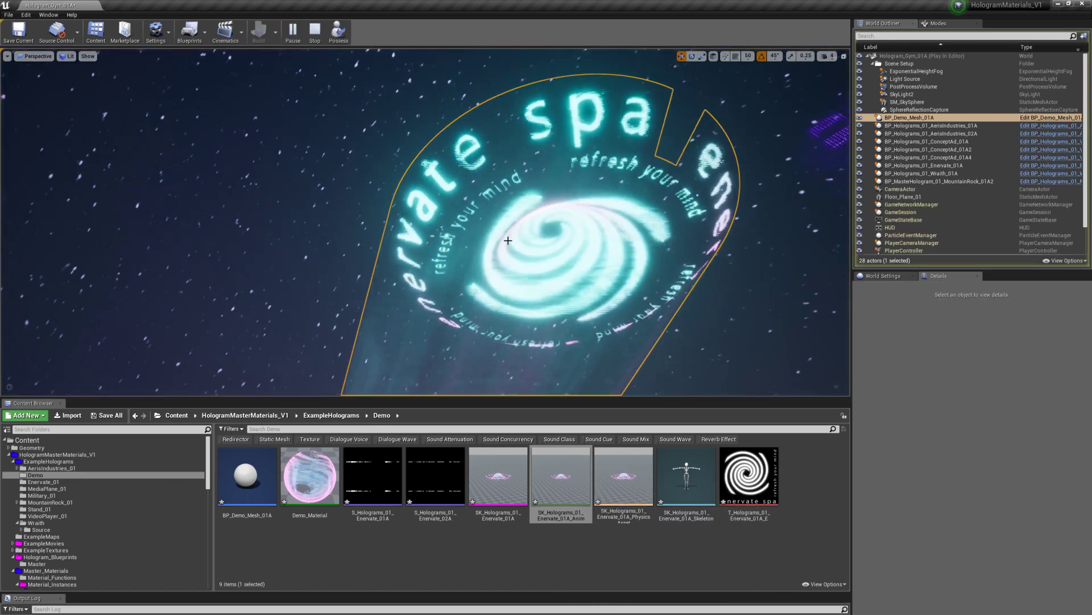
{"action": "key", "text": "Escape"}
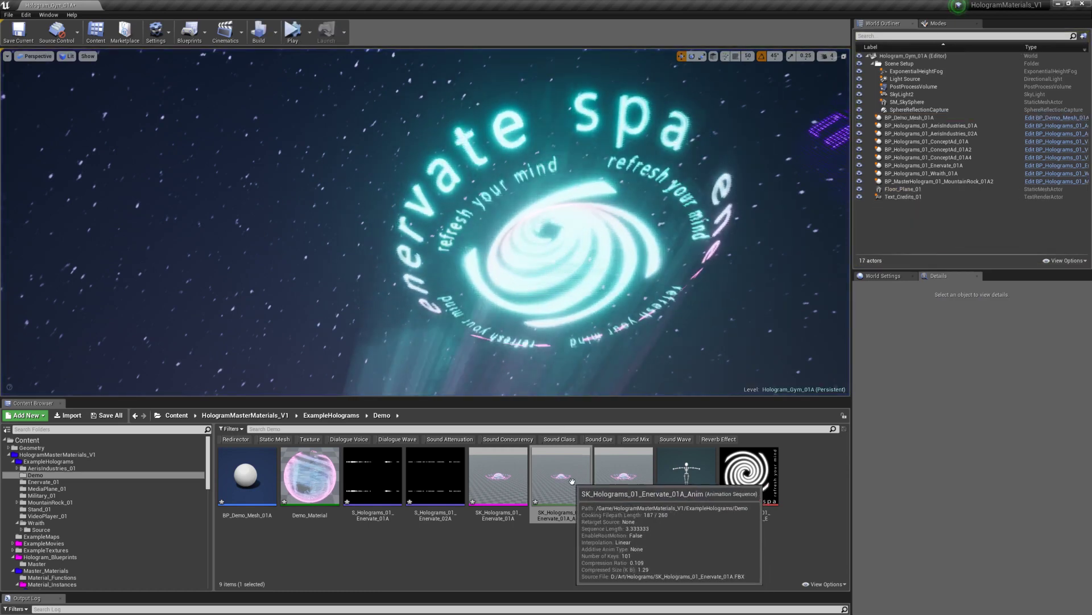
Open the SK_Holograms_01_Enervate_01A_Anim animation, compare it with the hologram in the level, and maximize the animation editor.
{"action": "left_click", "coordinate": [577, 486]}
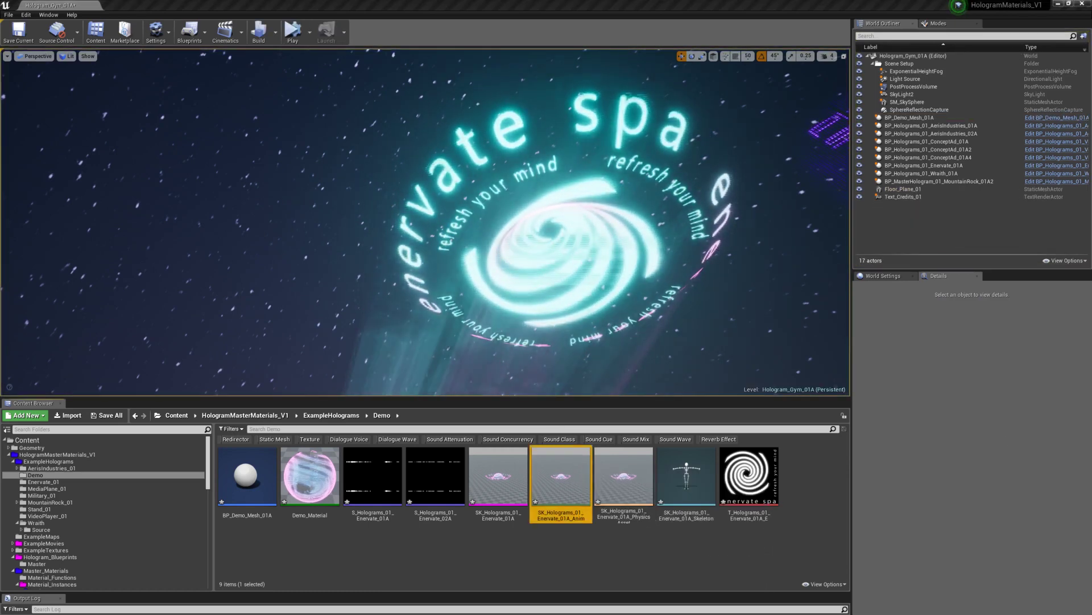
{"action": "left_click_drag", "start_coordinate": [1091, 157], "coordinate": [1011, 56]}
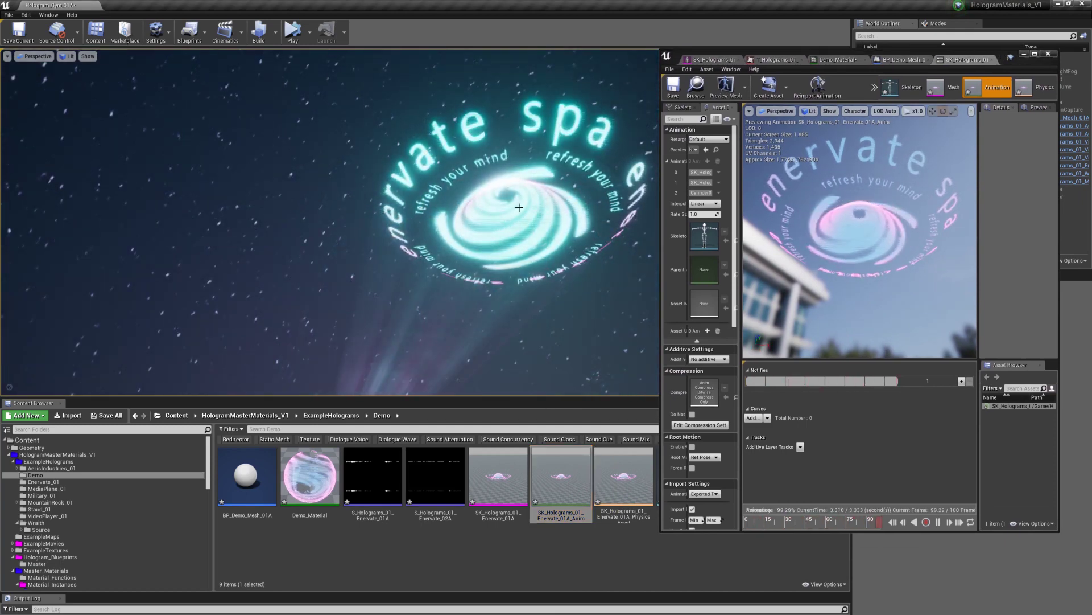
{"action": "left_click", "coordinate": [506, 210]}
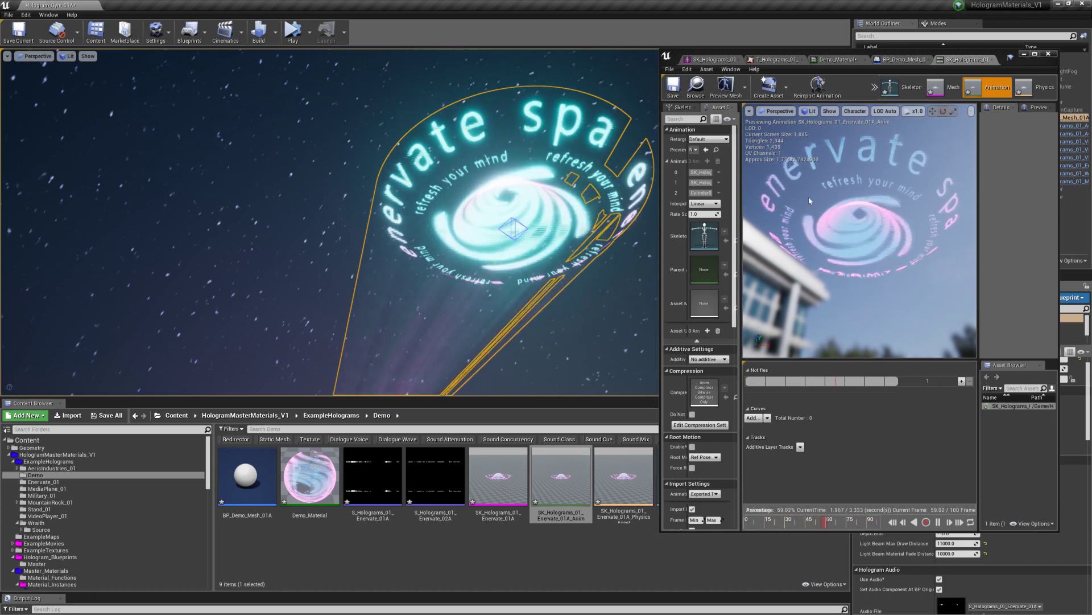
{"action": "left_click", "coordinate": [1035, 54]}
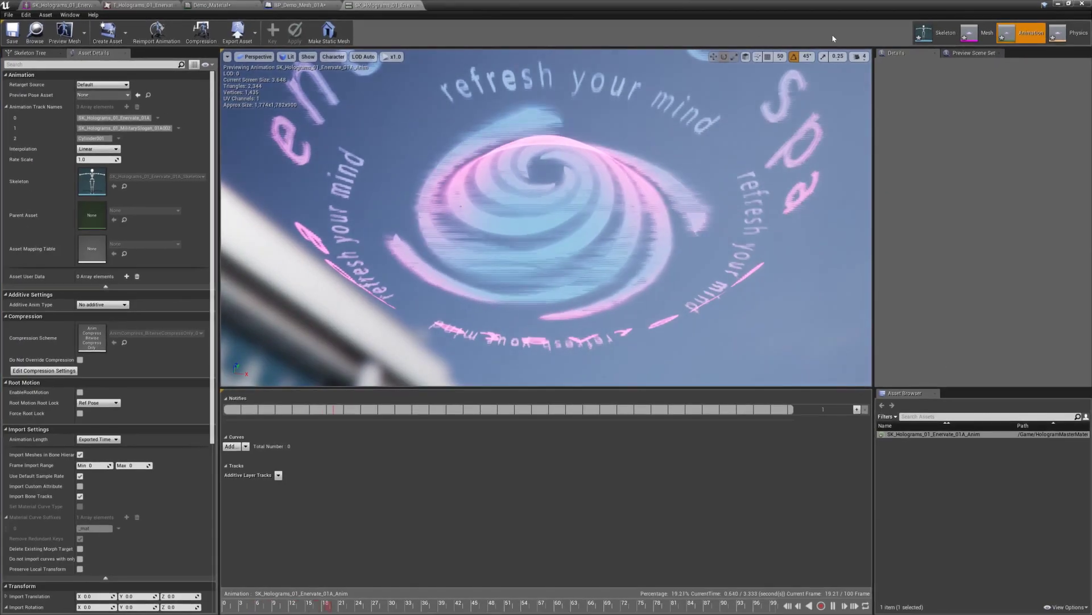
Set the animation's Import Translation X to 500, reimport the animation, and close it to return to the level and blueprint.
{"action": "scroll", "coordinate": [59, 335], "scroll_direction": "down", "scroll_amount": 5}
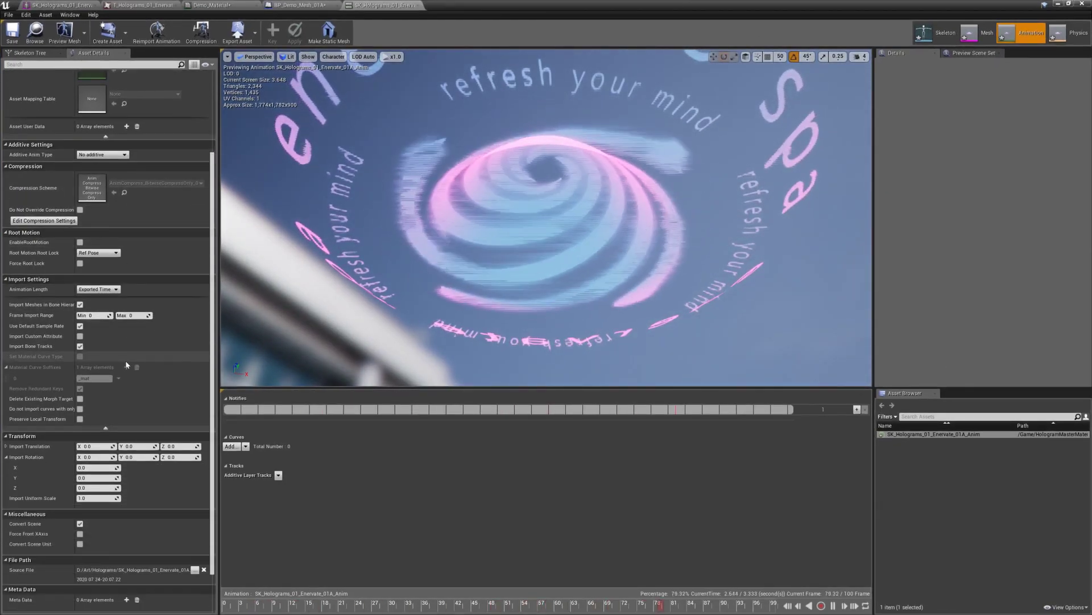
{"action": "scroll", "coordinate": [85, 296], "scroll_direction": "down", "scroll_amount": 2}
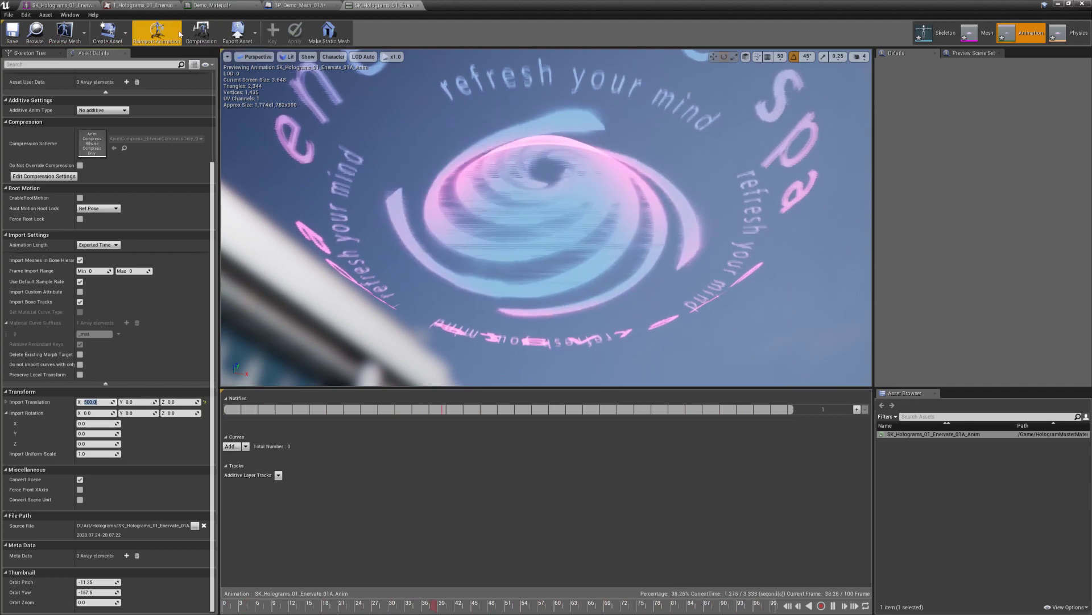
{"action": "left_click", "coordinate": [156, 32]}
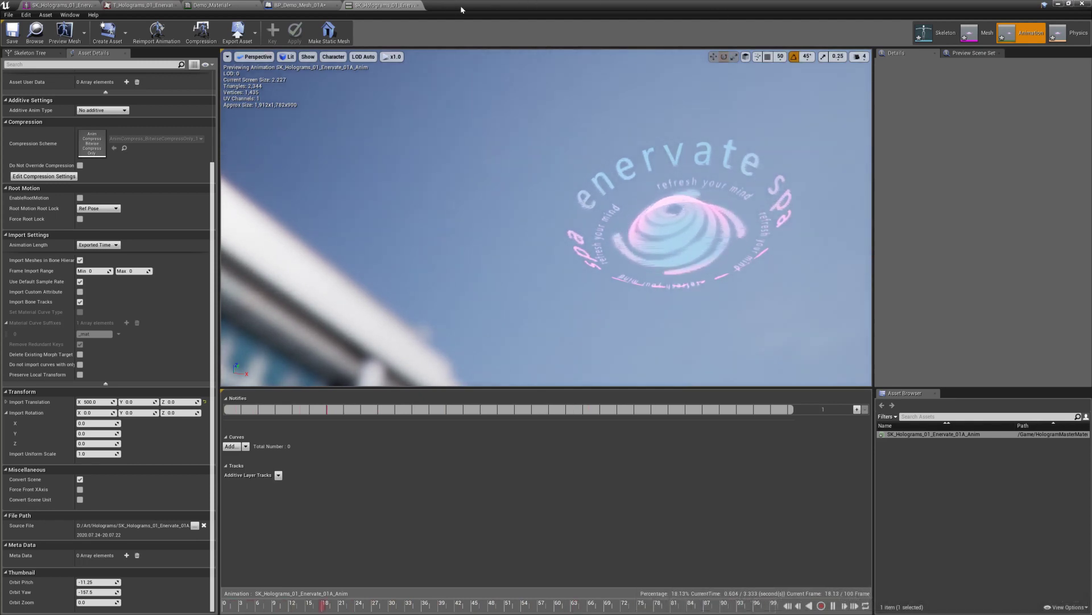
{"action": "left_click", "coordinate": [419, 6]}
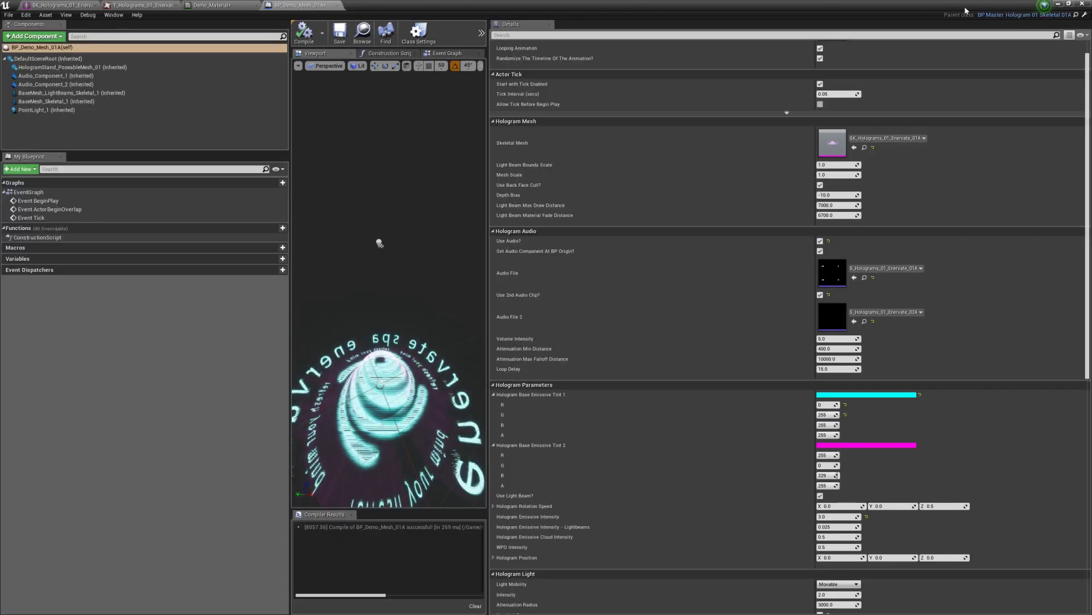
{"action": "left_click", "coordinate": [1070, 3]}
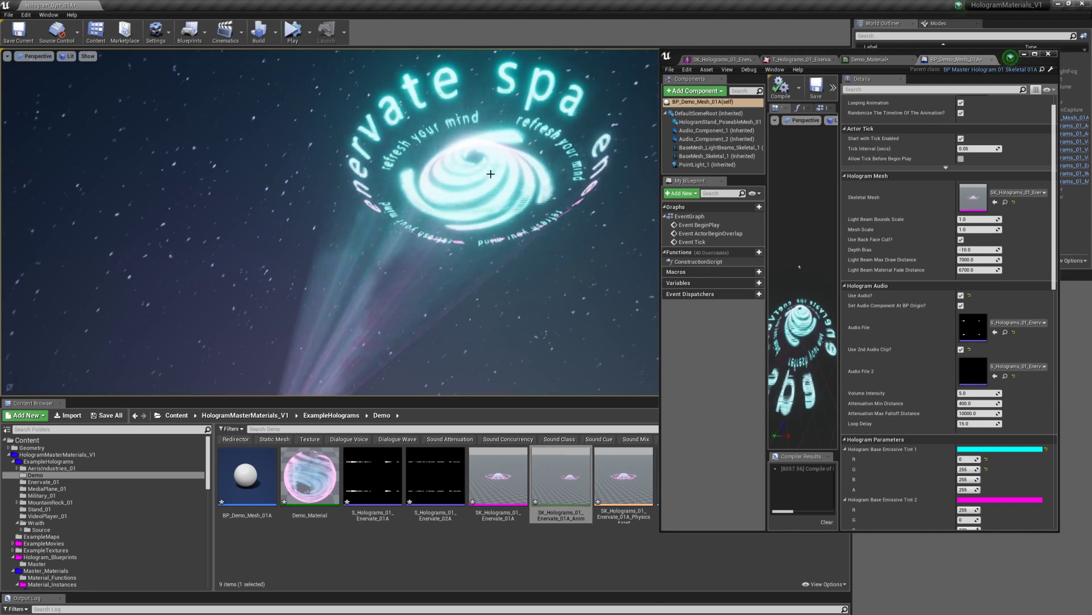
Play the level to view the hologram, stop it, and examine the beam from the stand upward, selected and deselected.
{"action": "left_click", "coordinate": [297, 49]}
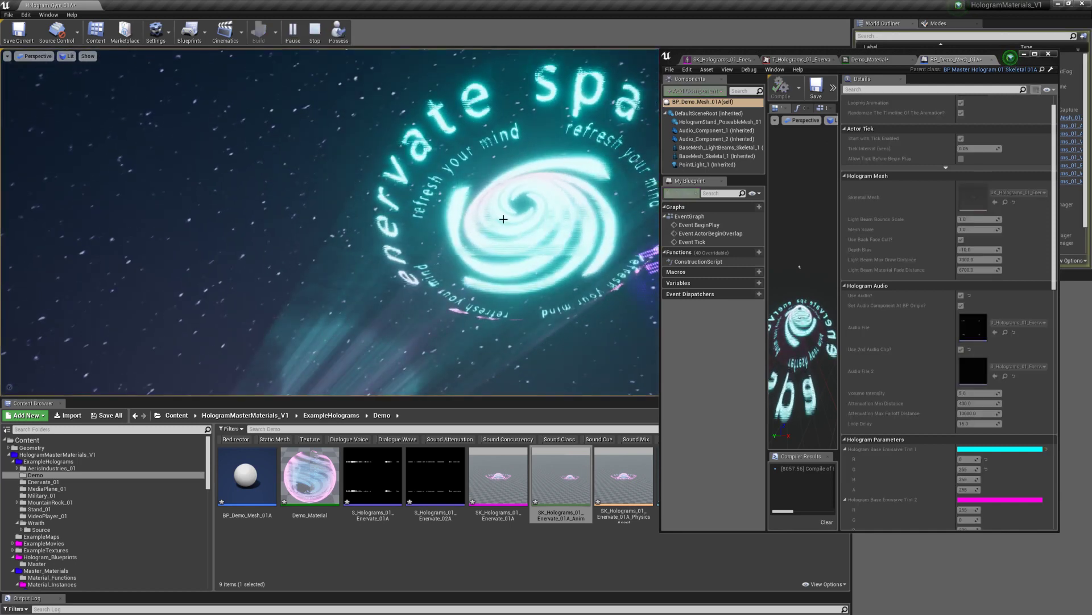
{"action": "right_click_drag", "start_coordinate": [504, 219], "coordinate": [560, 205]}
{"action": "key", "text": "Escape"}
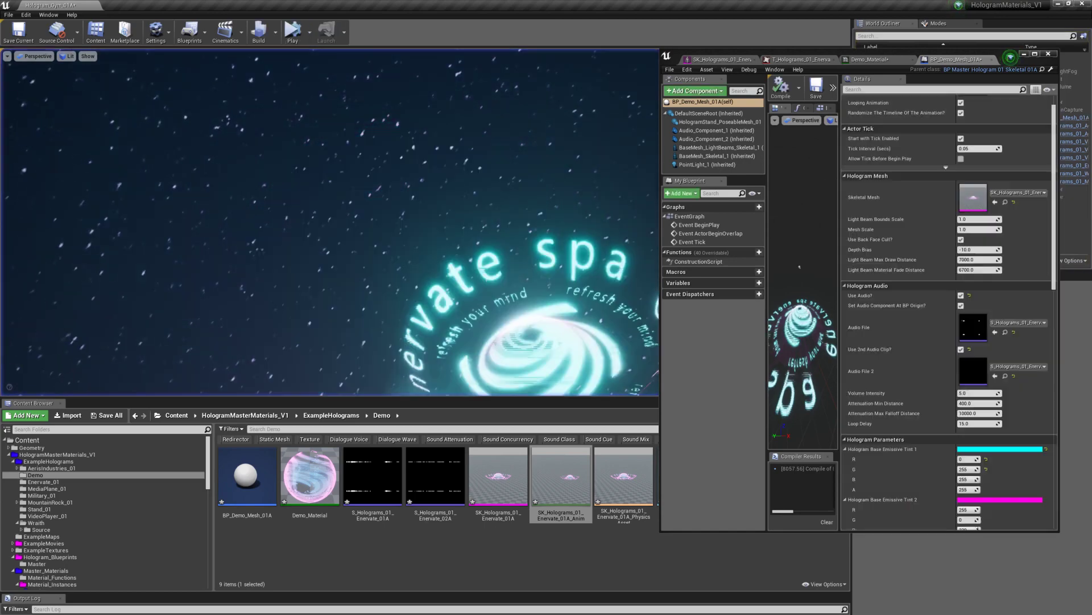
{"action": "scroll", "coordinate": [987, 252], "scroll_direction": "down", "scroll_amount": 3}
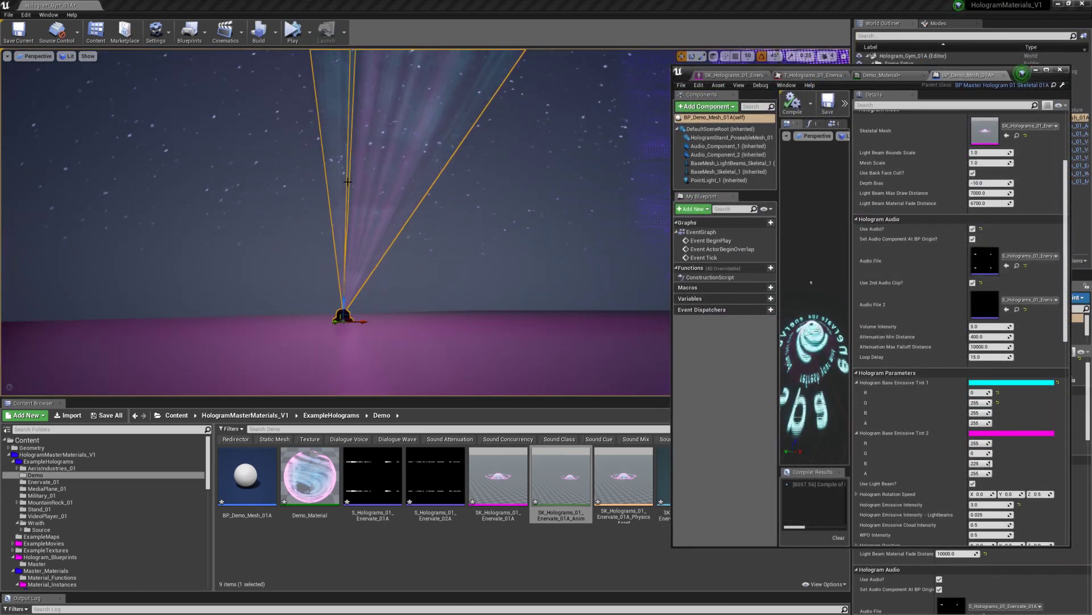
{"action": "right_click_drag", "start_coordinate": [512, 228], "coordinate": [524, 199]}
{"action": "left_click", "coordinate": [357, 262]}
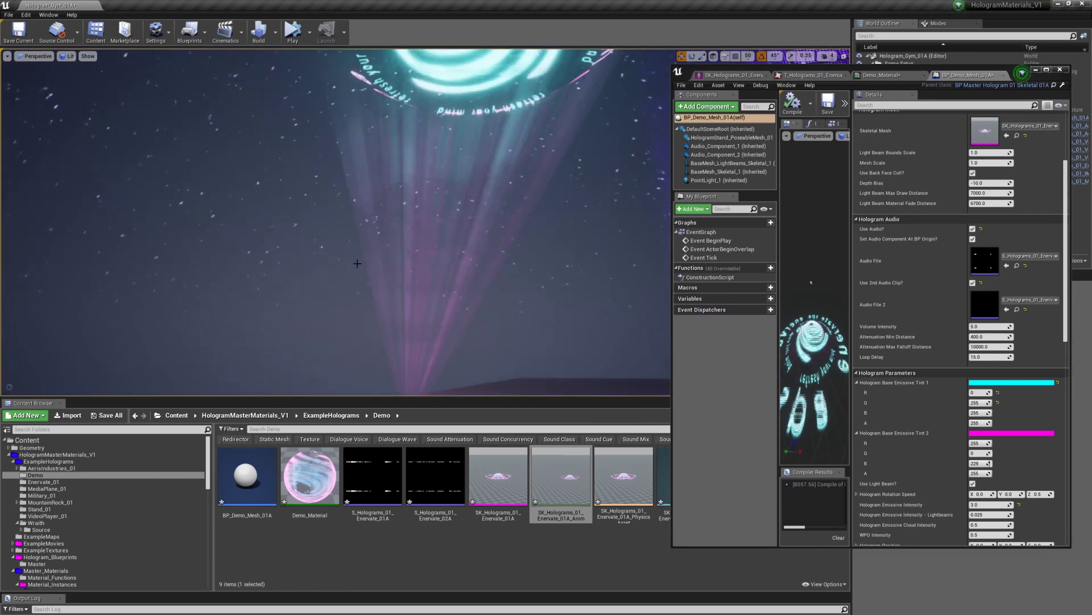
{"action": "left_click", "coordinate": [418, 234]}
Change the blueprint's Hologram Base Emissive Tint 2 to a turquoise green with G 255 and B 183.
{"action": "scroll", "coordinate": [927, 287], "scroll_direction": "down", "scroll_amount": 3}
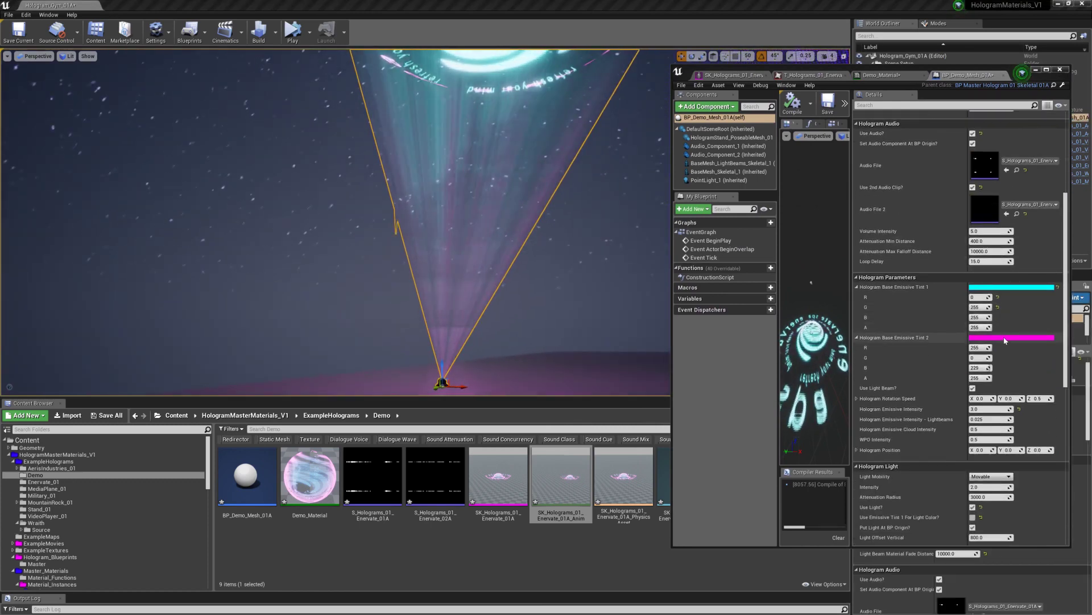
{"action": "left_click", "coordinate": [1005, 338]}
{"action": "left_click_drag", "start_coordinate": [850, 424], "coordinate": [835, 438]}
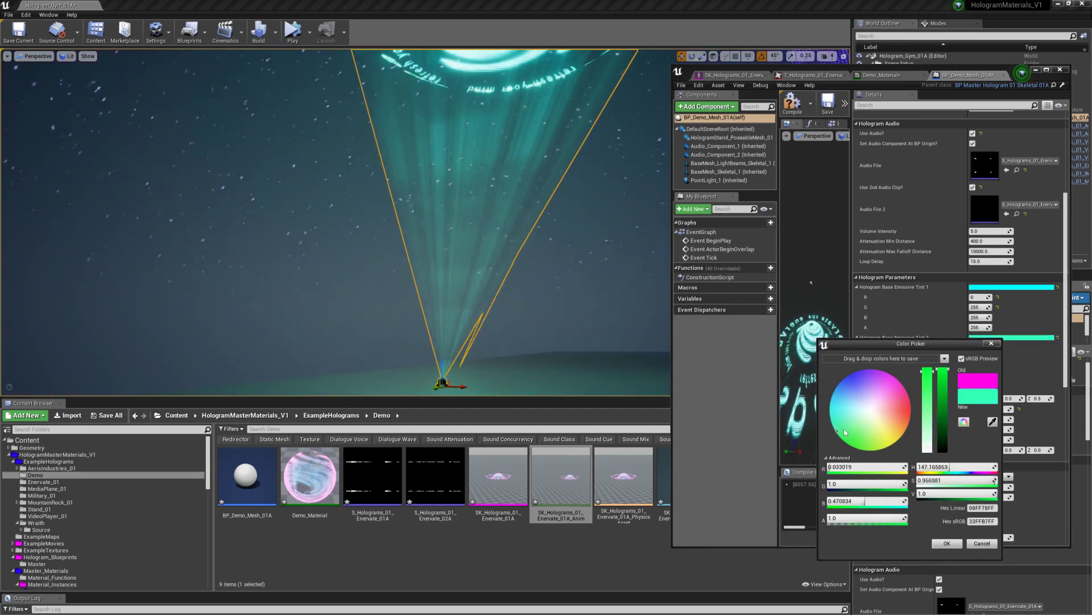
{"action": "left_click", "coordinate": [960, 545]}
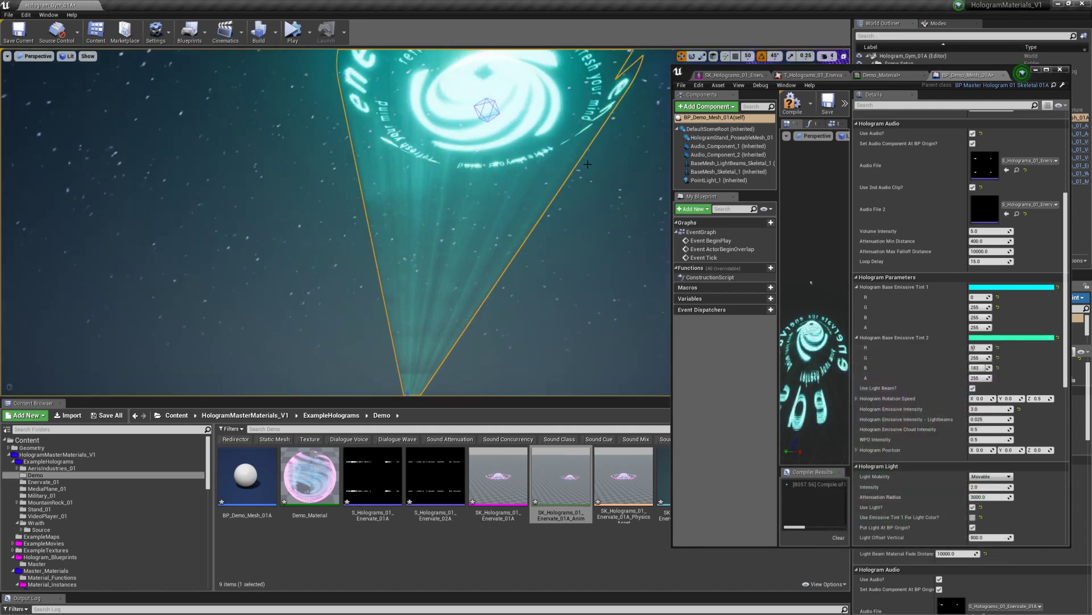
Deselect the hologram and inspect its green beam while reviewing the blueprint's hologram parameters.
{"action": "right_click_drag", "start_coordinate": [521, 149], "coordinate": [508, 143]}
{"action": "key", "text": "Escape"}
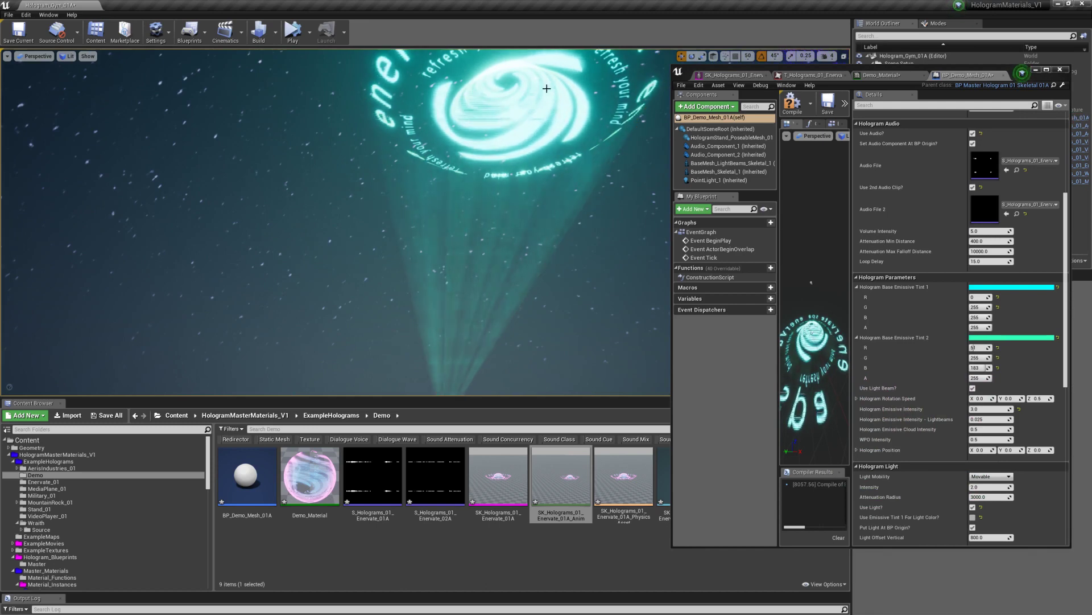
{"action": "scroll", "coordinate": [939, 273], "scroll_direction": "down", "scroll_amount": 3}
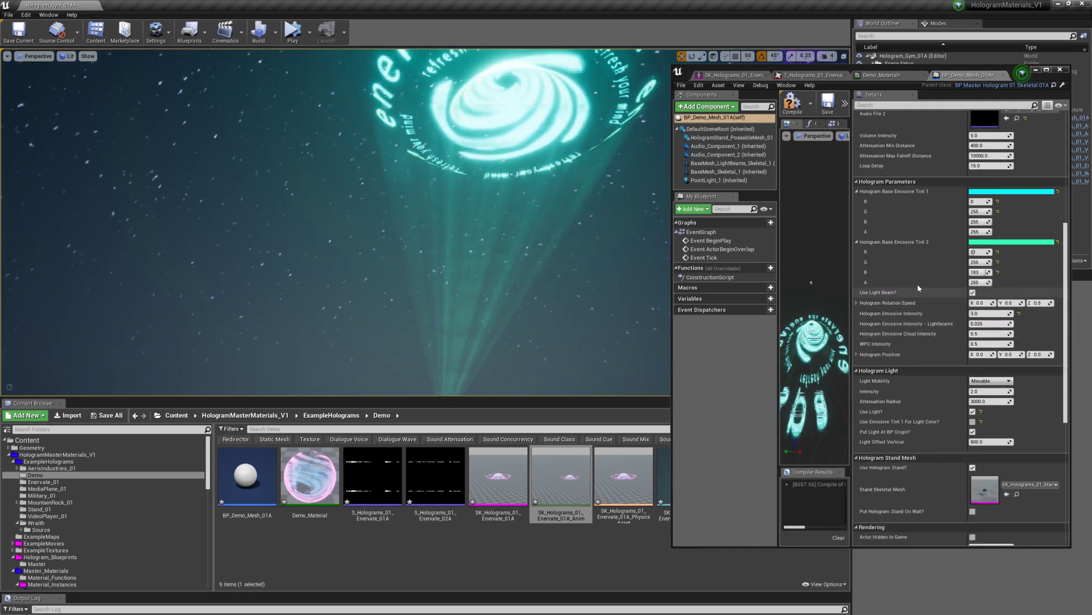
{"action": "mouse_move", "coordinate": [561, 239]}
{"action": "right_mouse_down"}
{"action": "mouse_move", "coordinate": [570, 299]}
{"action": "mouse_move", "coordinate": [580, 244]}
{"action": "right_mouse_up"}
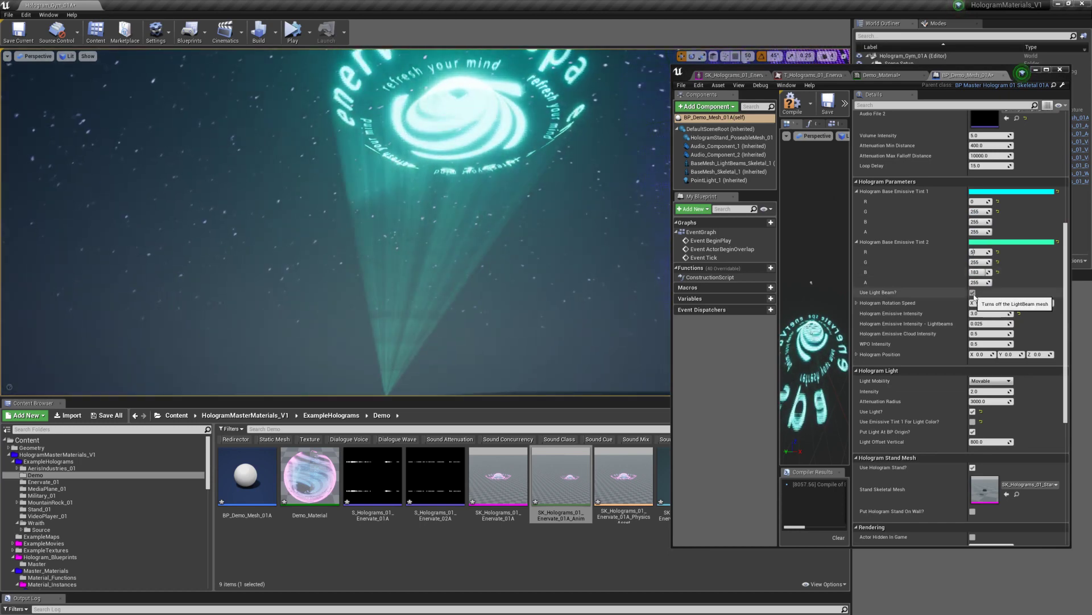
Review the blueprint's hologram mesh, audio and parameter settings, including the Use Light Beam option, against the hologram in the level.
{"action": "scroll", "coordinate": [1000, 334], "scroll_direction": "up", "scroll_amount": 6}
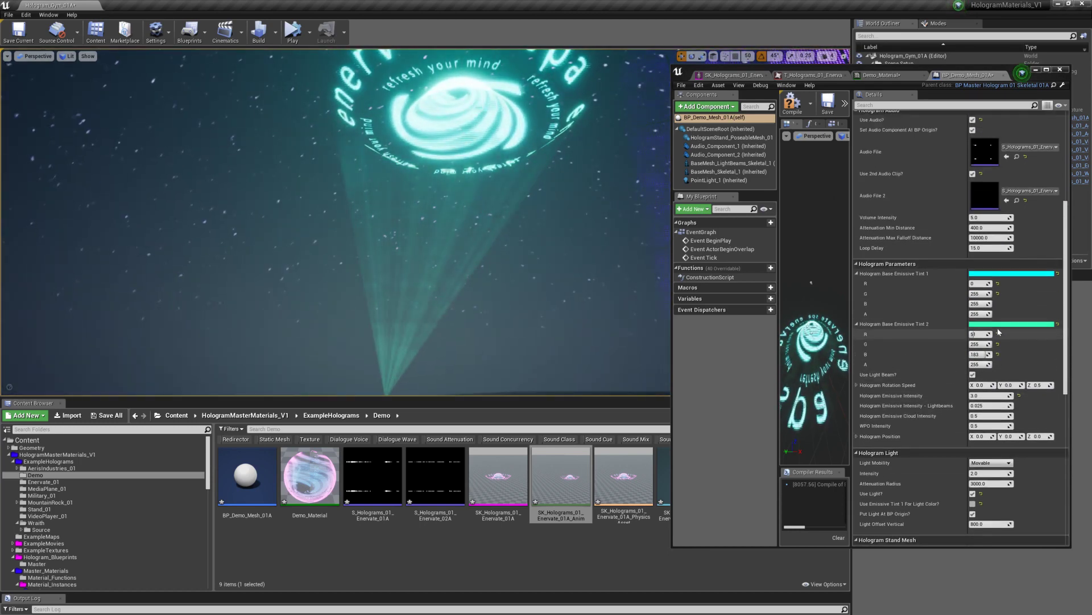
{"action": "scroll", "coordinate": [1003, 230], "scroll_direction": "up", "scroll_amount": 4}
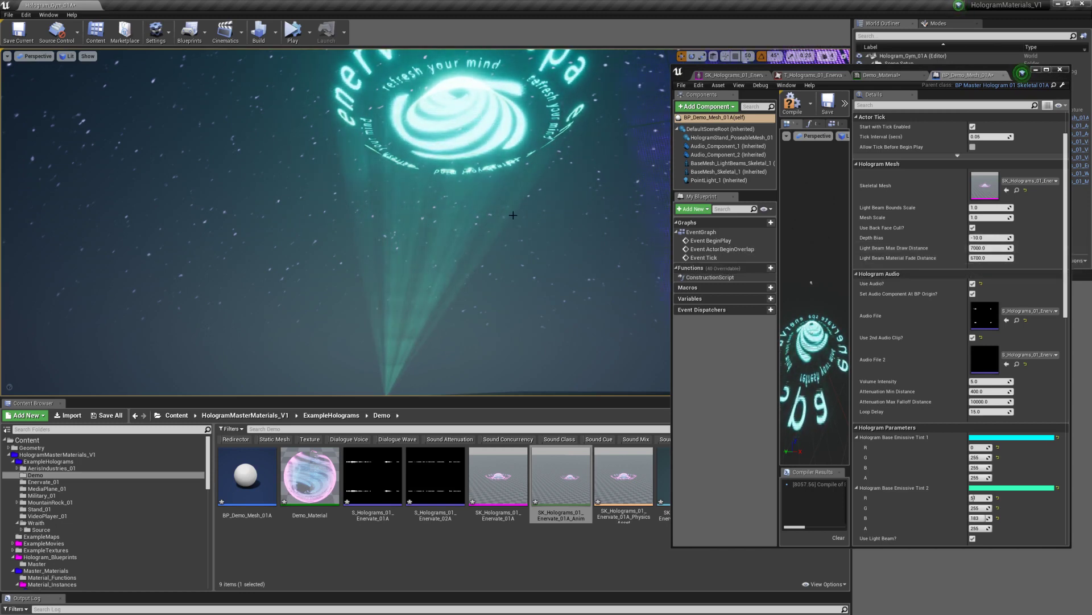
{"action": "scroll", "coordinate": [951, 278], "scroll_direction": "down", "scroll_amount": 6}
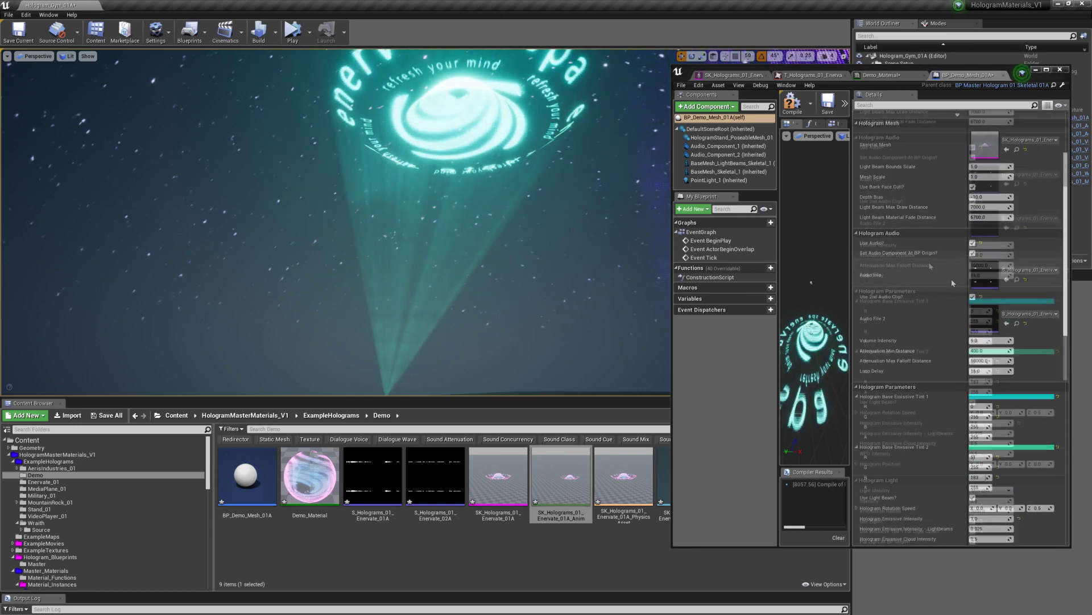
{"action": "left_click", "coordinate": [974, 334]}
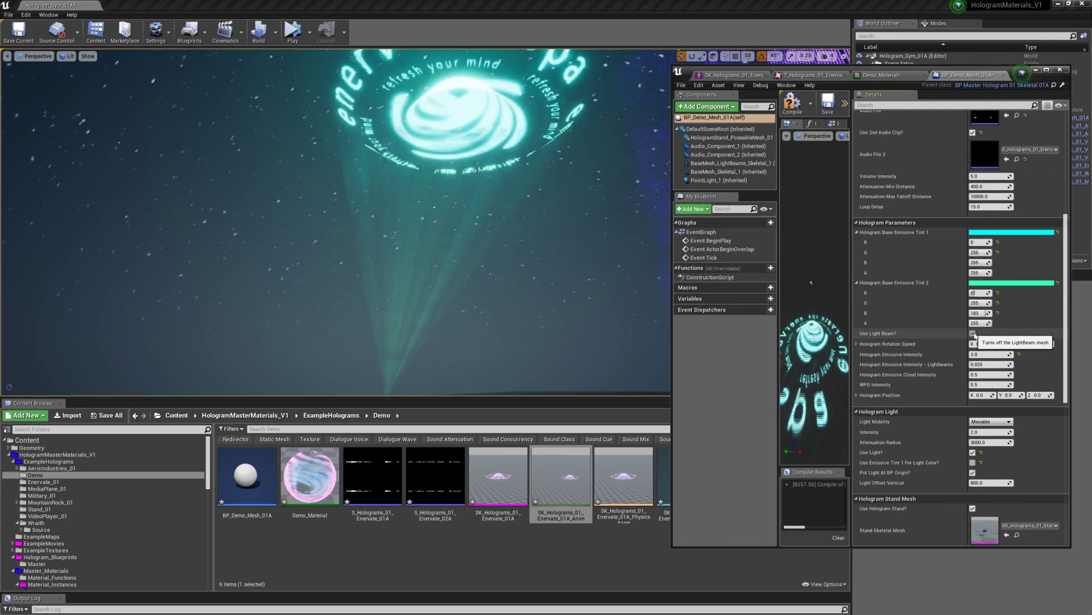
{"action": "right_click_drag", "start_coordinate": [455, 256], "coordinate": [466, 313]}
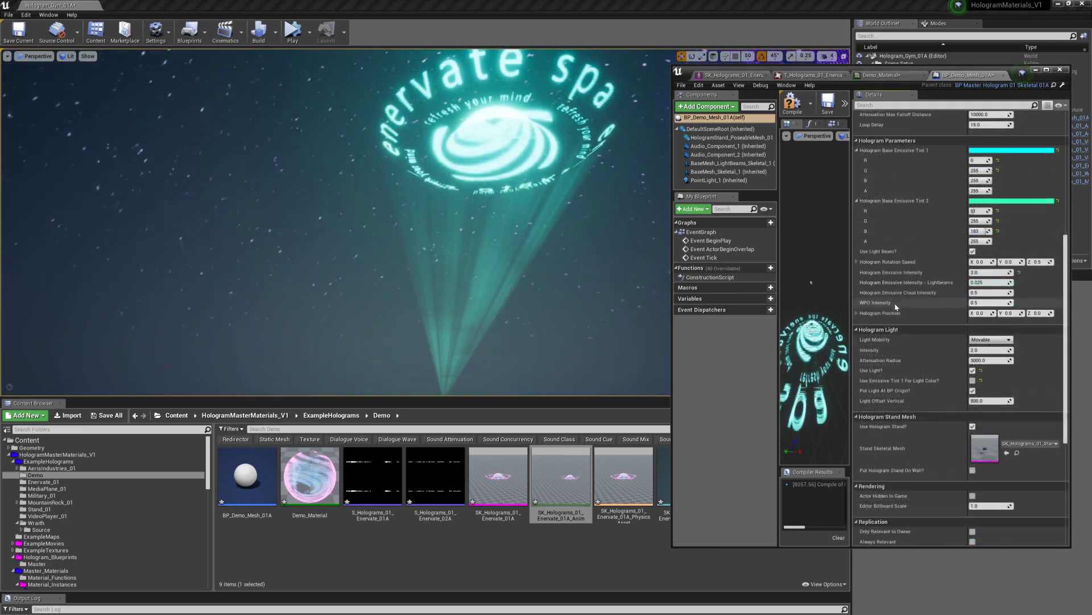
Try WPO Intensity values of 5 and 10 in the blueprint while viewing the distortion on the hologram lettering up close.
{"action": "right_click_drag", "start_coordinate": [569, 273], "coordinate": [569, 233]}
{"action": "key", "text": "w"}
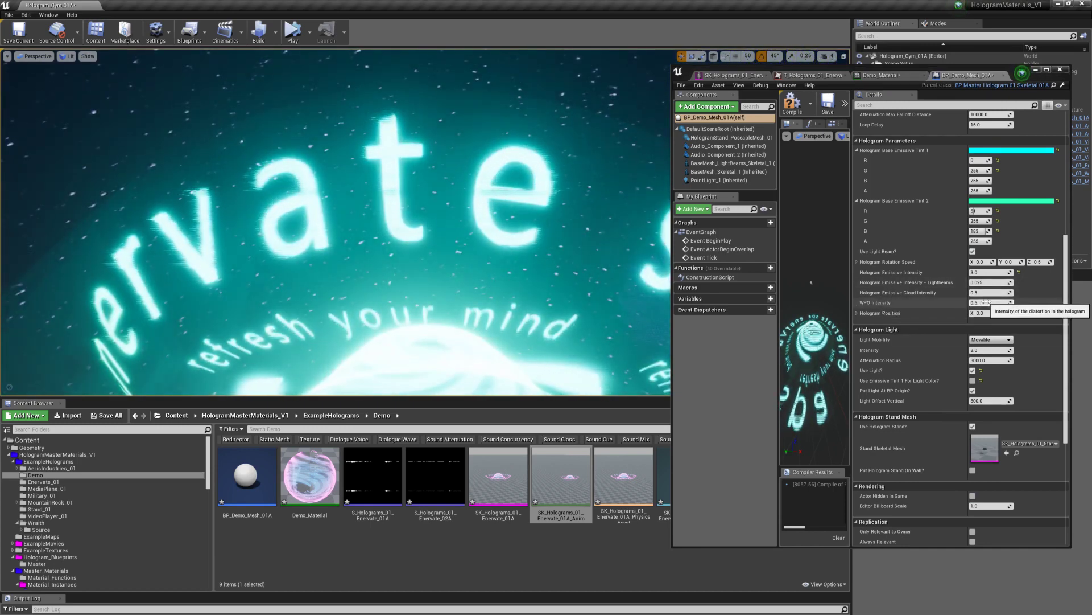
{"action": "left_click", "coordinate": [985, 302]}
{"action": "type", "text": "5"}
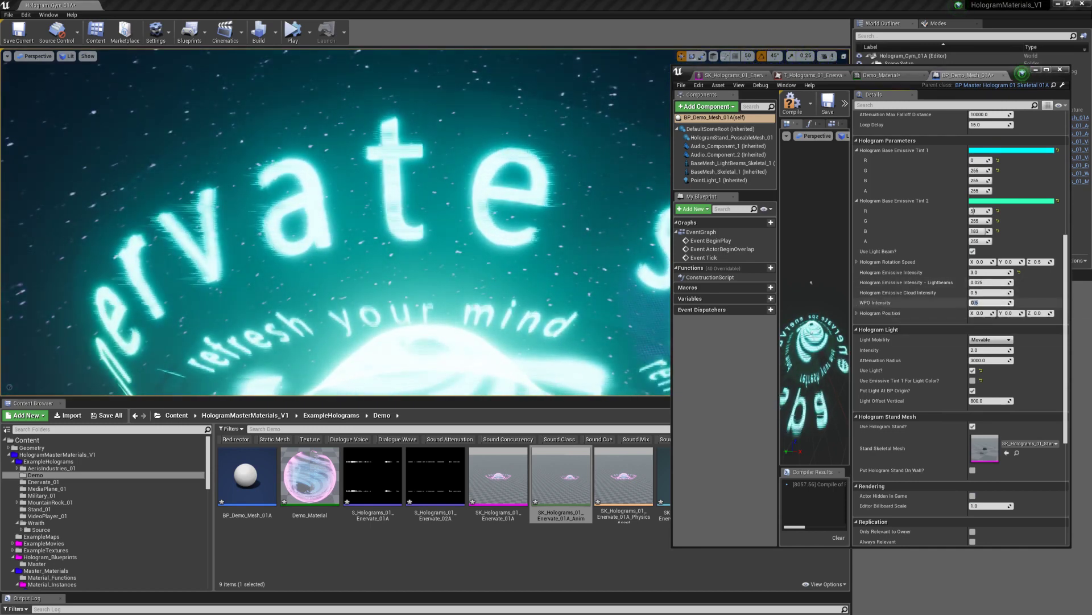
{"action": "key", "text": "Return"}
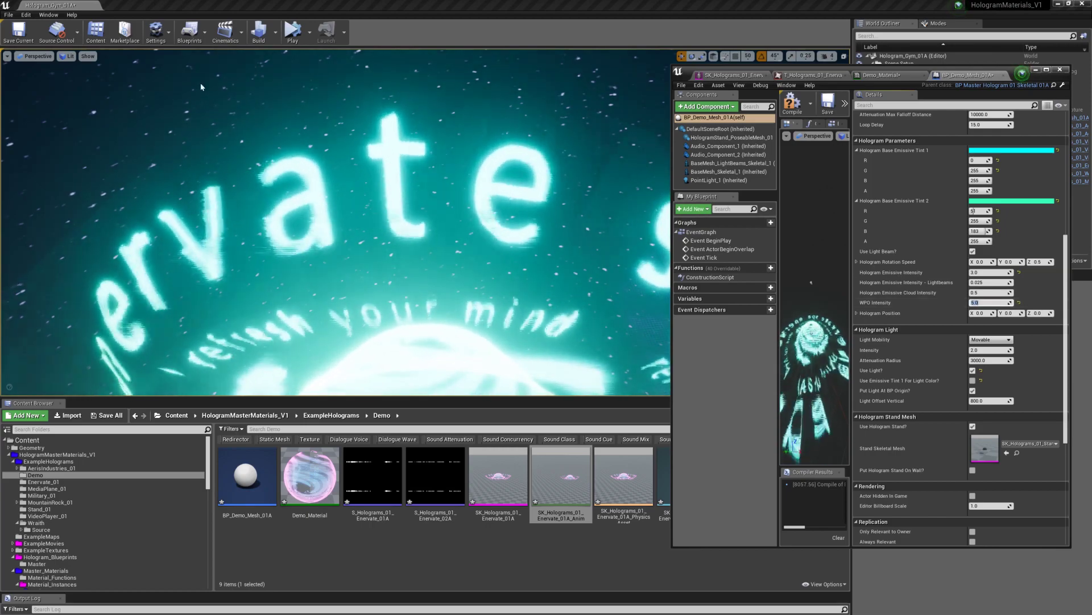
{"action": "key", "text": "s"}
{"action": "right_click_drag", "start_coordinate": [414, 212], "coordinate": [414, 211]}
{"action": "key", "text": "w"}
{"action": "key", "text": "s"}
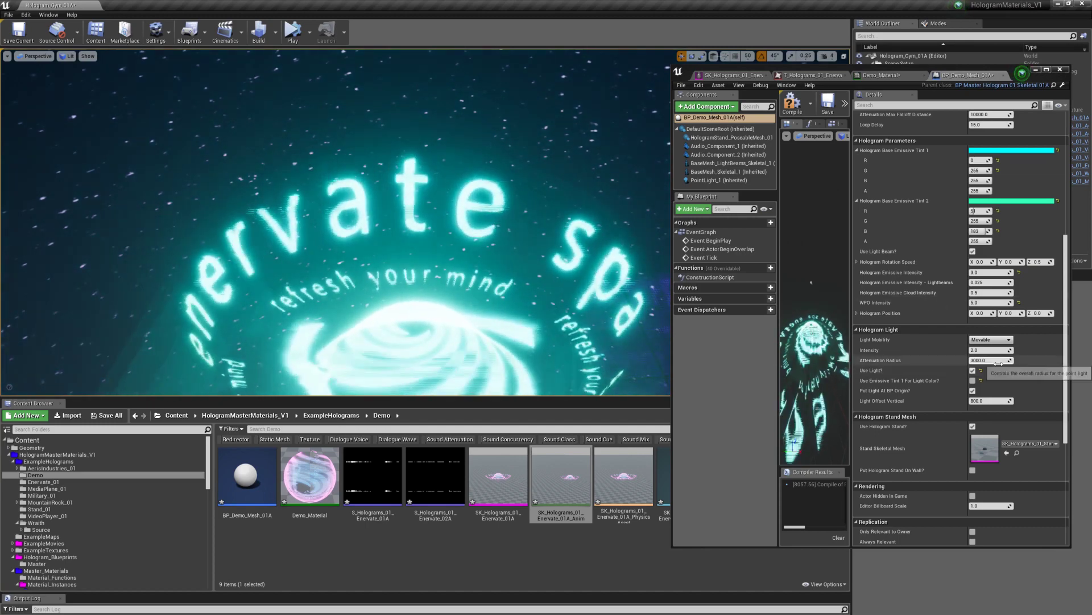
{"action": "left_click", "coordinate": [976, 302]}
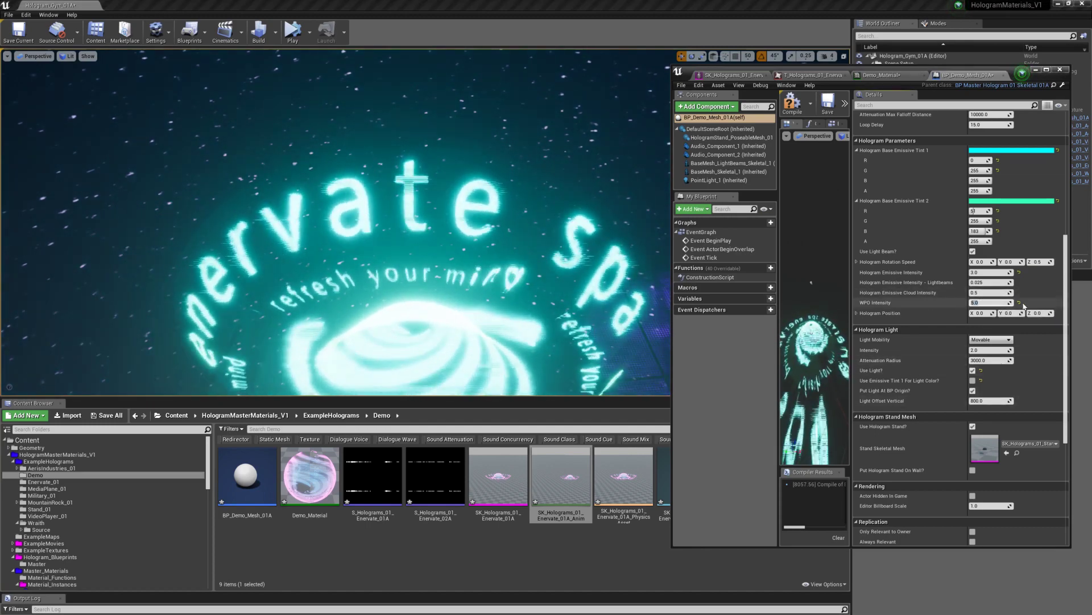
{"action": "type", "text": "10"}
{"action": "key", "text": "Return"}
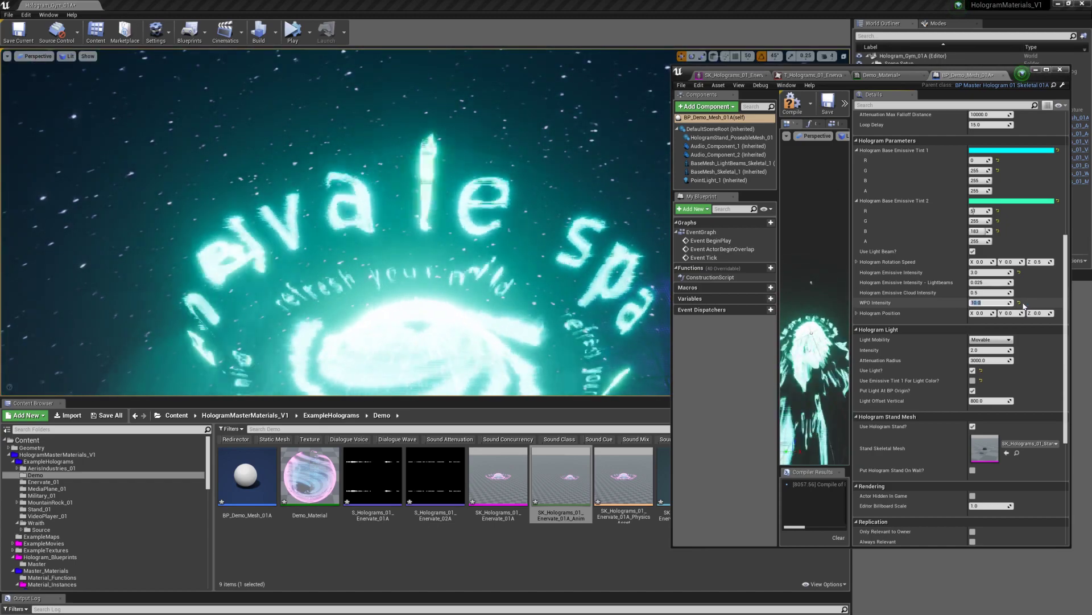
Set the blueprint's WPO Intensity to 3 and check the whole hologram from a distance.
{"action": "type", "text": "0.5"}
{"action": "key", "text": "Return"}
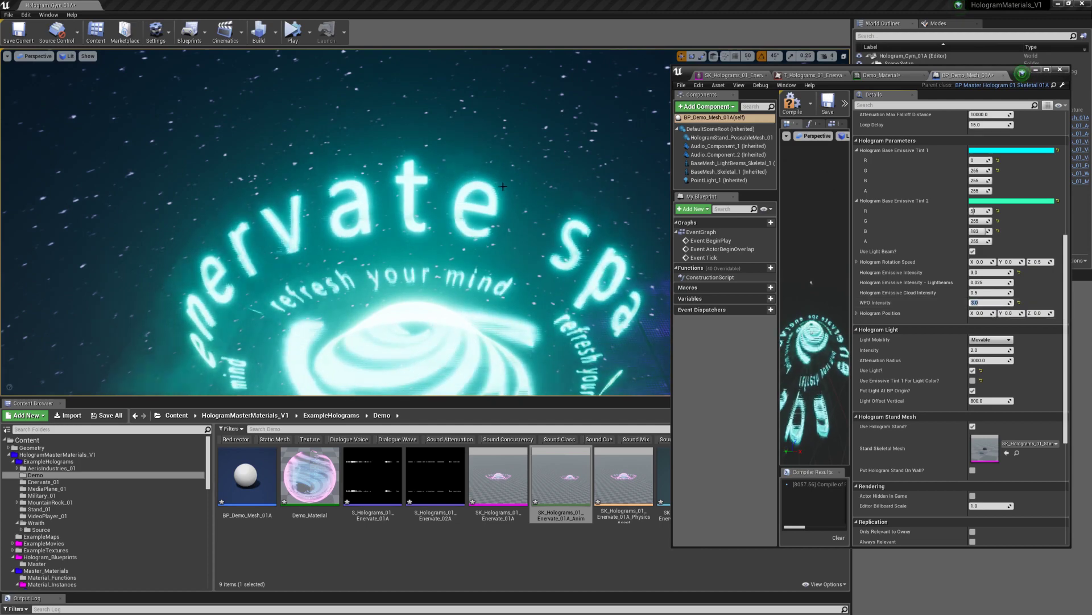
{"action": "right_click_drag", "start_coordinate": [518, 199], "coordinate": [381, 233]}
{"action": "key", "text": "s"}
{"action": "key", "text": "w"}
{"action": "key", "text": "d"}
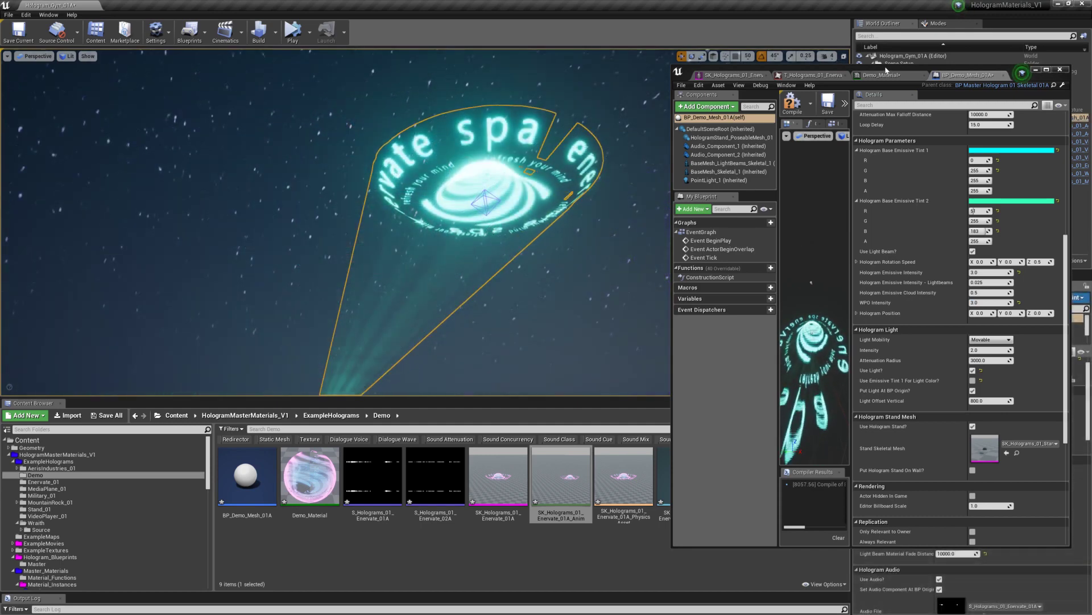
Examine the Demo_Material parameter groups, from the base layer downward, and compare them with the parameters exposed in the BP_Demo_Mesh_01A blueprint.
{"action": "left_click", "coordinate": [886, 75]}
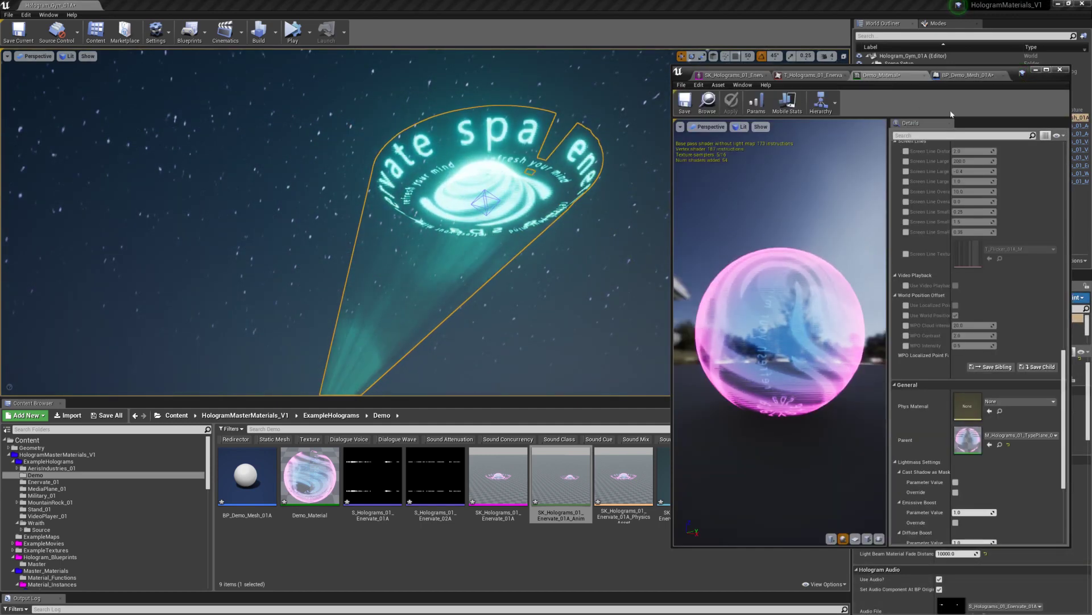
{"action": "left_click_drag", "start_coordinate": [1063, 373], "coordinate": [1062, 164]}
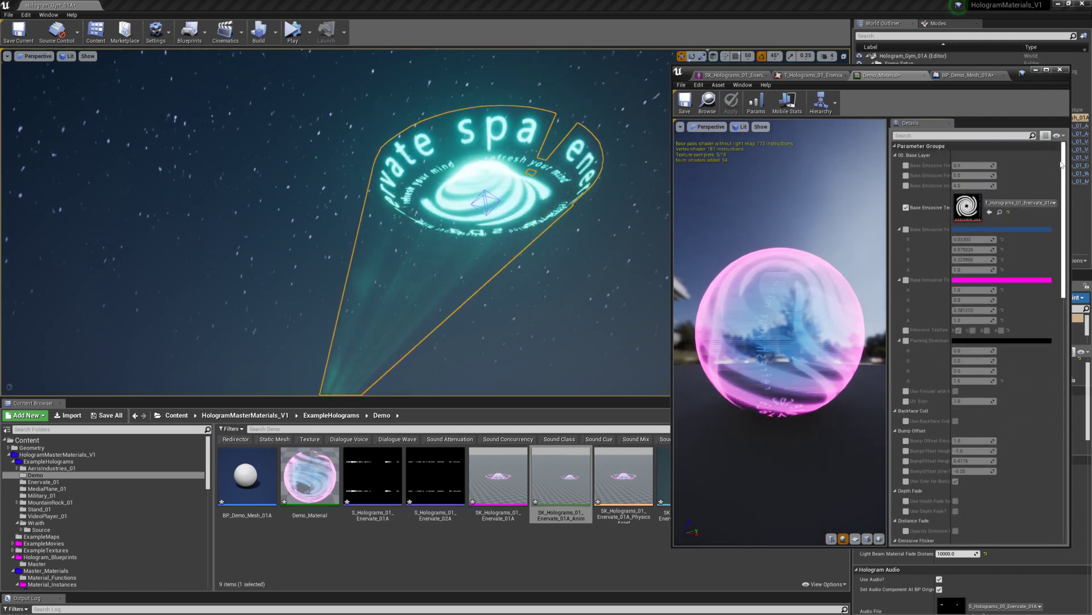
{"action": "left_click_drag", "start_coordinate": [889, 203], "coordinate": [819, 203]}
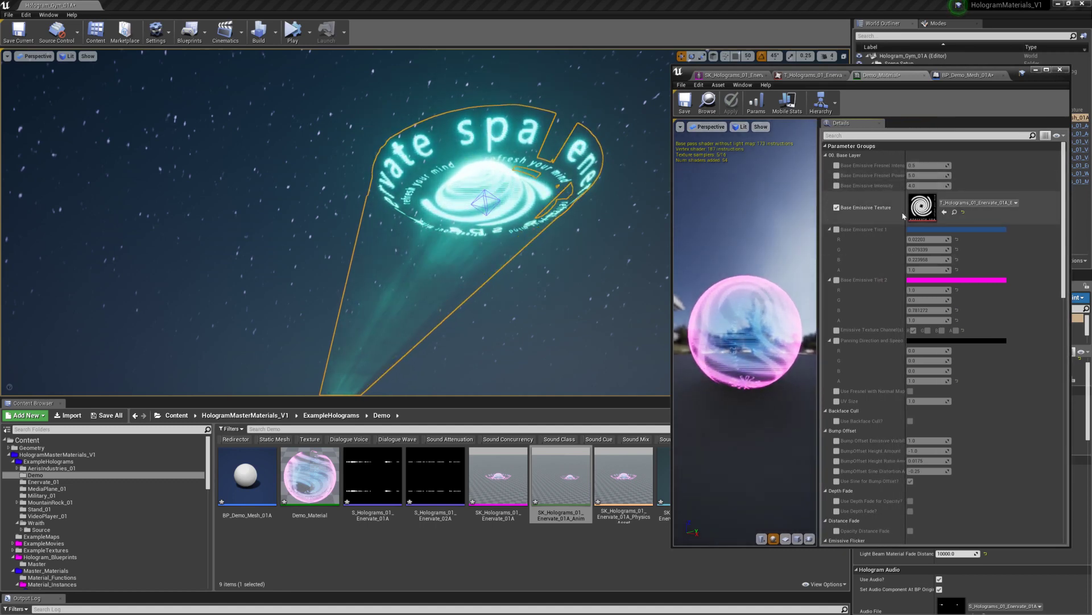
{"action": "left_click_drag", "start_coordinate": [733, 313], "coordinate": [876, 313]}
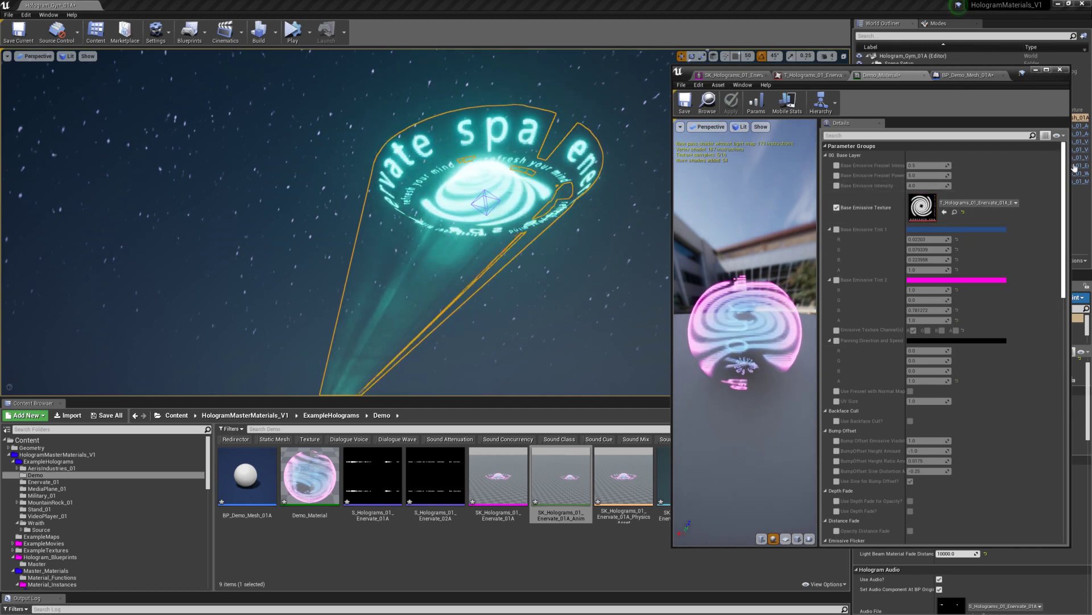
{"action": "left_click_drag", "start_coordinate": [1065, 179], "coordinate": [1066, 220]}
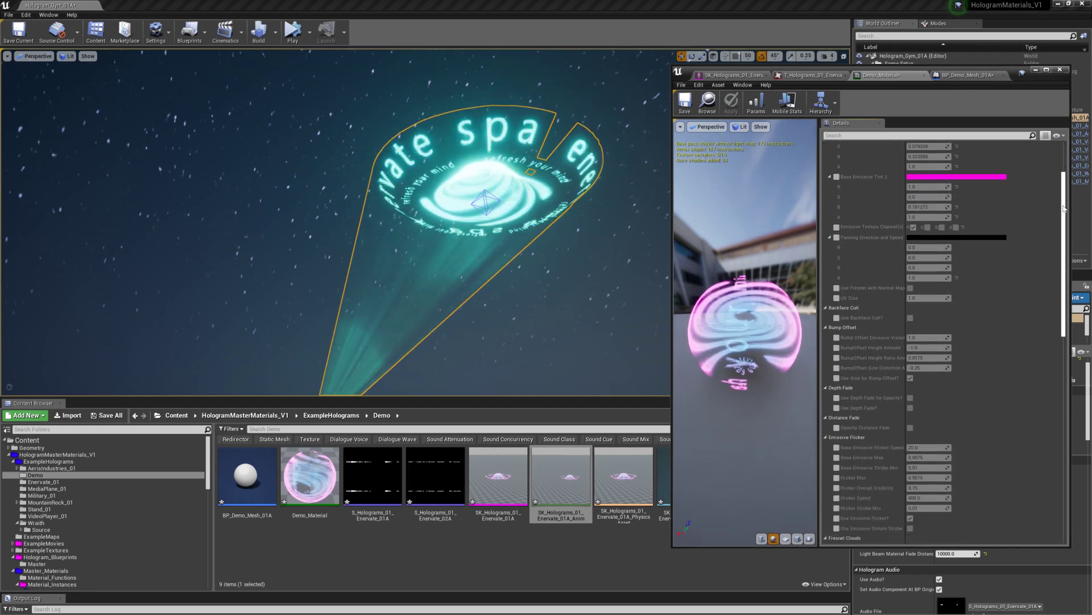
{"action": "left_click", "coordinate": [967, 75]}
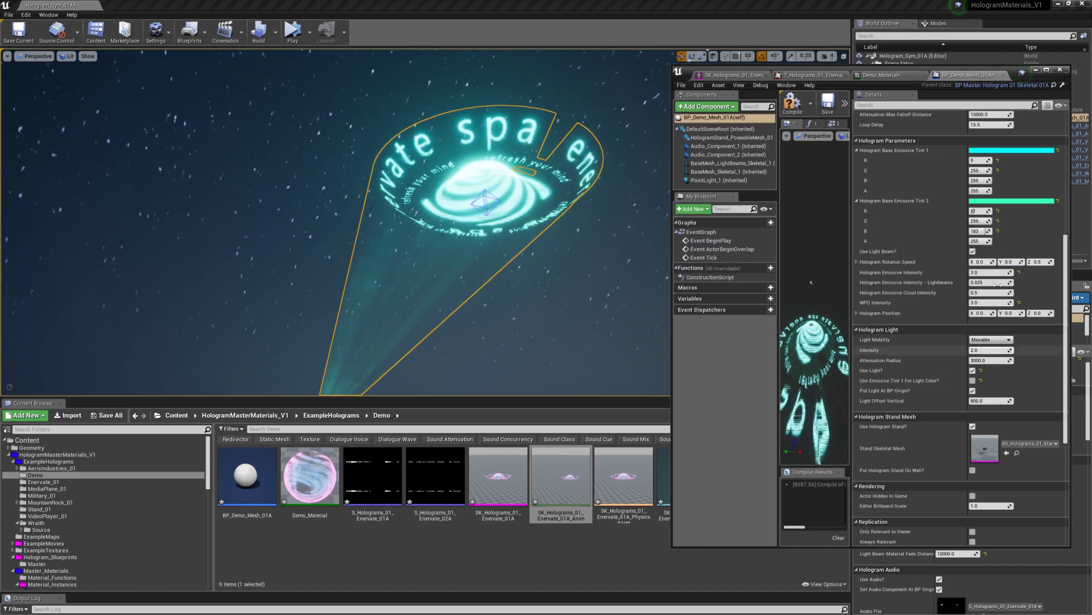
{"action": "left_click", "coordinate": [881, 75]}
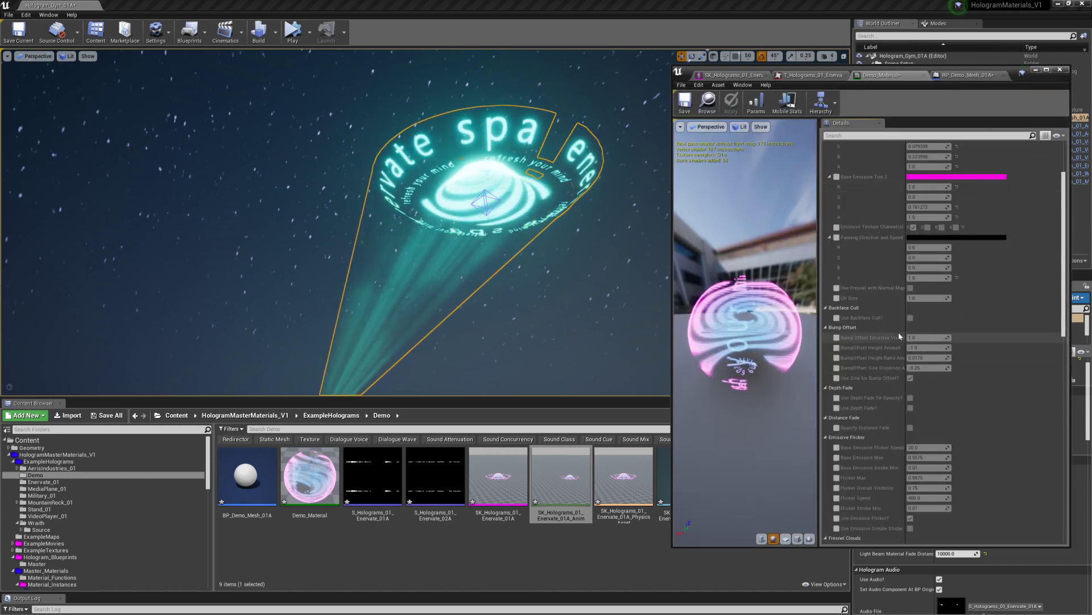
{"action": "right_click_drag", "start_coordinate": [540, 200], "coordinate": [515, 177]}
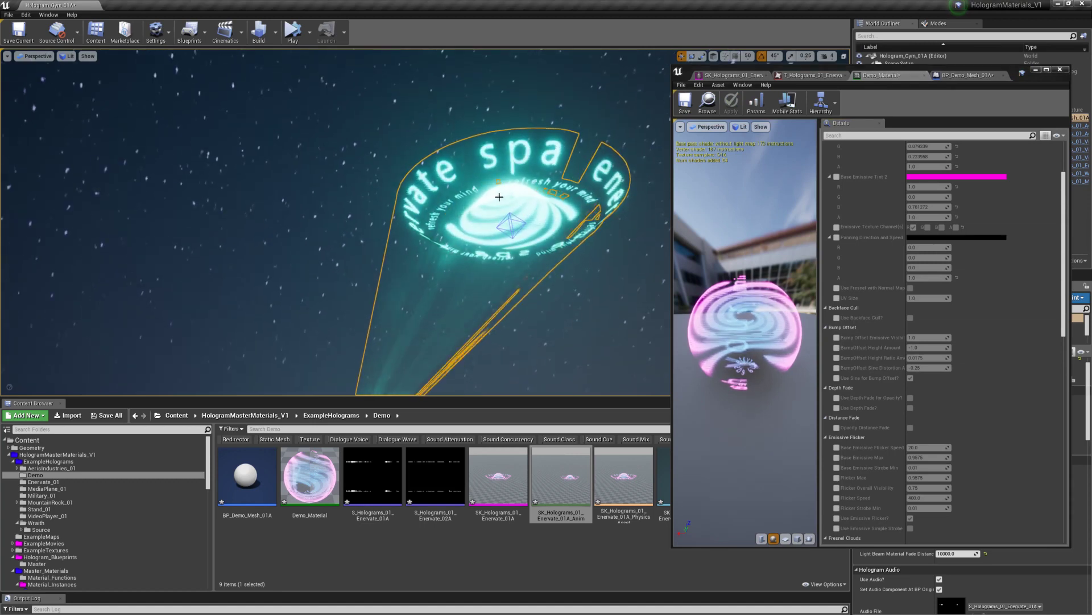
{"action": "left_click", "coordinate": [963, 78]}
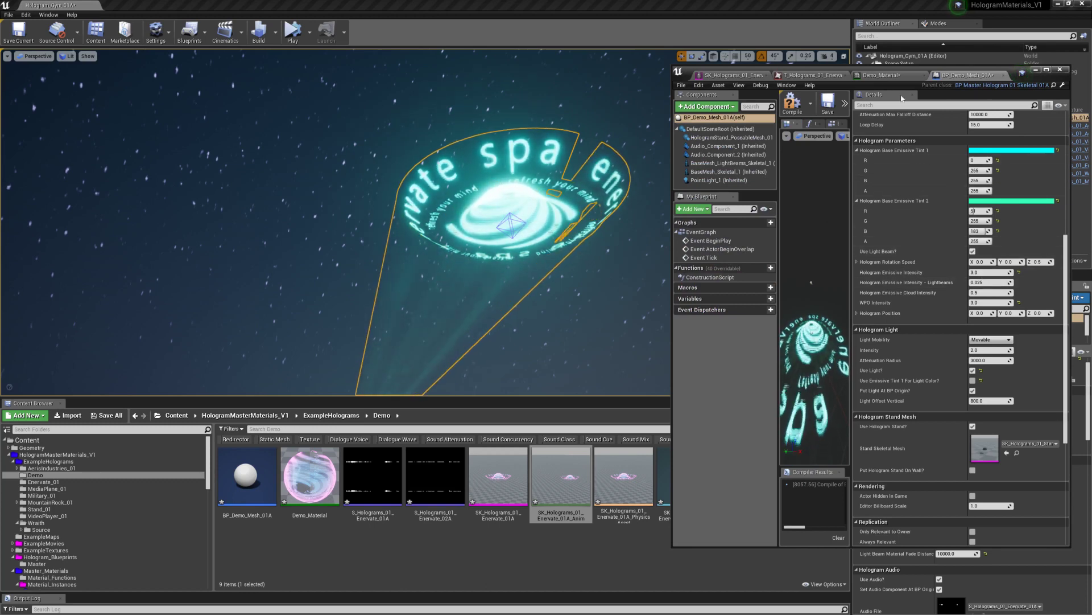
{"action": "left_click", "coordinate": [885, 76]}
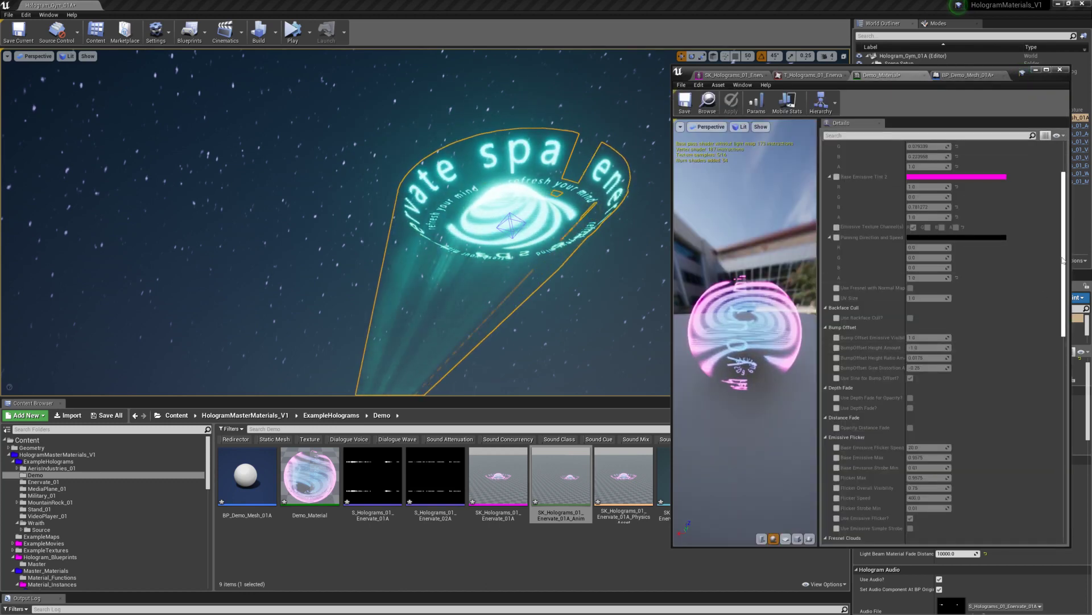
{"action": "left_click_drag", "start_coordinate": [1063, 261], "coordinate": [1063, 217]}
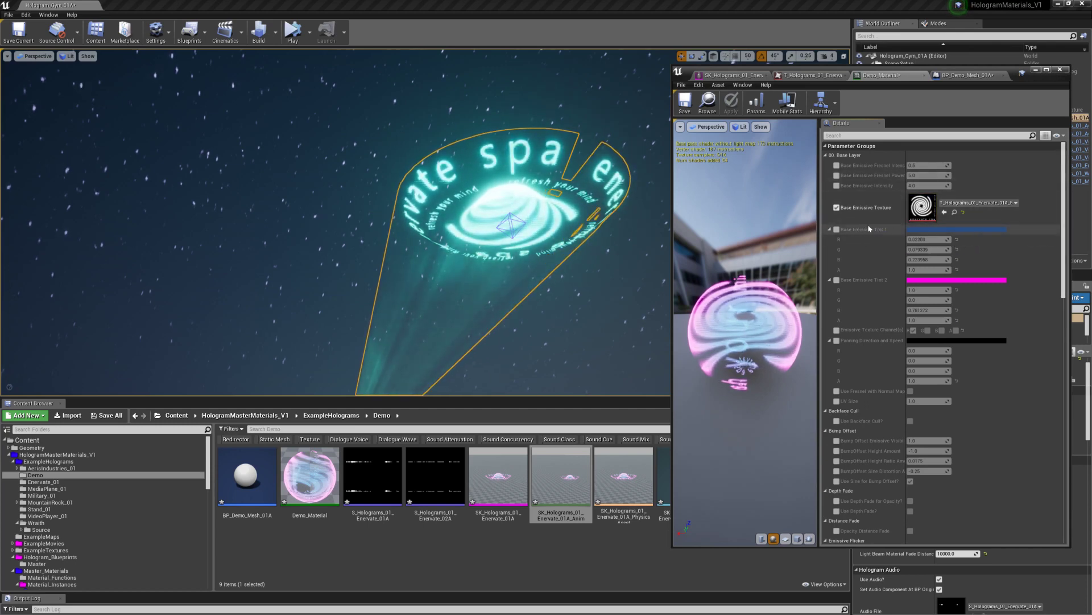
Enable the Base Emissive Fresnel Power override in Demo_Material and set it to 0.
{"action": "left_click_drag", "start_coordinate": [905, 185], "coordinate": [914, 183]}
{"action": "left_click", "coordinate": [836, 175]}
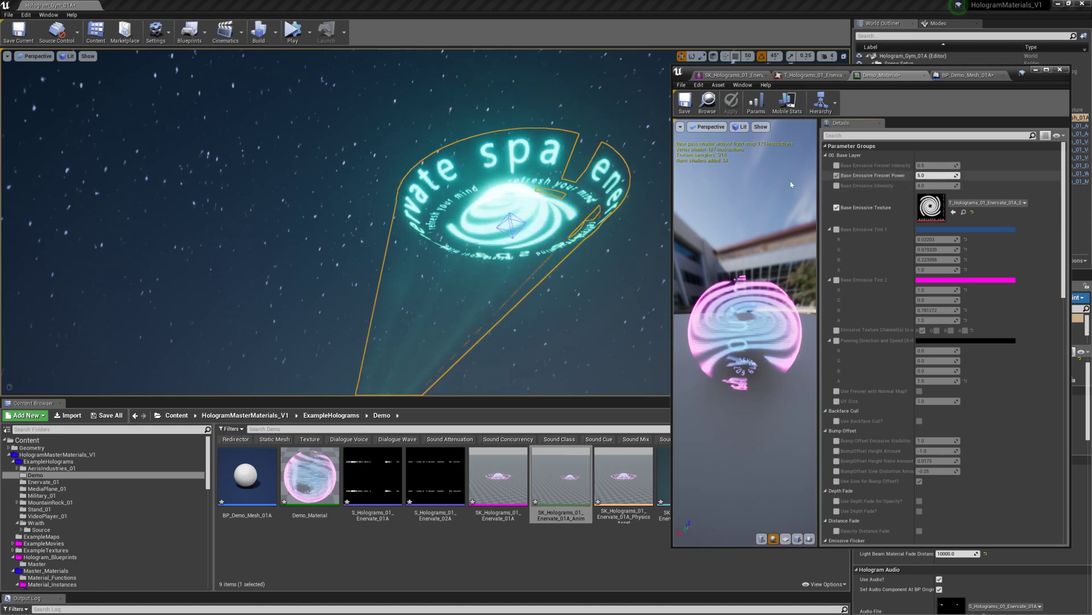
{"action": "right_click_drag", "start_coordinate": [617, 211], "coordinate": [637, 188]}
{"action": "left_click", "coordinate": [934, 175]}
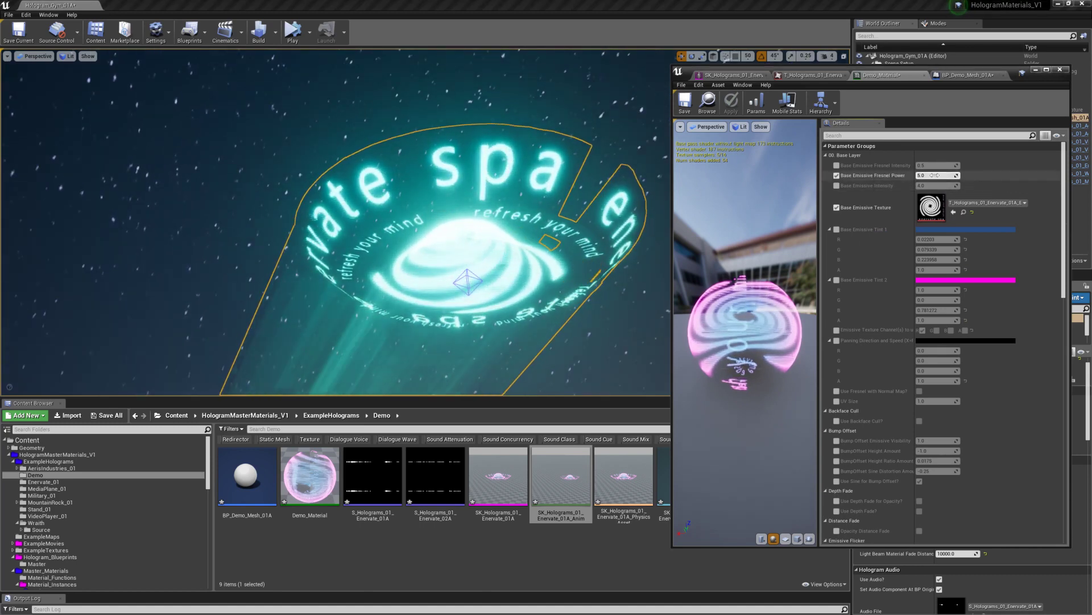
{"action": "type", "text": "0"}
{"action": "key", "text": "Return"}
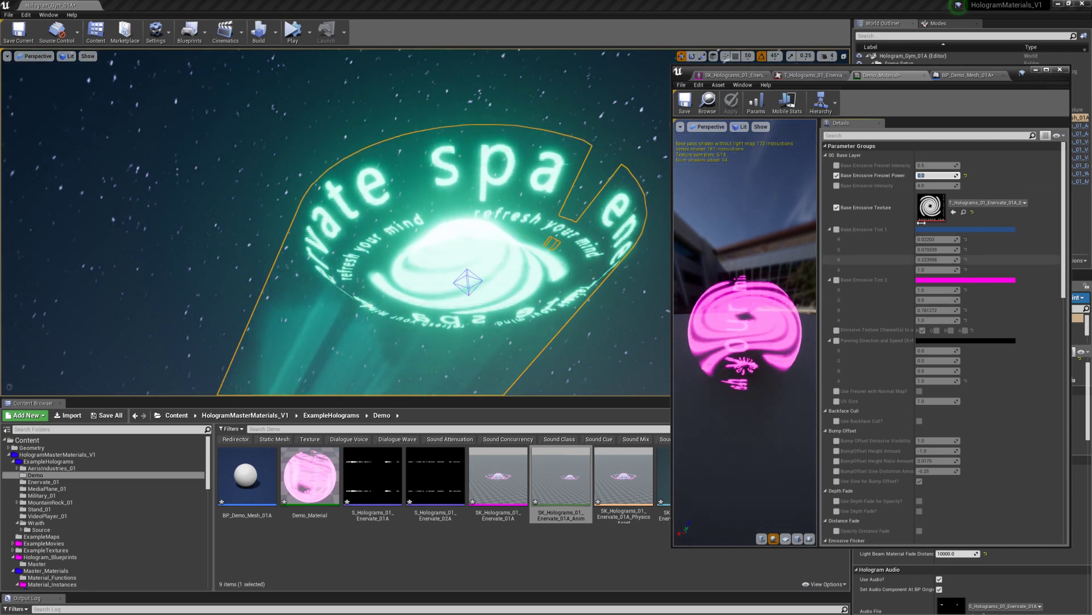
Try Base Emissive Fresnel Power values of 1 and 5 in Demo_Material, and disable its override.
{"action": "type", "text": "1"}
{"action": "key", "text": "Return"}
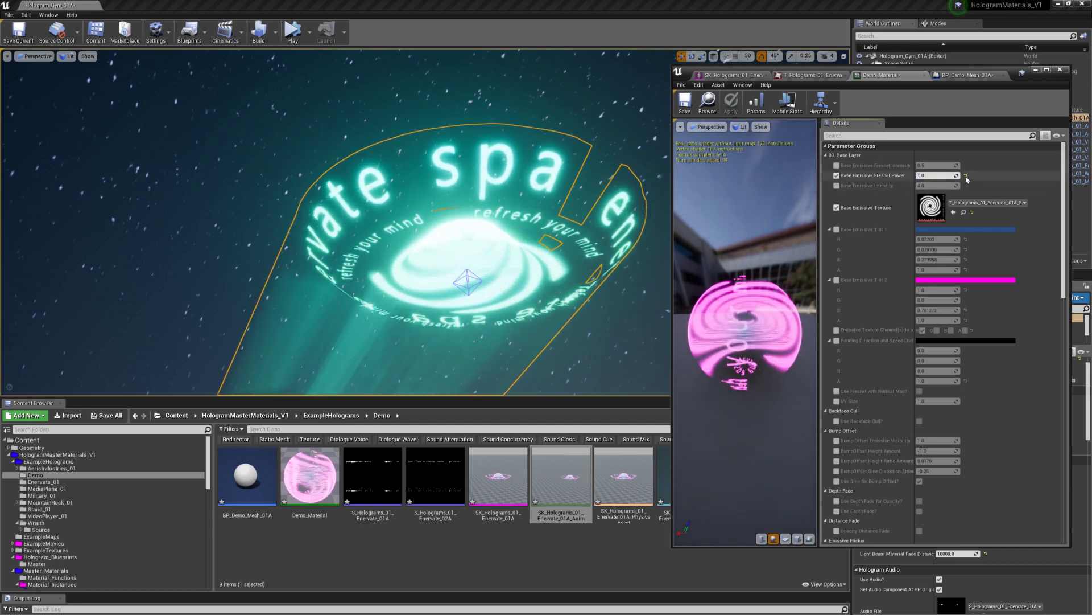
{"action": "type", "text": "5"}
{"action": "key", "text": "Return"}
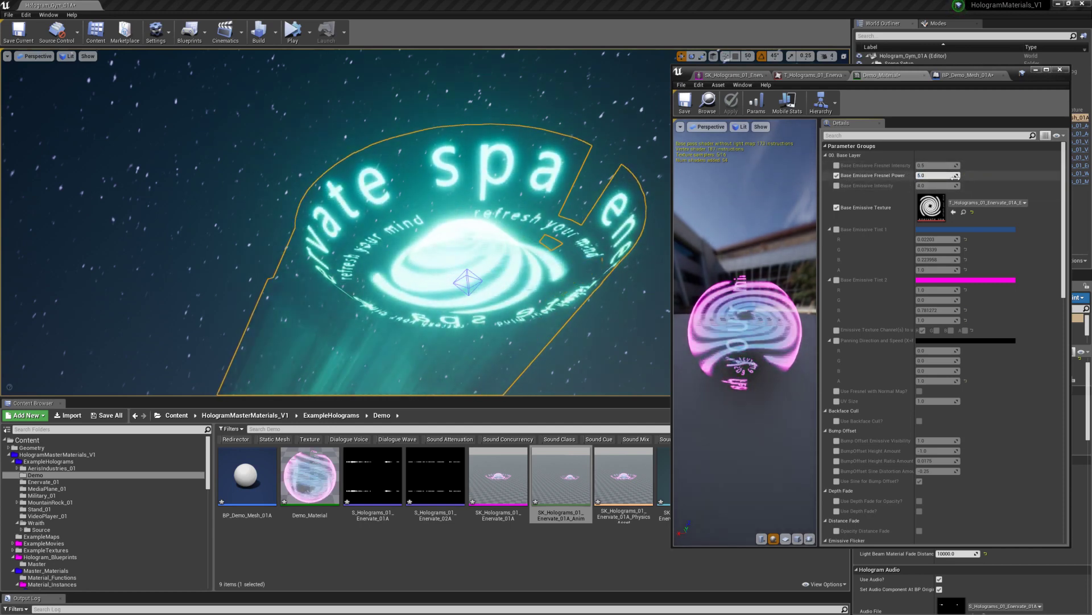
{"action": "left_click", "coordinate": [836, 176]}
Deselect the hologram, override Demo_Material's BumpOffset Height Amount with -5, and inspect the lettering up close and from a distance.
{"action": "scroll", "coordinate": [985, 239], "scroll_direction": "down", "scroll_amount": 2}
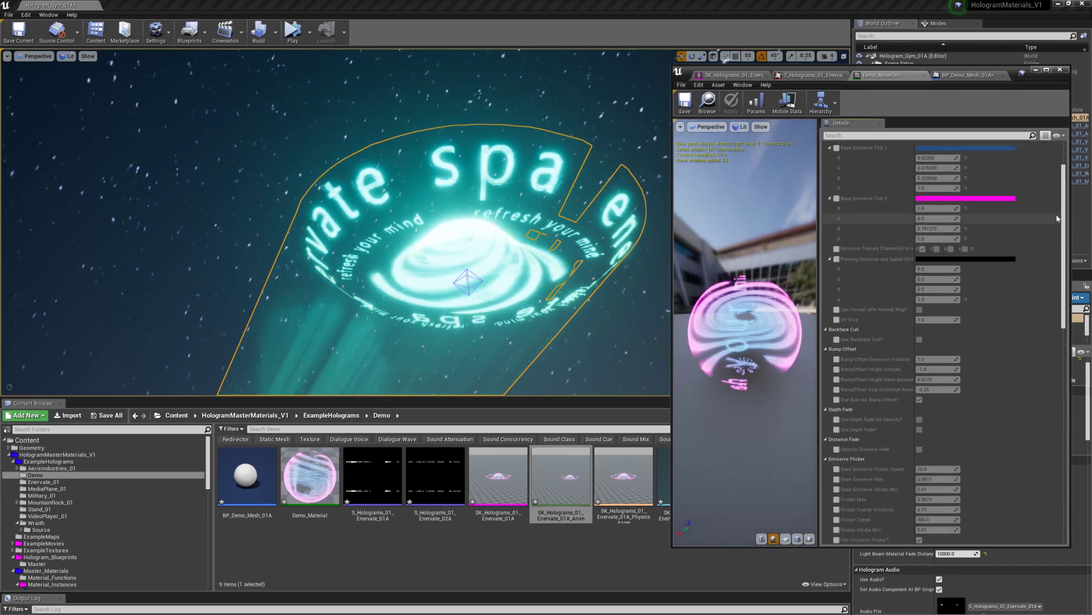
{"action": "left_click_drag", "start_coordinate": [1066, 214], "coordinate": [1065, 282]}
{"action": "key", "text": "w"}
{"action": "right_click_drag", "start_coordinate": [398, 227], "coordinate": [392, 207]}
{"action": "right_click_drag", "start_coordinate": [539, 226], "coordinate": [539, 226]}
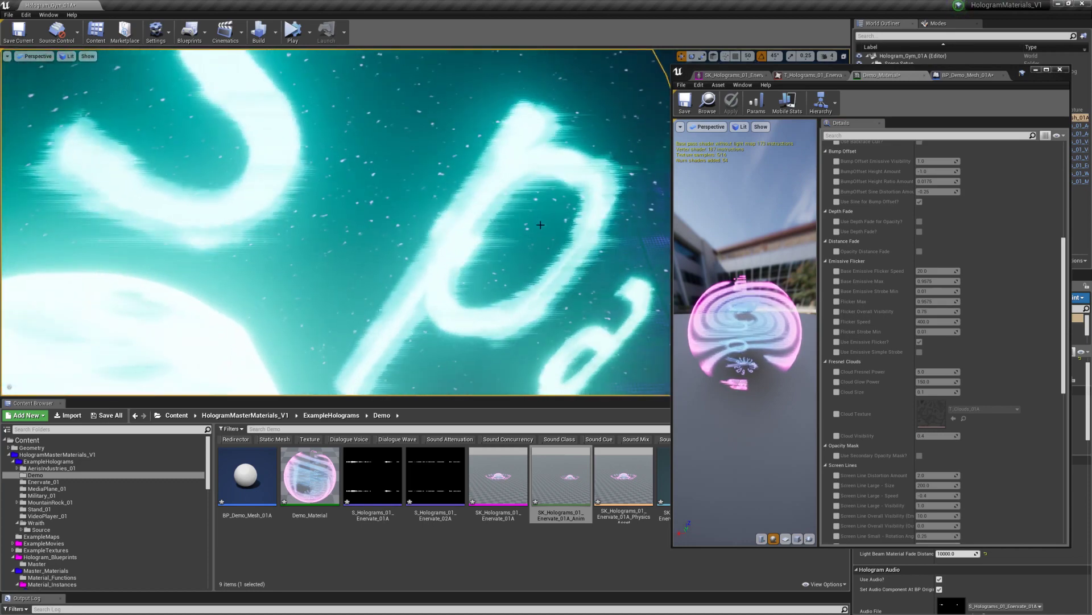
{"action": "left_click", "coordinate": [524, 159]}
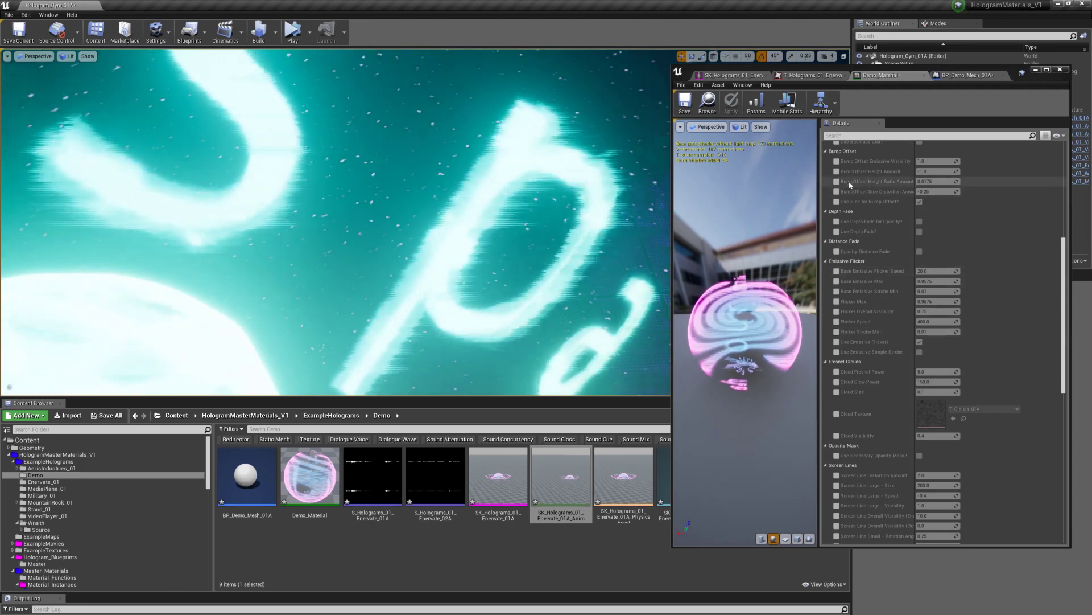
{"action": "left_click", "coordinate": [937, 171]}
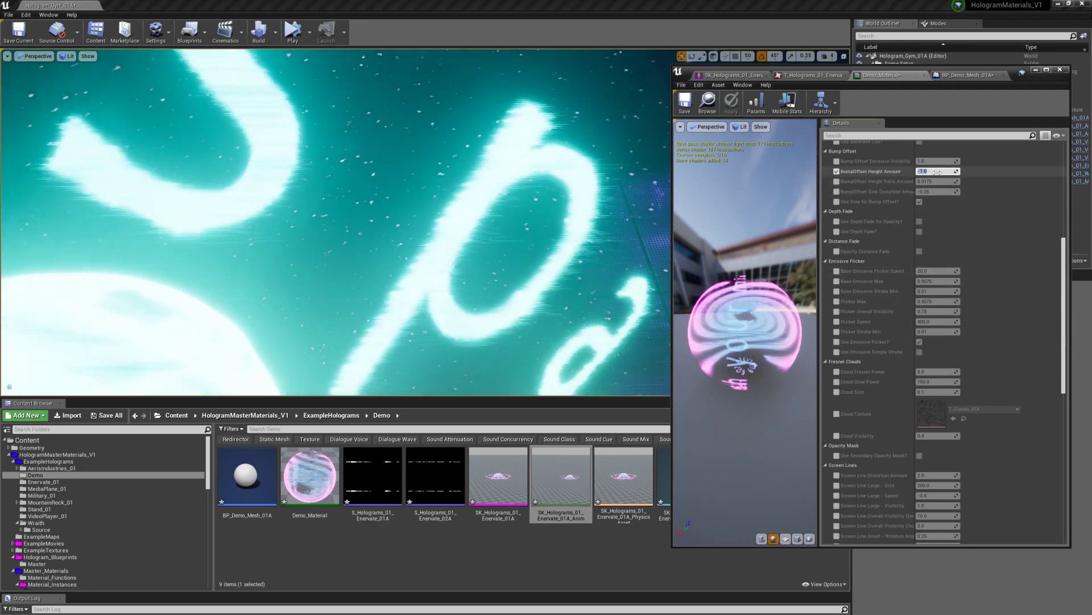
{"action": "type", "text": "-5"}
{"action": "key", "text": "Return"}
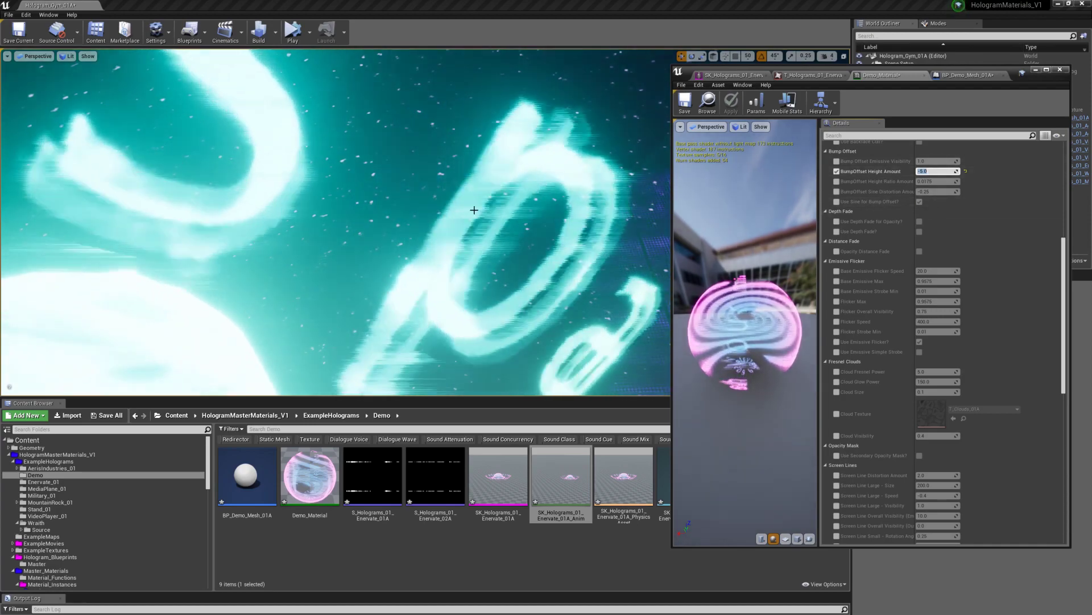
{"action": "key", "text": "s"}
{"action": "right_click_drag", "start_coordinate": [499, 207], "coordinate": [439, 217]}
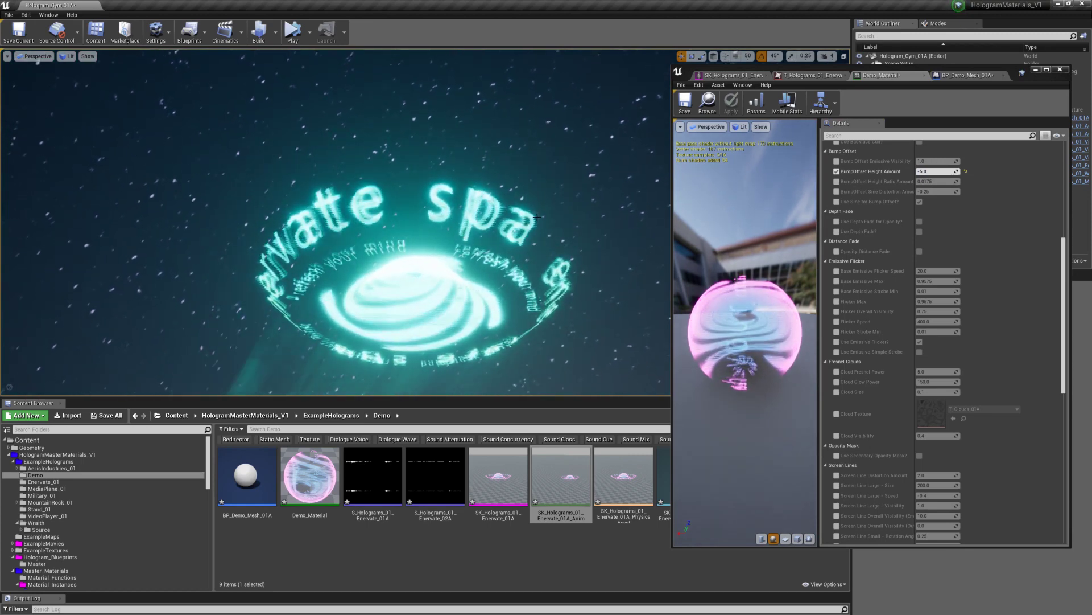
Set Demo_Material's BumpOffset Height Amount to -2 and inspect the hologram's lettering up close and from a distance.
{"action": "left_click", "coordinate": [946, 172]}
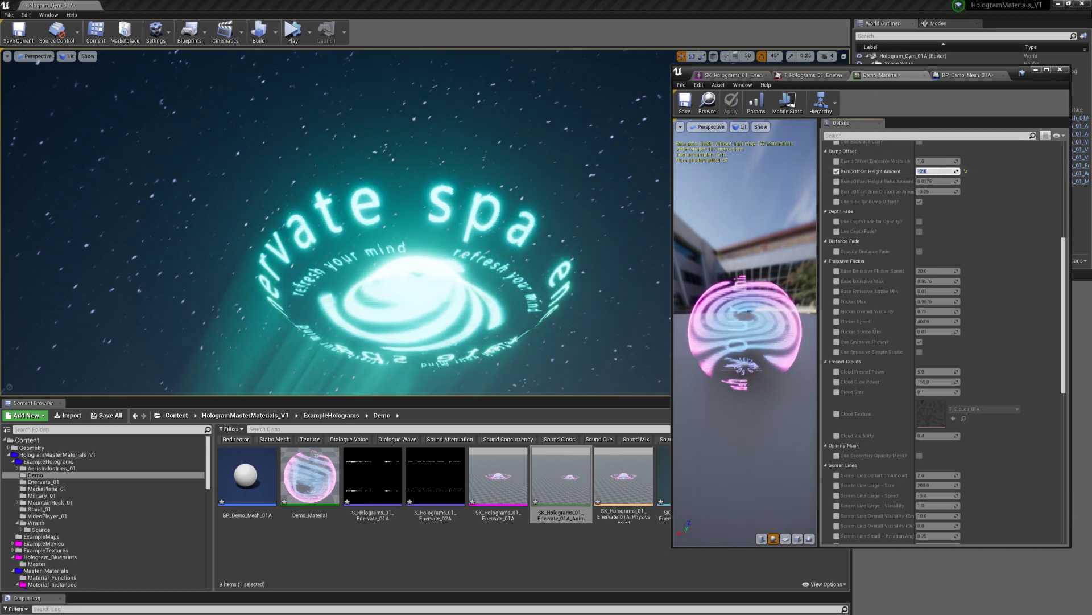
{"action": "right_click_drag", "start_coordinate": [510, 219], "coordinate": [541, 216]}
{"action": "key", "text": "w"}
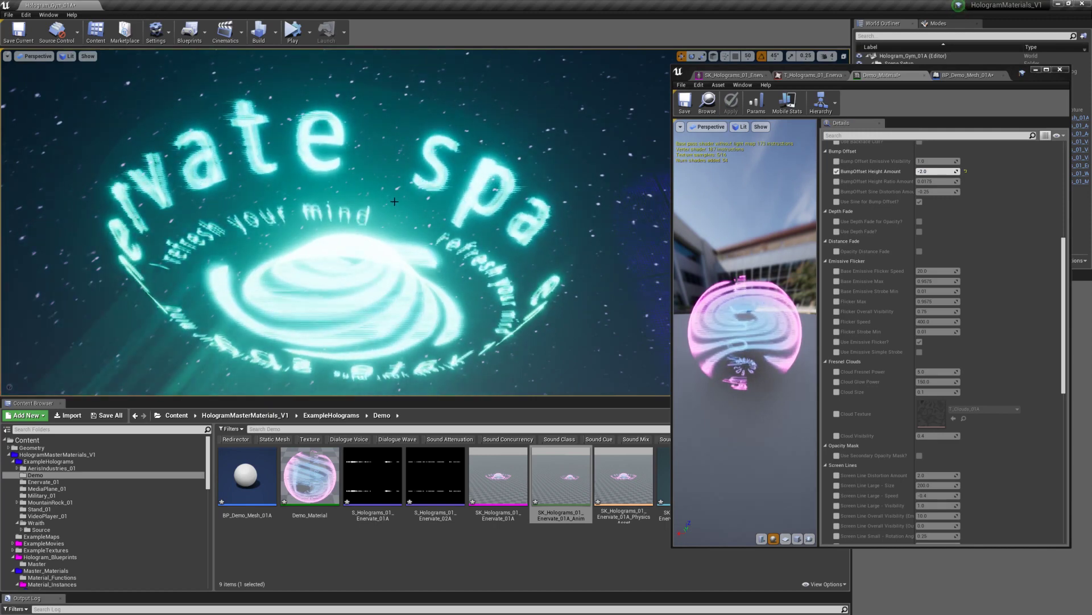
{"action": "mouse_move", "coordinate": [391, 201]}
{"action": "right_mouse_down"}
{"action": "mouse_move", "coordinate": [392, 171]}
{"action": "mouse_move", "coordinate": [385, 185]}
{"action": "right_mouse_up"}
{"action": "key", "text": "s"}
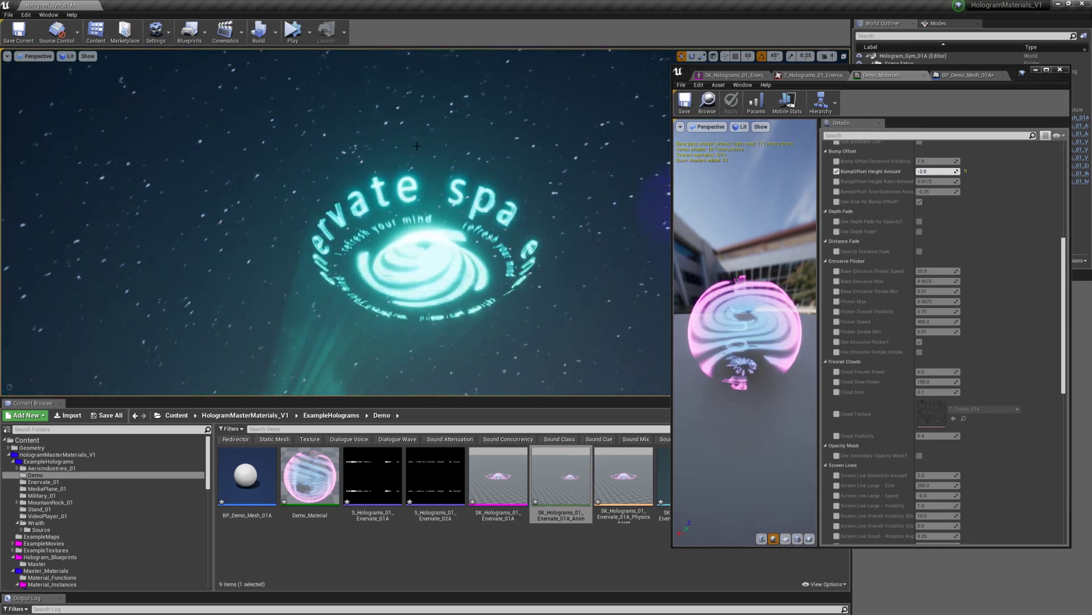
{"action": "left_click", "coordinate": [928, 169]}
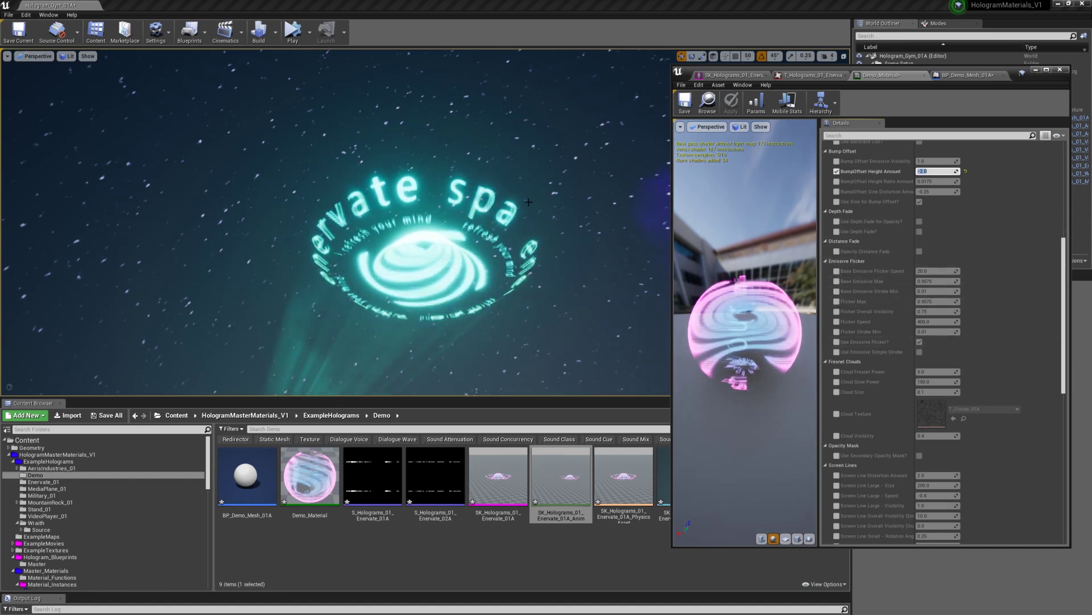
Compare Demo_Material's lower parameter groups with the hologram and light parameters exposed in the BP_Demo_Mesh_01A blueprint.
{"action": "scroll", "coordinate": [1026, 267], "scroll_direction": "down", "scroll_amount": 5}
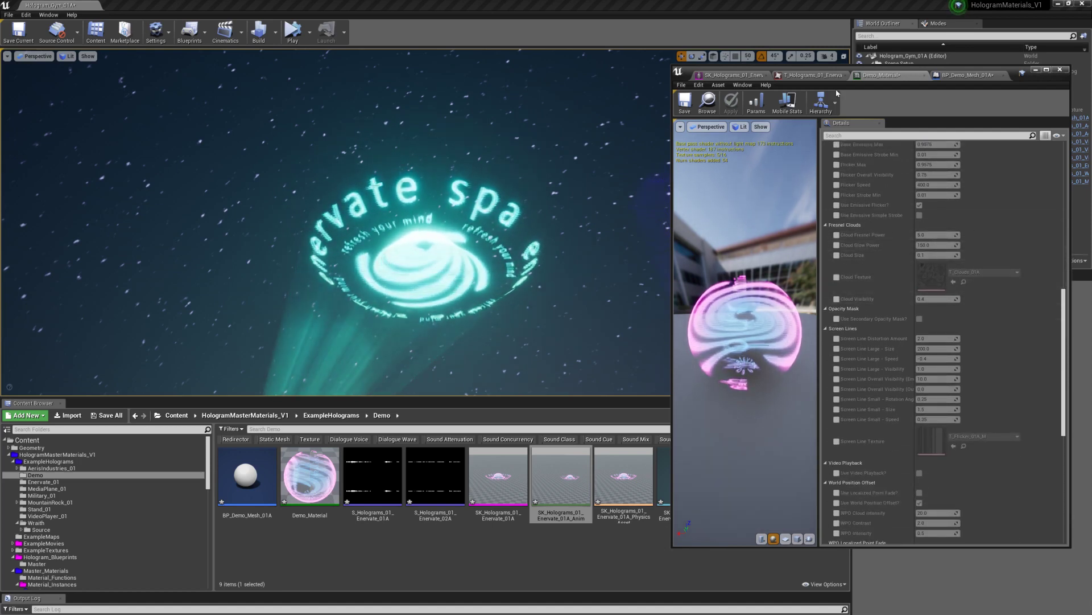
{"action": "left_click", "coordinate": [974, 77]}
{"action": "scroll", "coordinate": [965, 351], "scroll_direction": "down", "scroll_amount": 2}
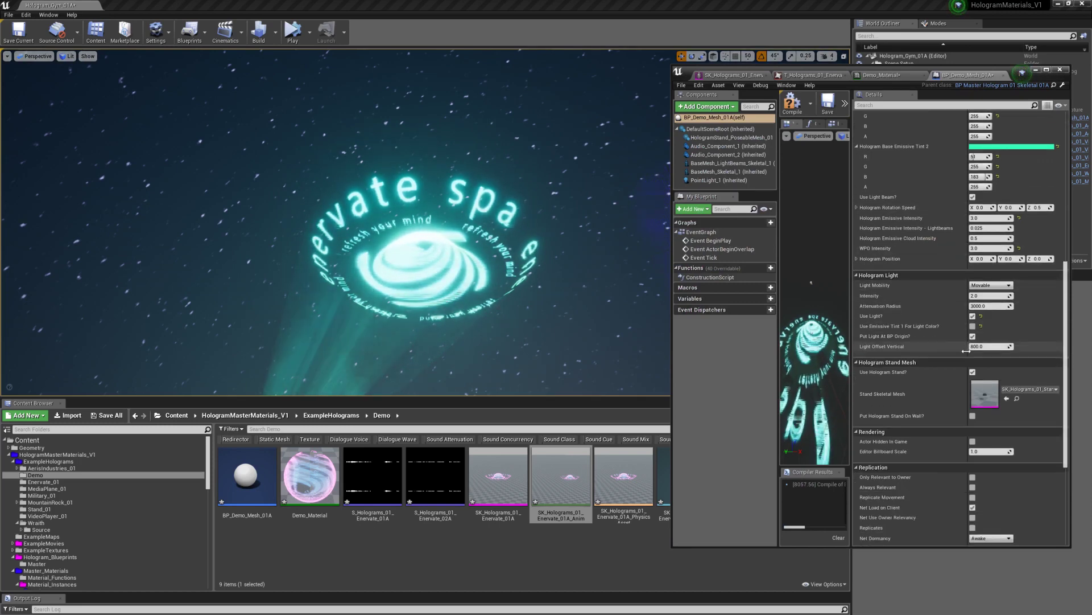
{"action": "scroll", "coordinate": [966, 351], "scroll_direction": "up", "scroll_amount": 3}
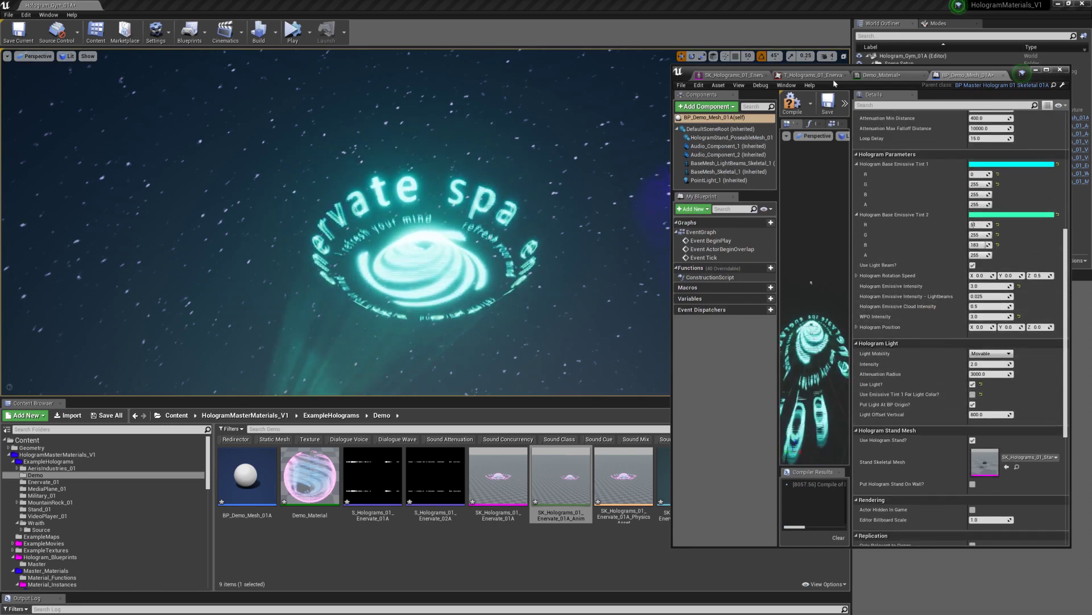
{"action": "left_click", "coordinate": [876, 76]}
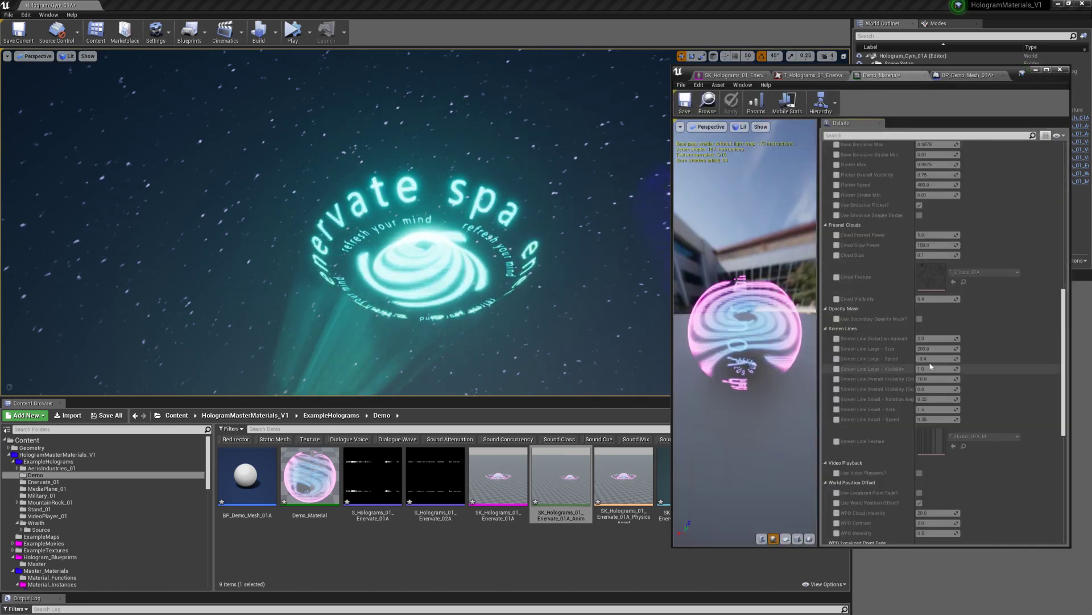
Try a Cloud Visibility override in Demo_Material's Fresnel Clouds group and disable it.
{"action": "scroll", "coordinate": [879, 307], "scroll_direction": "up", "scroll_amount": 4}
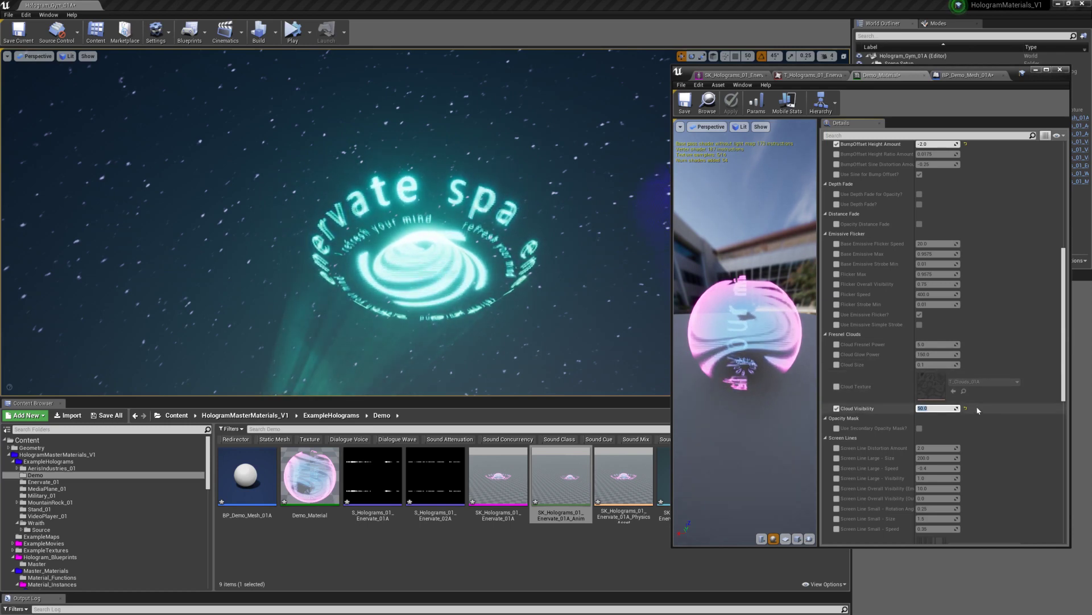
{"action": "left_click", "coordinate": [837, 408]}
{"action": "scroll", "coordinate": [958, 357], "scroll_direction": "down", "scroll_amount": 3}
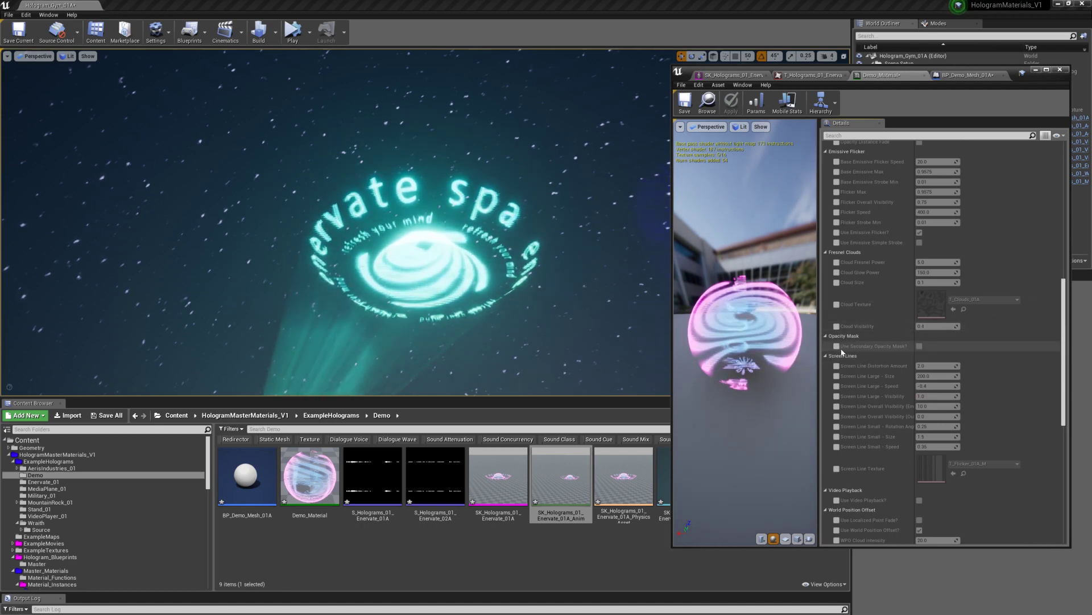
Widen Demo_Material's parameter name column and examine the purple dotted hologram screen in the level from several angles.
{"action": "left_click_drag", "start_coordinate": [915, 343], "coordinate": [929, 342]}
{"action": "scroll", "coordinate": [899, 324], "scroll_direction": "down", "scroll_amount": 2}
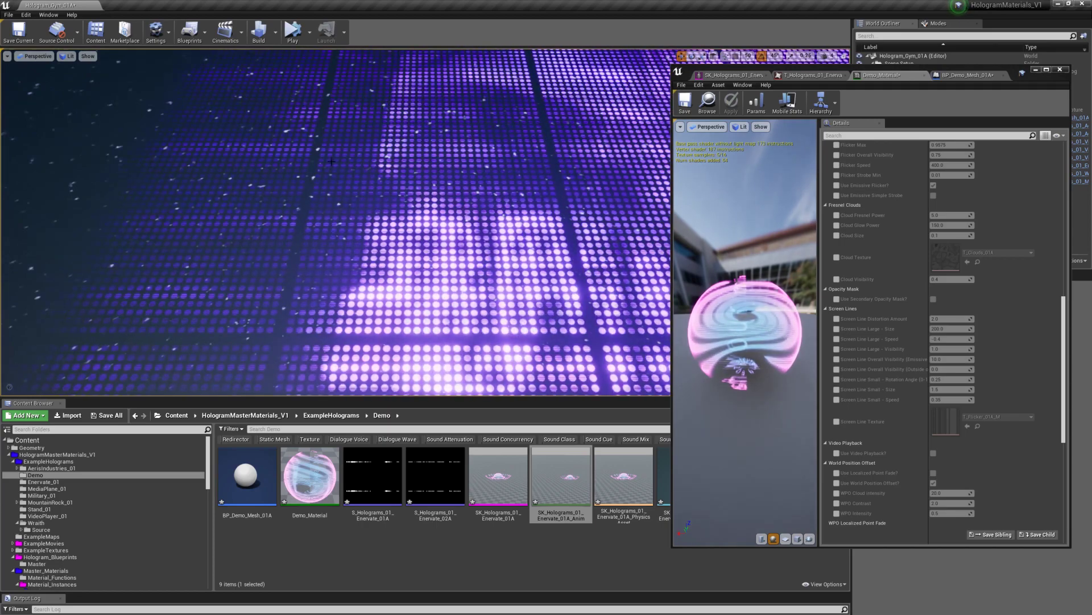
{"action": "right_click_drag", "start_coordinate": [398, 228], "coordinate": [483, 171]}
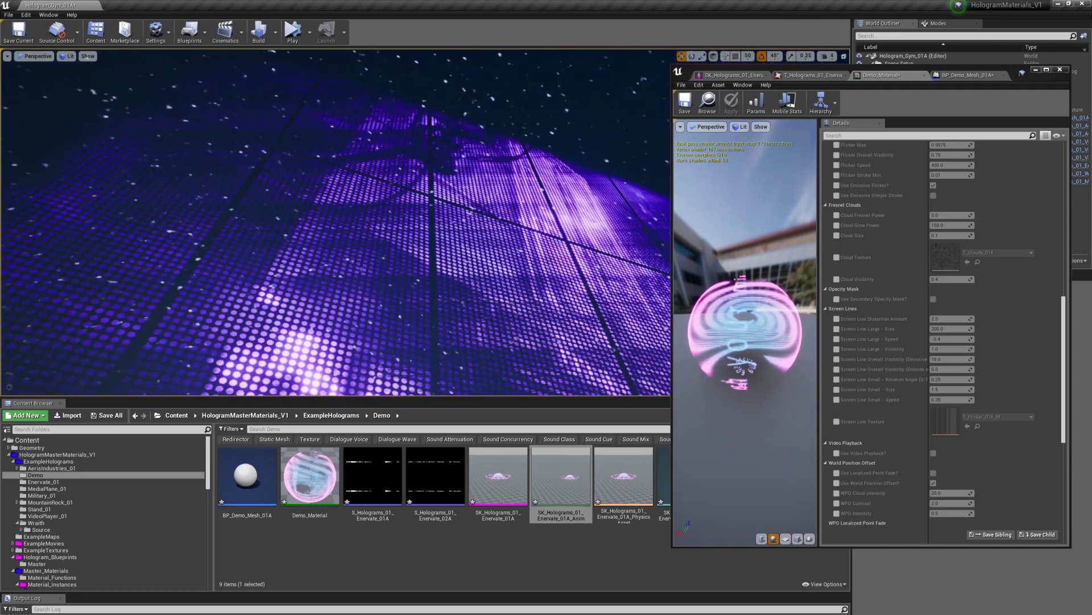
{"action": "right_click_drag", "start_coordinate": [489, 258], "coordinate": [395, 302]}
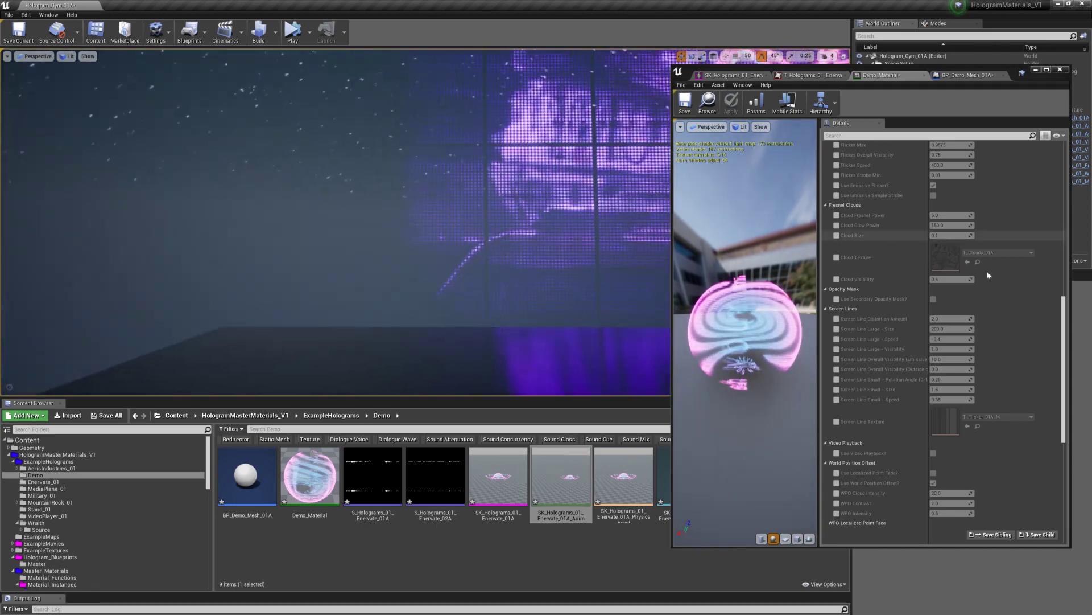
{"action": "right_click_drag", "start_coordinate": [512, 239], "coordinate": [396, 202]}
Maximize the Demo_Material editor with an enlarged preview and enable the Screen Line Large - Visibility override.
{"action": "left_click", "coordinate": [1047, 70]}
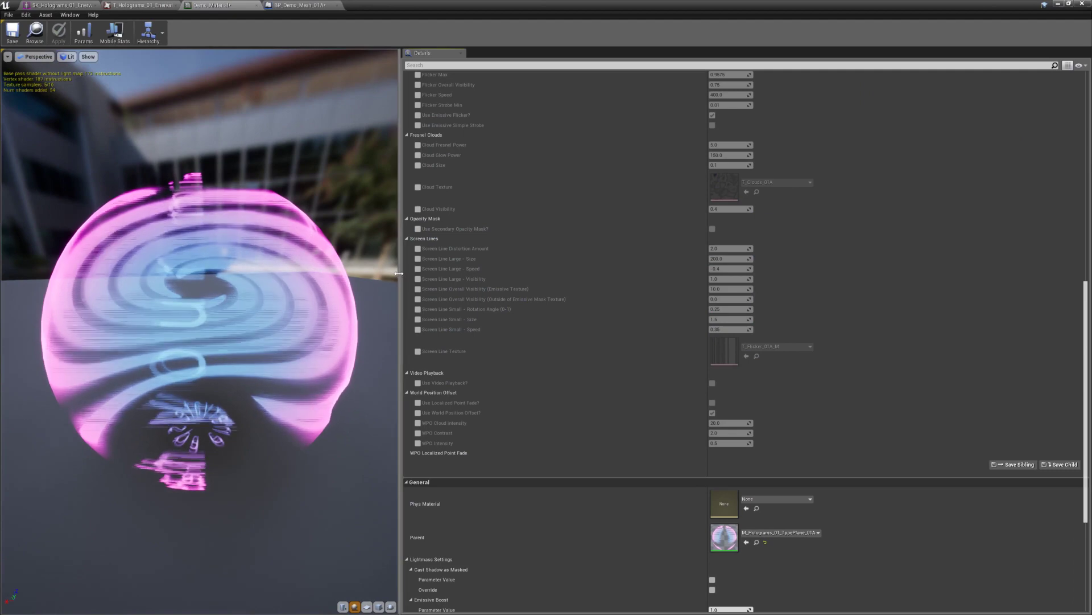
{"action": "left_click_drag", "start_coordinate": [401, 263], "coordinate": [482, 263]}
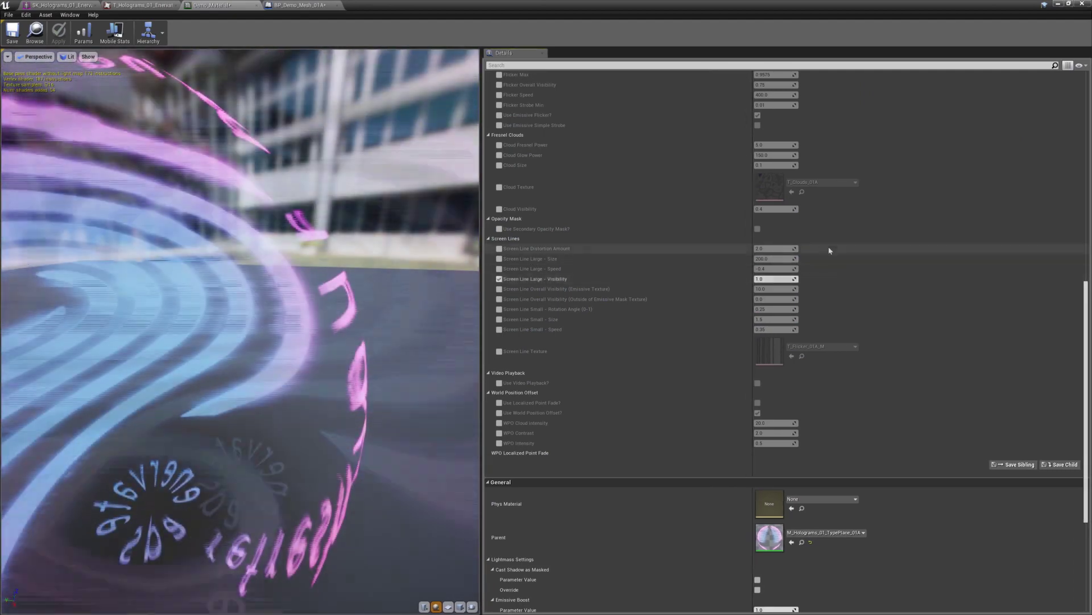
{"action": "left_click", "coordinate": [773, 279]}
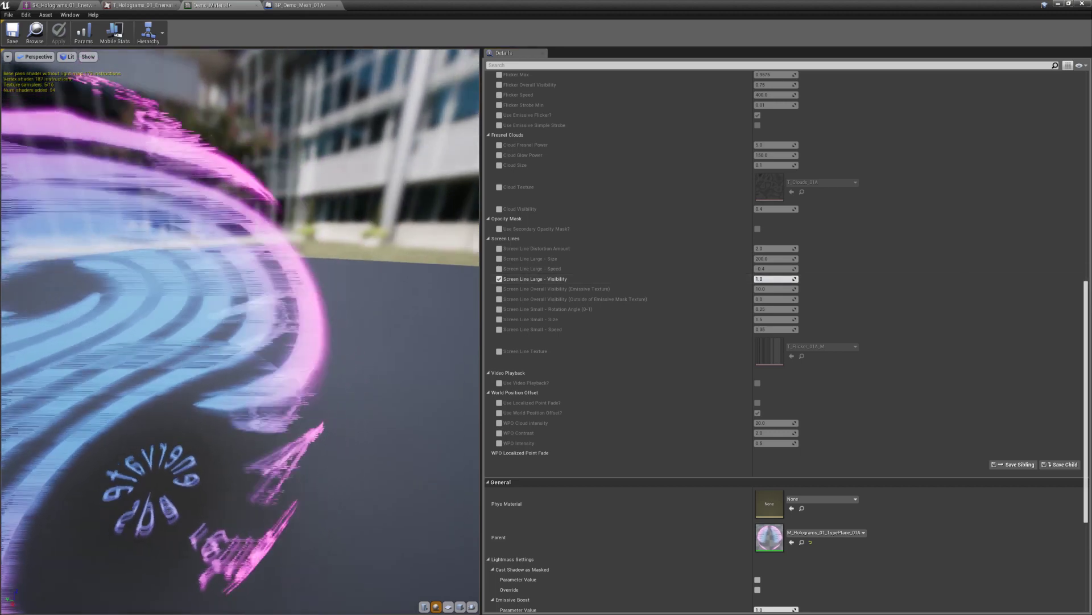
{"action": "right_click_drag", "start_coordinate": [223, 459], "coordinate": [223, 482]}
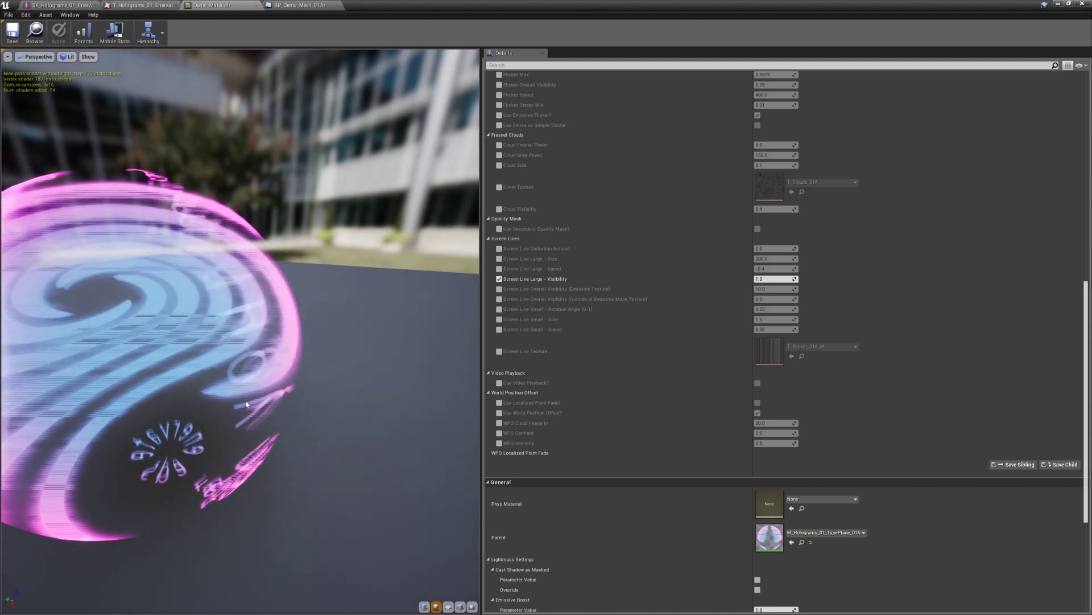
Try Screen Line Large overrides of 5 for Visibility and 100 for Size, and remove both overrides.
{"action": "left_click", "coordinate": [770, 279]}
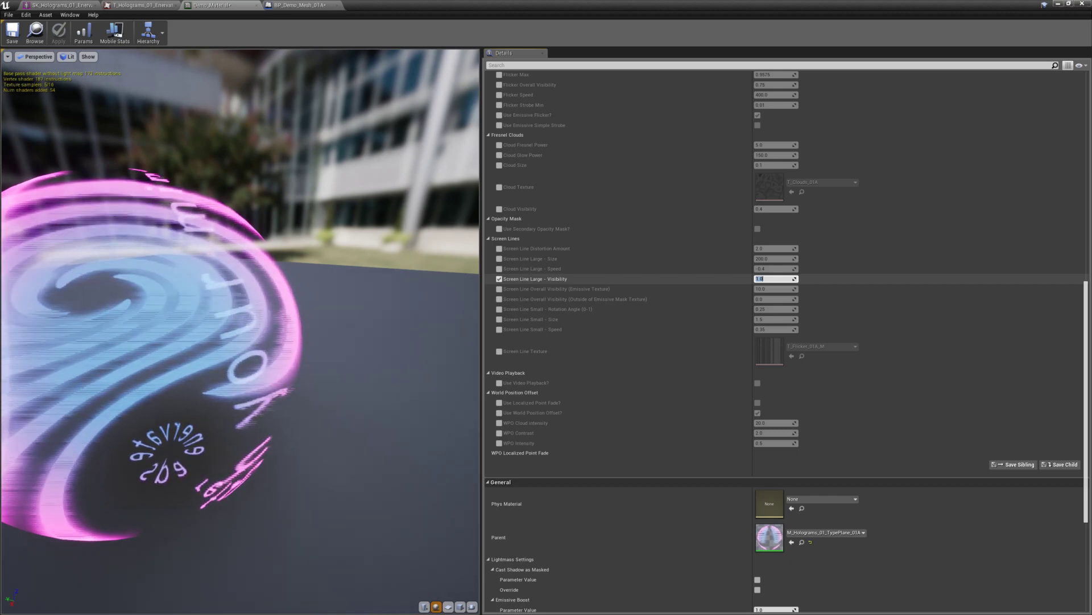
{"action": "type", "text": "5"}
{"action": "key", "text": "Return"}
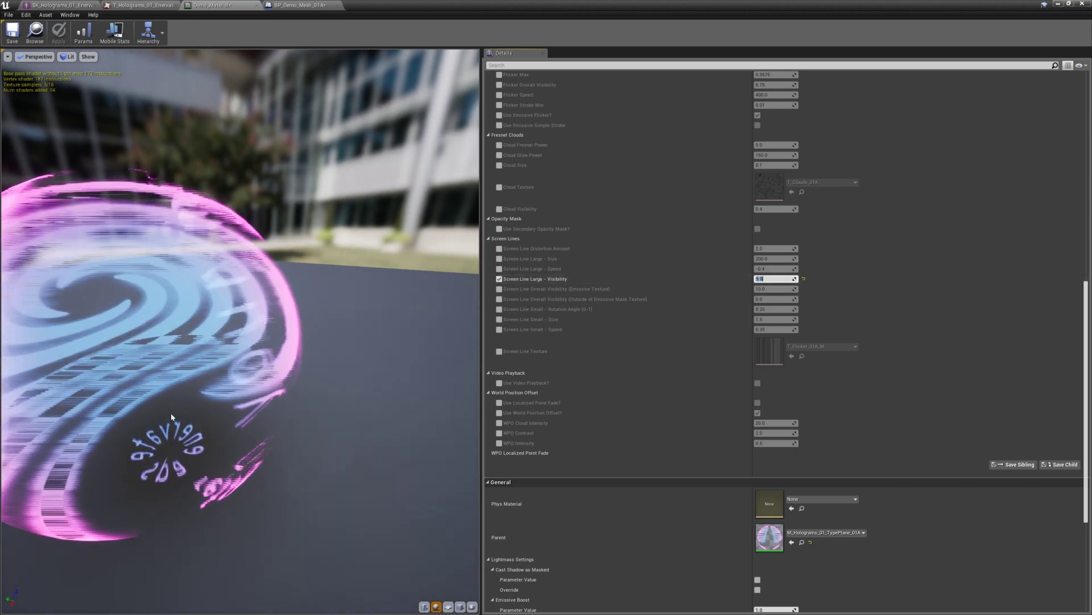
{"action": "left_click", "coordinate": [804, 279]}
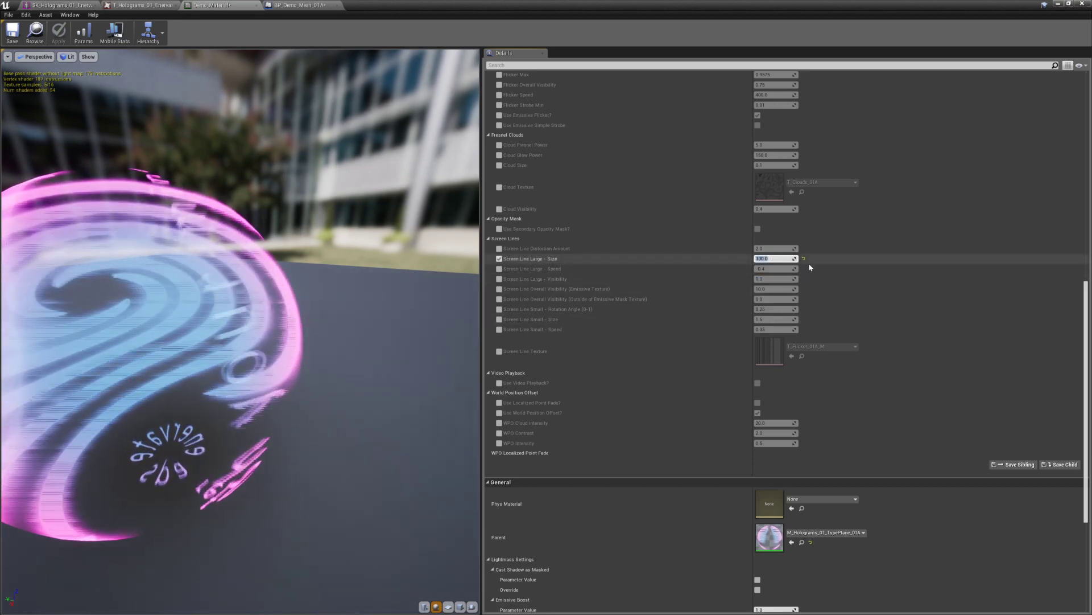
{"action": "left_click", "coordinate": [499, 259]}
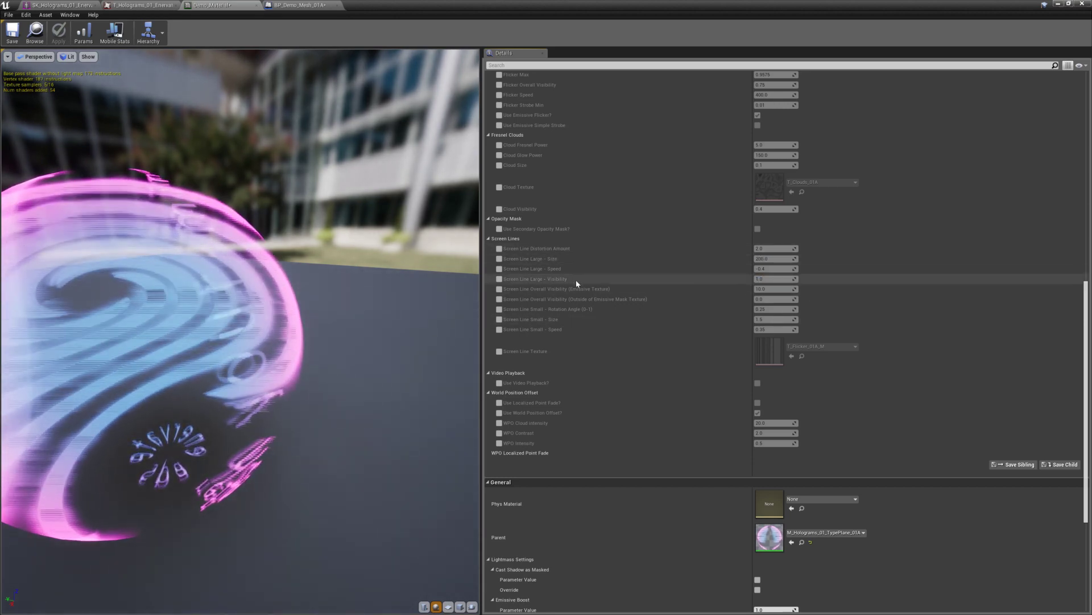
Reframe the preview sphere and try the Screen Line Small - Size and Screen Line Texture overrides, disabling each again.
{"action": "left_click_drag", "start_coordinate": [414, 290], "coordinate": [385, 288]}
{"action": "middle_click_drag", "start_coordinate": [413, 289], "coordinate": [470, 287]}
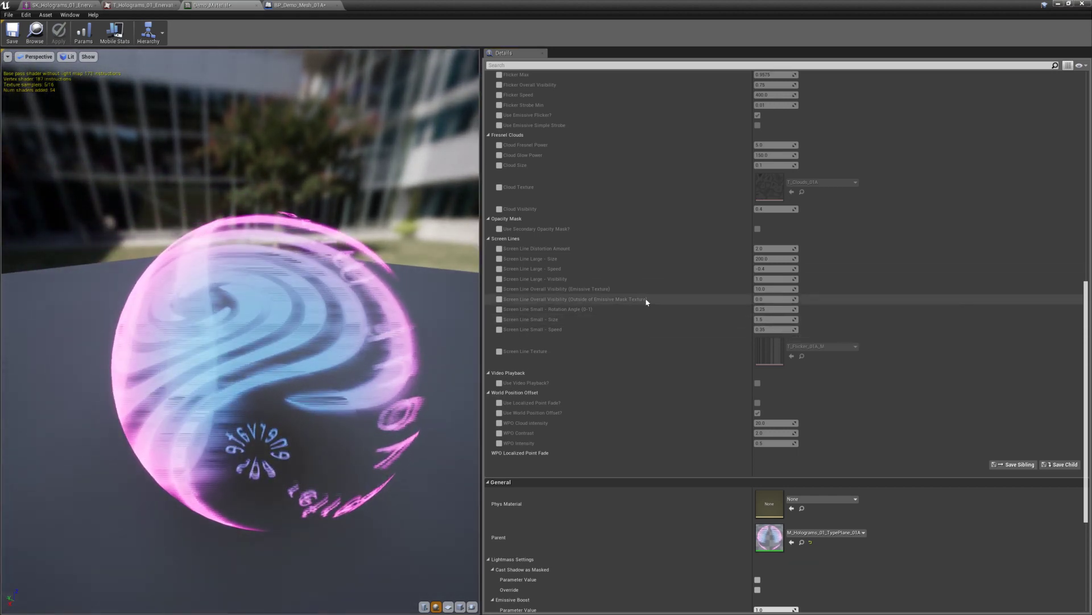
{"action": "left_click", "coordinate": [500, 319]}
{"action": "left_click", "coordinate": [499, 321]}
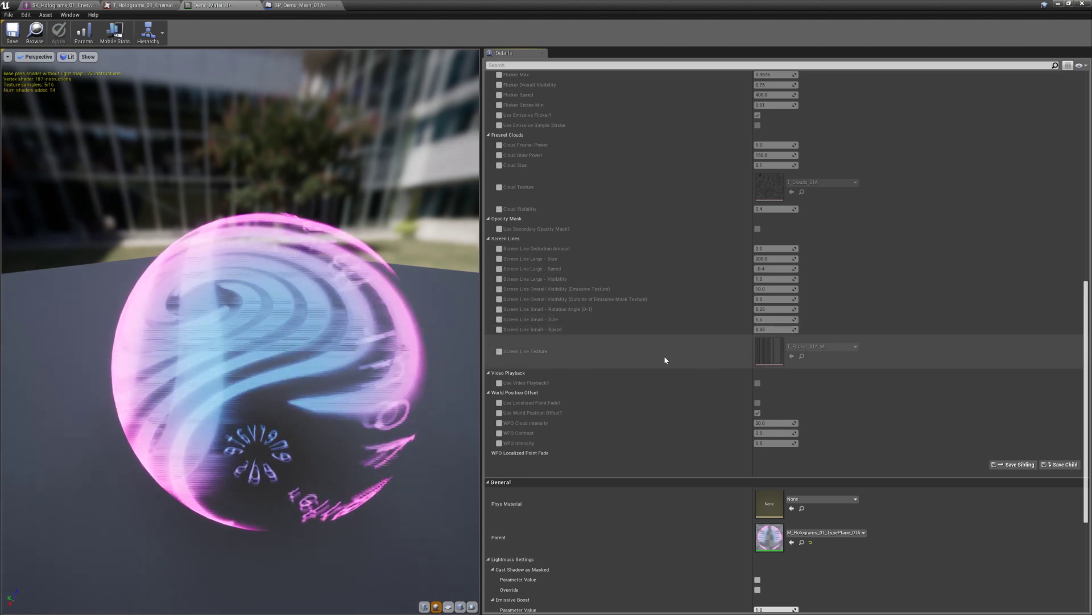
{"action": "left_click", "coordinate": [500, 351]}
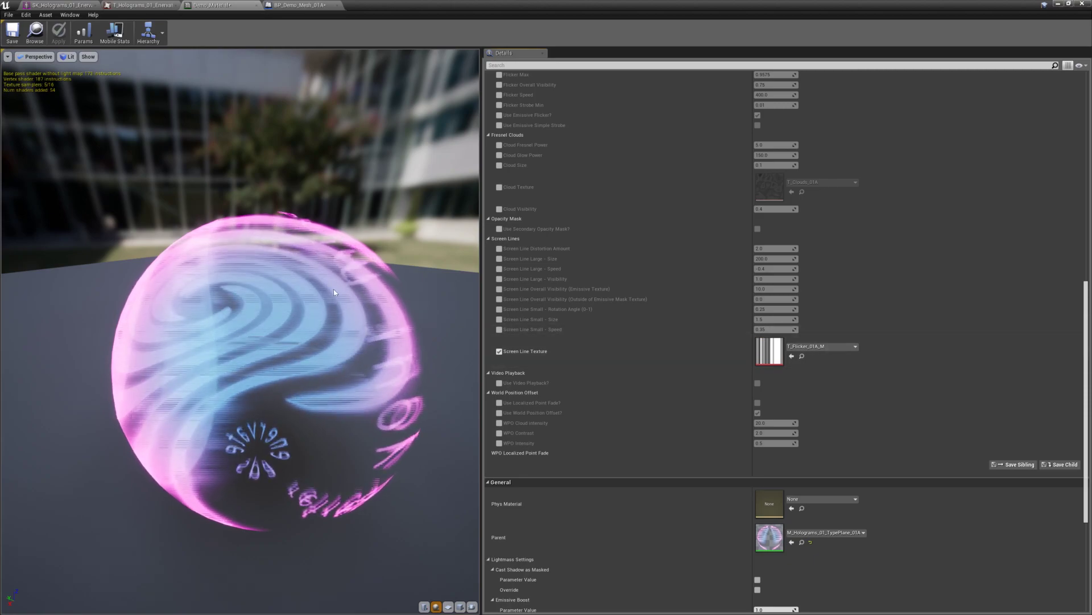
{"action": "left_click", "coordinate": [500, 351]}
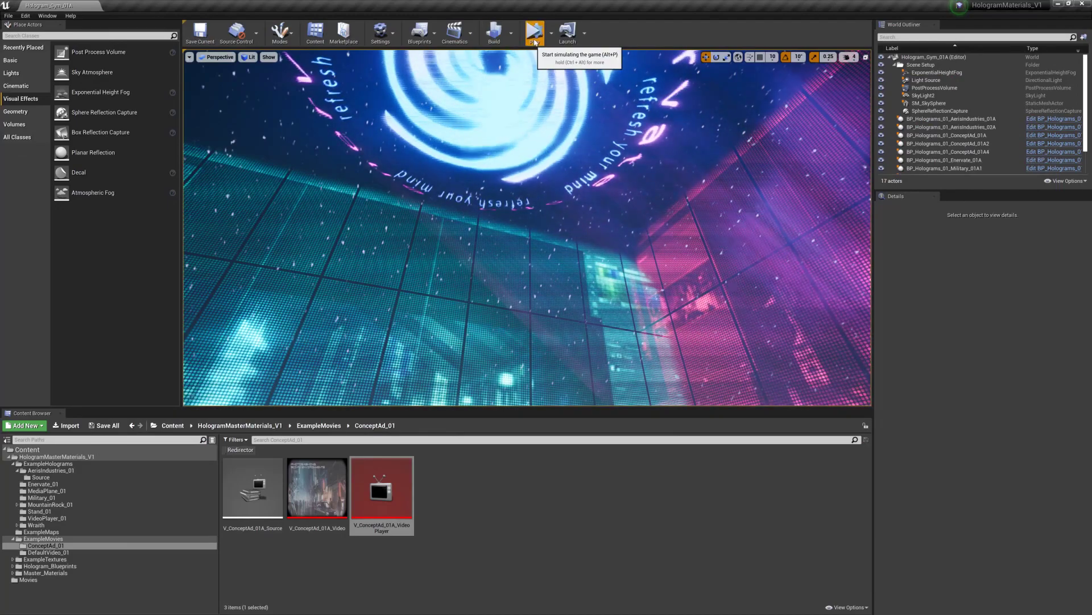
Simulate the Hologram_Gym_01A level and view the Enervate spa hologram in a full-screen viewport.
{"action": "left_click", "coordinate": [534, 31]}
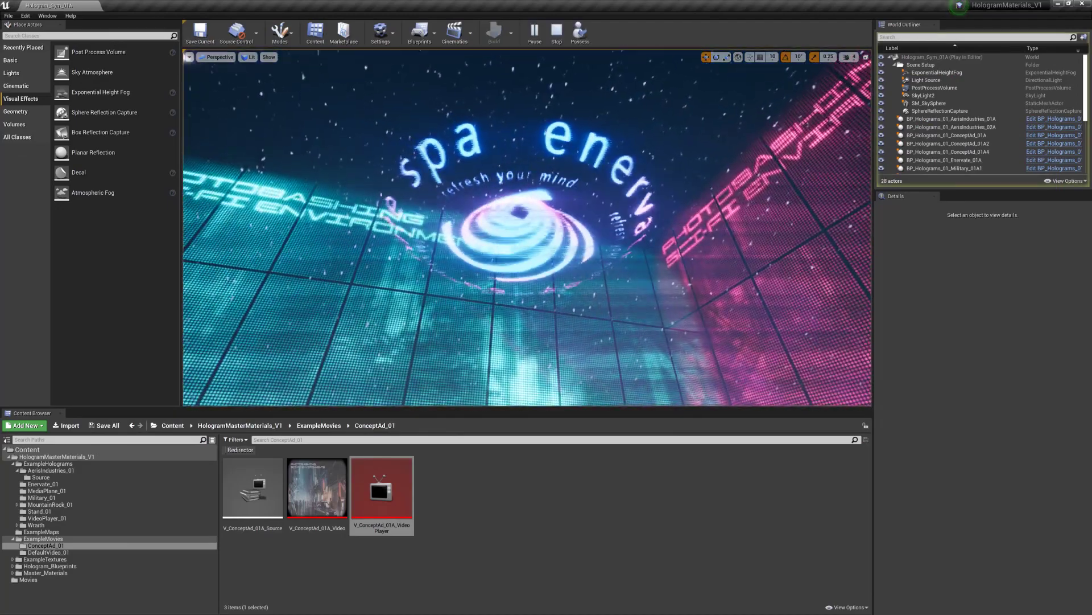
{"action": "key", "text": "F11"}
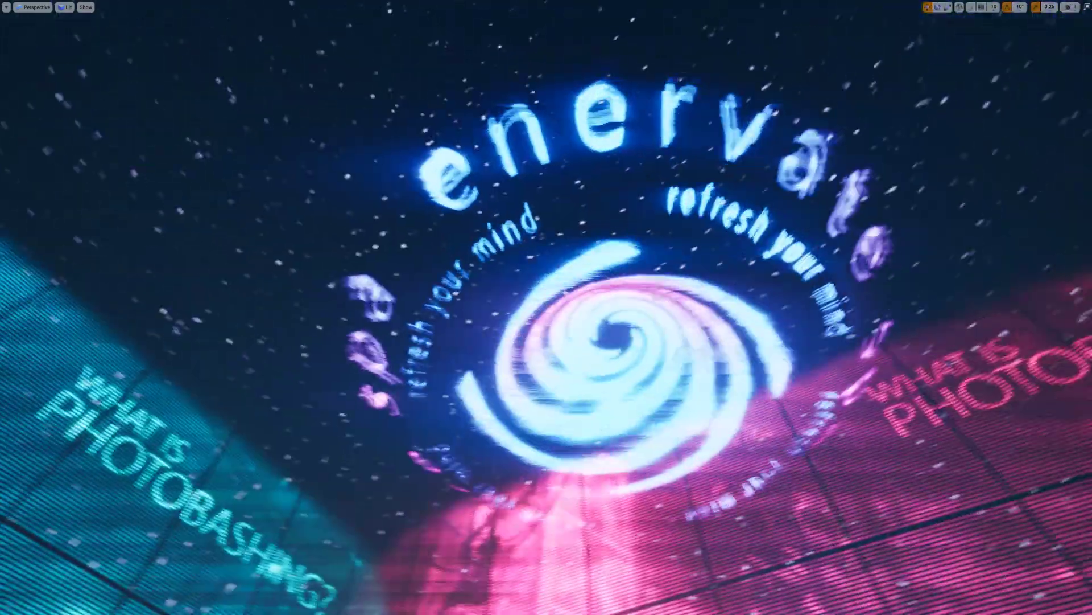
{"action": "right_click_drag", "start_coordinate": [934, 353], "coordinate": [961, 364]}
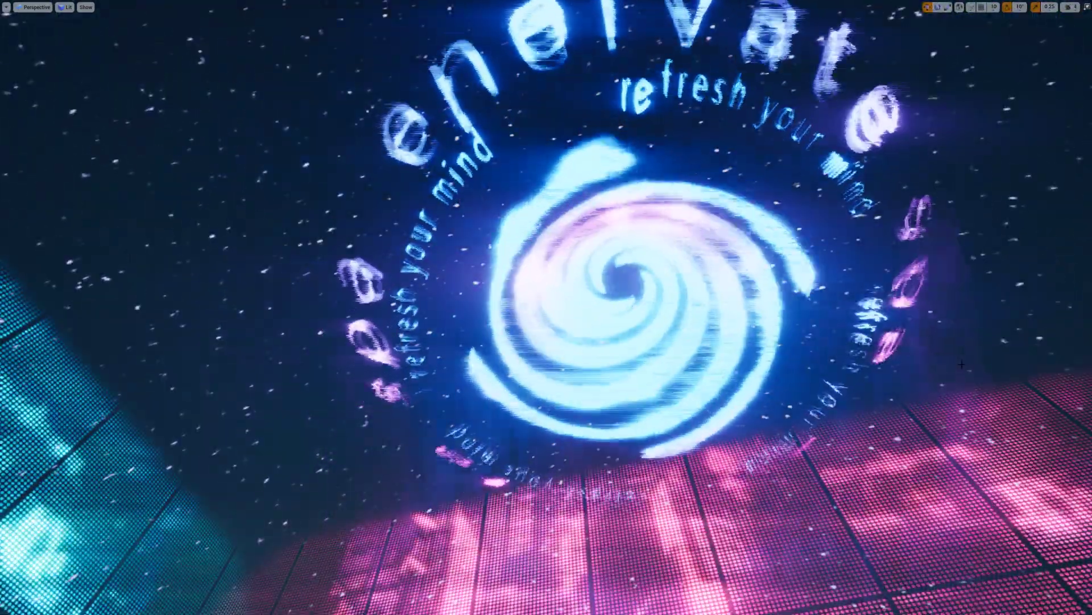